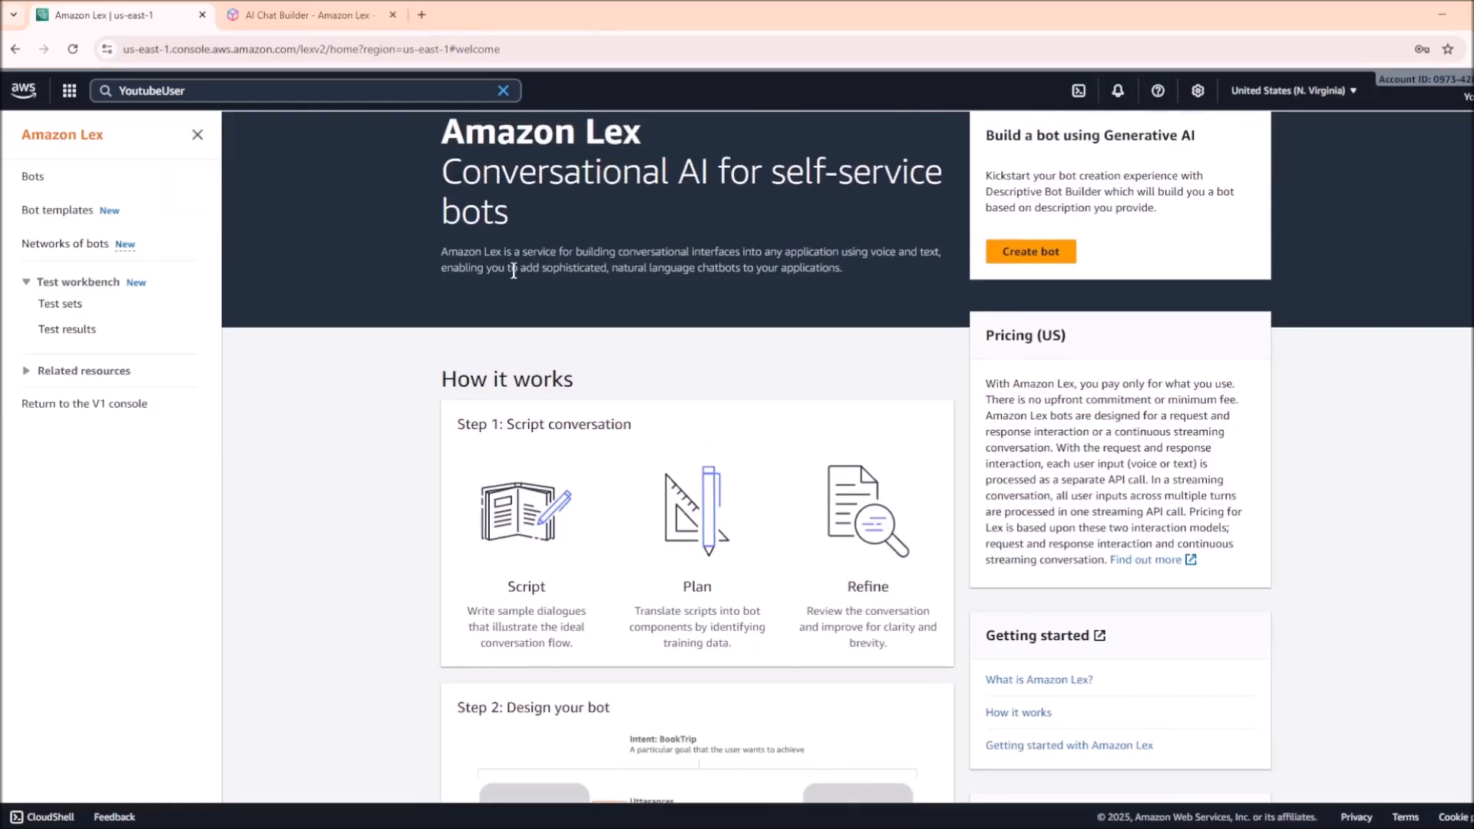
Start creating a new bot from the Amazon Lex overview page
scroll(550, 353, "up", 1)
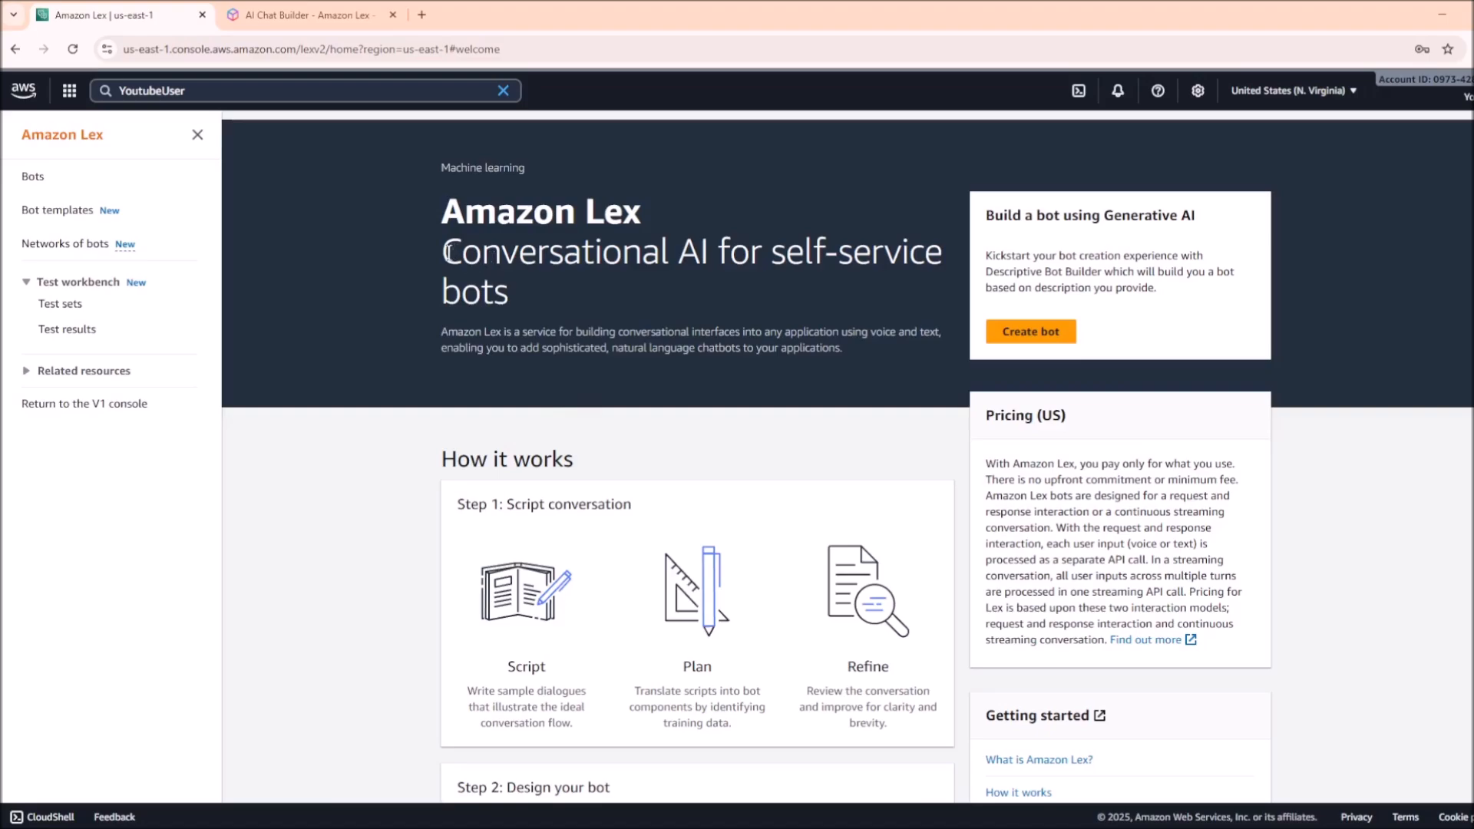
left_click_drag(446, 251, 707, 302)
left_click(630, 305)
scroll(646, 351, "down", 4)
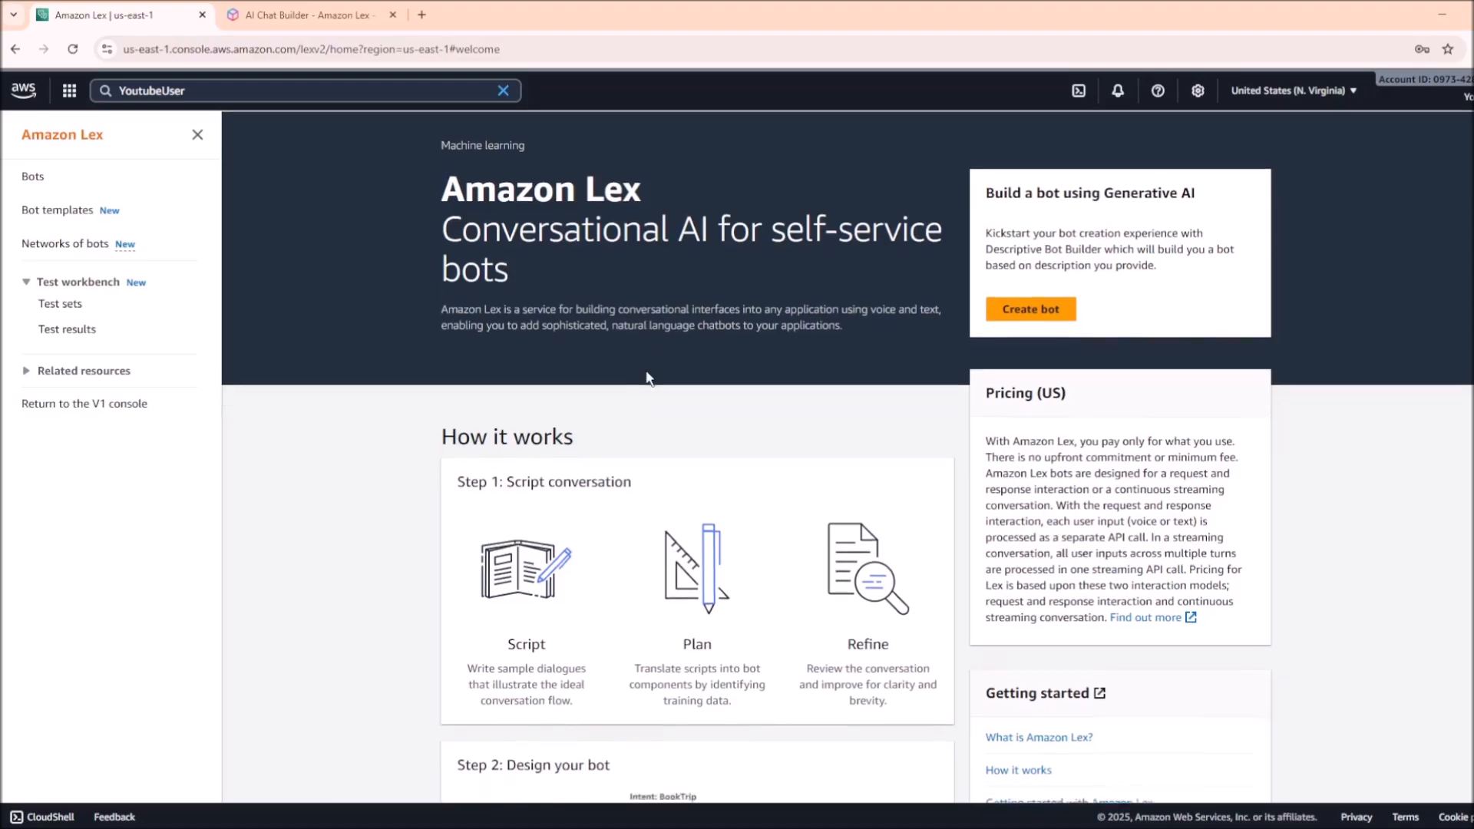
scroll(669, 516, "down", 2)
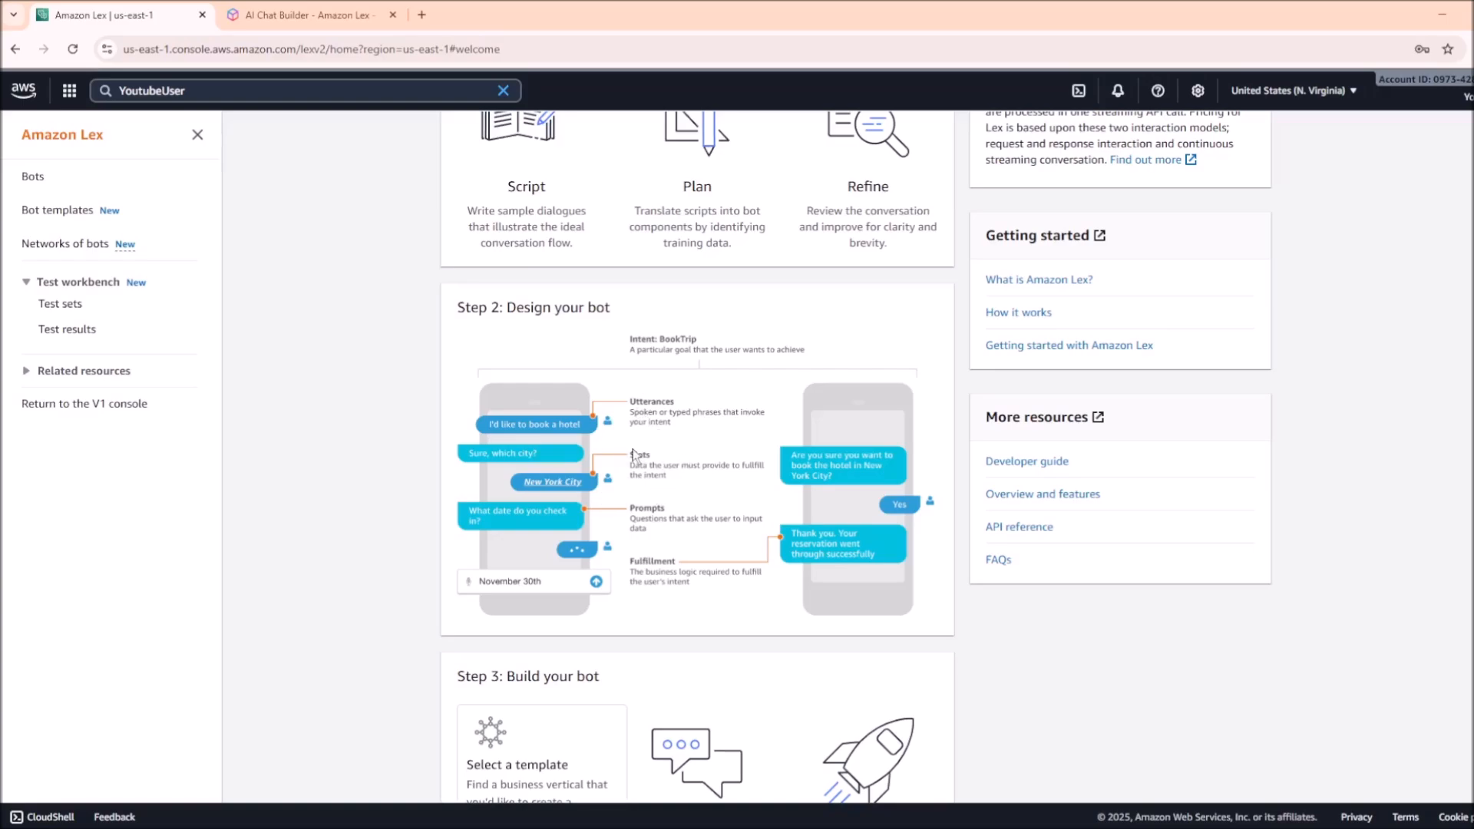
scroll(634, 454, "up", 6)
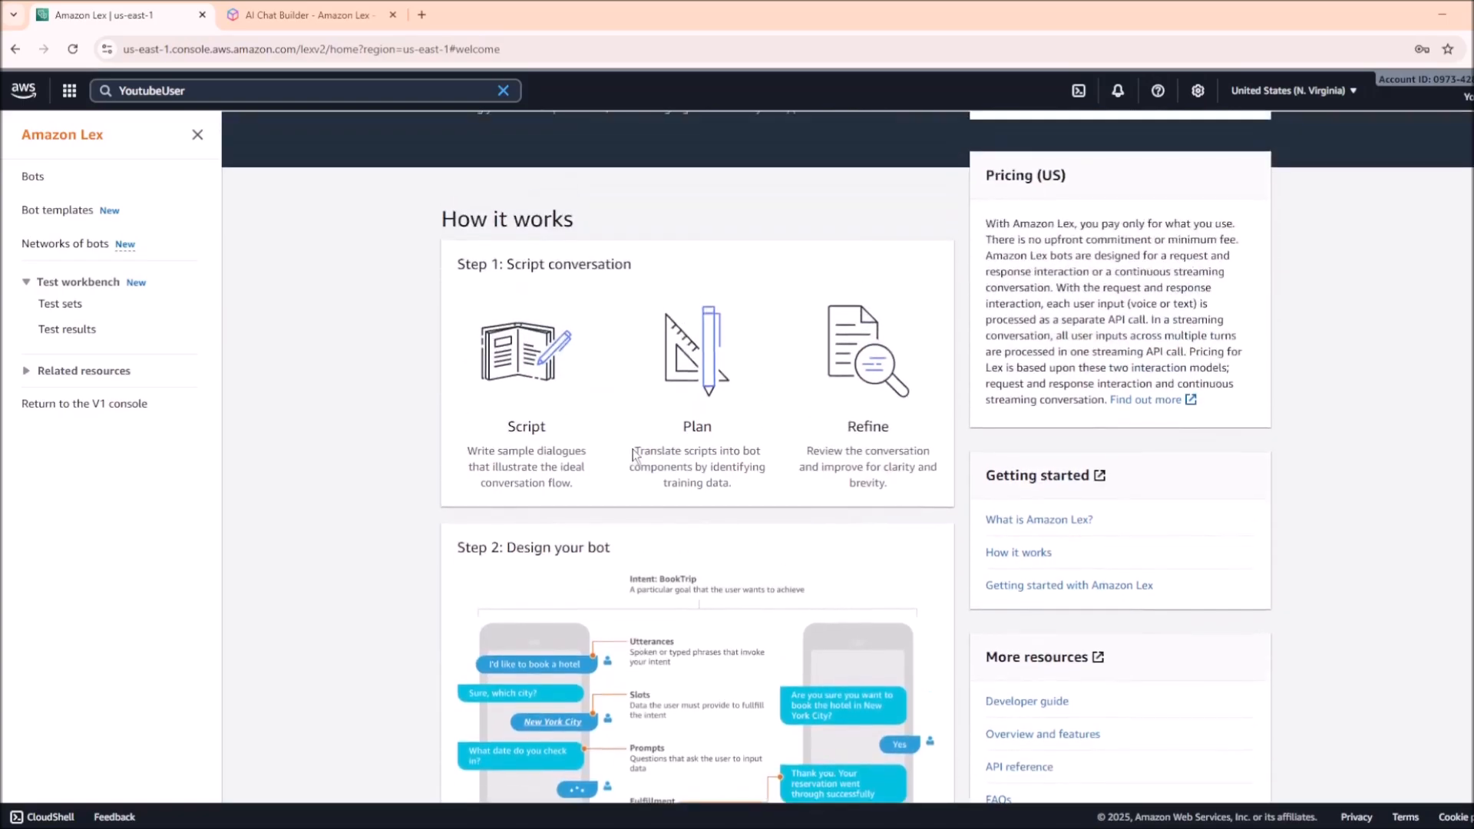
left_click(989, 336)
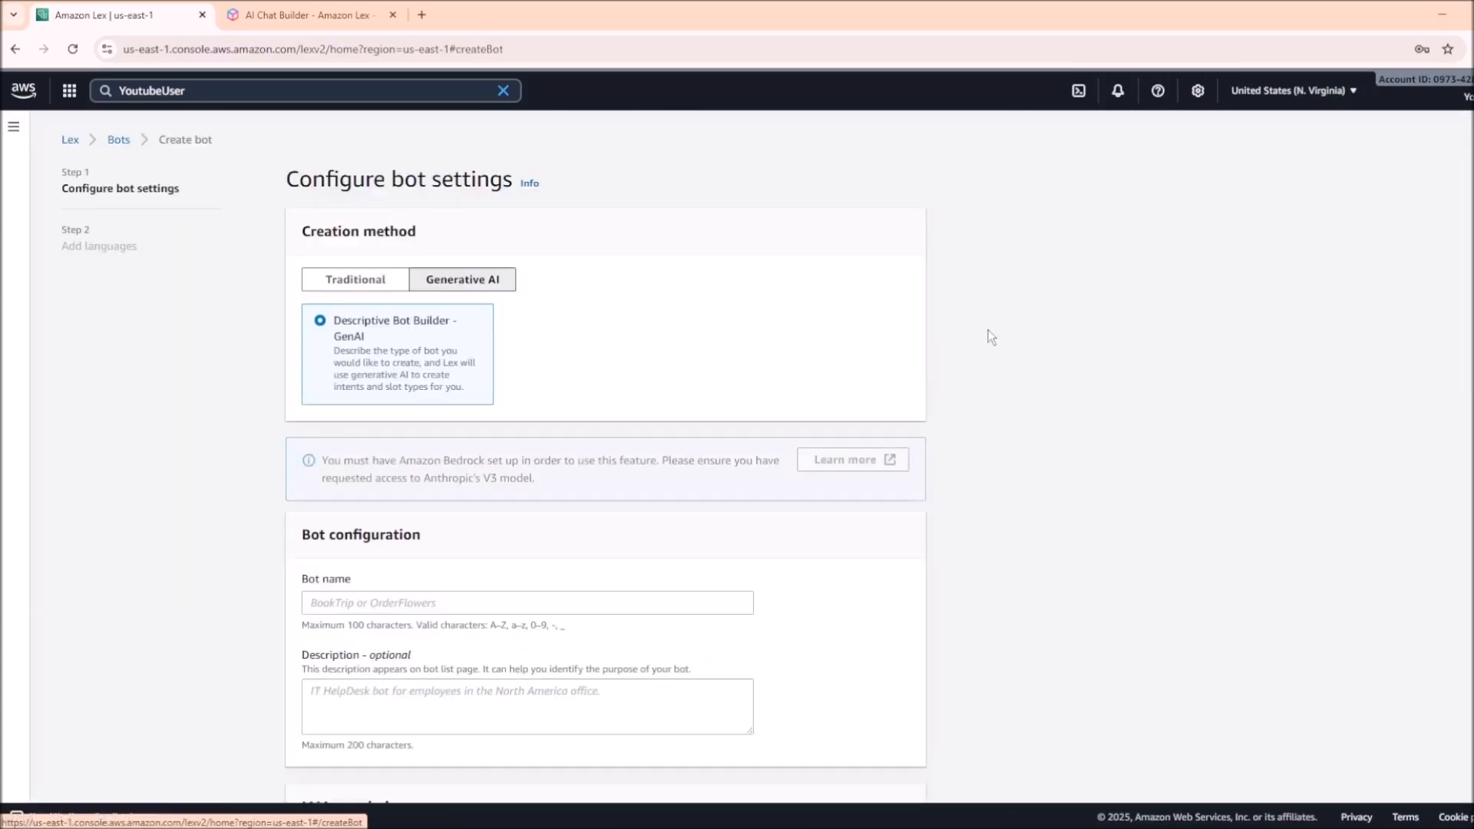
Choose the Traditional creation method and have the bot start with an example
left_click(374, 289)
left_click(462, 280)
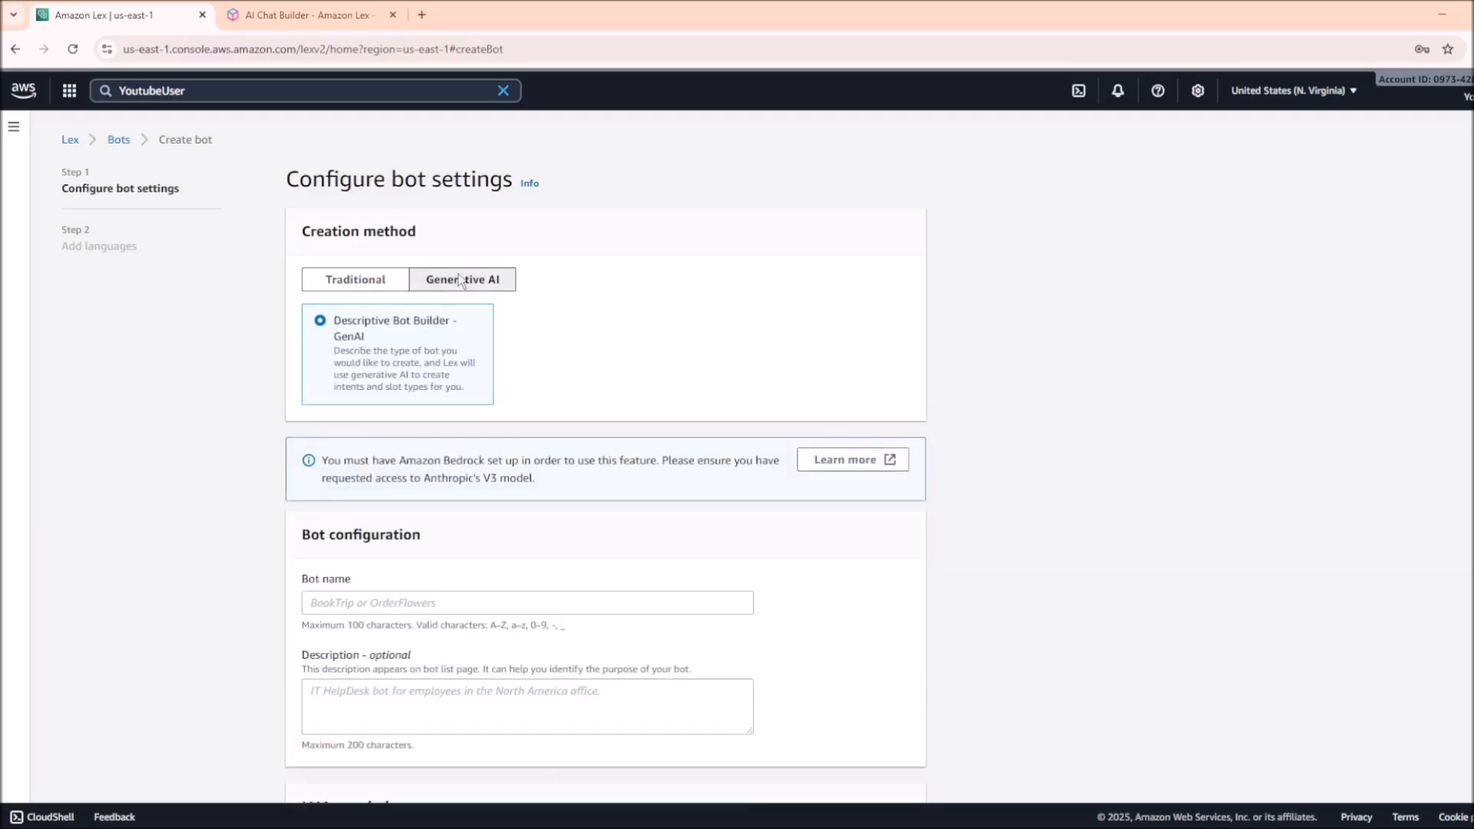
left_click(386, 284)
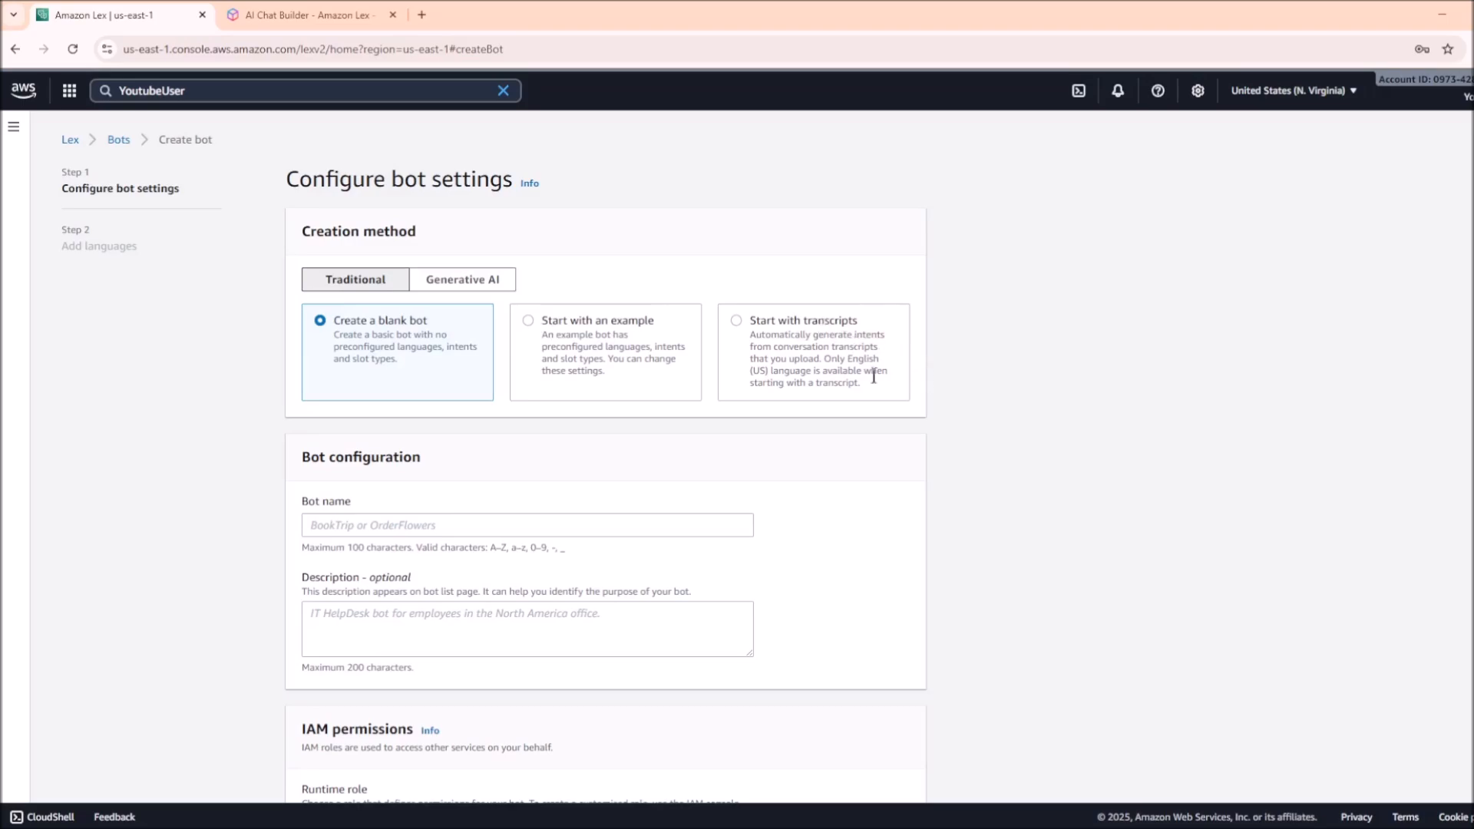
left_click(746, 337)
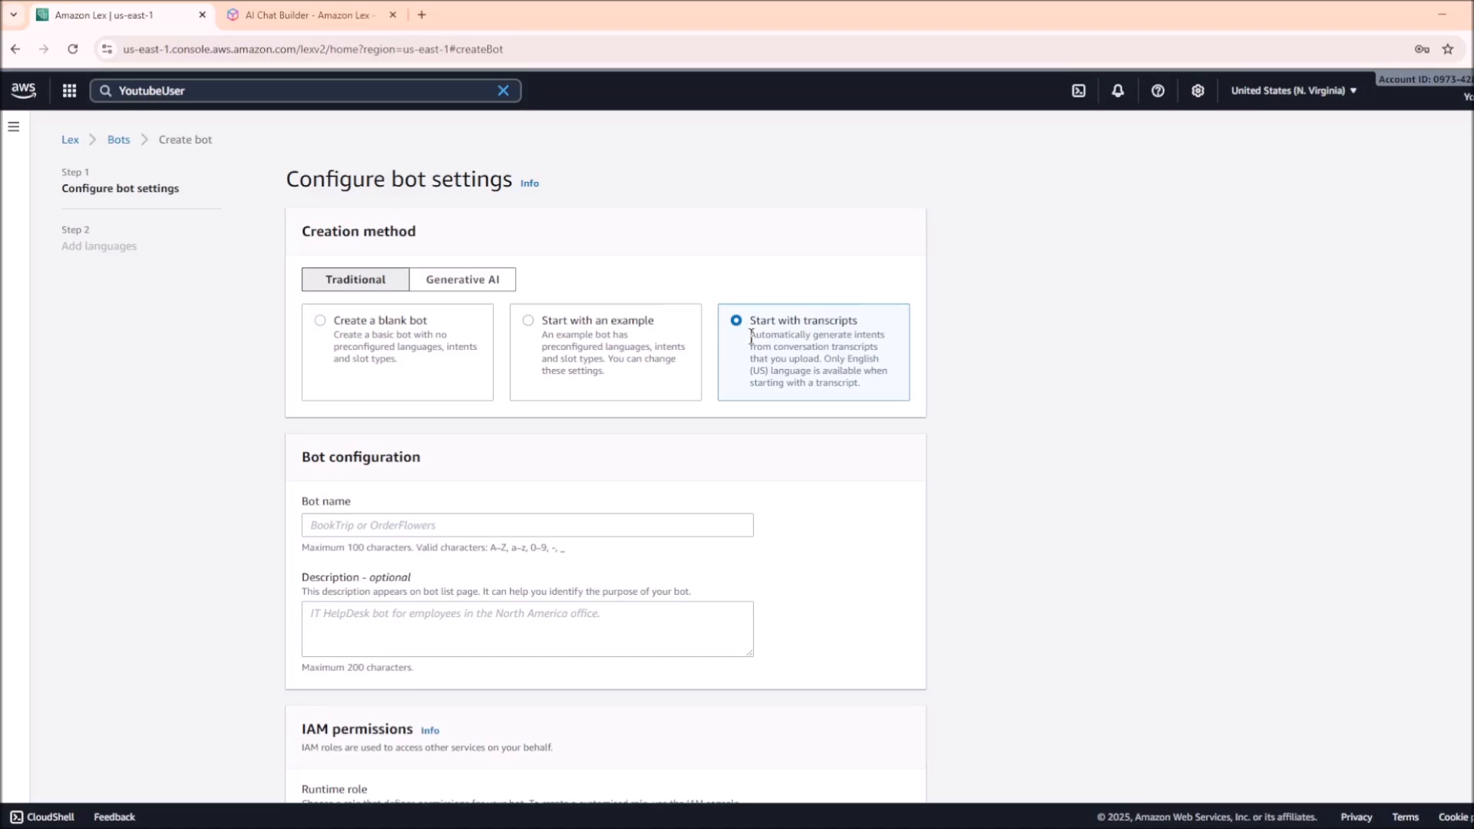
left_click(529, 322)
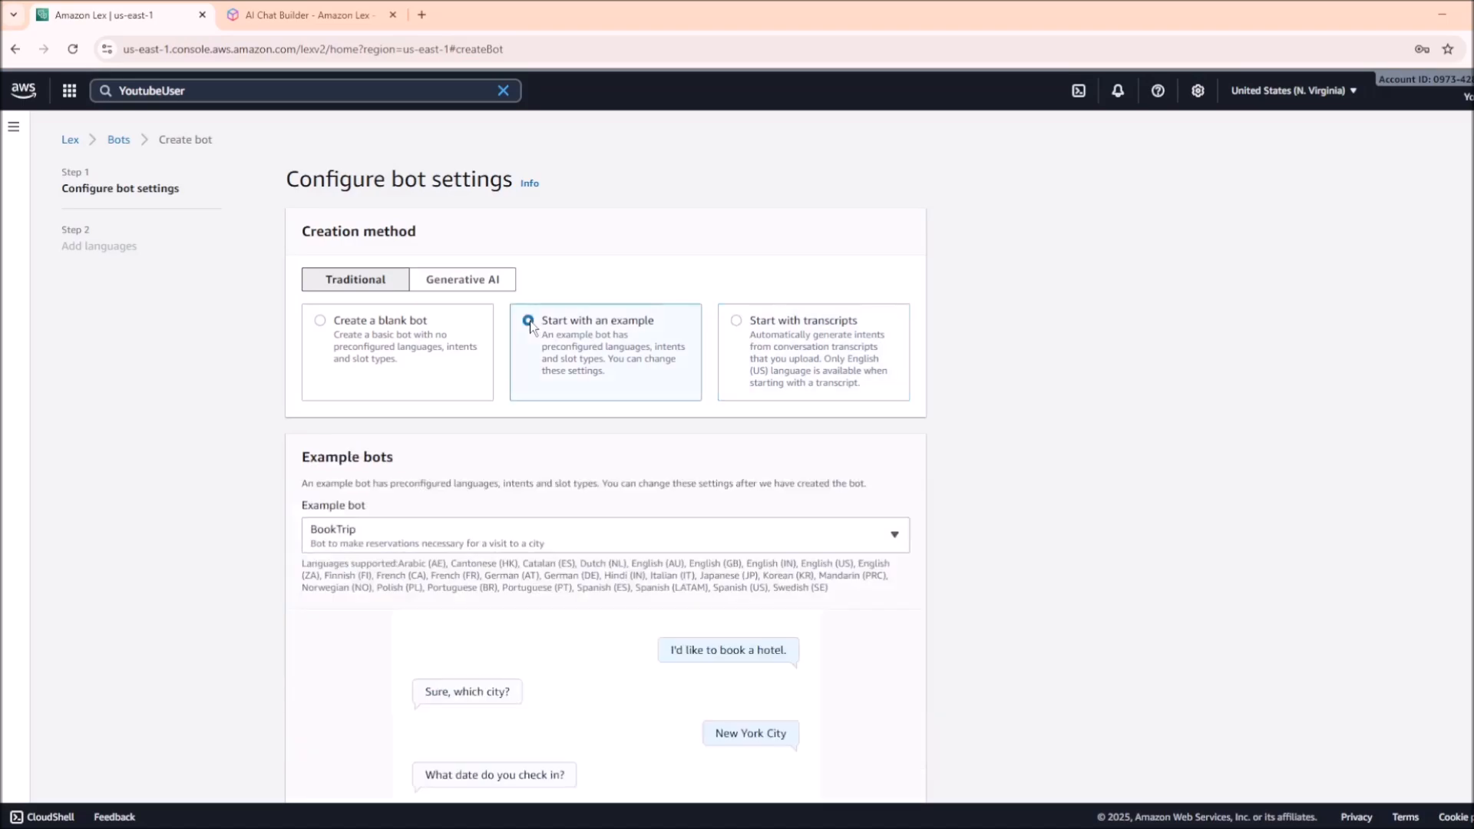
Select MakeAppointment as the example bot and view its sample conversation
scroll(476, 461, "down", 1)
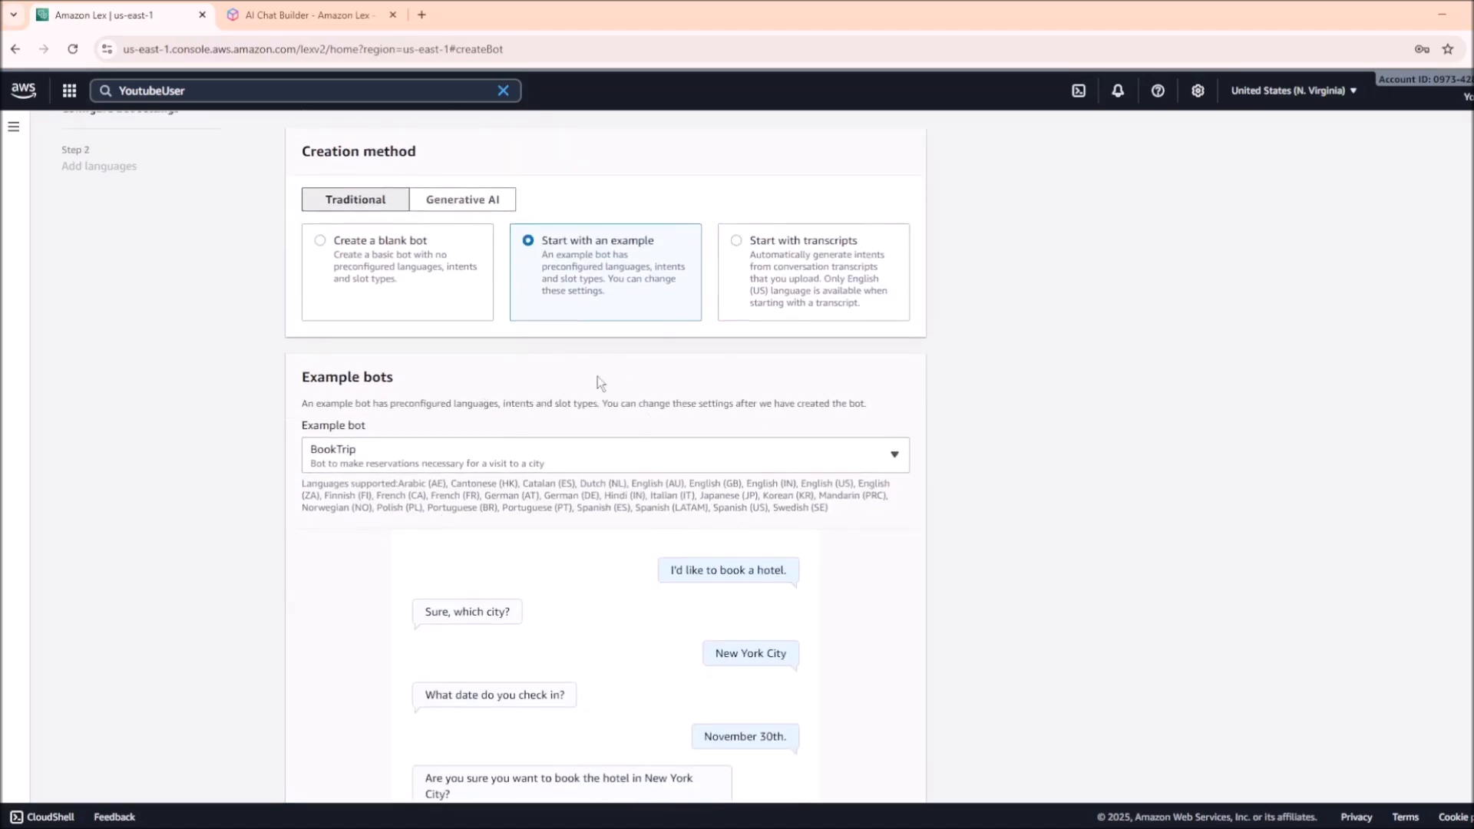
scroll(618, 376, "down", 1)
left_click(625, 384)
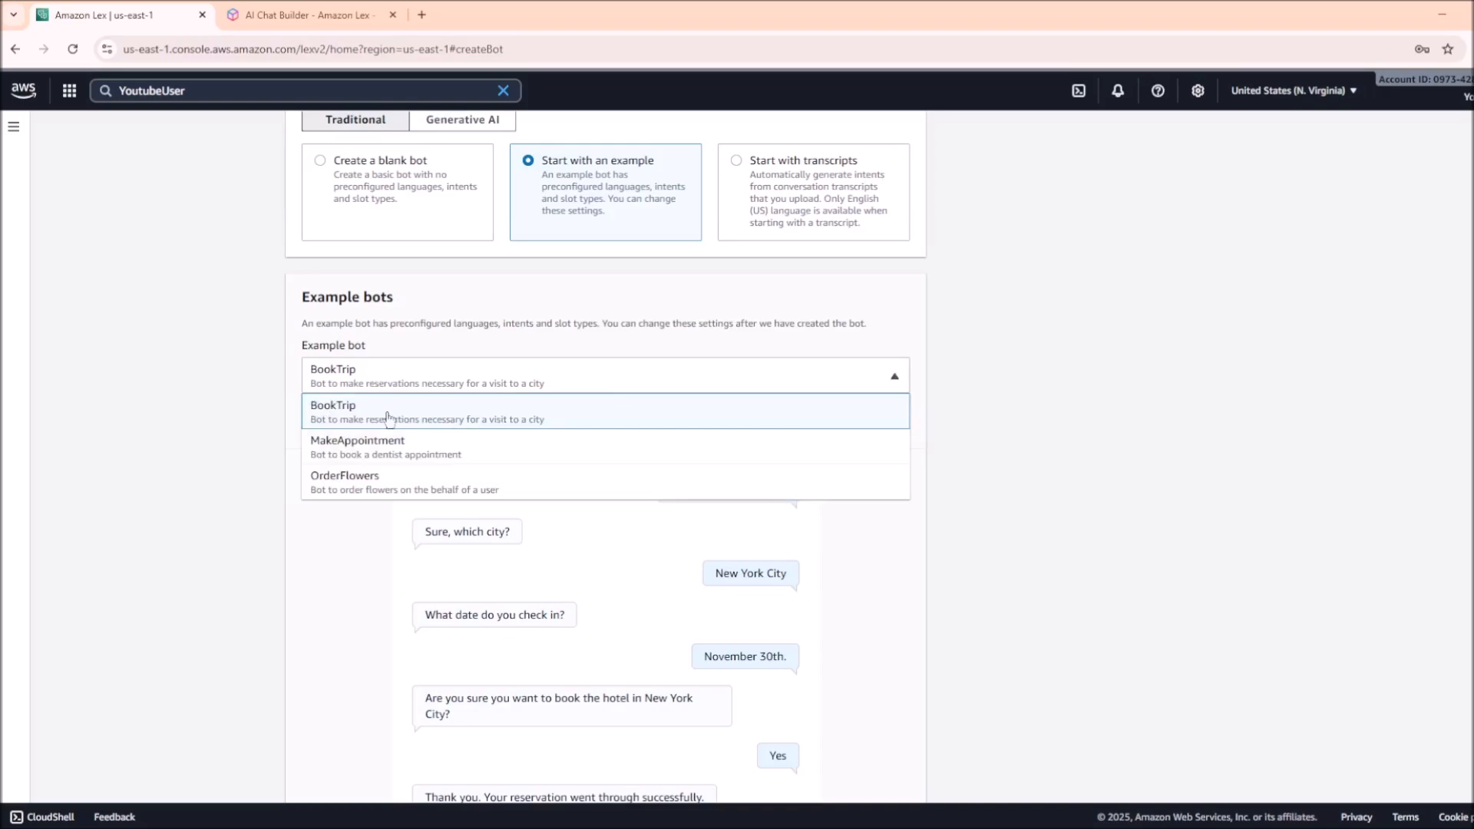
left_click(484, 450)
scroll(468, 369, "down", 1)
scroll(460, 391, "down", 2)
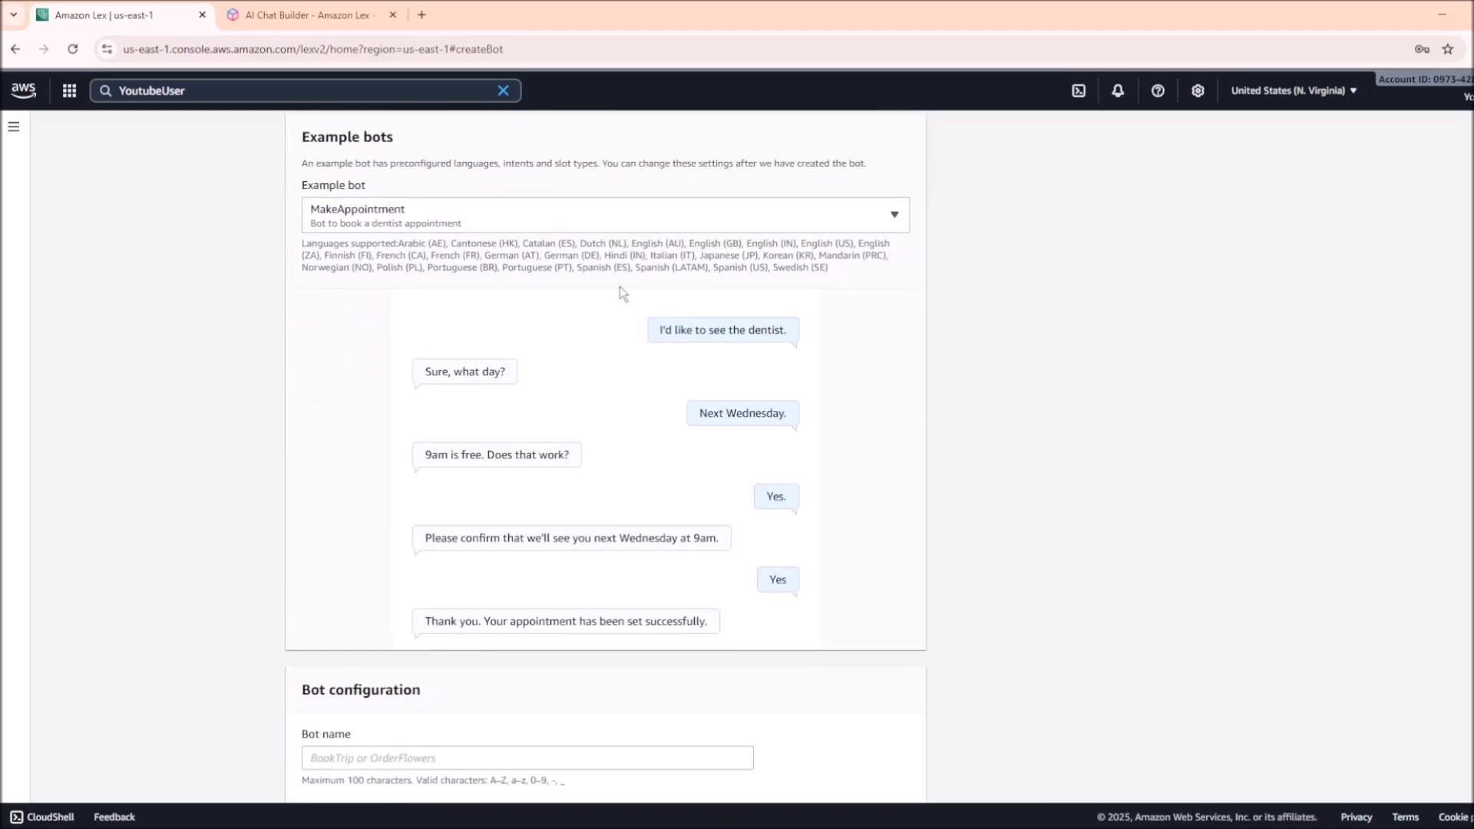
Name the bot ytTutorialBot in the bot configuration
scroll(619, 292, "down", 4)
left_click(483, 520)
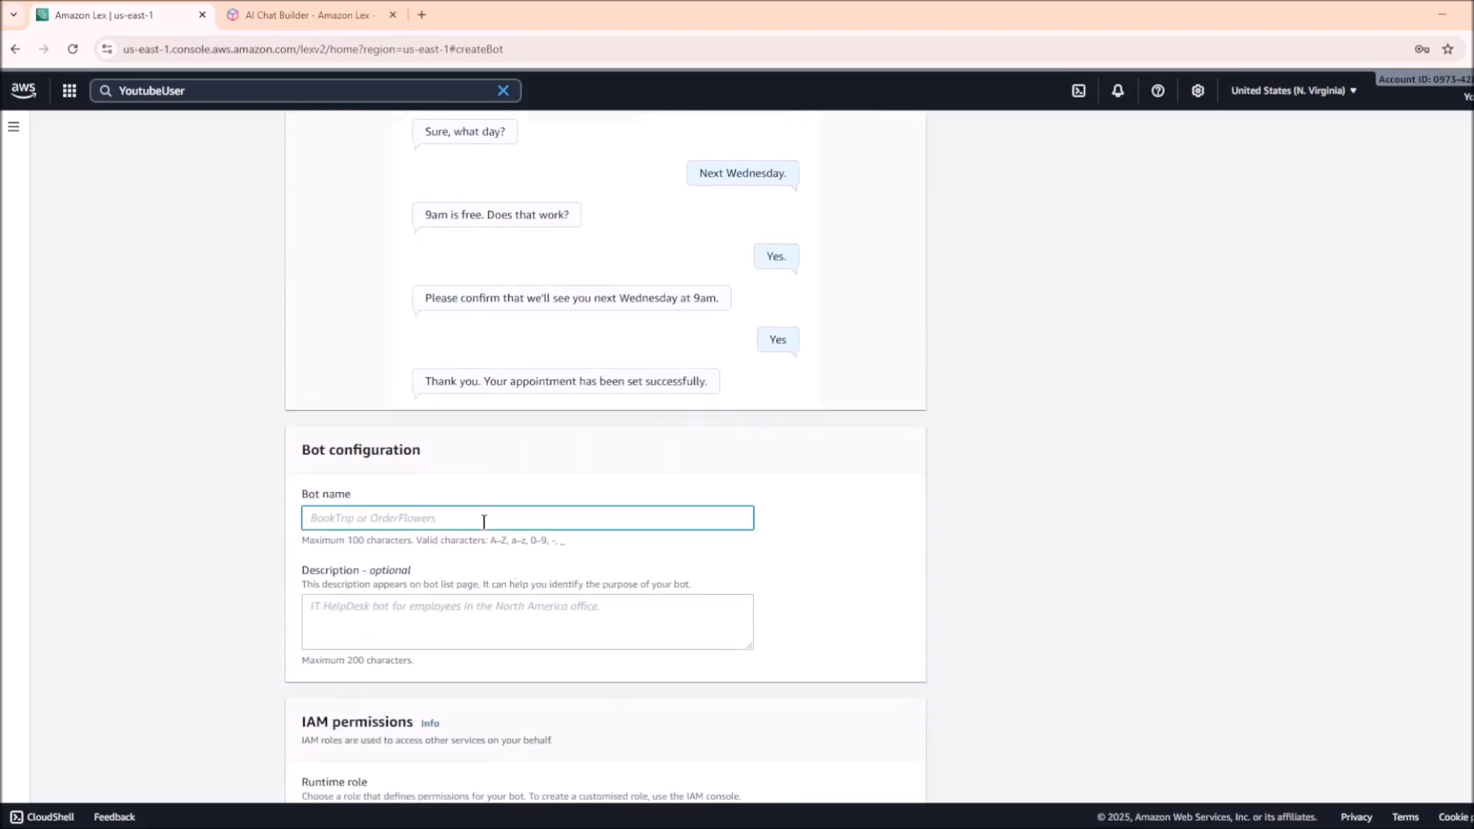
type("ytTutorialBot")
left_click(421, 589)
Set the runtime role to create a role with basic Amazon Lex permissions
scroll(415, 585, "down", 4)
scroll(430, 519, "down", 2)
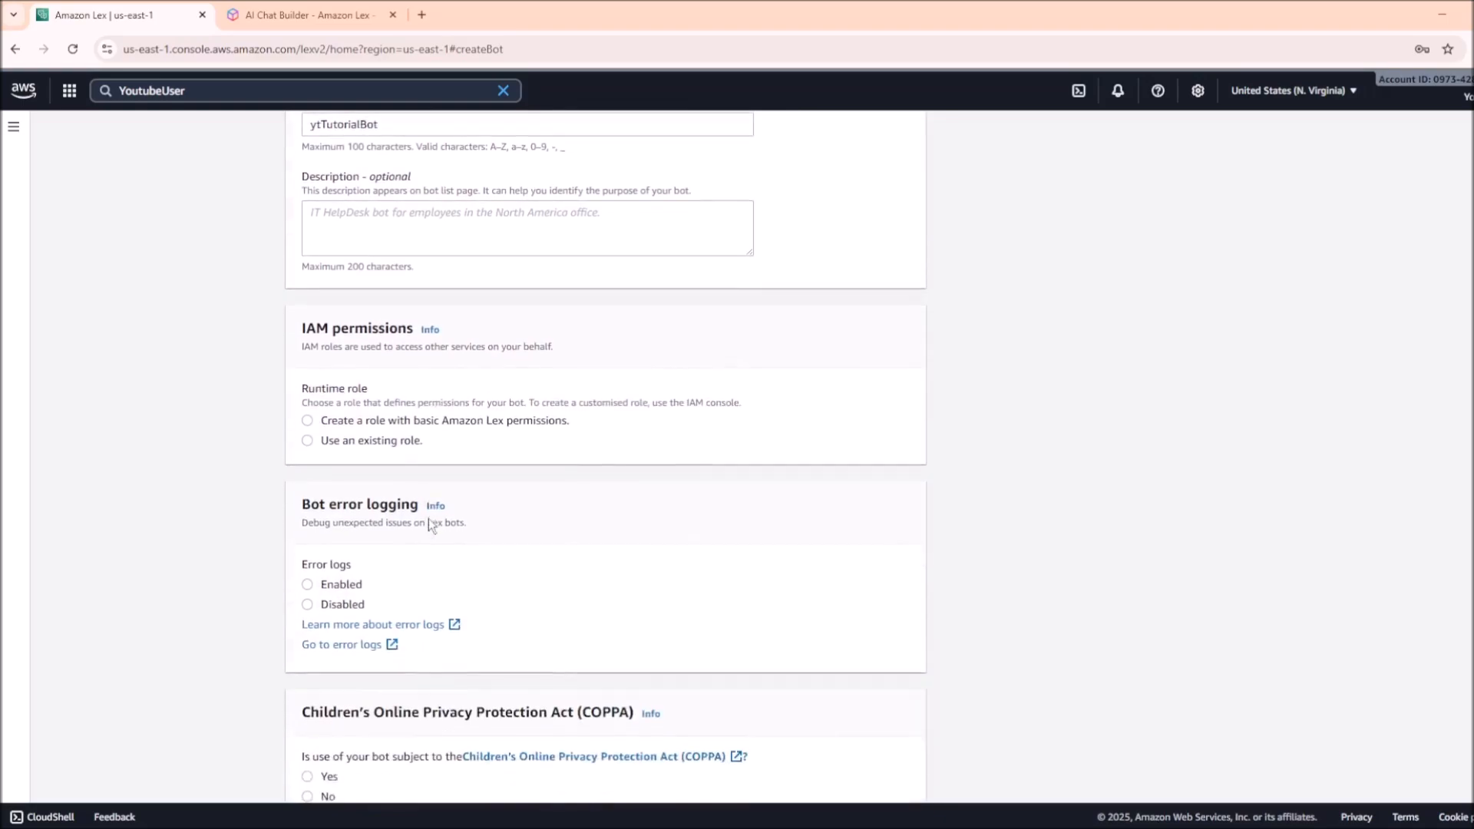
left_click(308, 416)
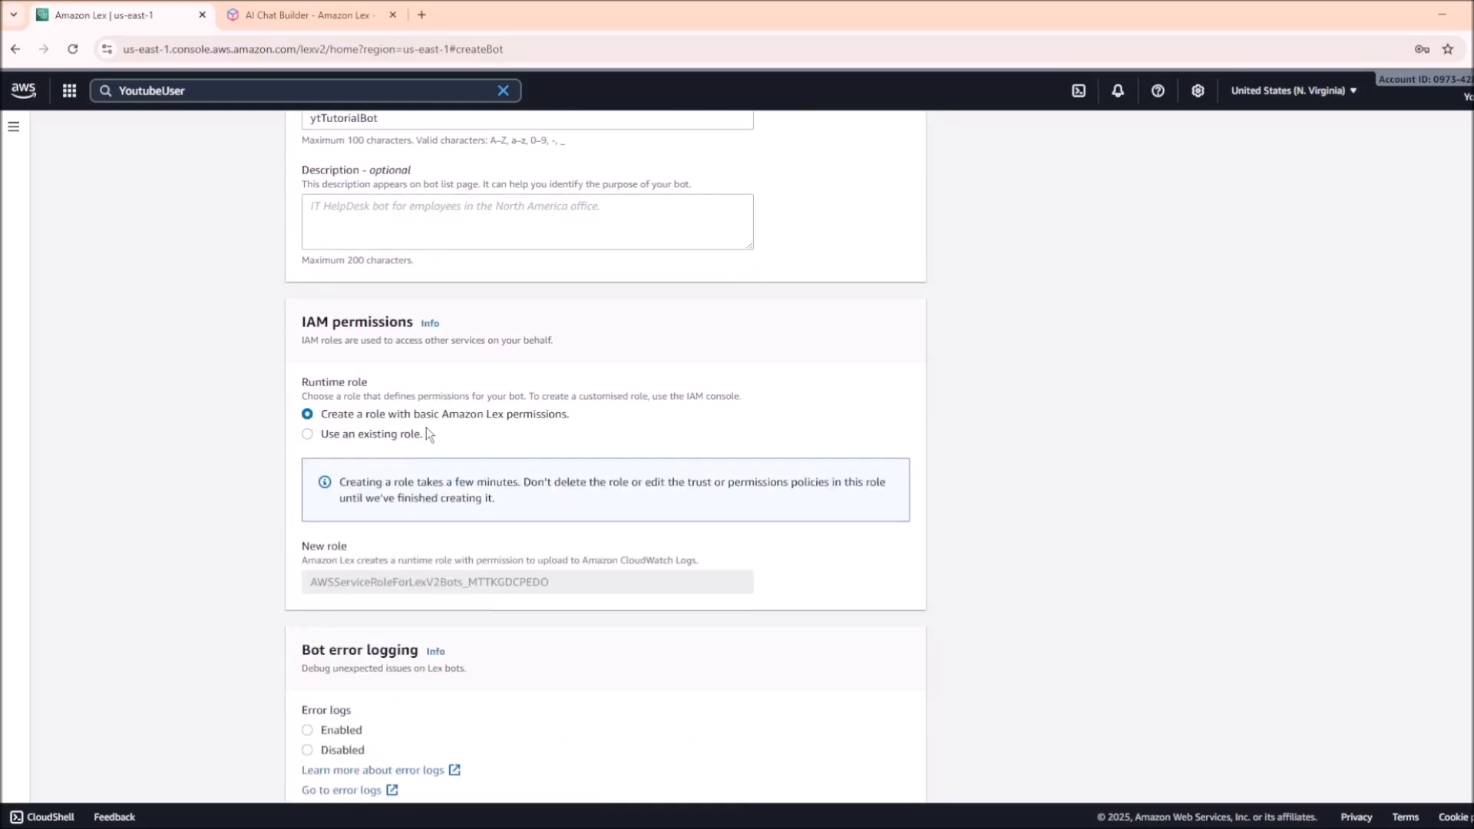
left_click_drag(435, 414, 620, 414)
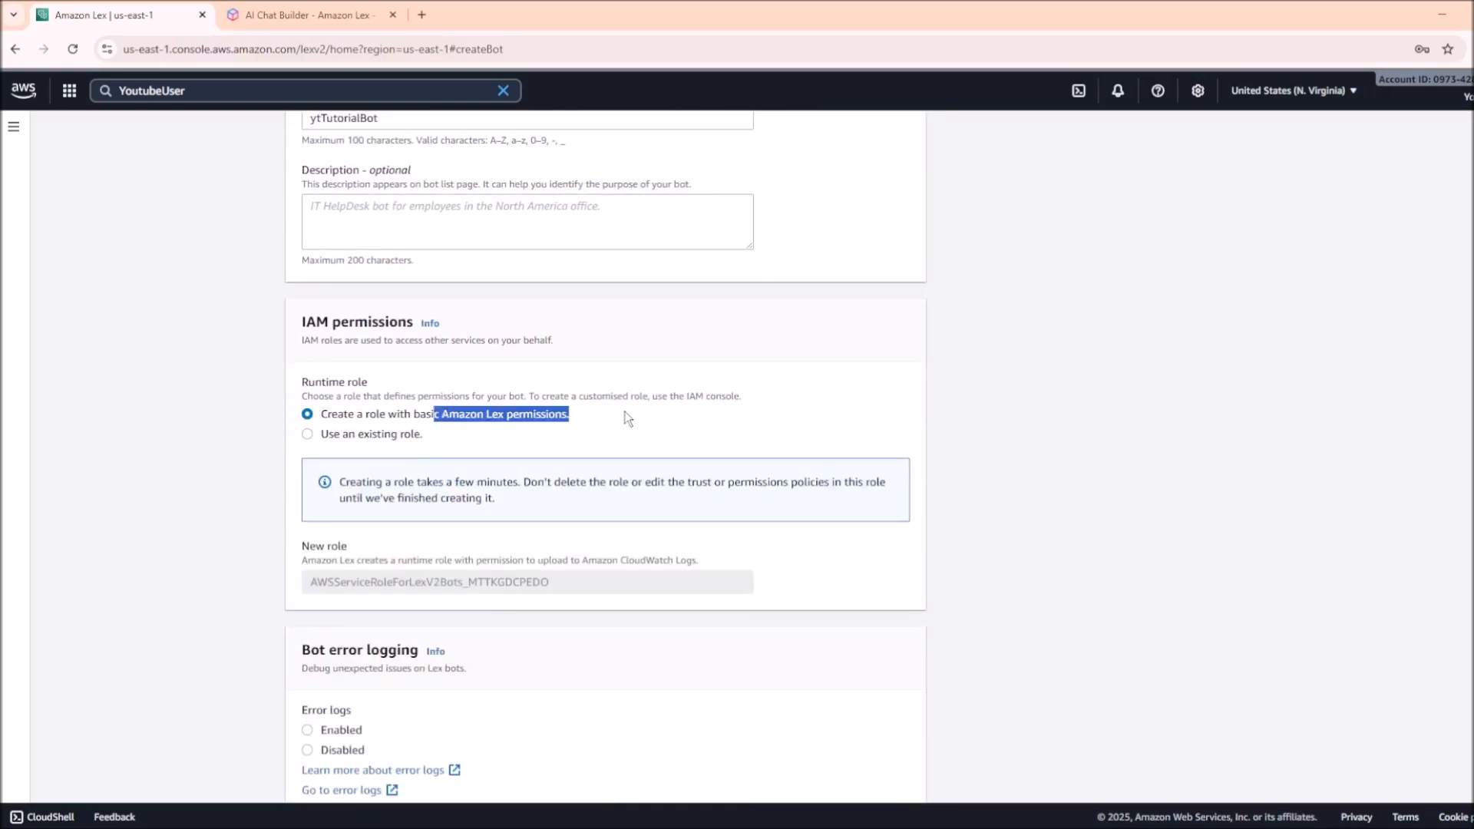
left_click(358, 435)
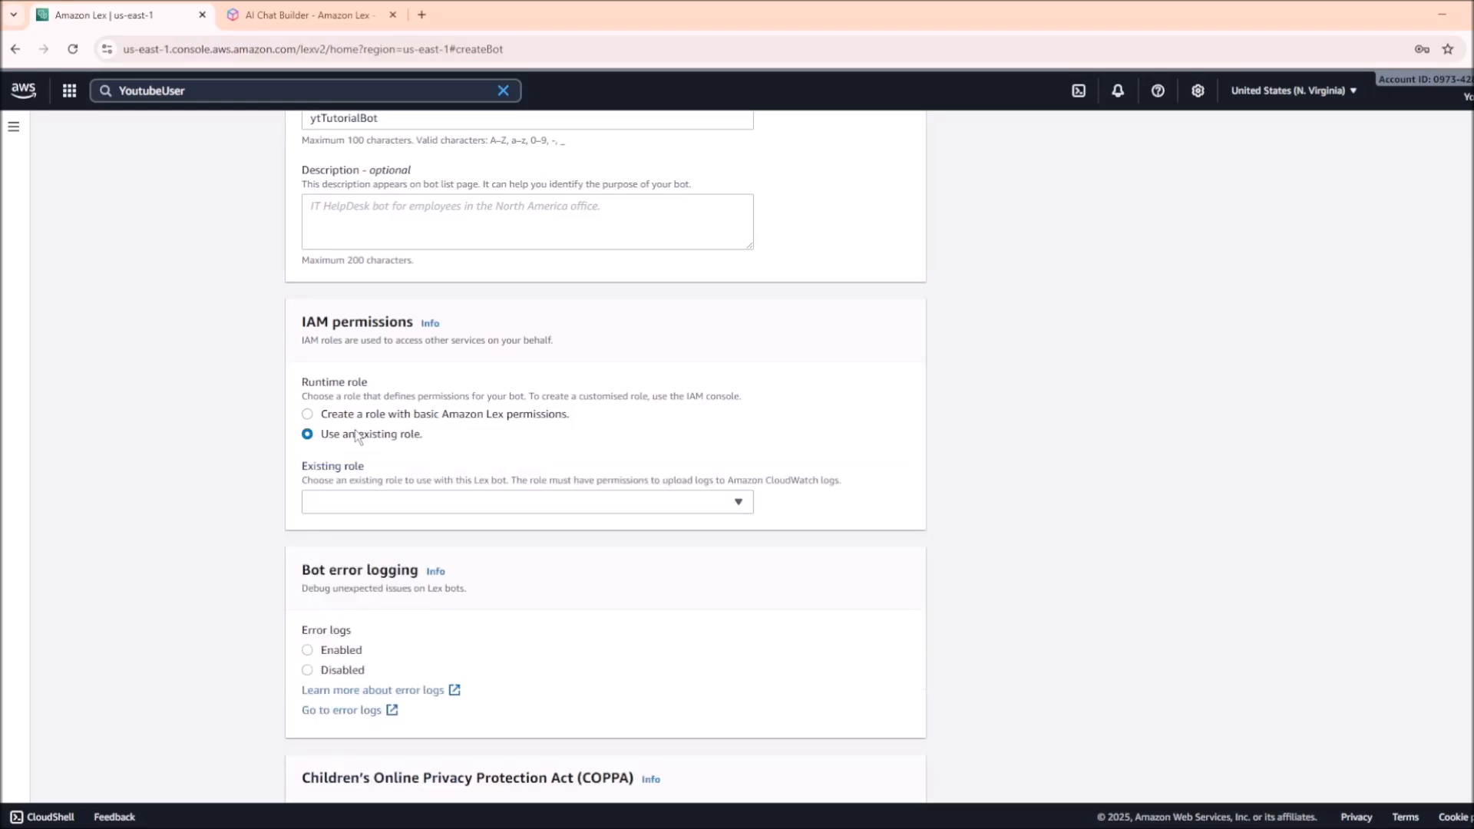
left_click(316, 415)
Answer No to whether use of the bot is subject to the Children's Online Privacy Protection Act (COPPA)
scroll(484, 560, "down", 2)
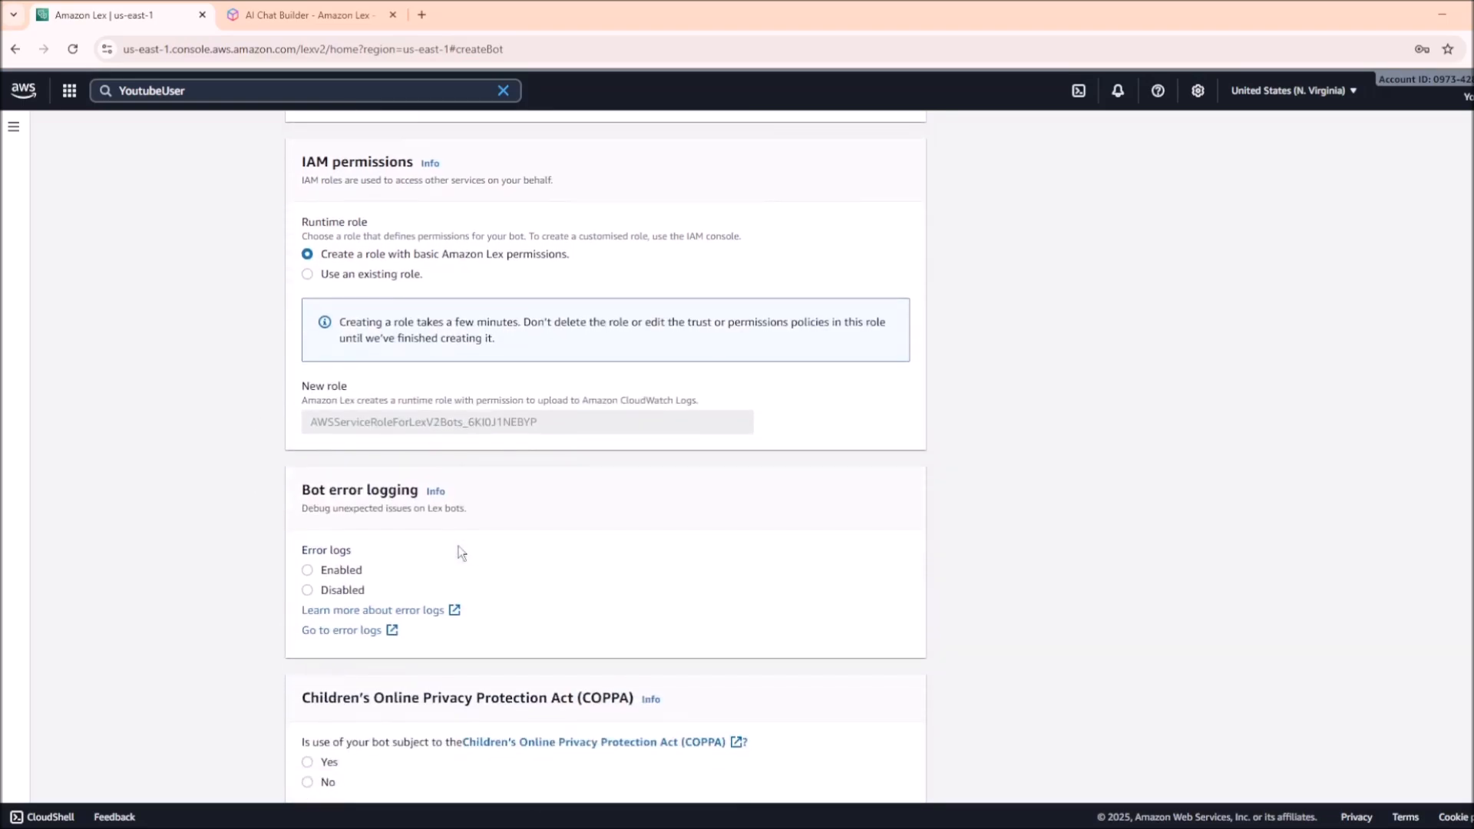
scroll(460, 553, "down", 1)
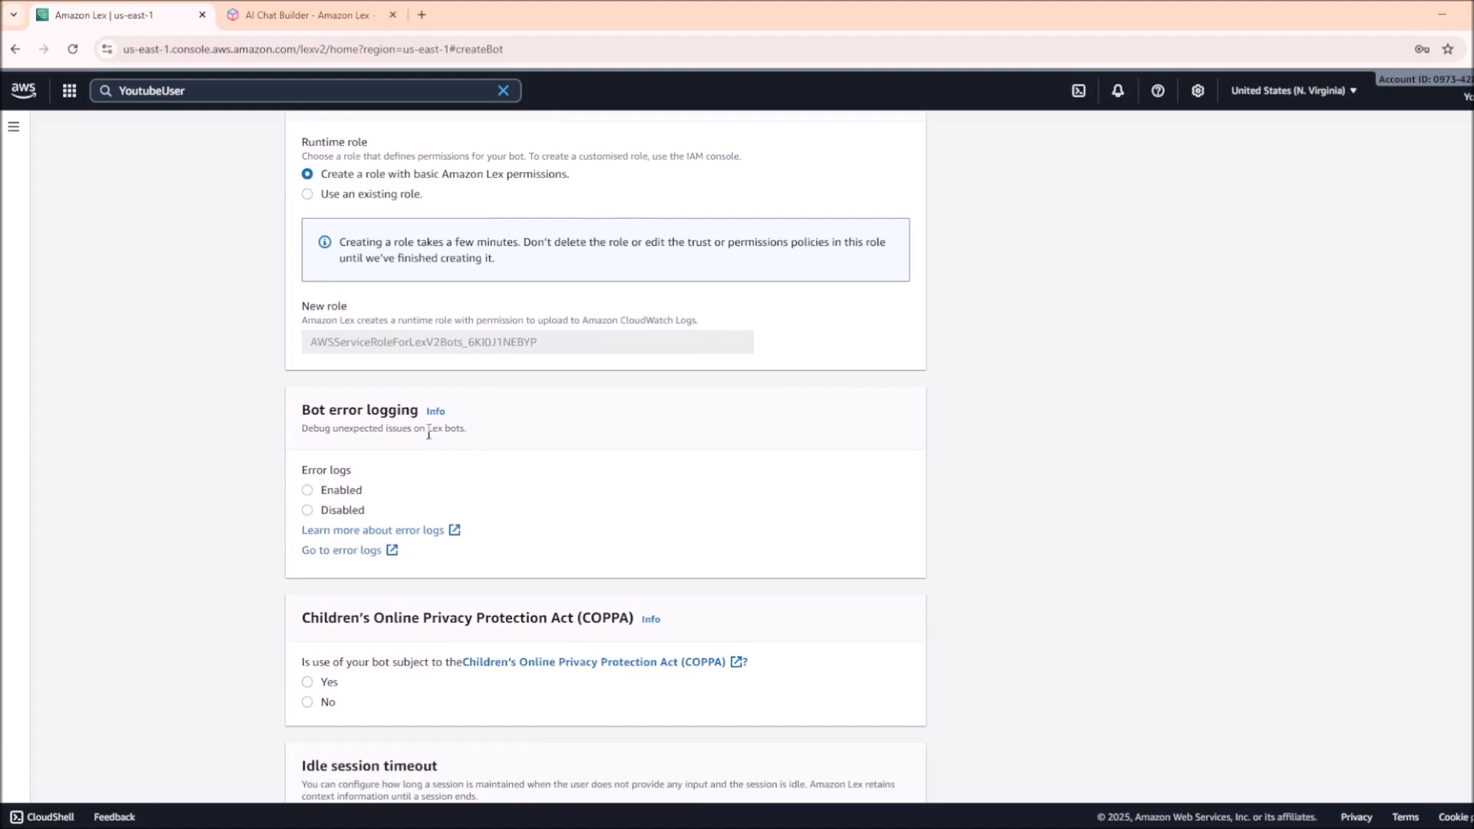
scroll(412, 430, "down", 1)
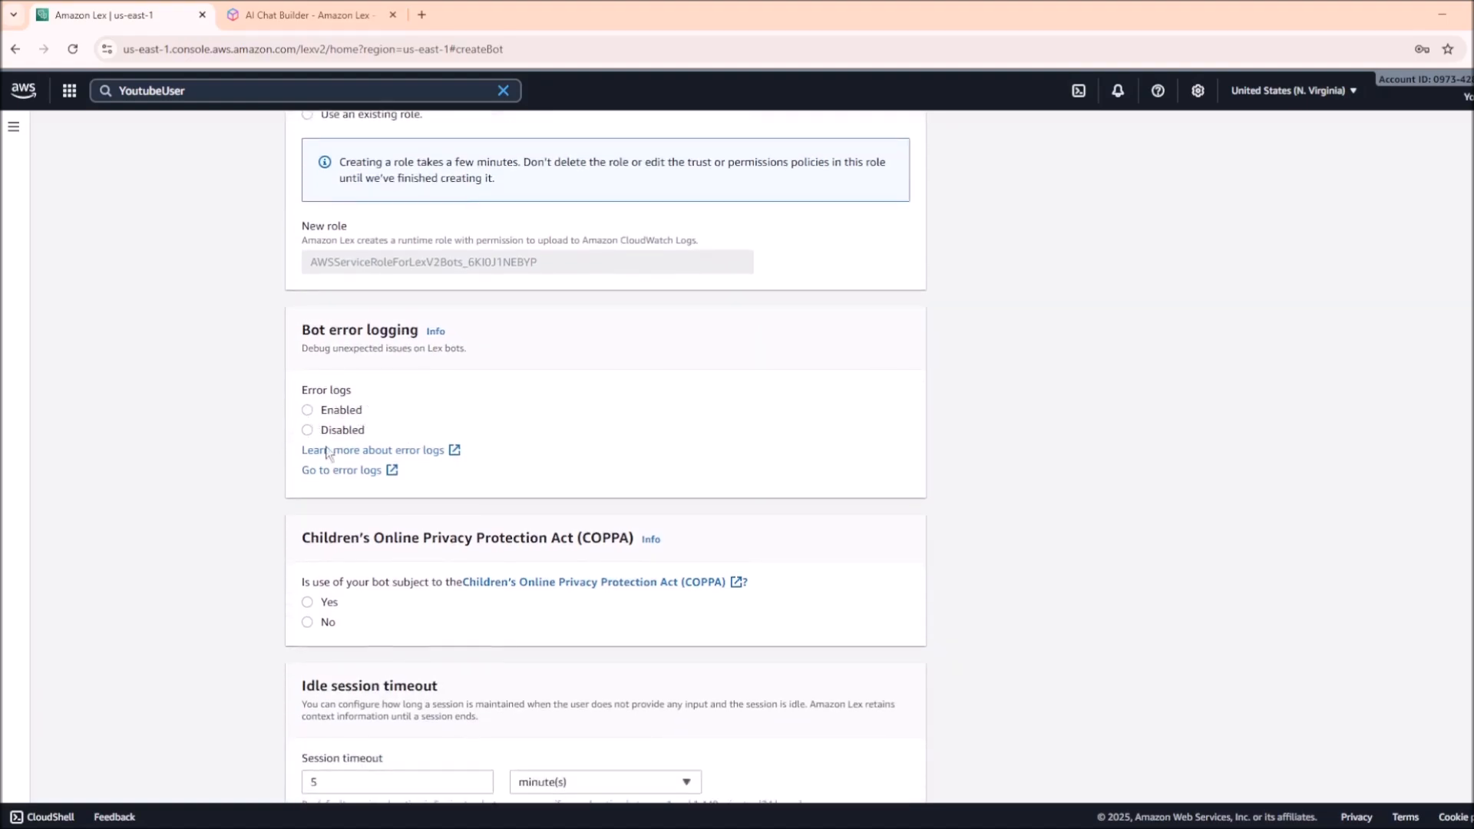
scroll(461, 558, "down", 1)
scroll(459, 558, "down", 1)
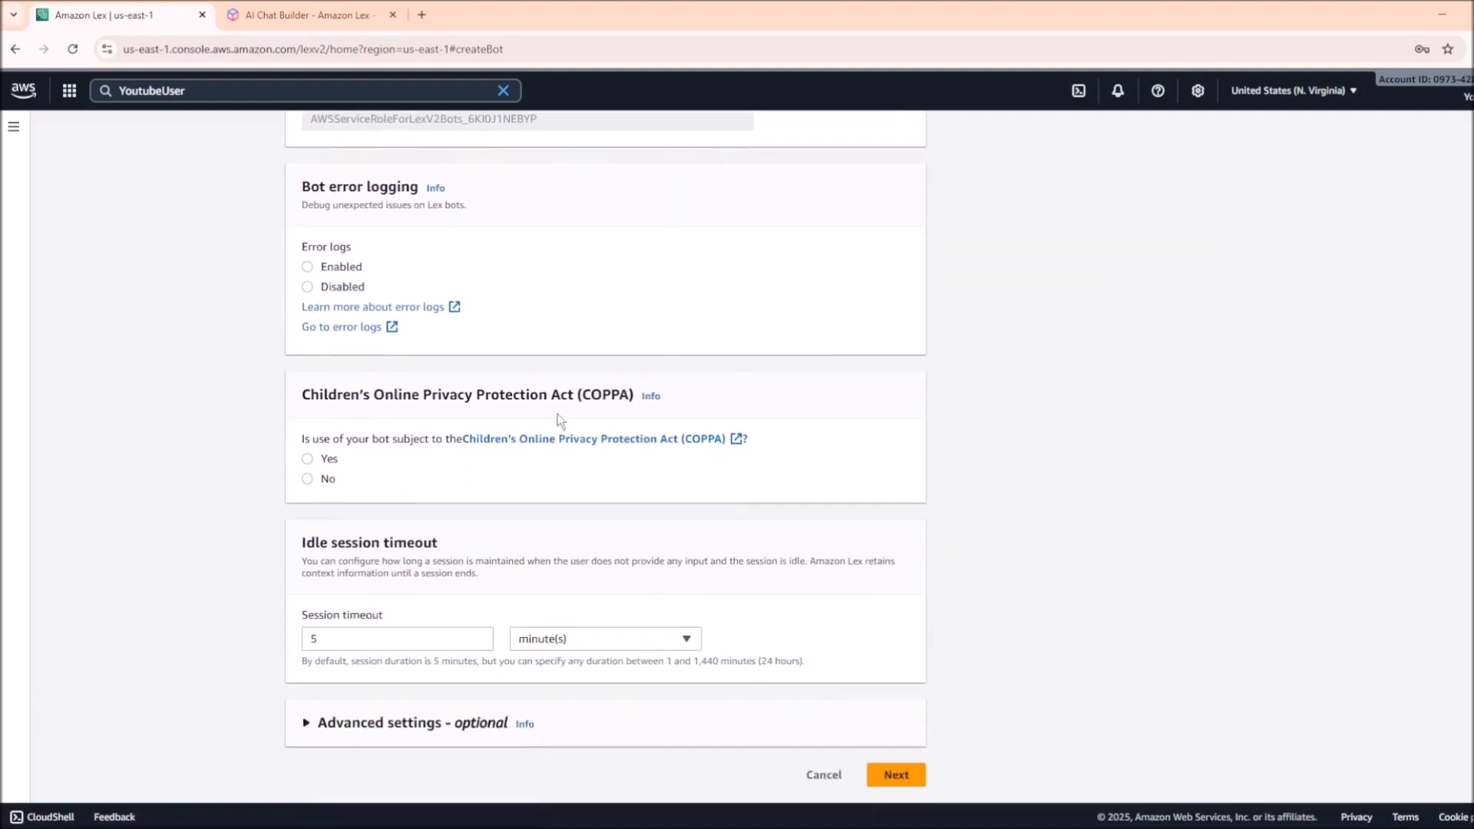
left_click(307, 478)
Expand the optional advanced settings with the bot tags and proceed to the language setup
left_click(306, 721)
scroll(345, 691, "down", 3)
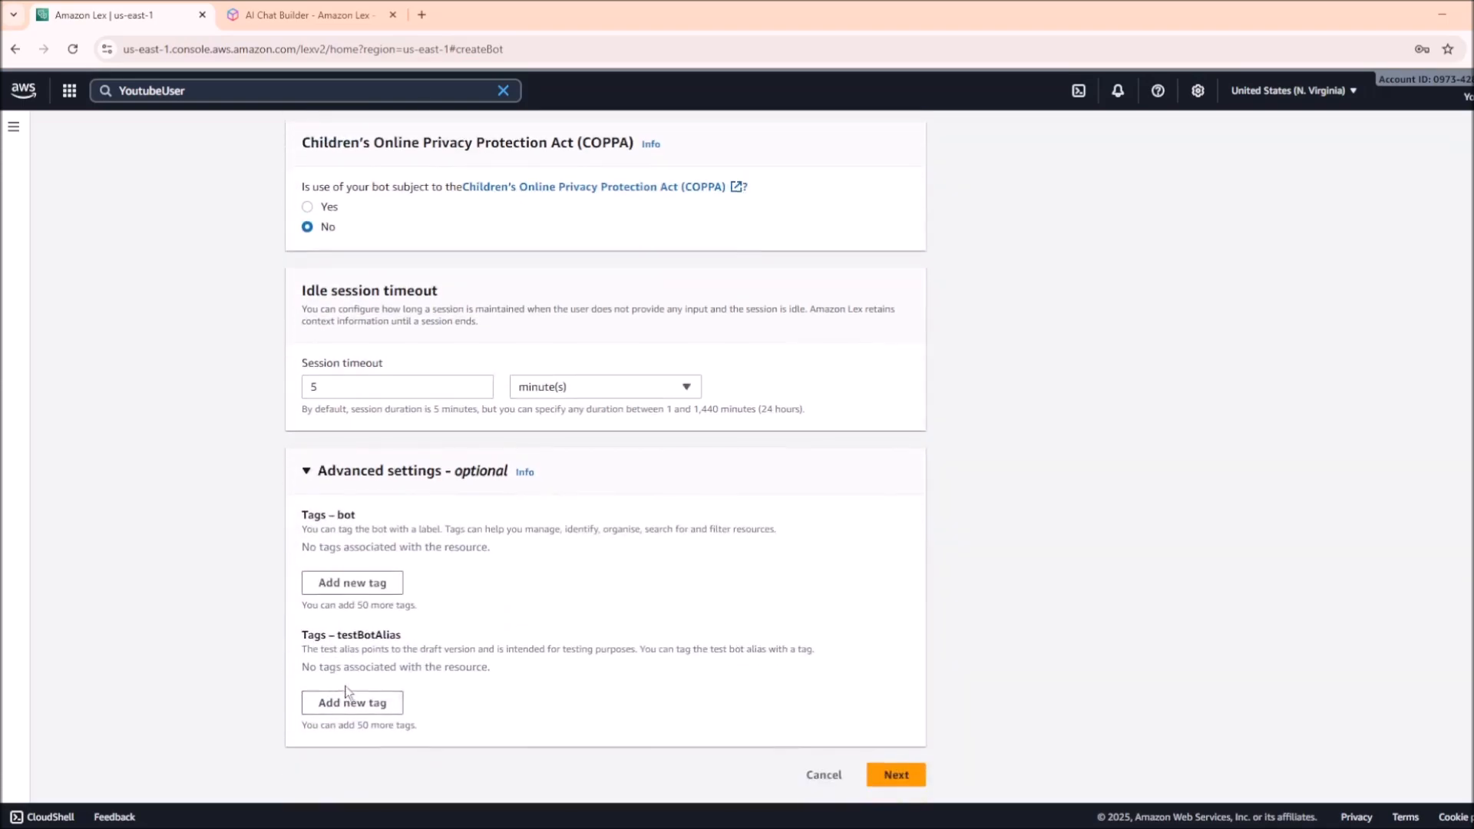
left_click(895, 775)
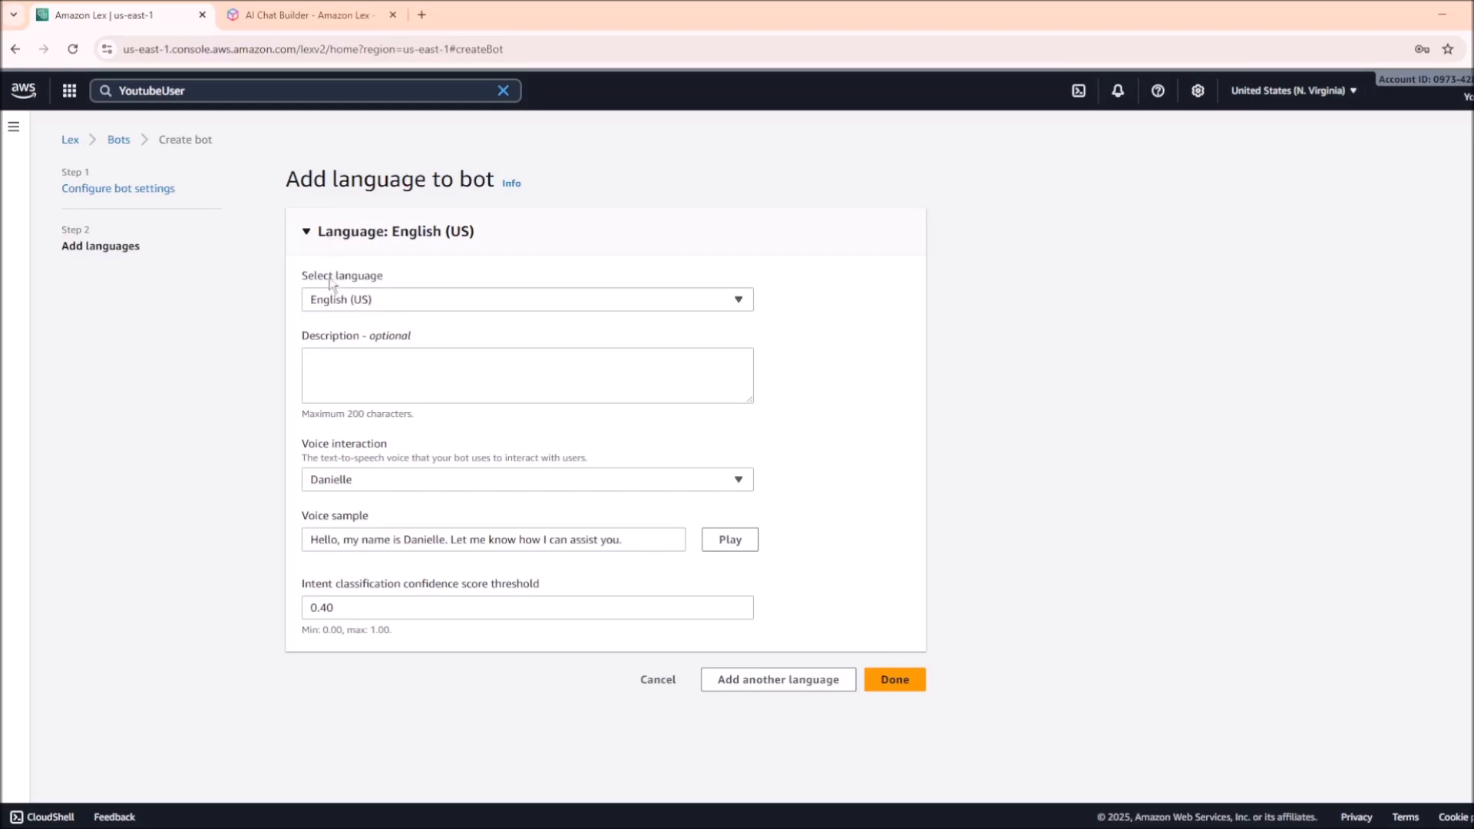
Look through the list of languages available for the bot and close it without picking another one
left_click(340, 306)
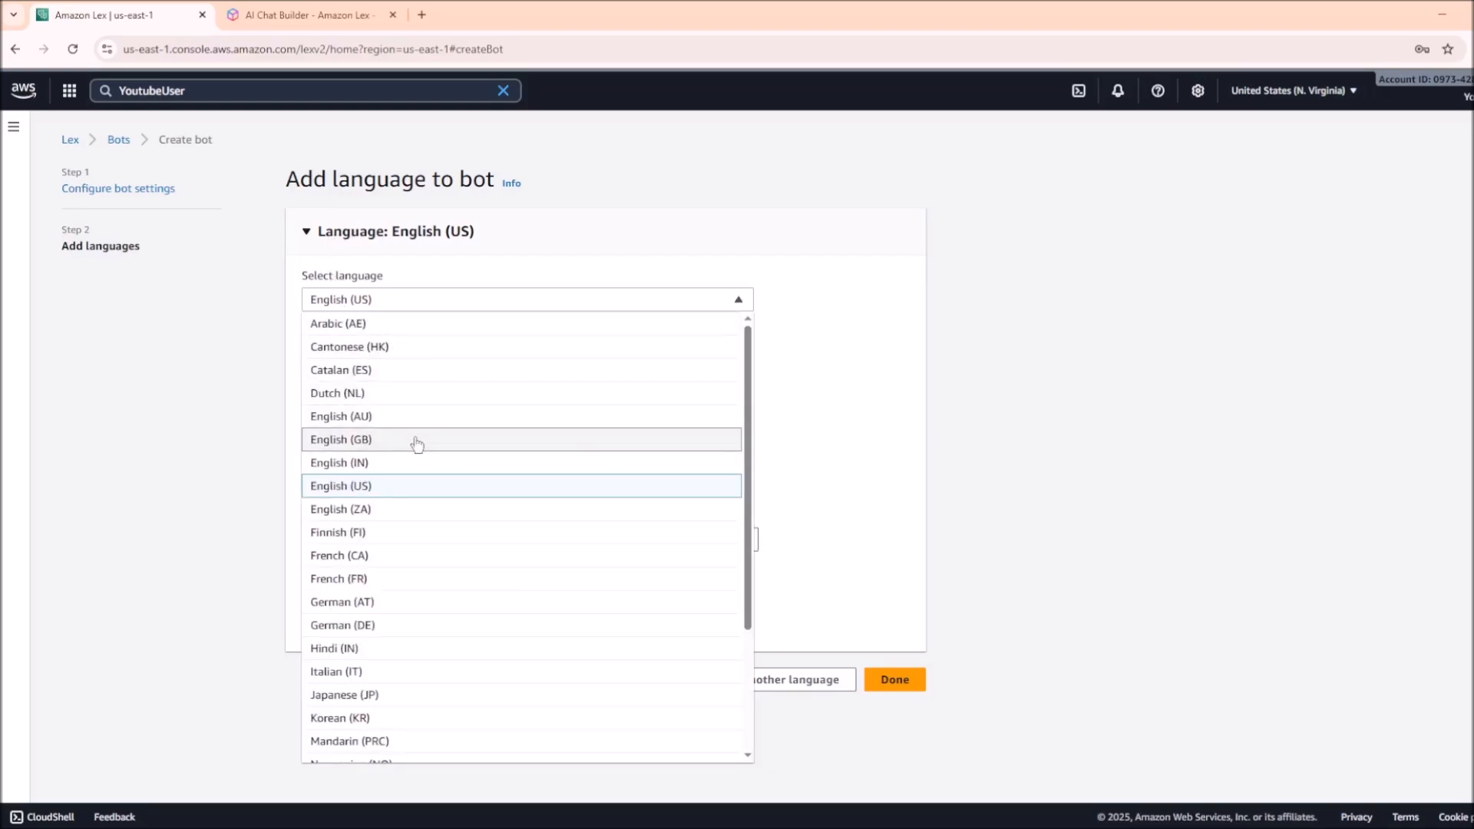
scroll(415, 443, "down", 2)
scroll(359, 497, "down", 1)
scroll(362, 499, "up", 2)
scroll(361, 506, "down", 2)
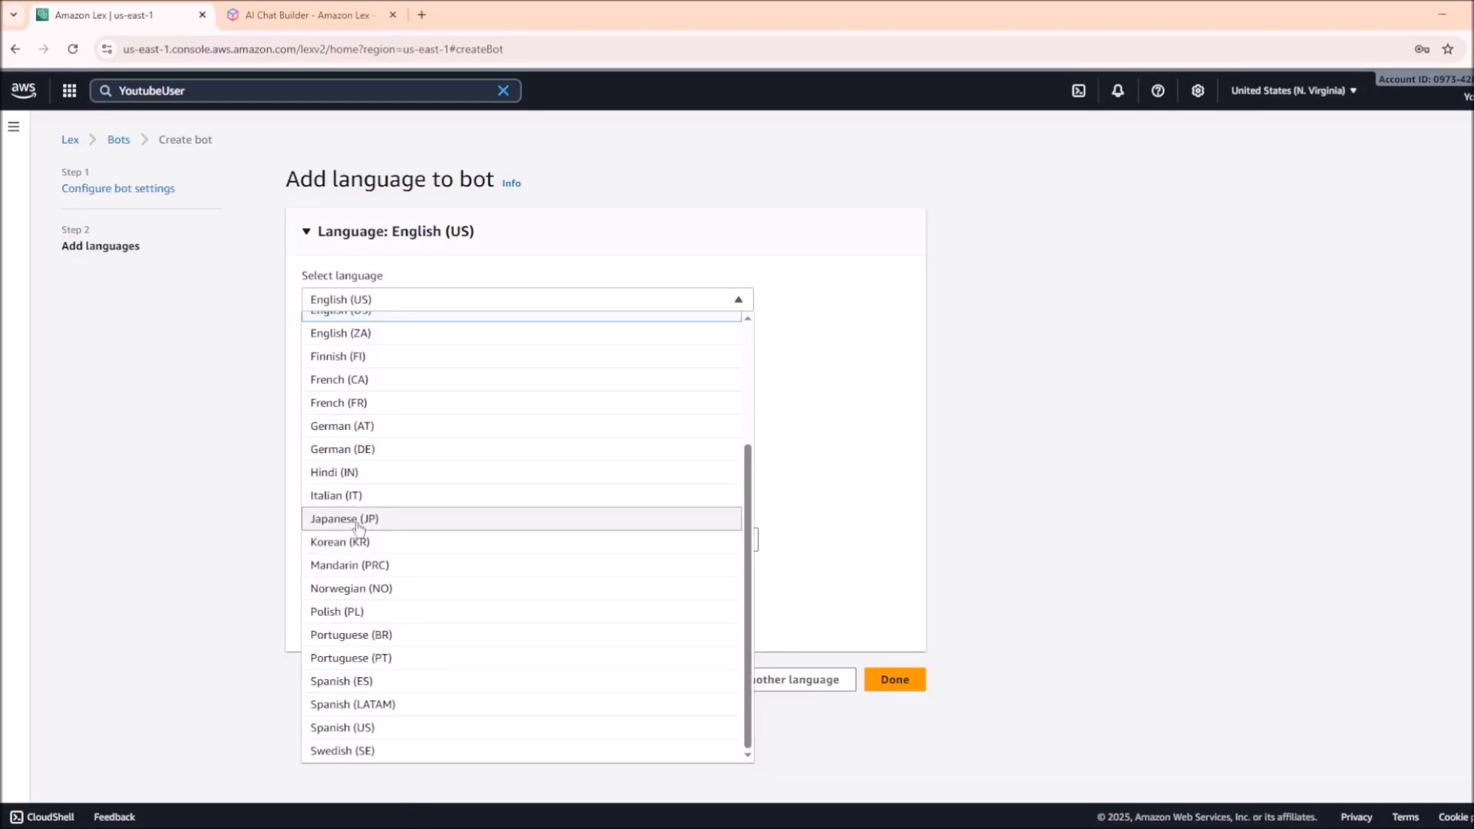
scroll(369, 529, "up", 2)
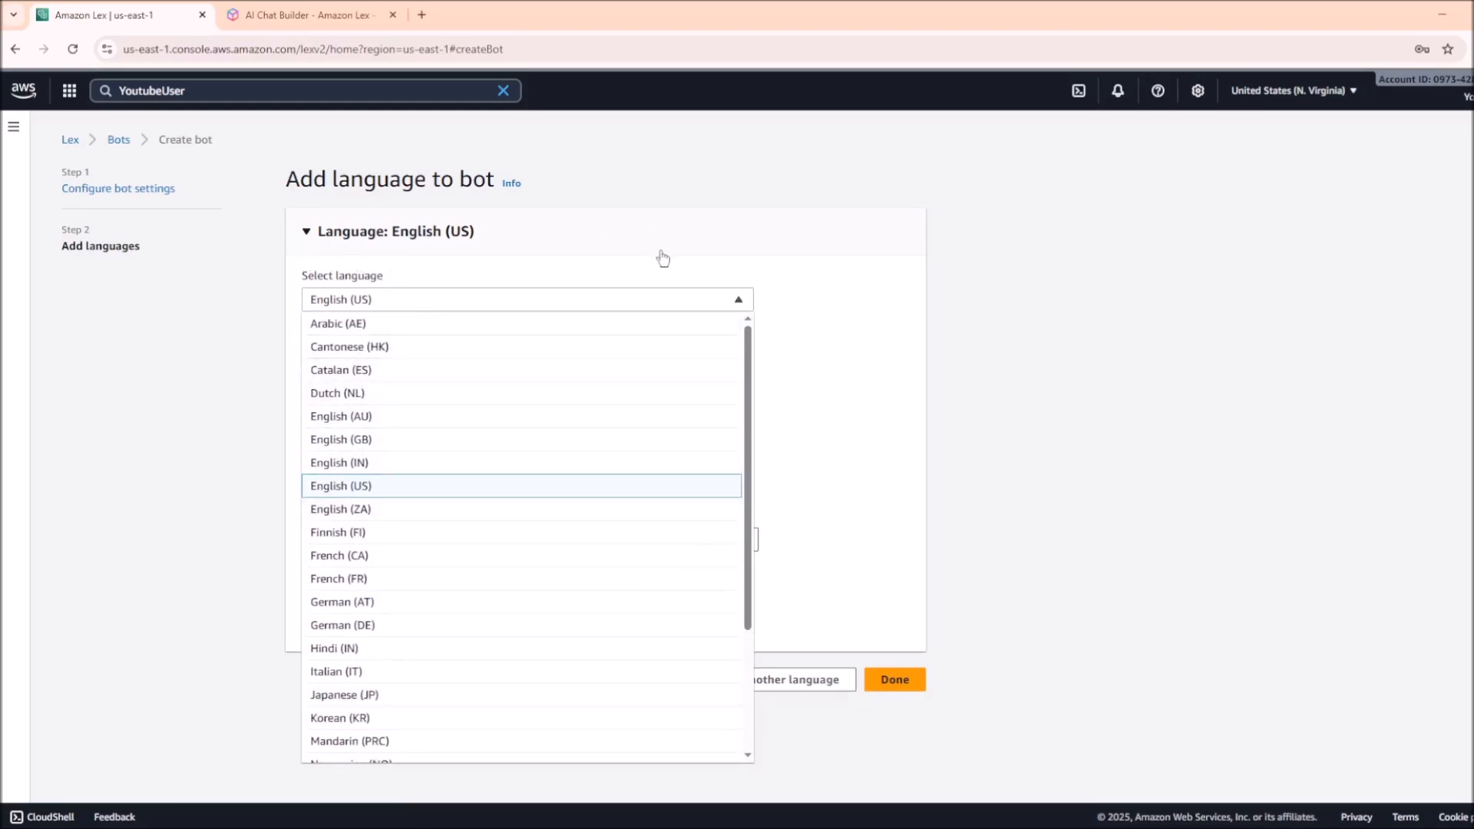
scroll(464, 641, "down", 3)
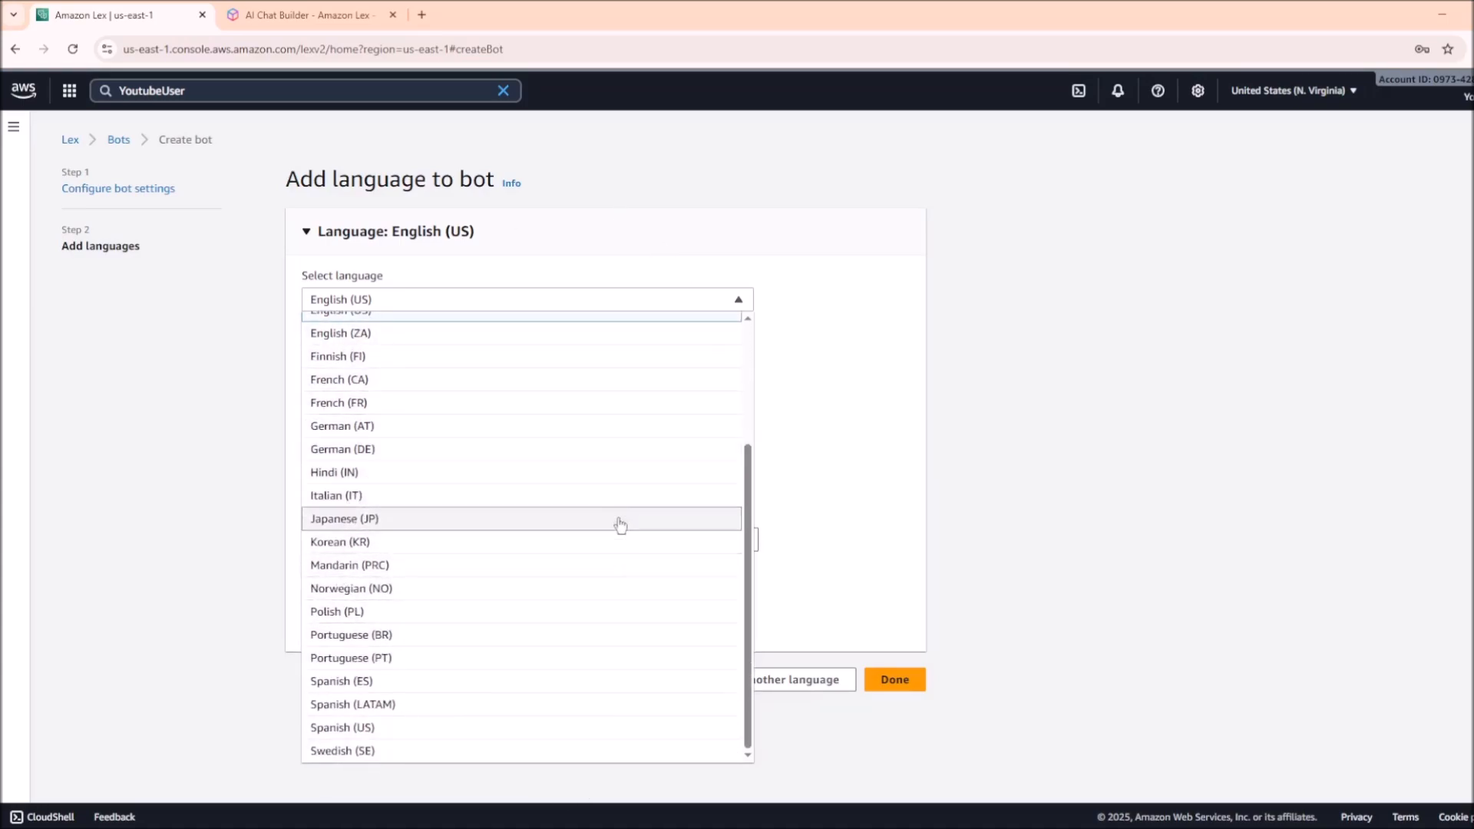
left_click(896, 321)
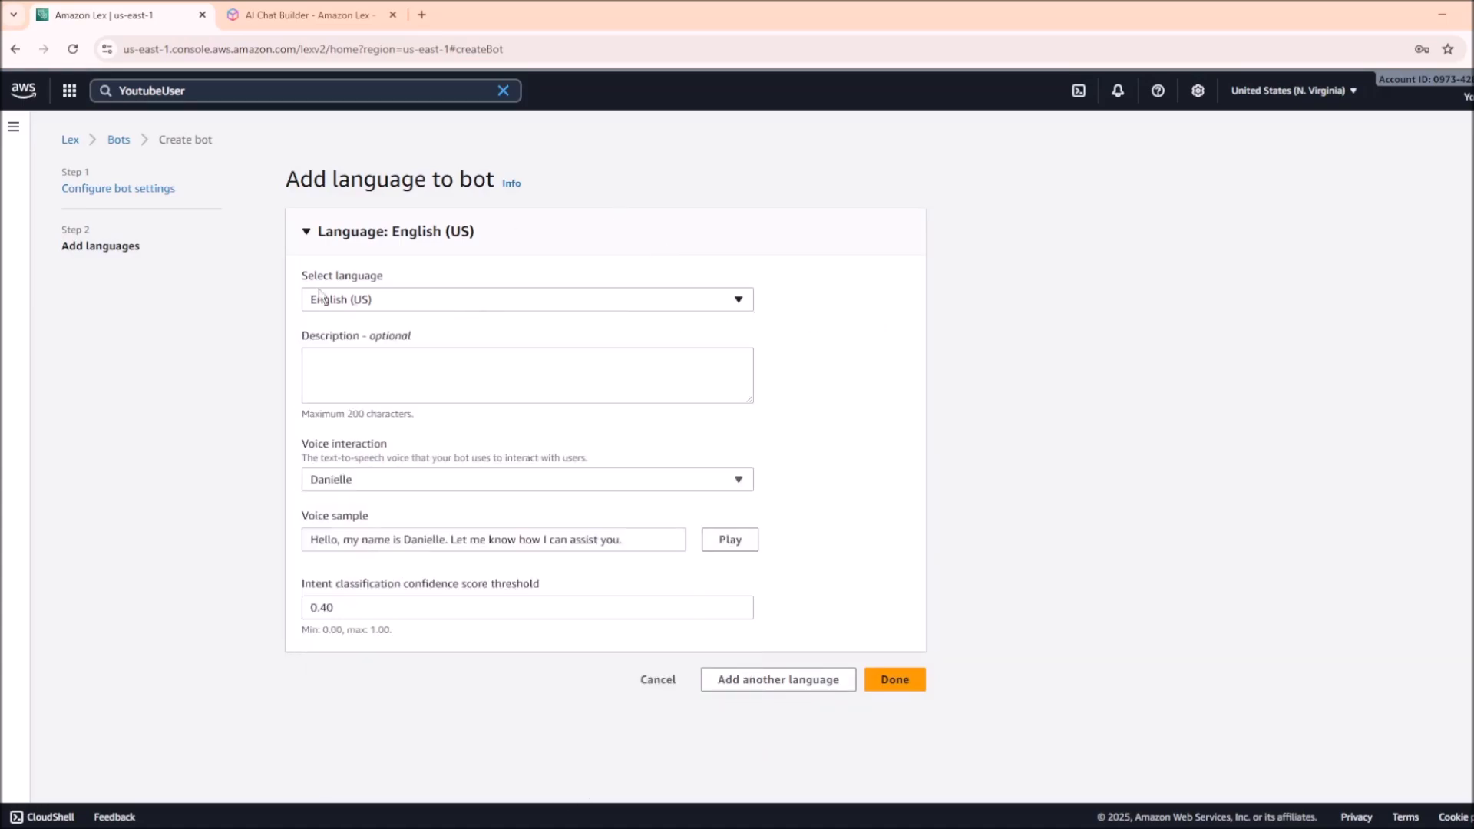
Try the Gregory voice with its sample sentence and switch the voice interaction back to Danielle
left_click(393, 400)
left_click(421, 486)
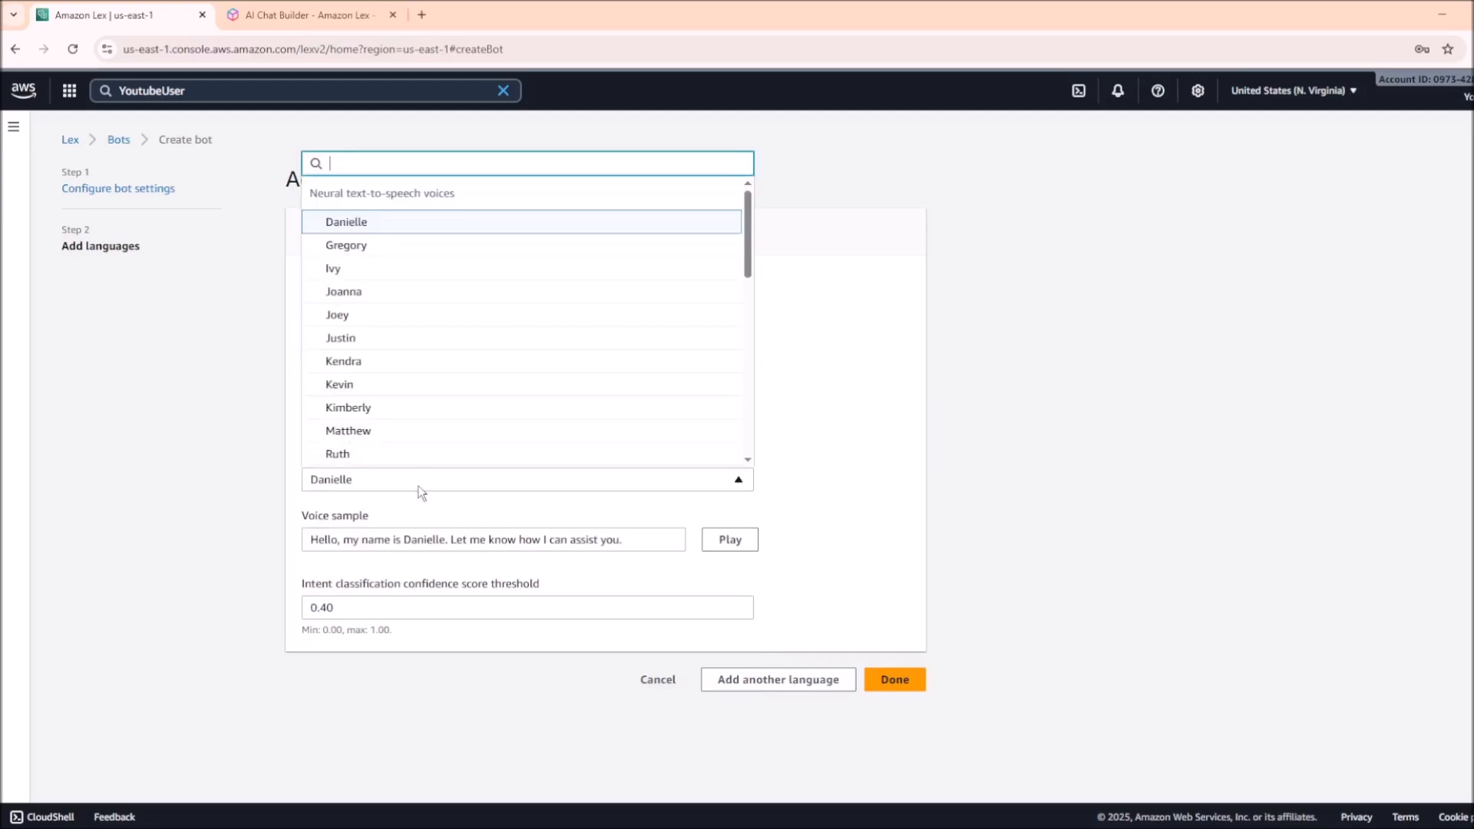
left_click(413, 247)
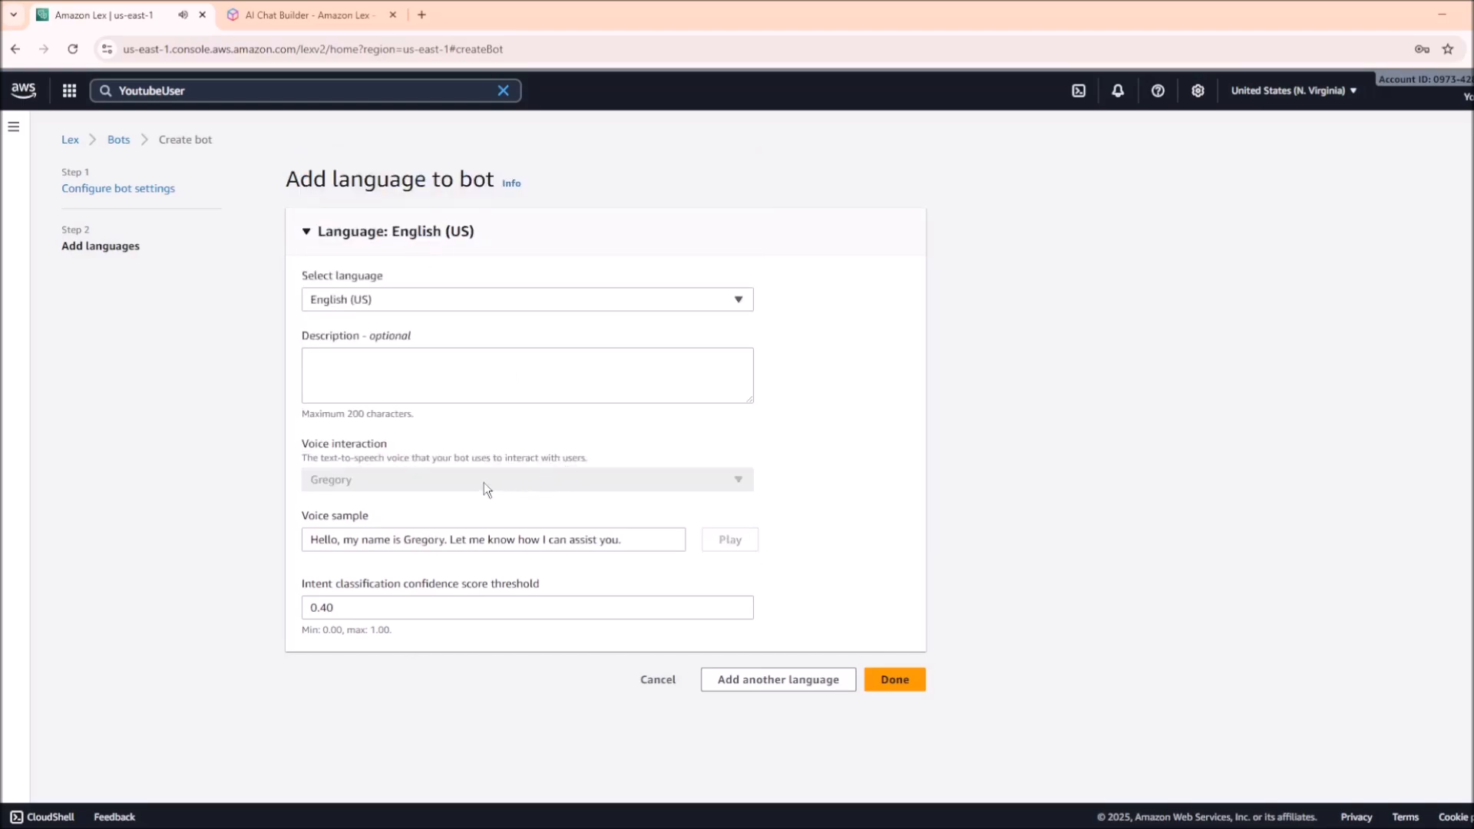
left_click(642, 540)
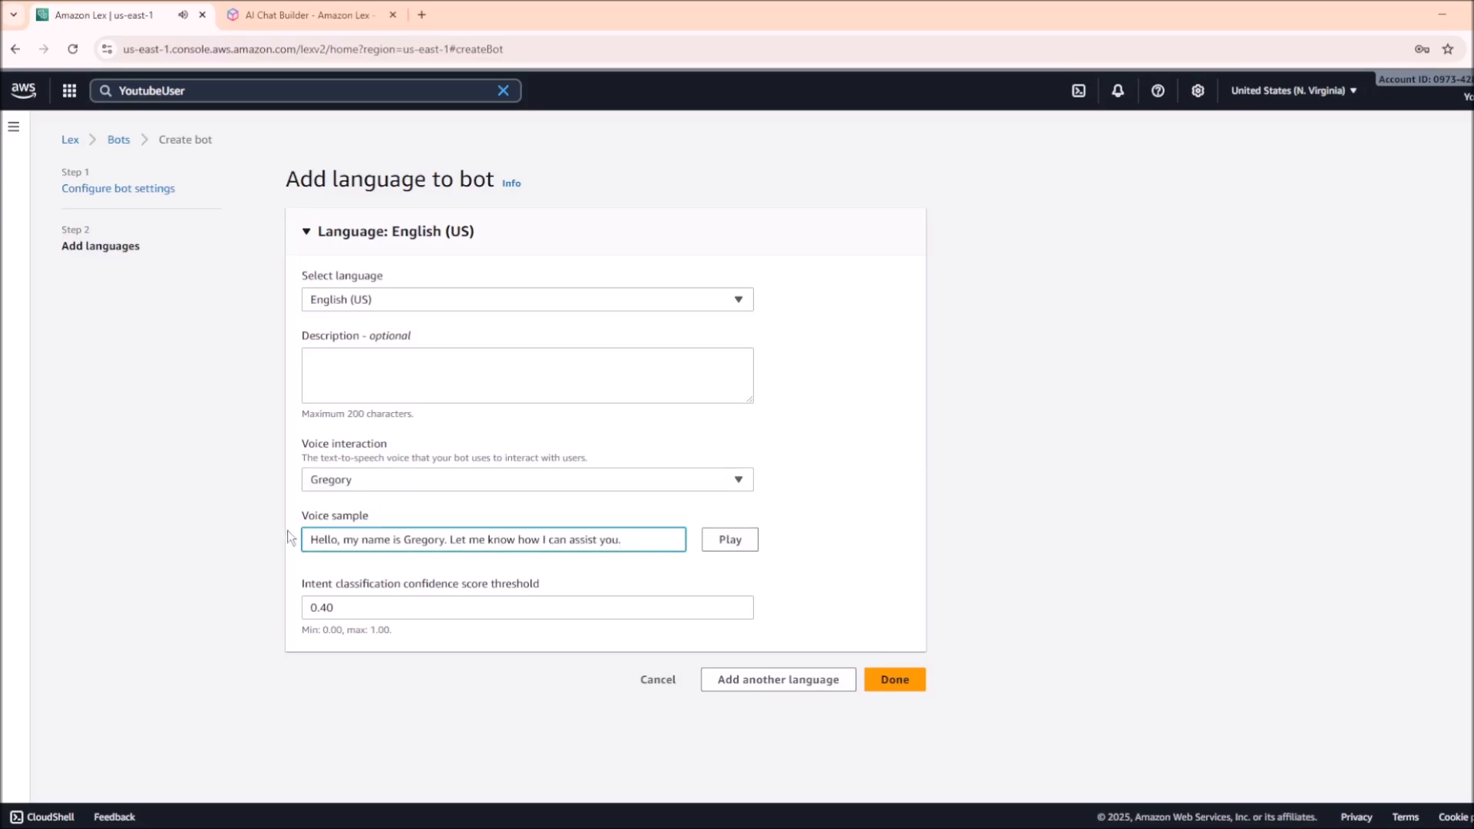
left_click_drag(311, 540, 549, 540)
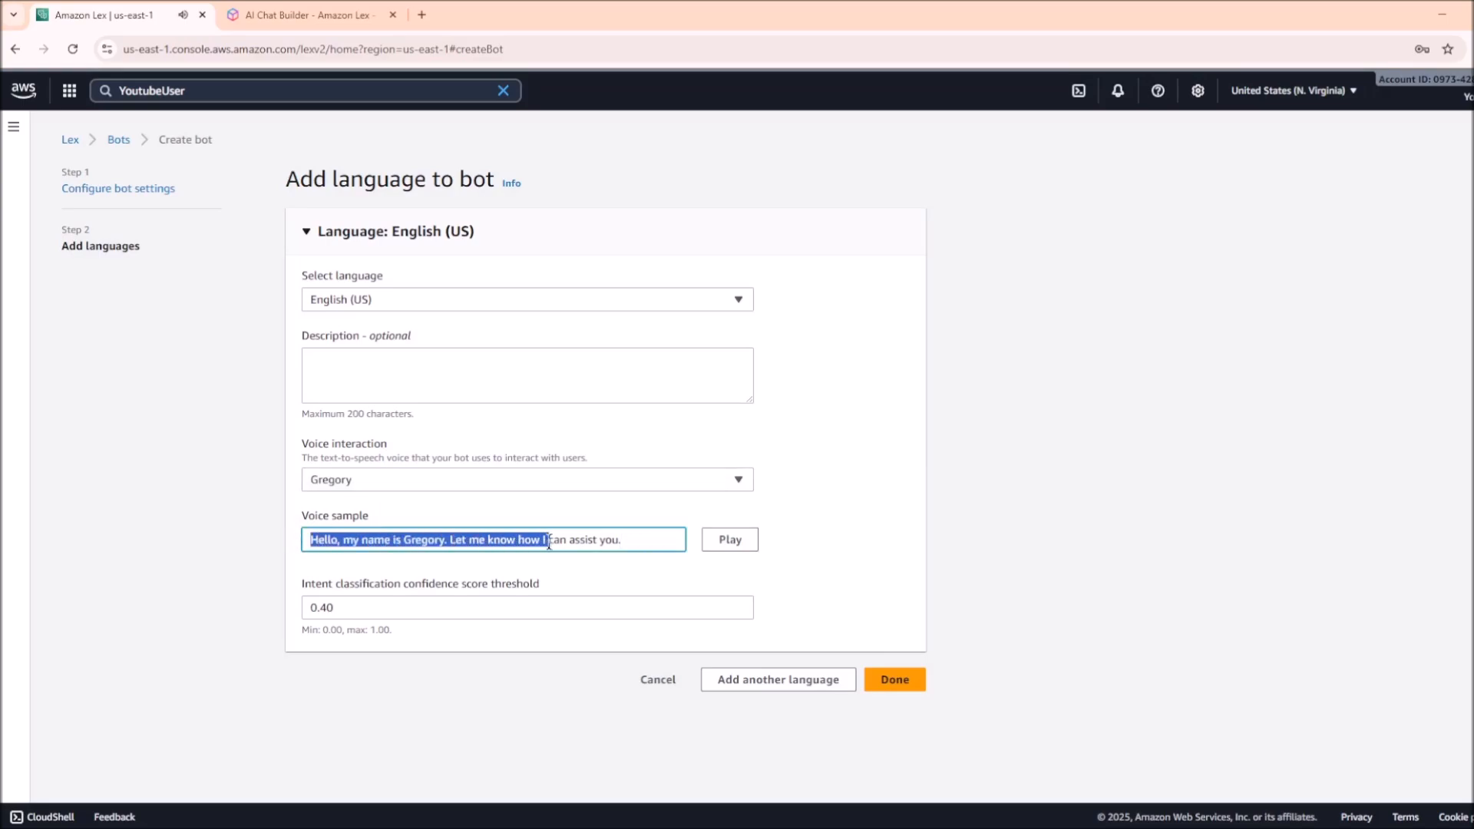
left_click(464, 482)
left_click(384, 223)
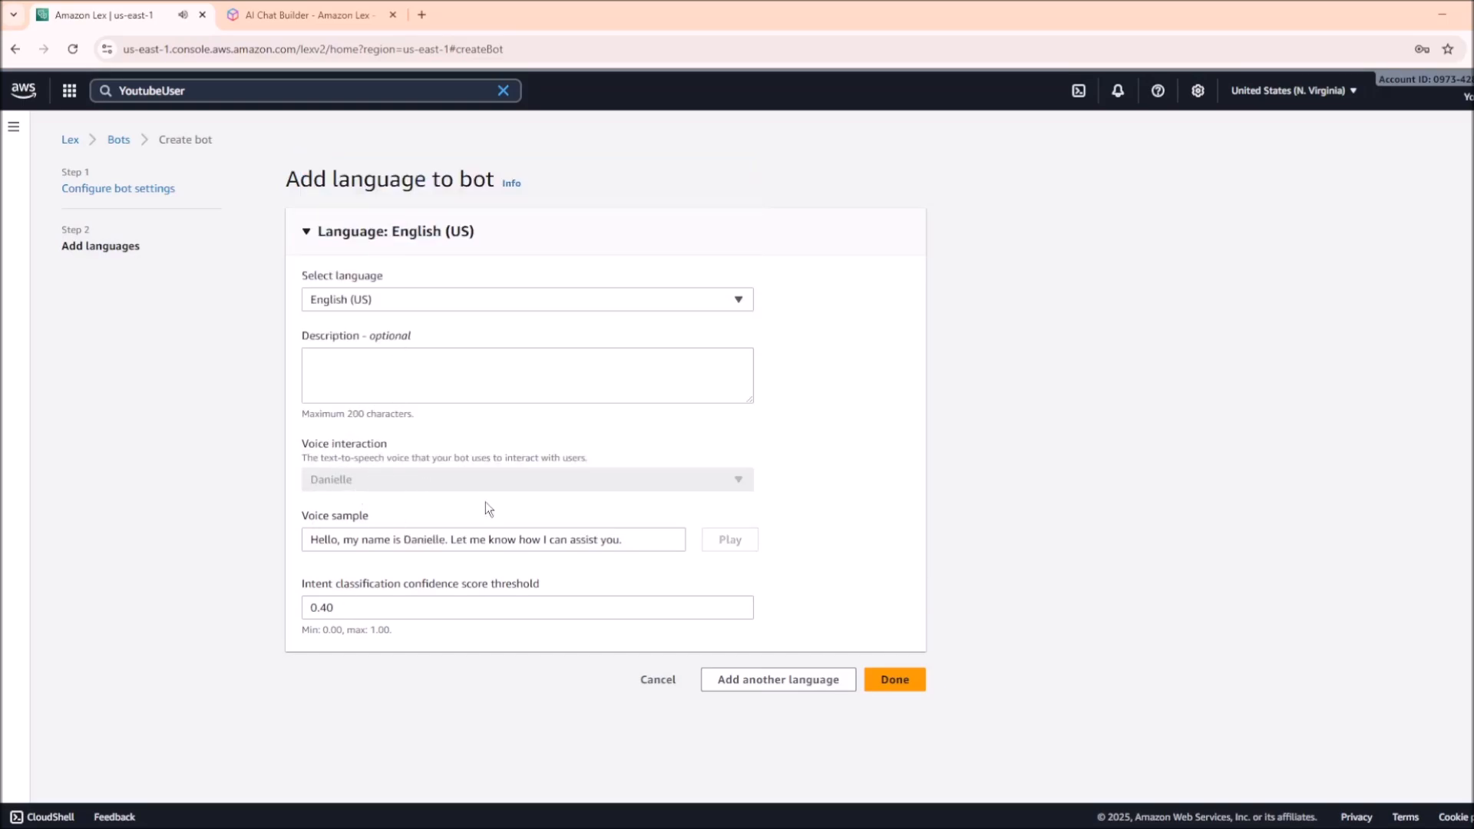
Review the intent classification confidence score threshold and finish the language setup to create the bot
left_click(417, 609)
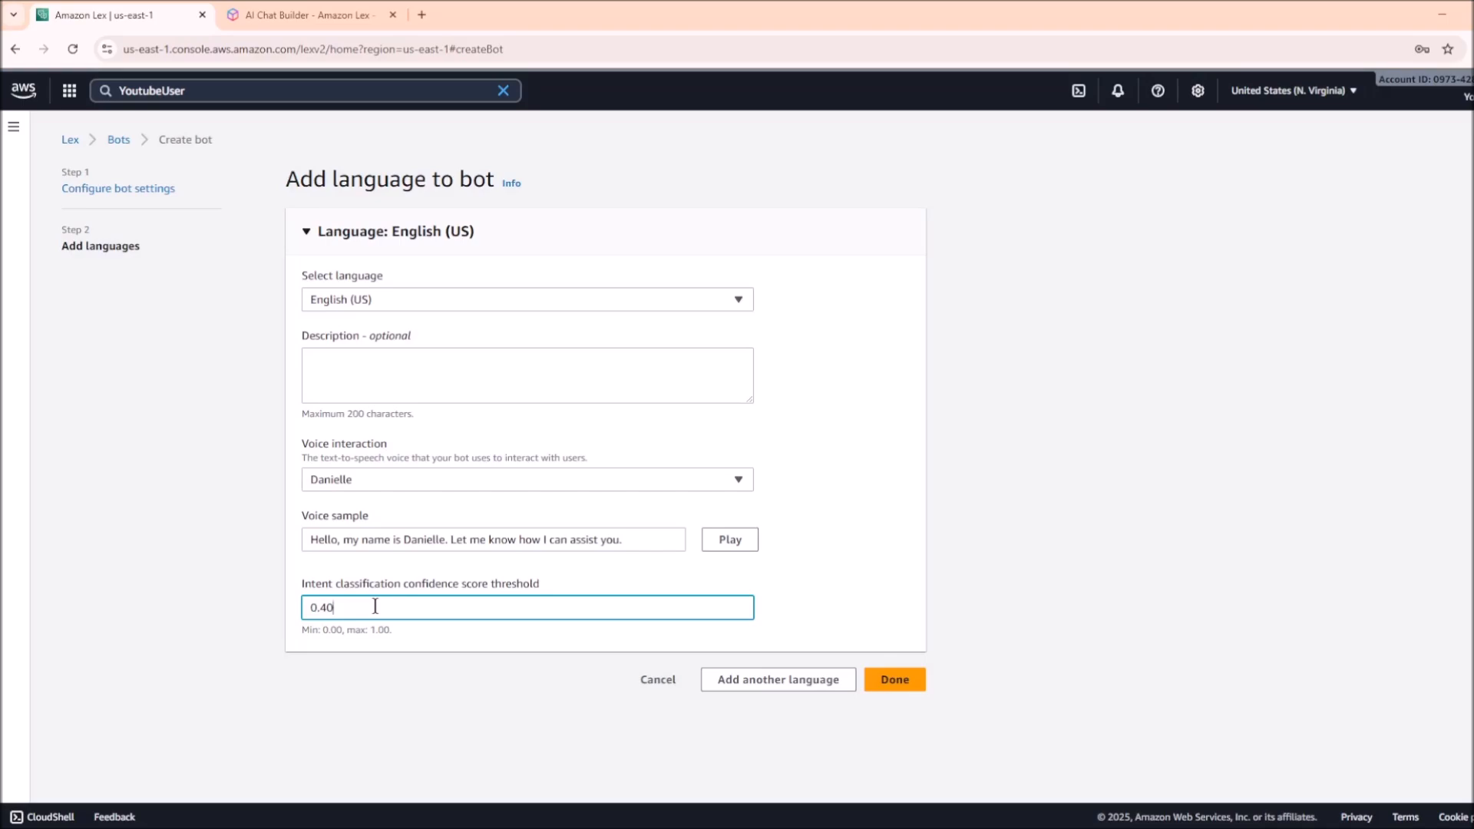
left_click_drag(336, 607, 321, 608)
left_click_drag(710, 614, 276, 605)
left_click(868, 675)
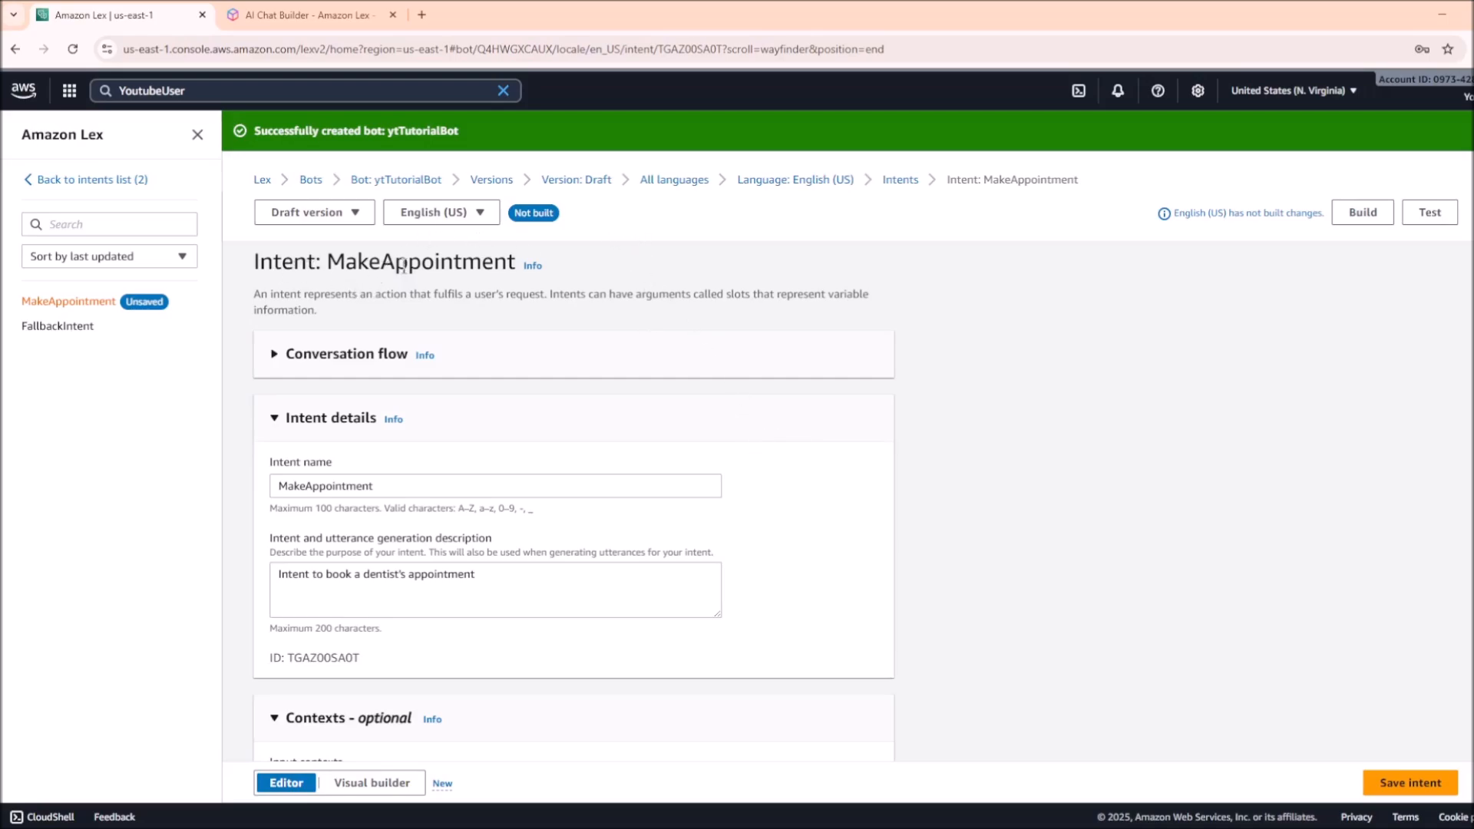
Leave the MakeAppointment intent without saving and open the ytTutorialBot overview from the list of bots
left_click(53, 180)
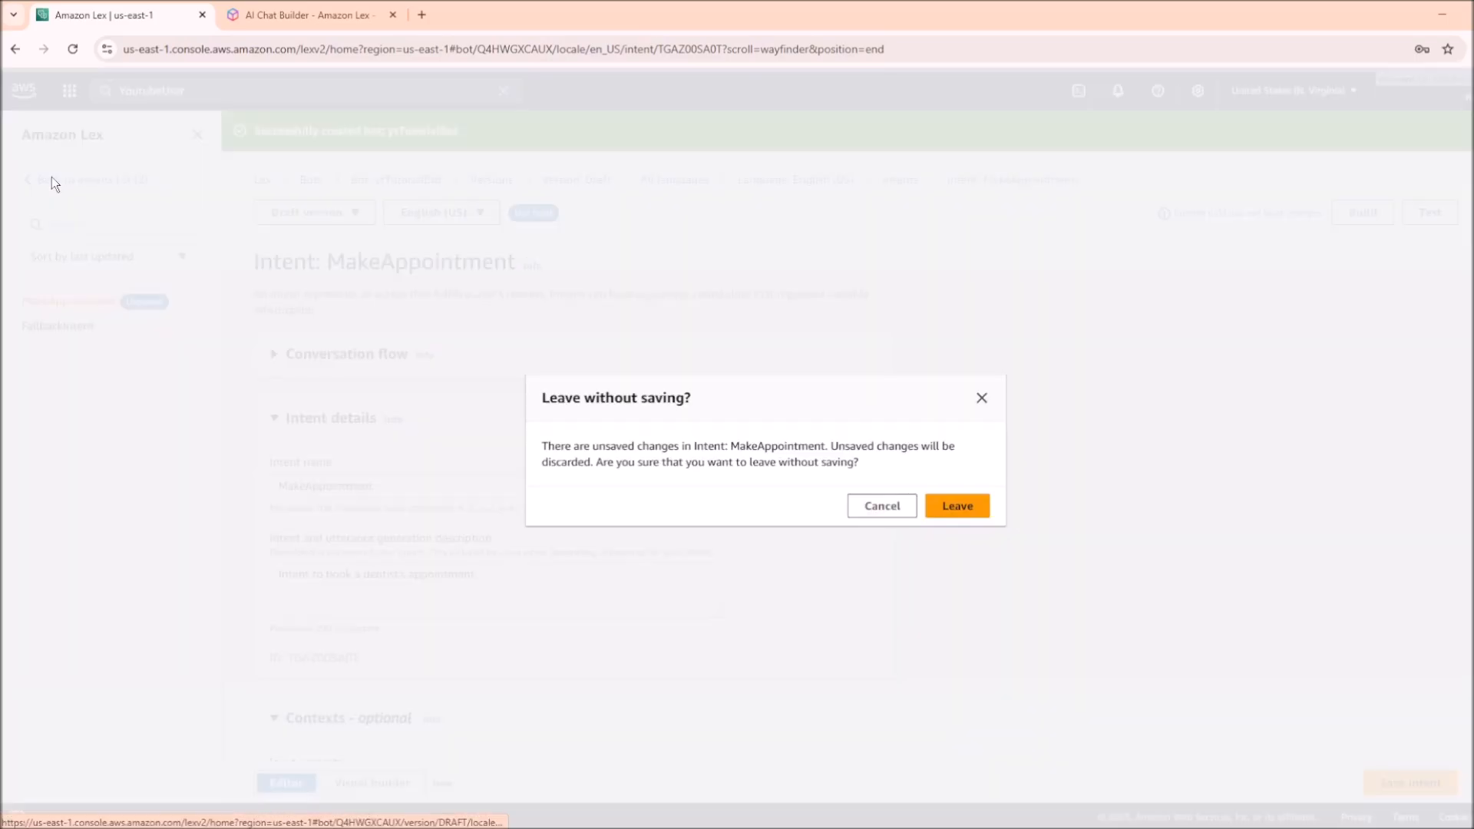
left_click(937, 510)
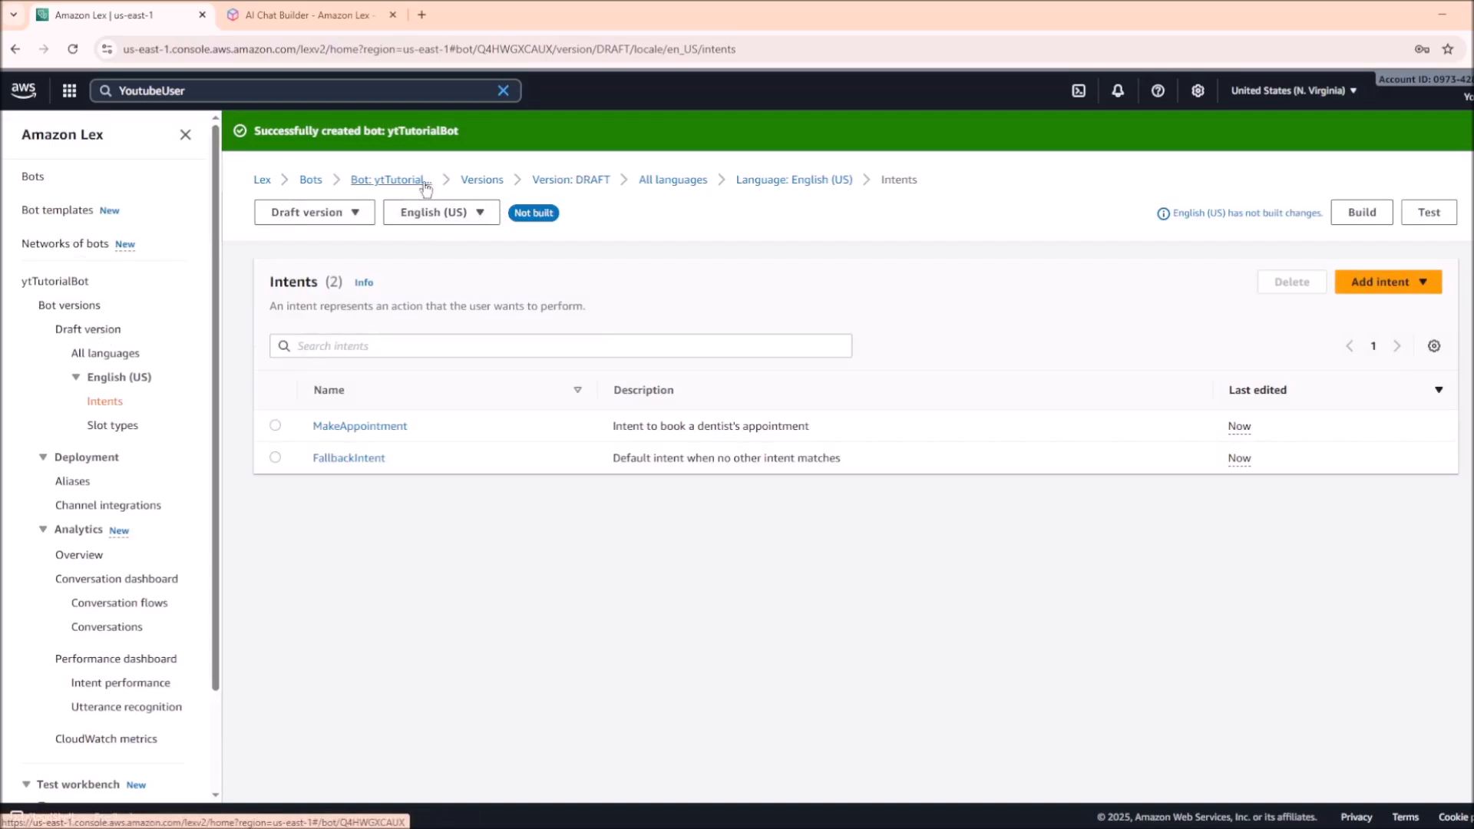
left_click(310, 181)
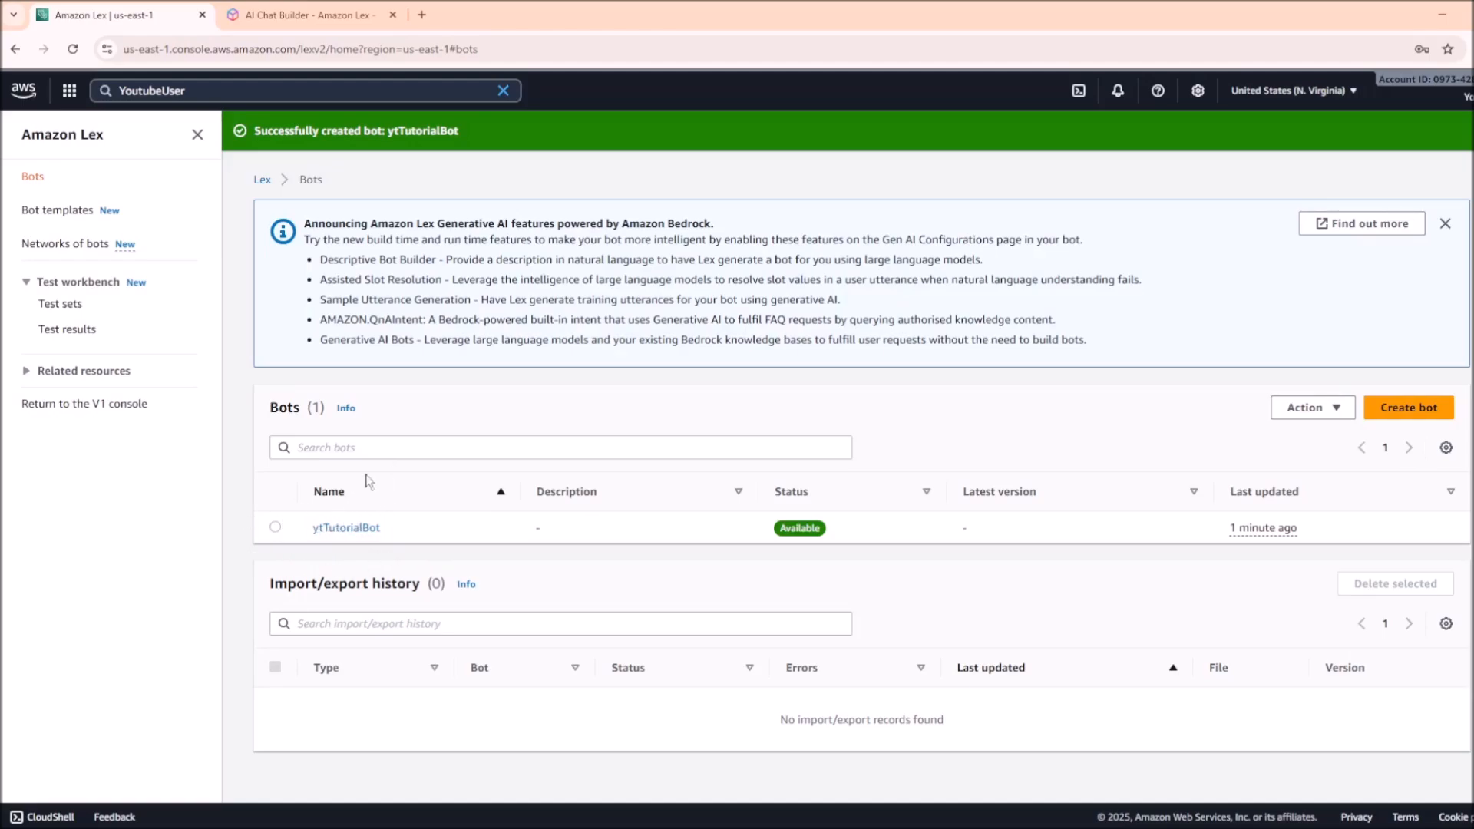
left_click(346, 529)
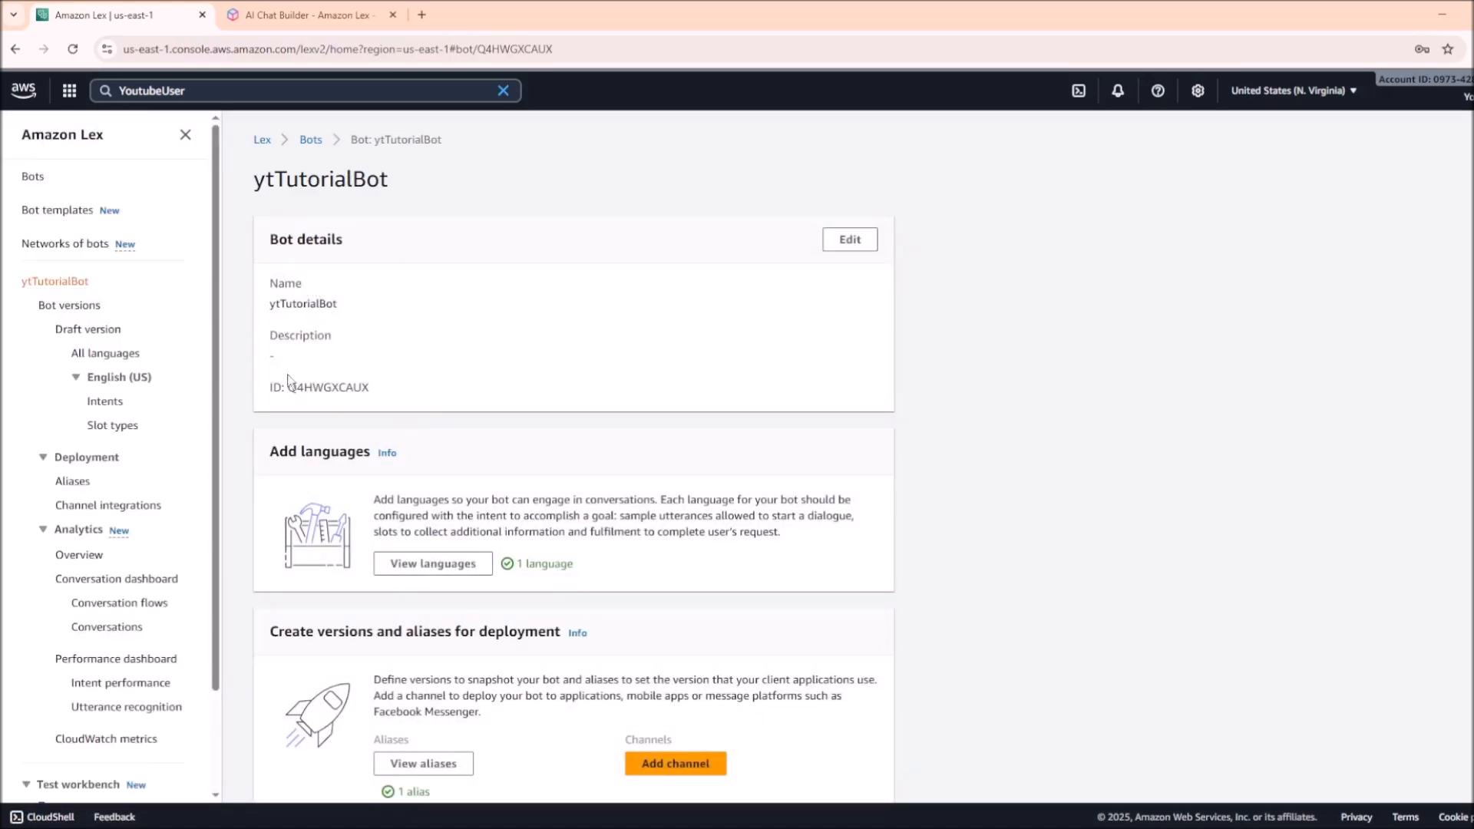
Review the bot overview, covering its ID, languages, versions and aliases, analytics, tags and resource-based policy
mouse_move(281, 394)
left_mouse_down()
mouse_move(386, 399)
mouse_move(268, 398)
left_mouse_up()
double_click(299, 388)
scroll(354, 352, "down", 5)
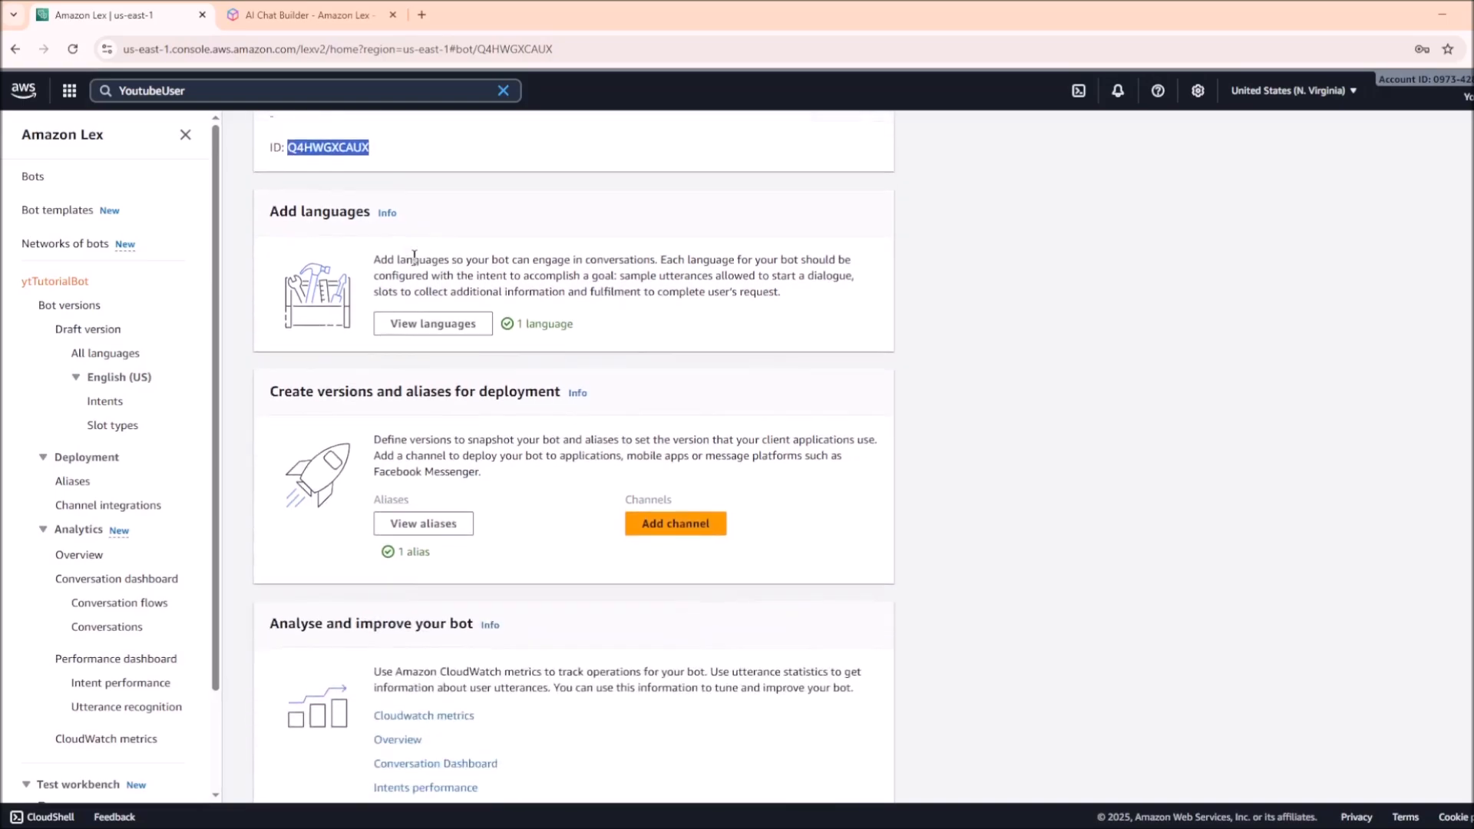
scroll(419, 265, "up", 1)
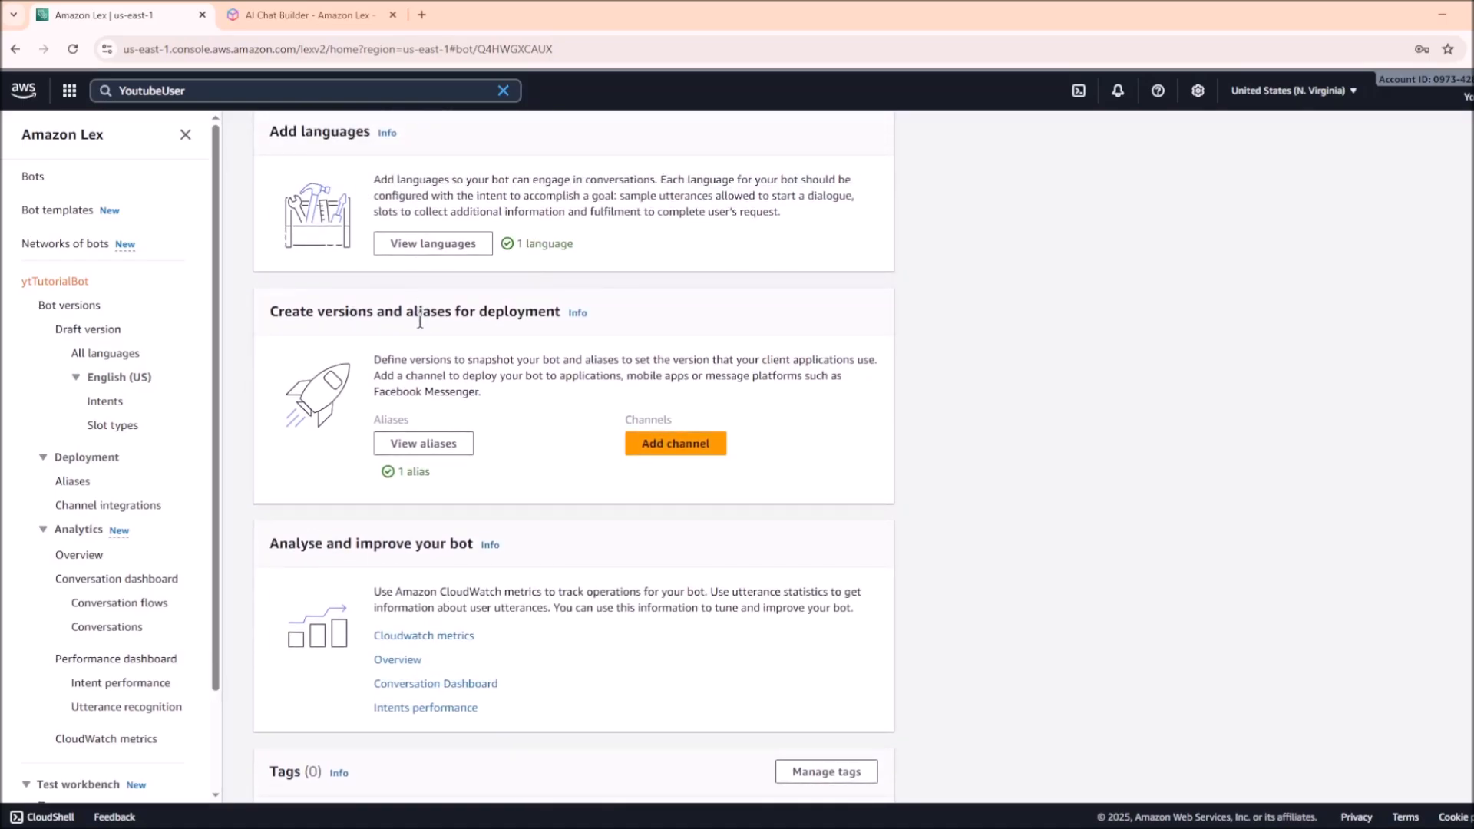
left_click_drag(330, 318, 452, 315)
scroll(540, 370, "down", 4)
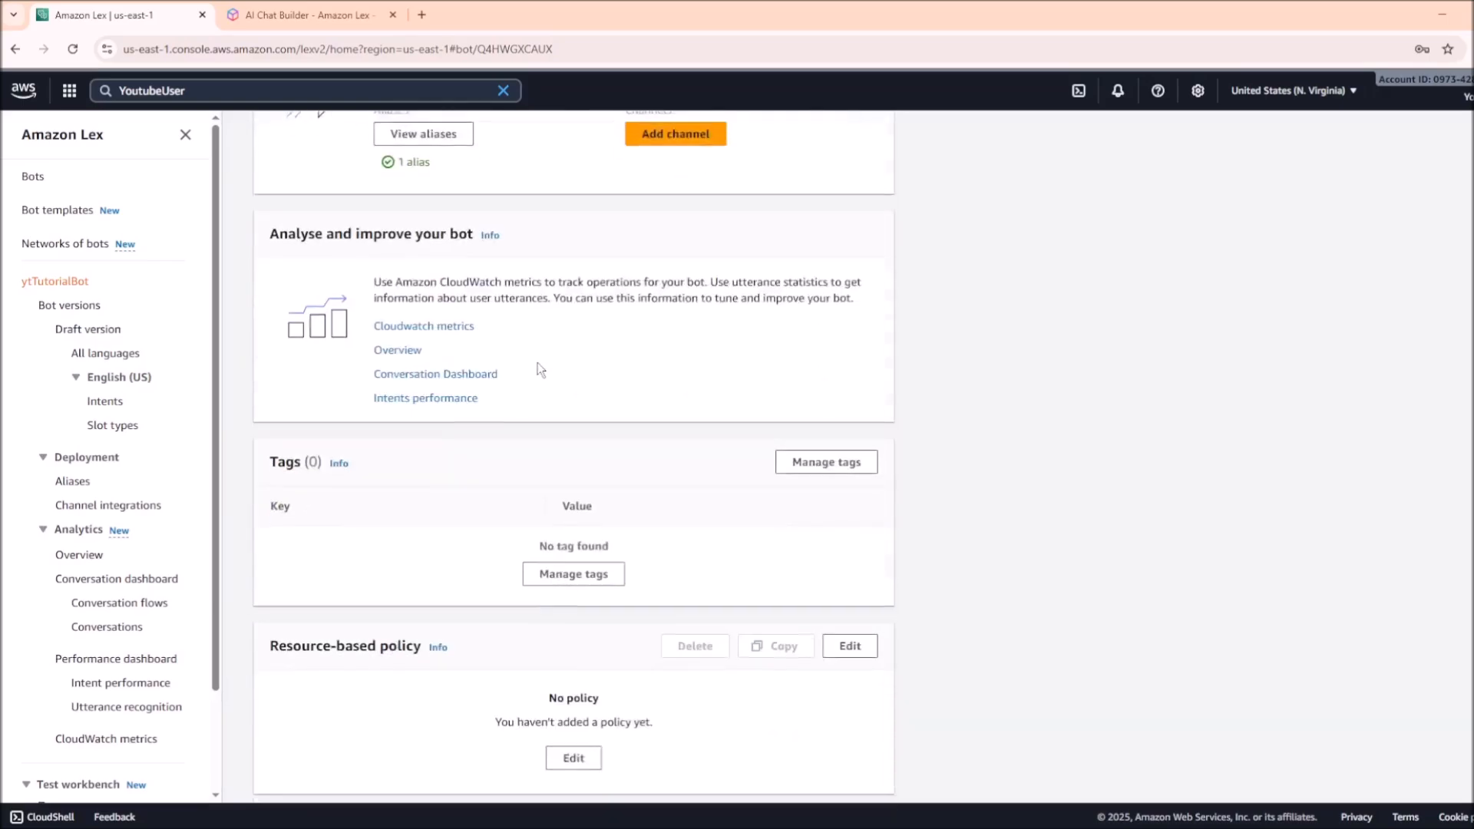
scroll(540, 370, "up", 8)
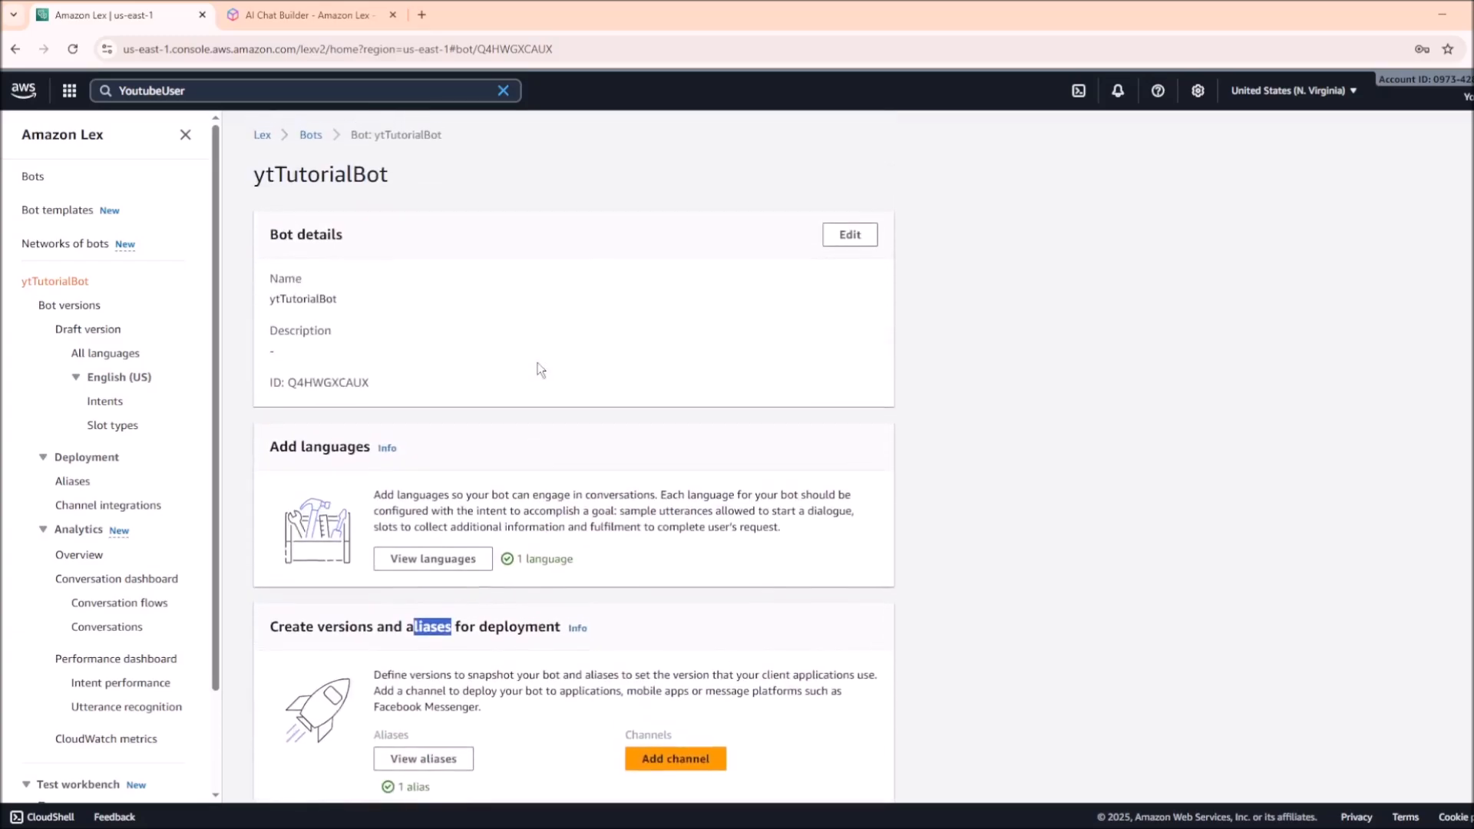
View the editable bot details and cancel without changes, then collapse the Deployment and Analytics groups
left_click(851, 240)
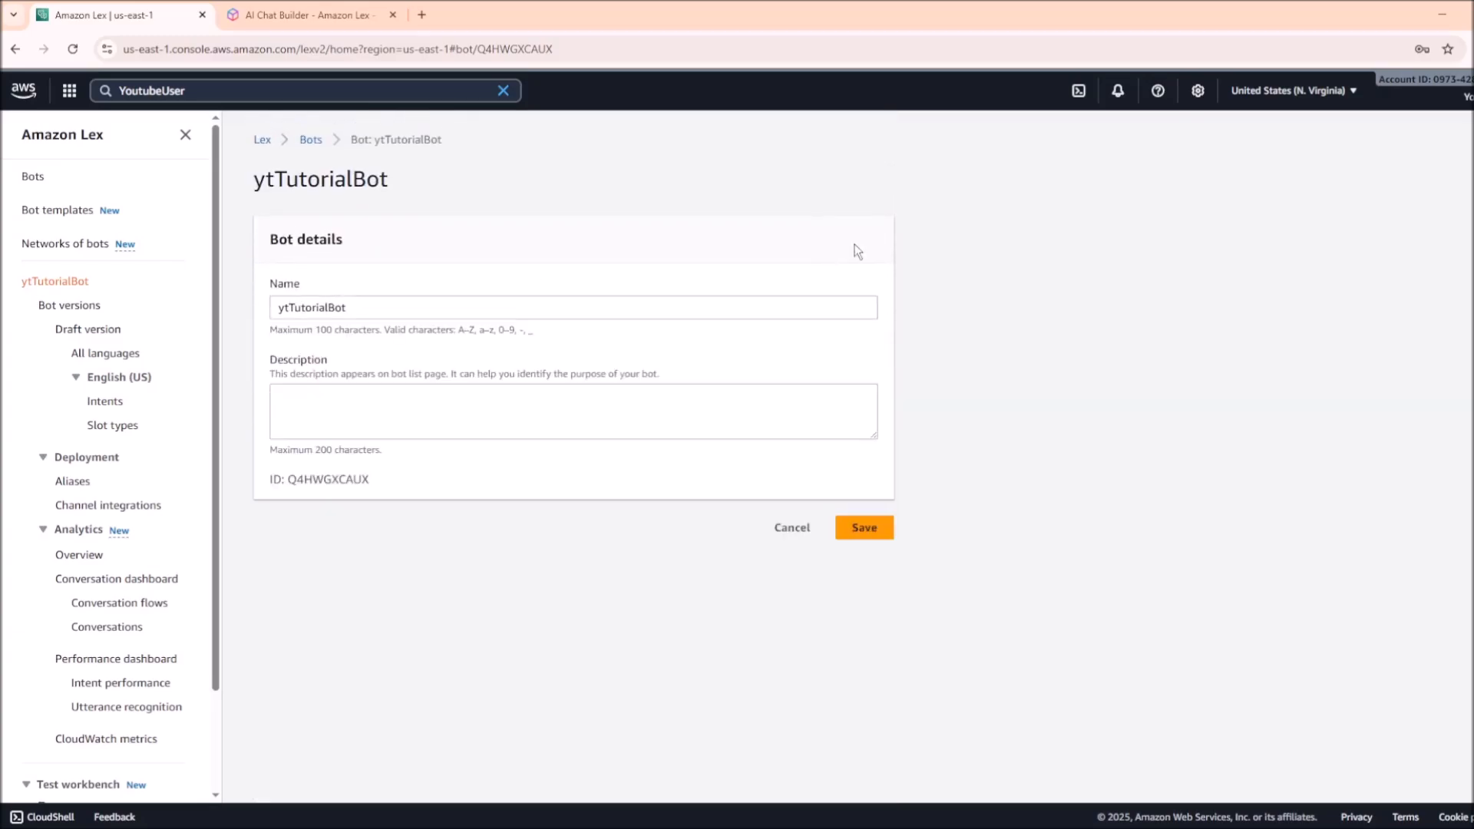
left_click(791, 528)
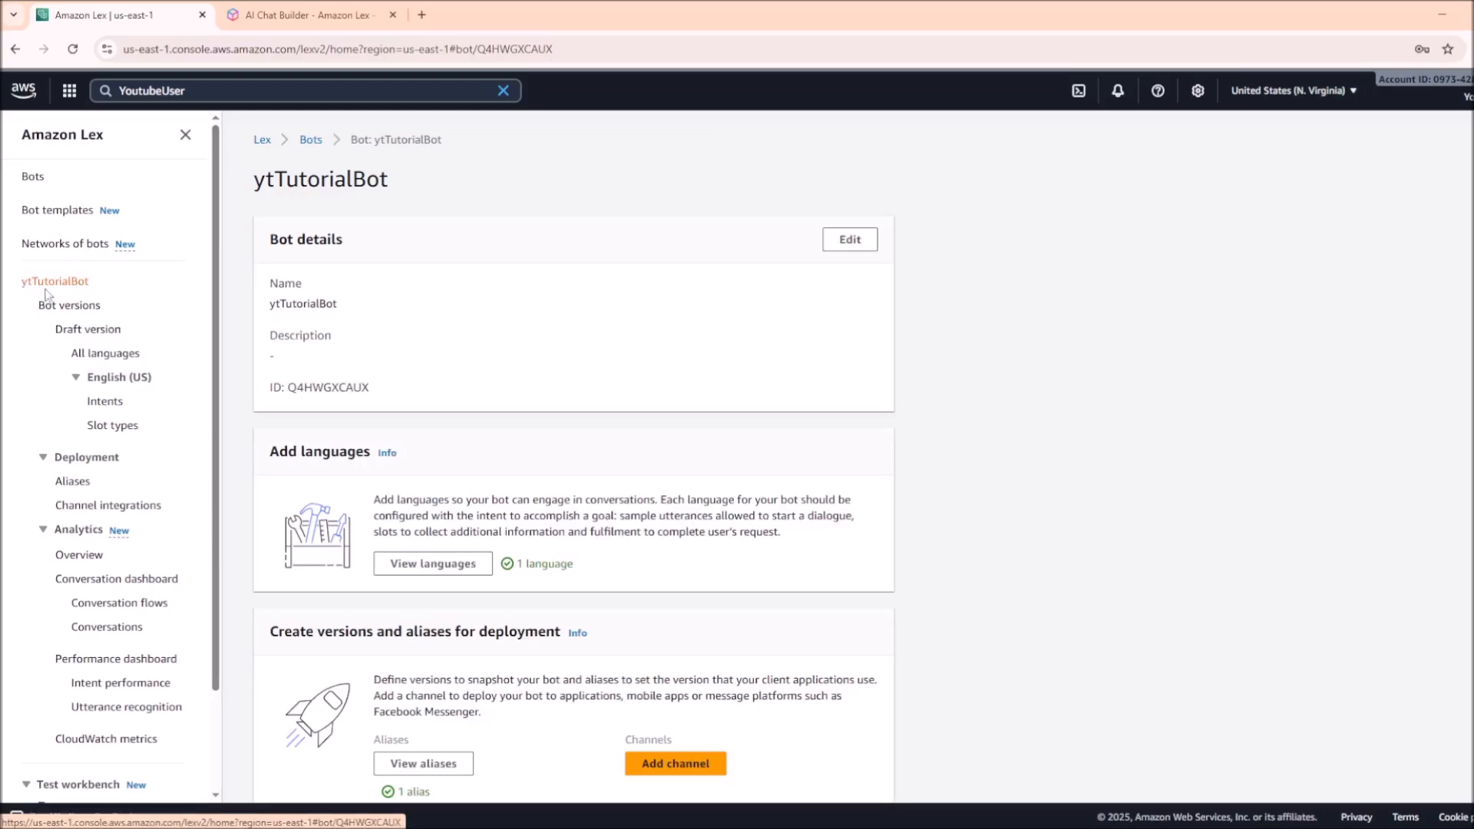
left_click(43, 457)
left_click(43, 482)
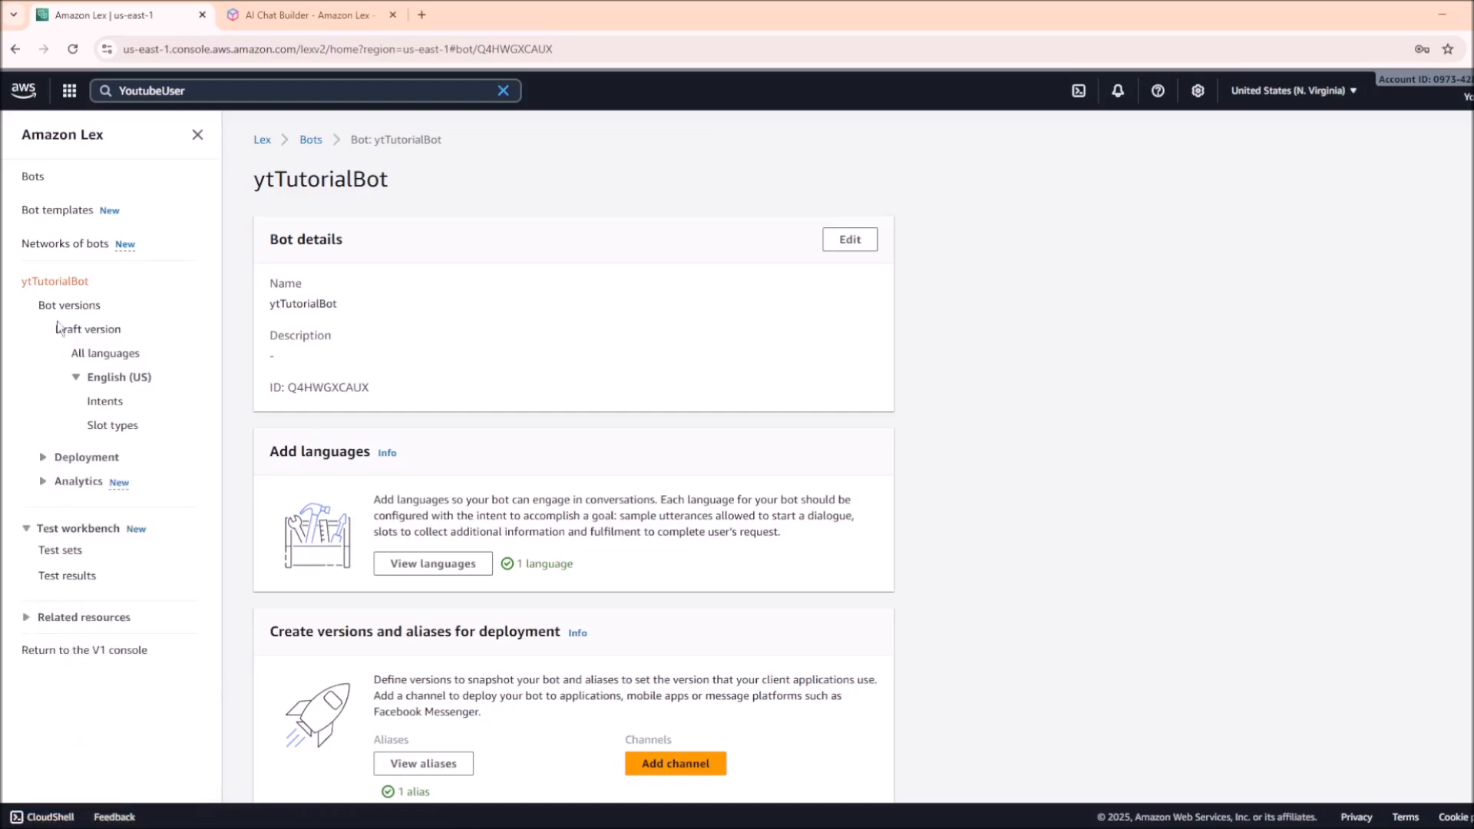
Open the bot's draft version and examine its version details and associated alias
left_click(88, 307)
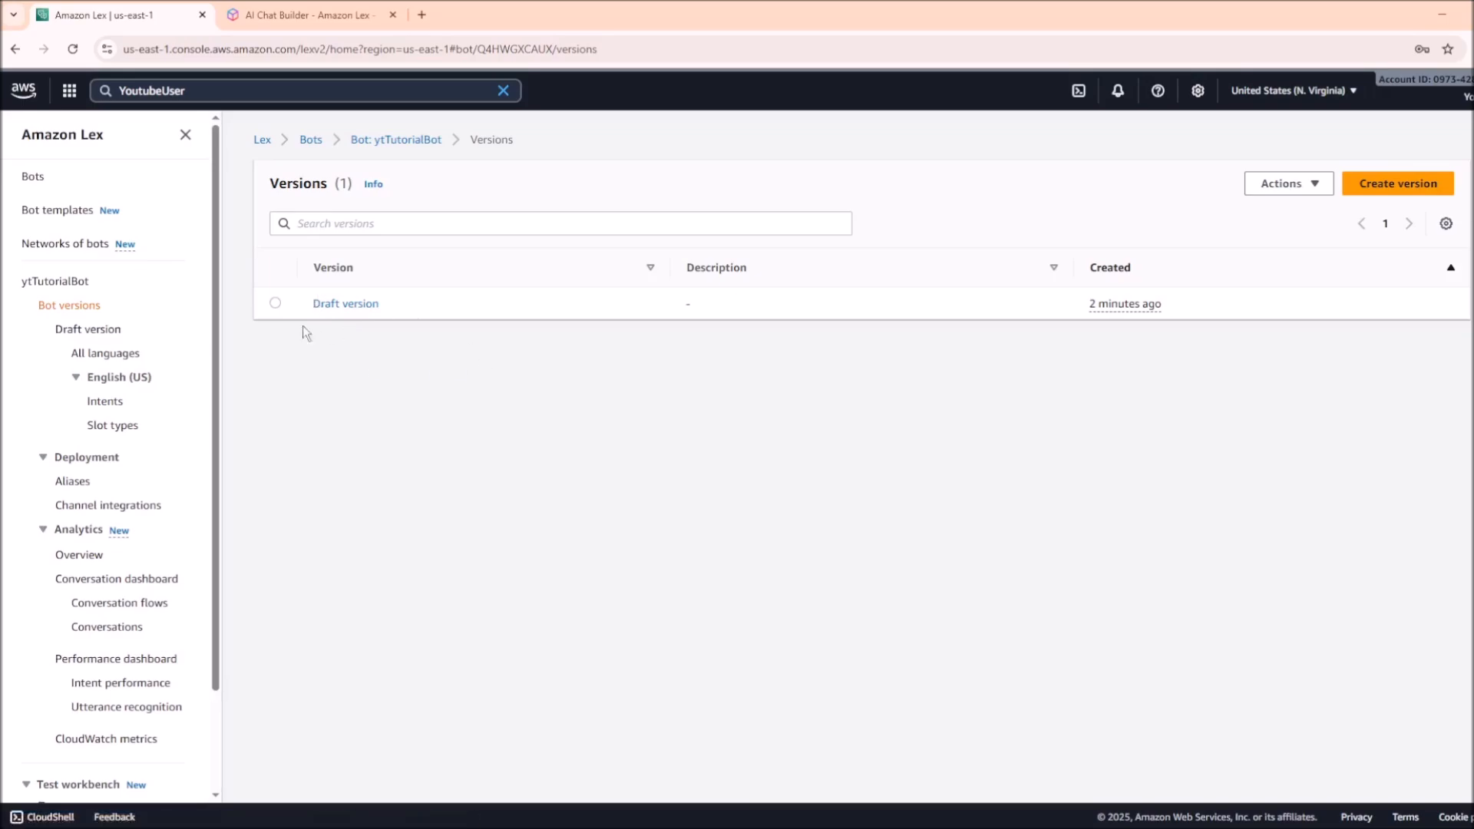
left_click(346, 304)
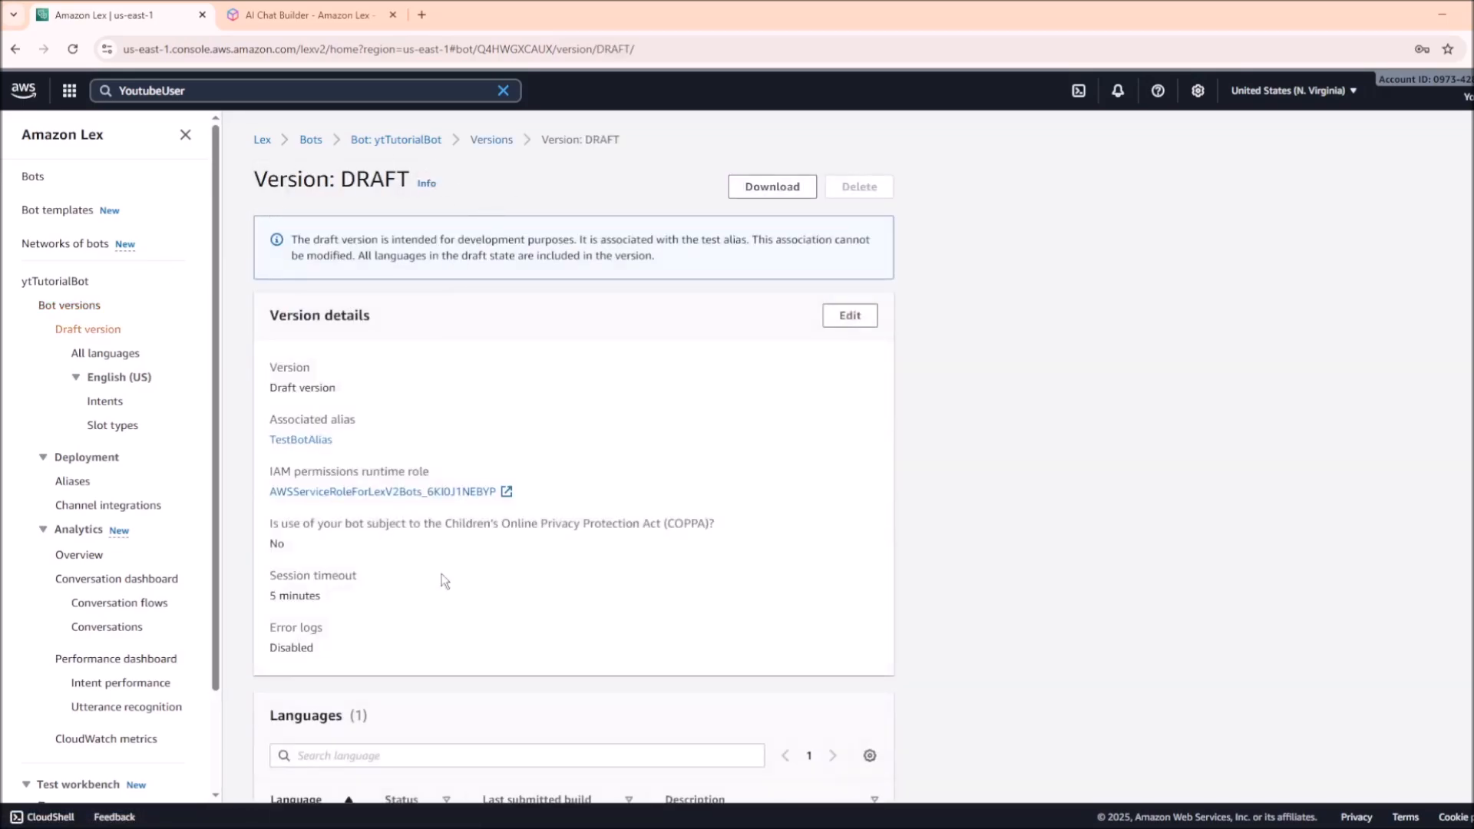
scroll(299, 313, "down", 1)
left_click_drag(286, 314, 333, 317)
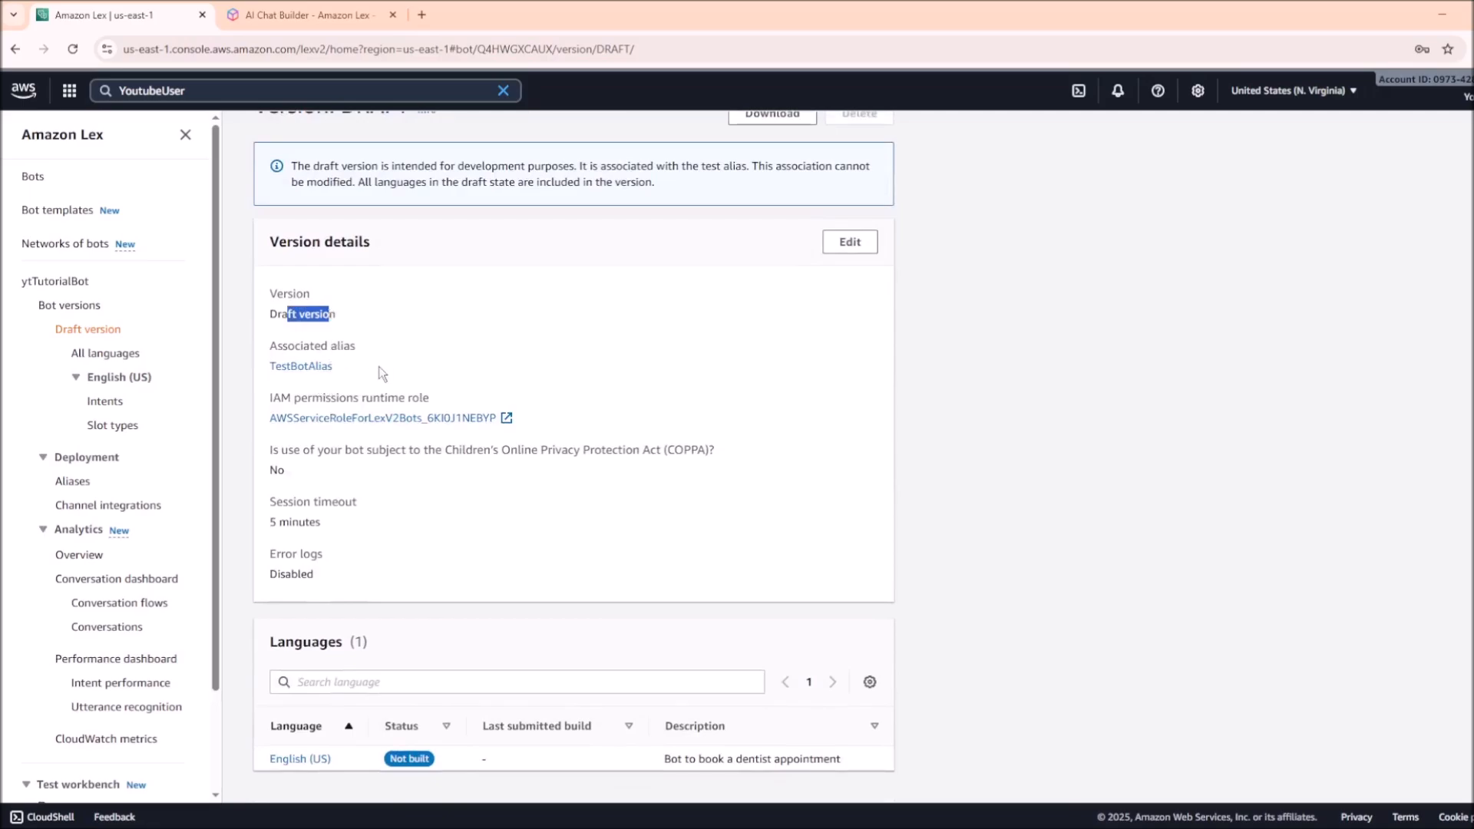
left_click_drag(364, 371, 252, 370)
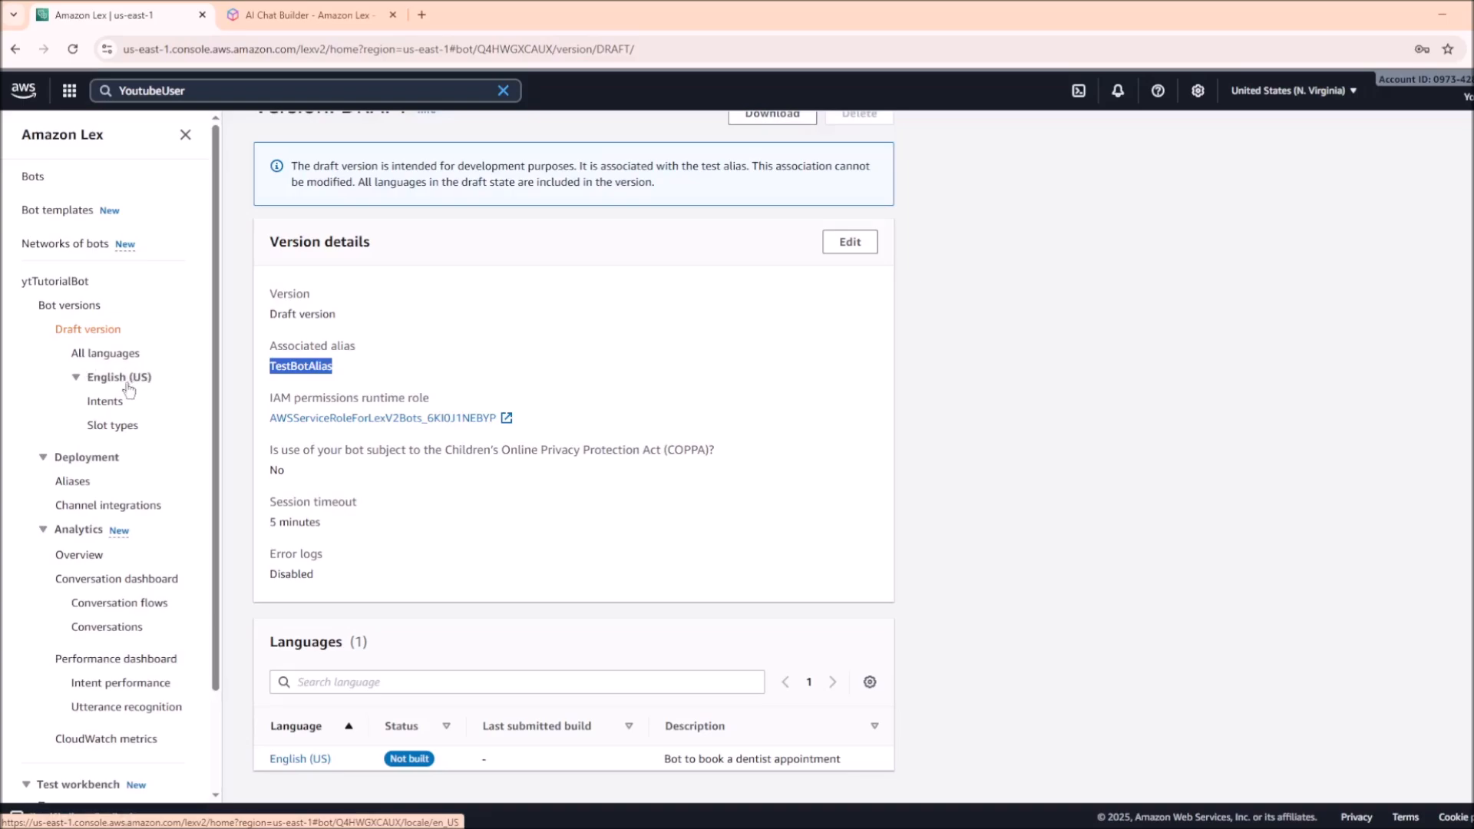
Open the English (US) intents list, read the intent definition and try to delete FallbackIntent
left_click(100, 406)
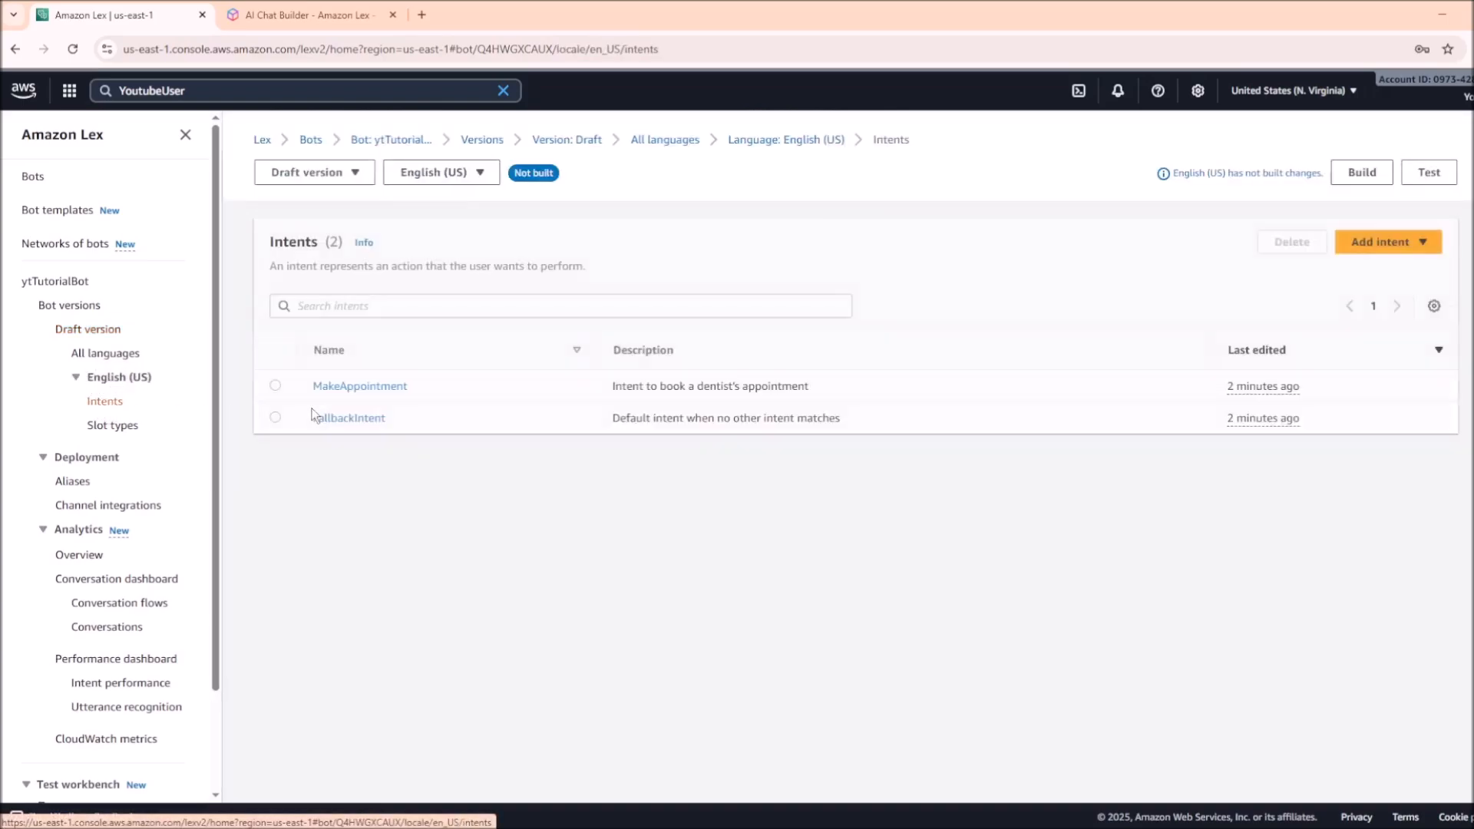
left_click_drag(288, 266, 592, 266)
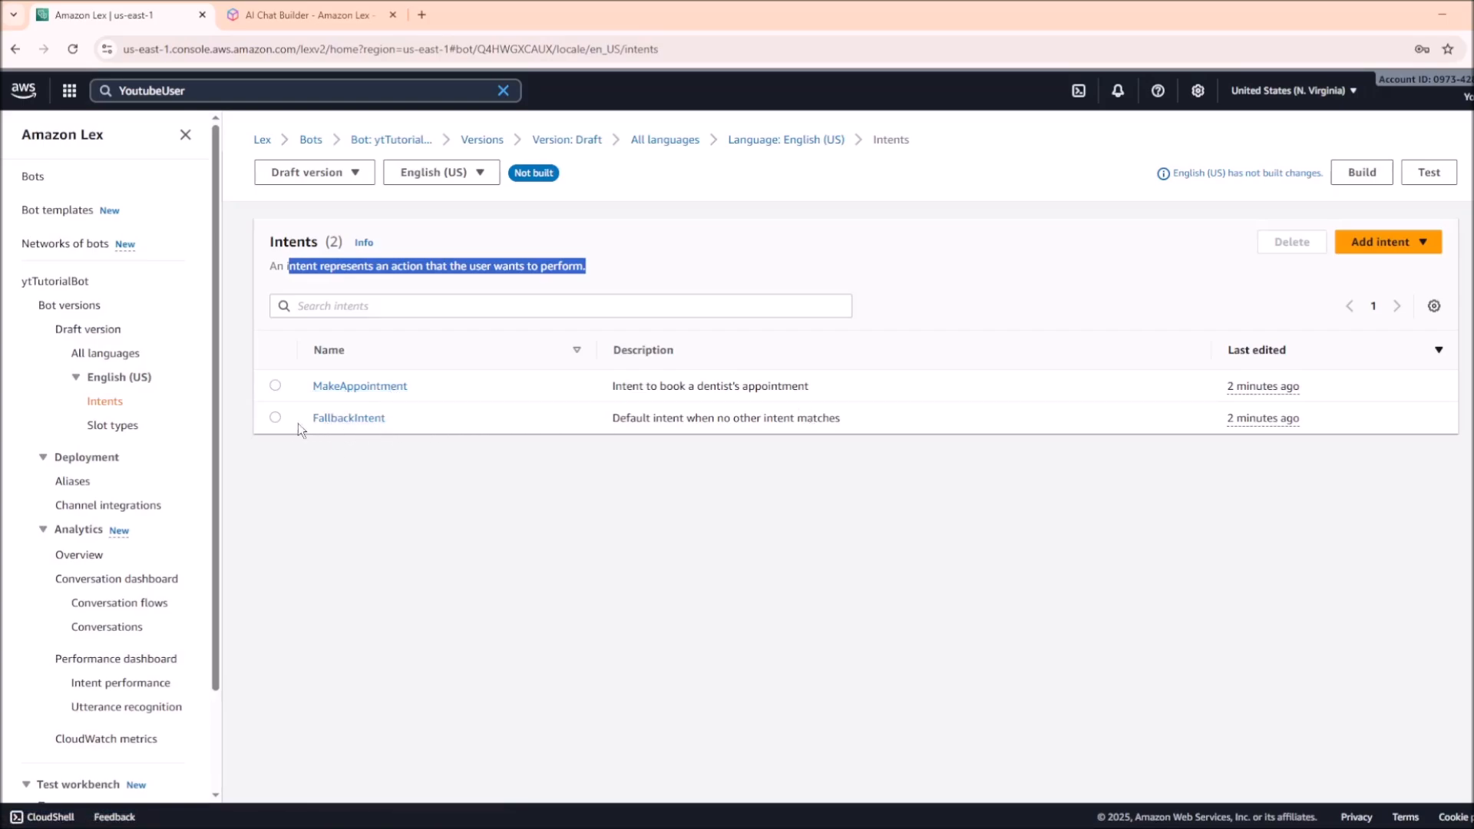
left_click(275, 418)
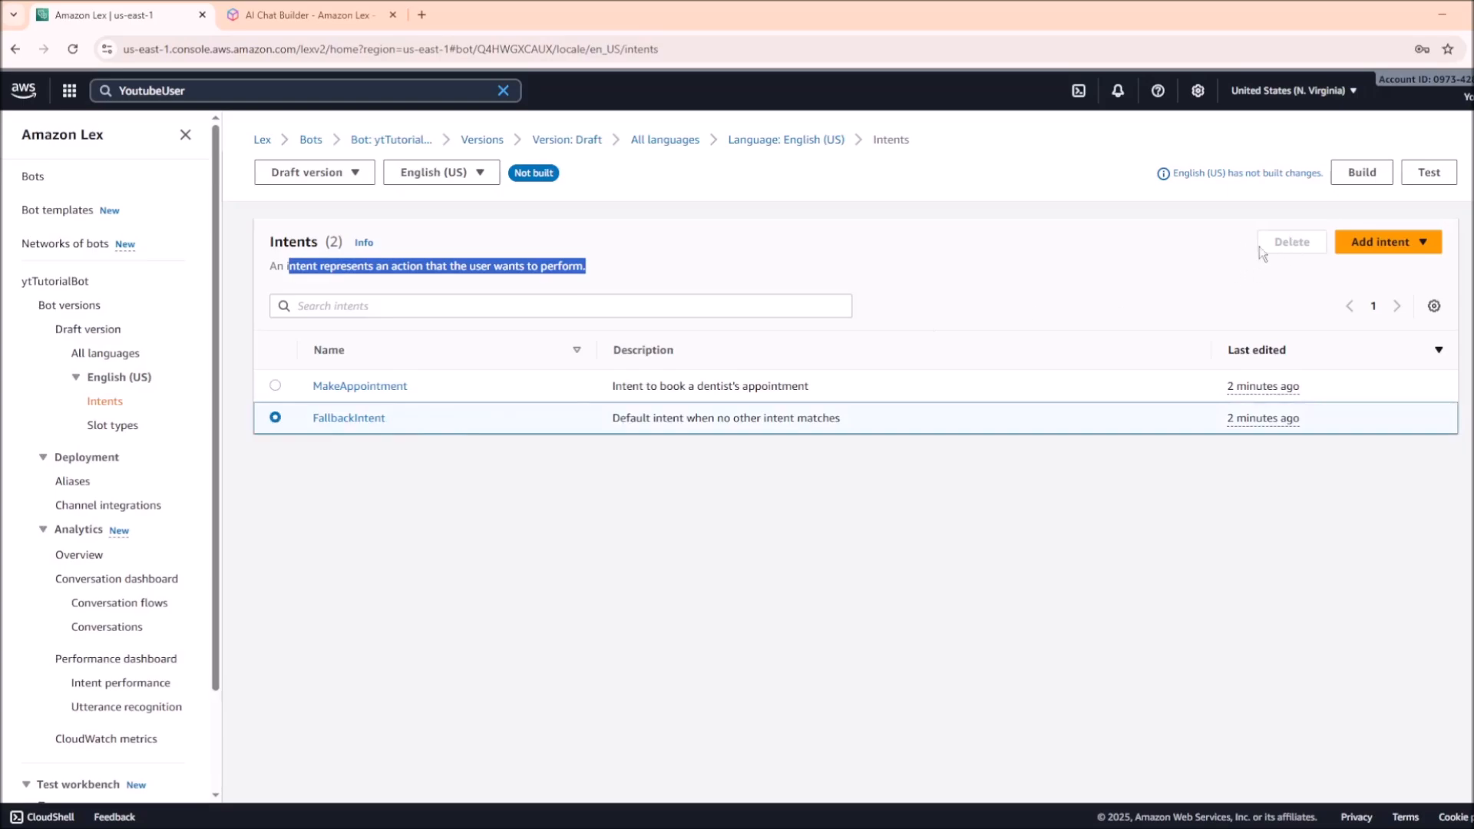
left_click(1299, 243)
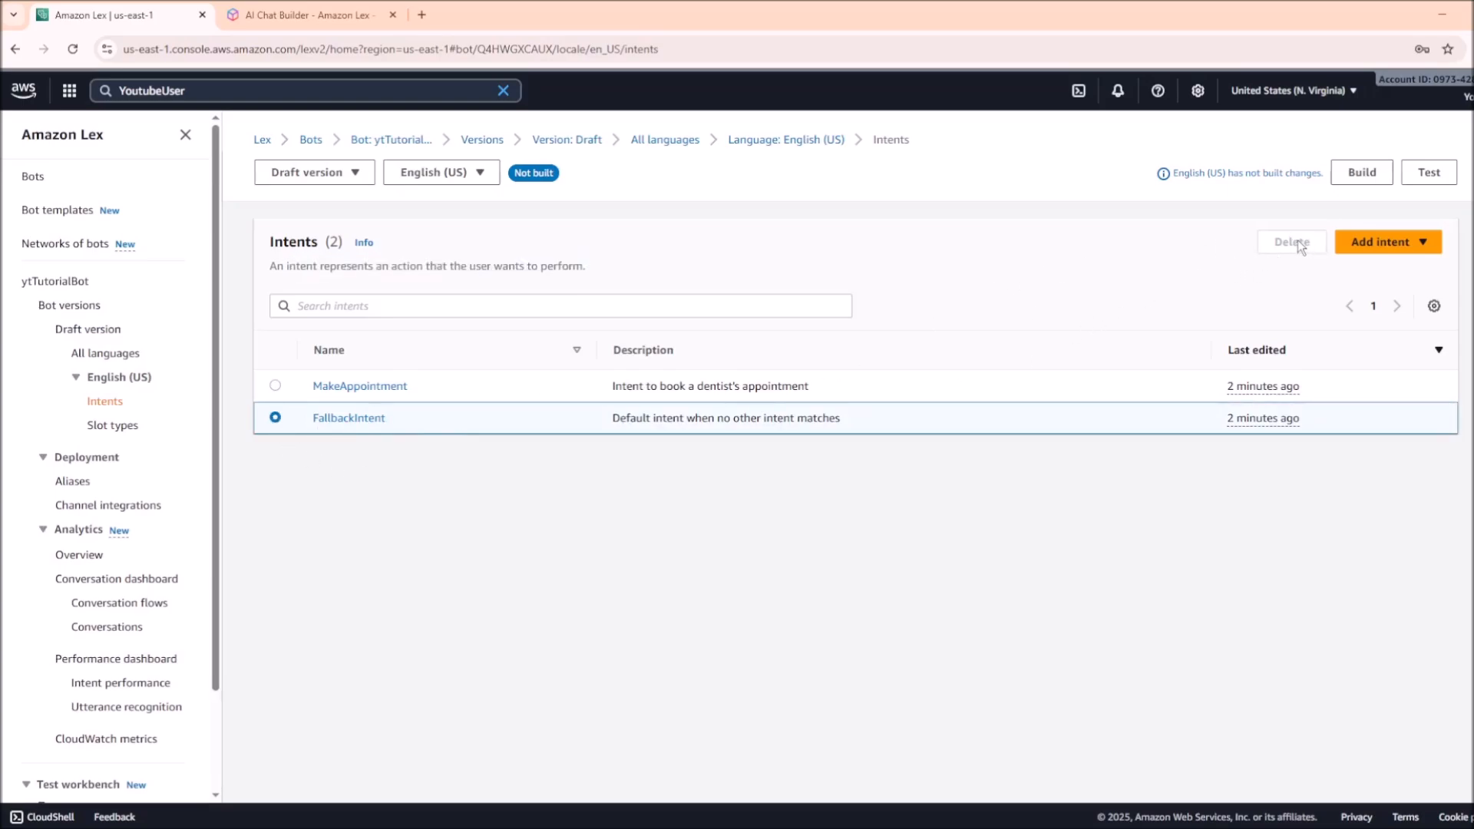
Open the MakeAppointment intent, expand its conversation flow and look through the intent details, contexts and sample utterances
left_click(275, 386)
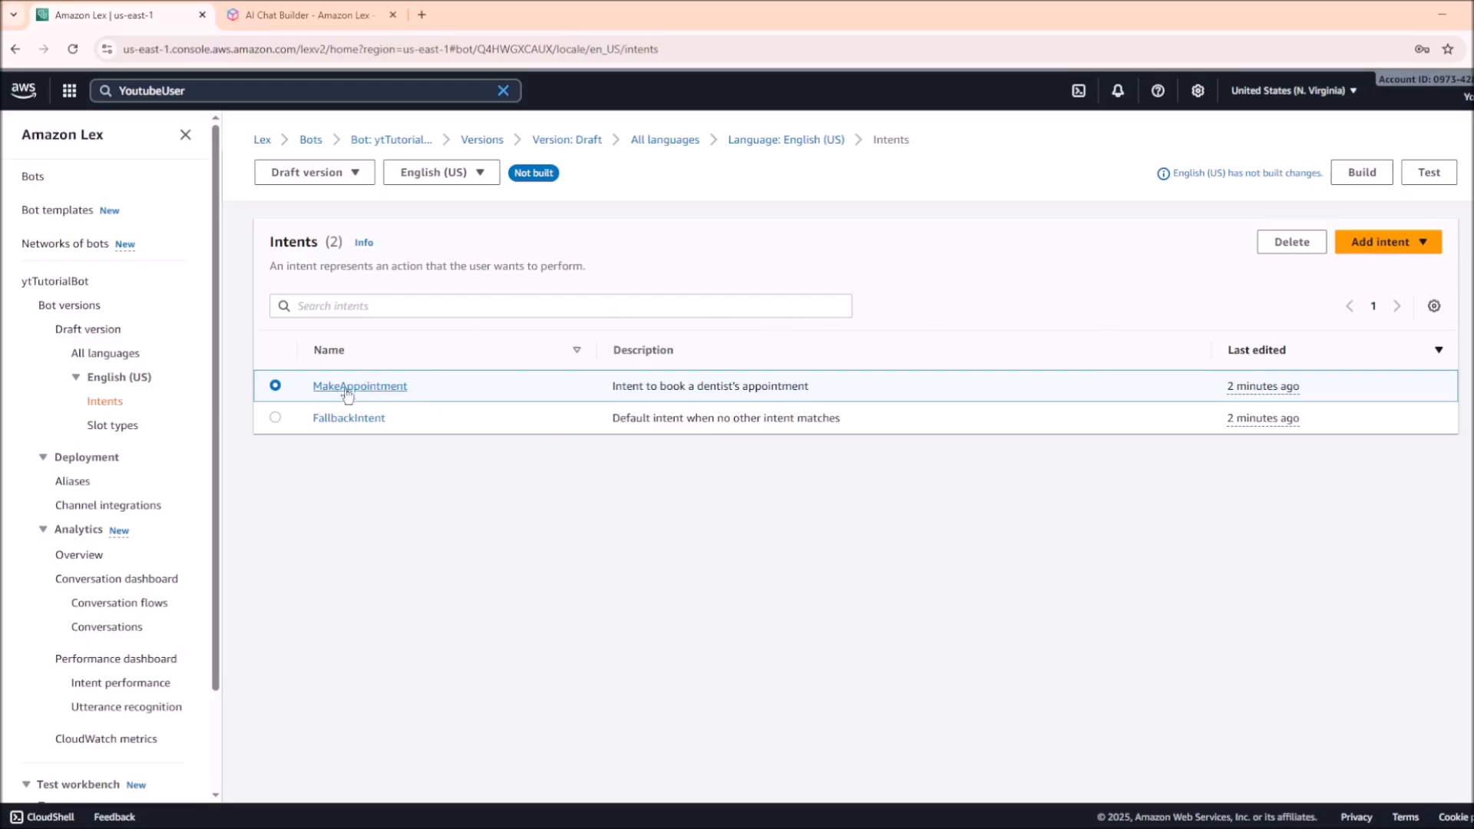
left_click(376, 388)
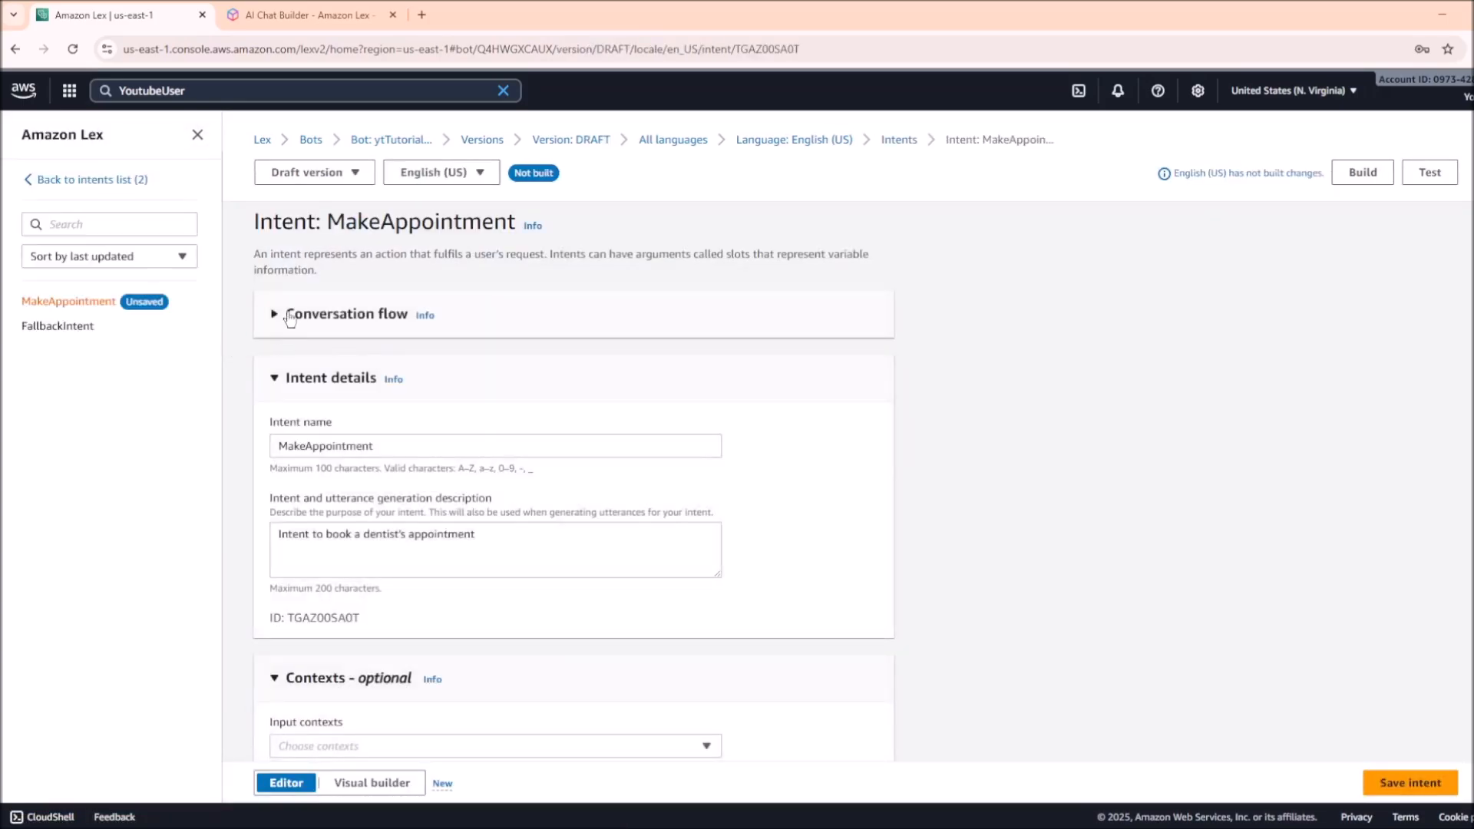
left_click(270, 327)
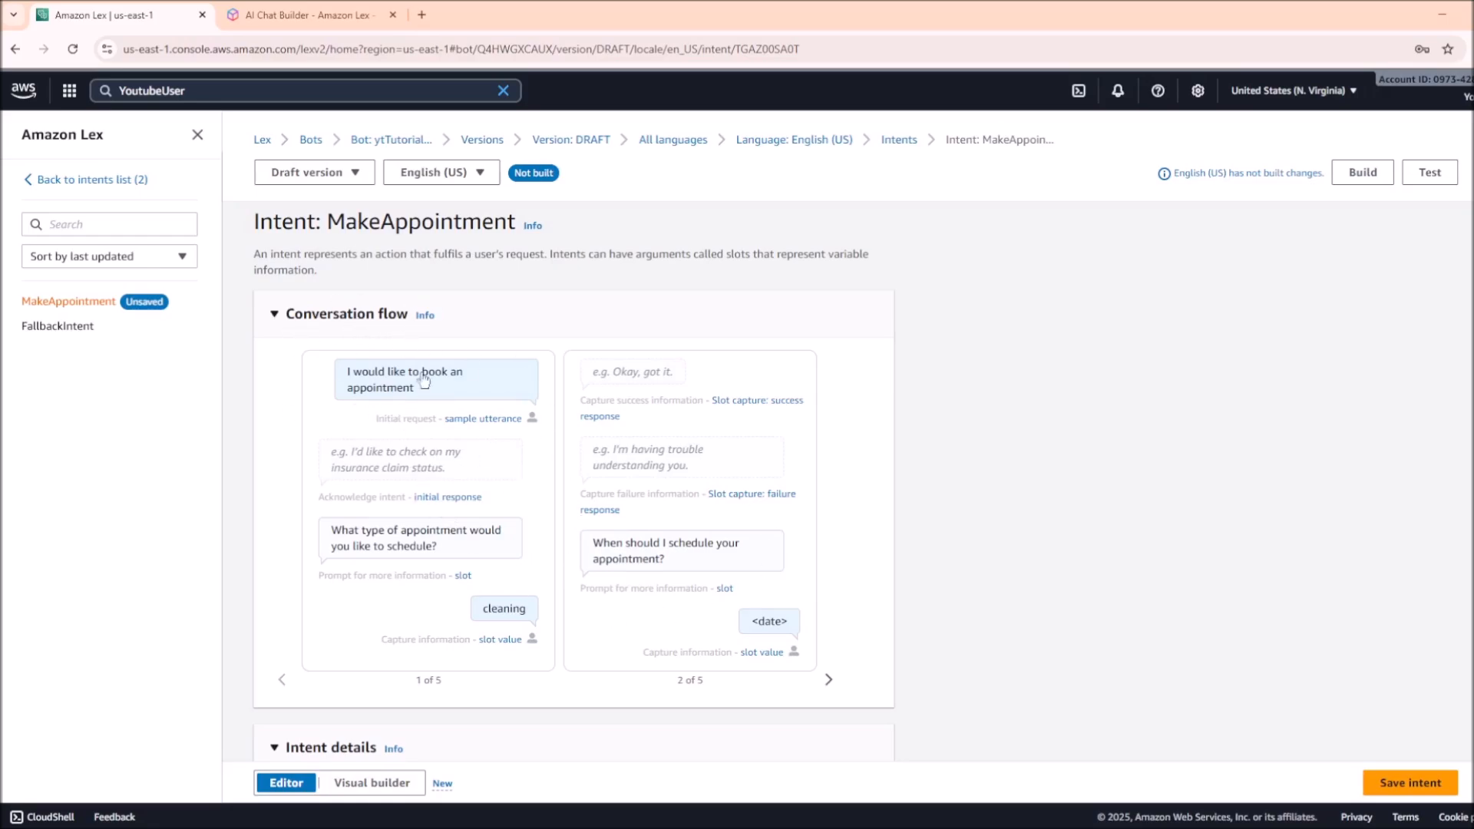
scroll(541, 580, "down", 1)
scroll(541, 572, "down", 1)
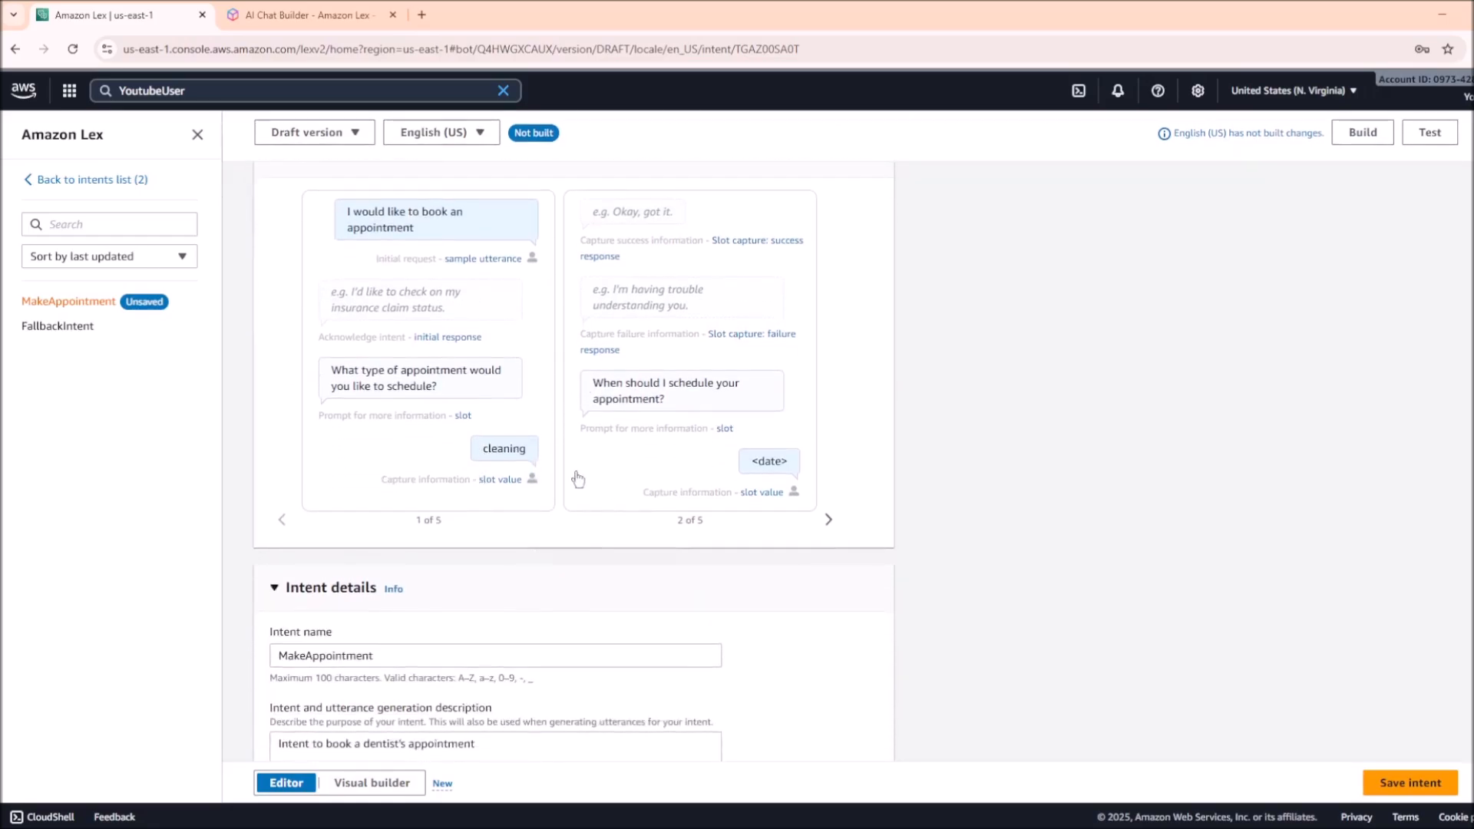
scroll(586, 461, "down", 2)
scroll(583, 462, "down", 6)
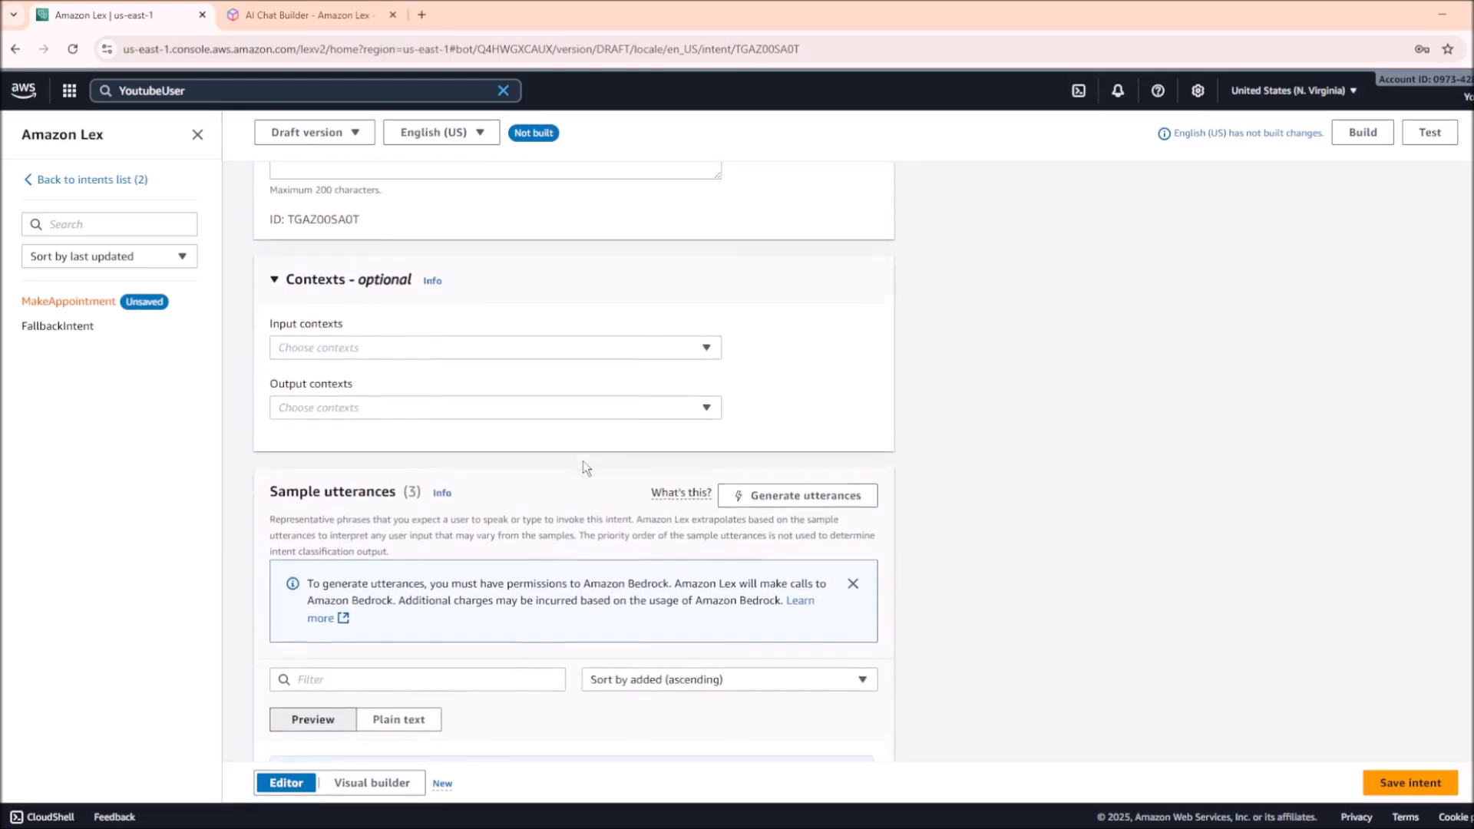
scroll(582, 461, "down", 2)
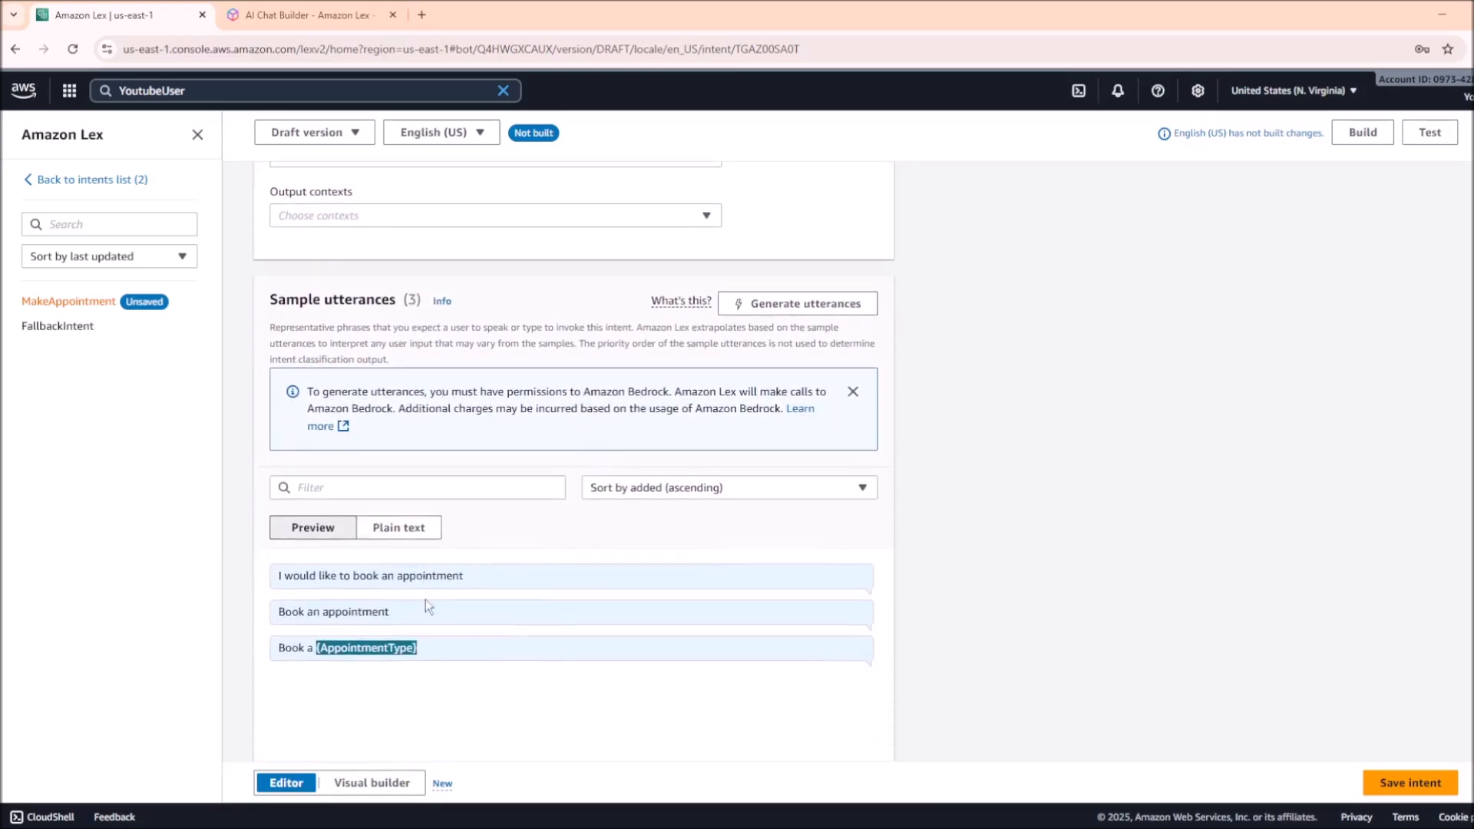
Examine the intent's three sample utterances and the {AppointmentType} slot reference without editing them, then return to the conversation flow
left_click_drag(278, 300, 387, 301)
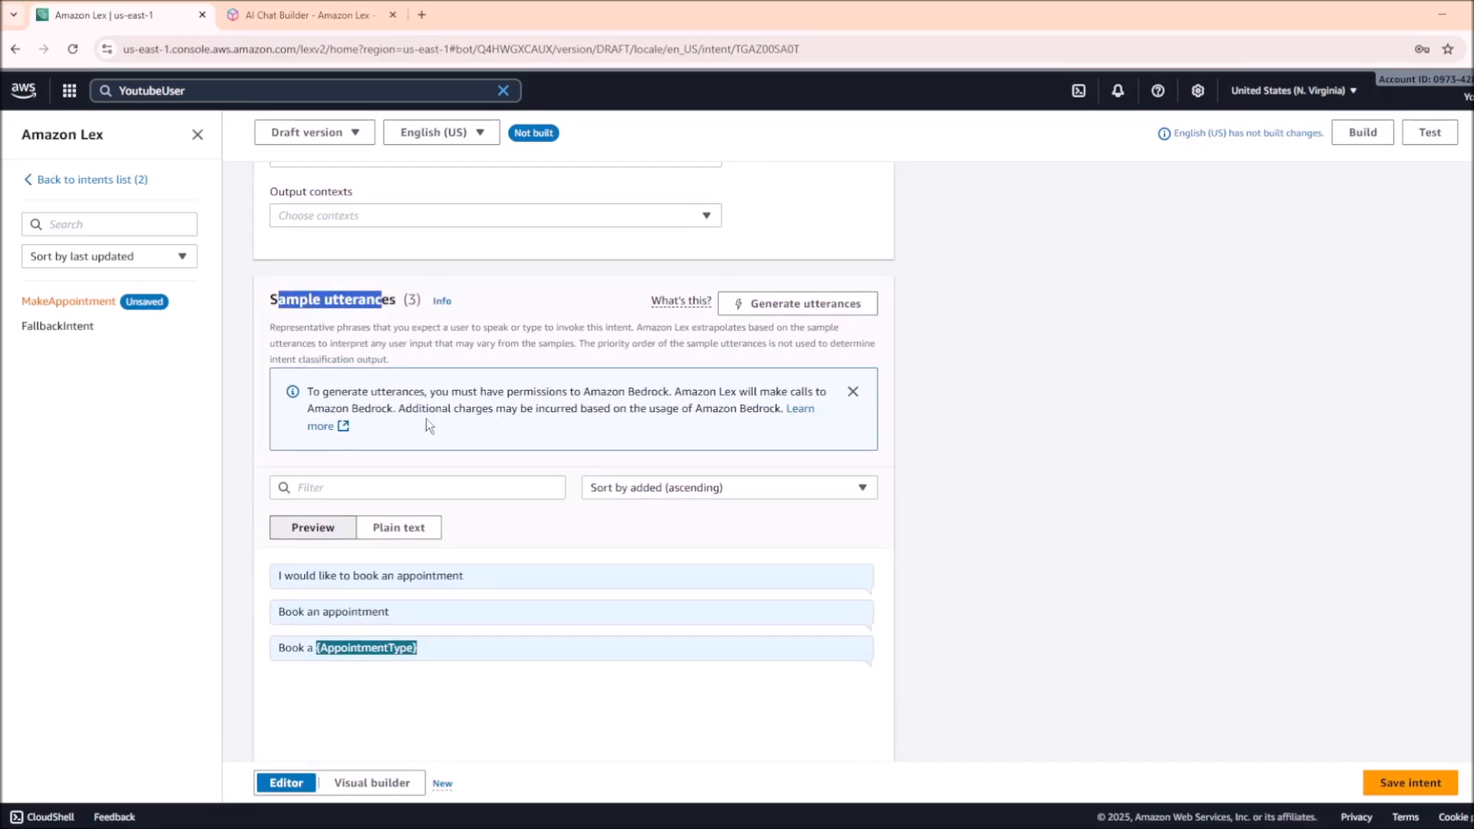
scroll(356, 370, "down", 1)
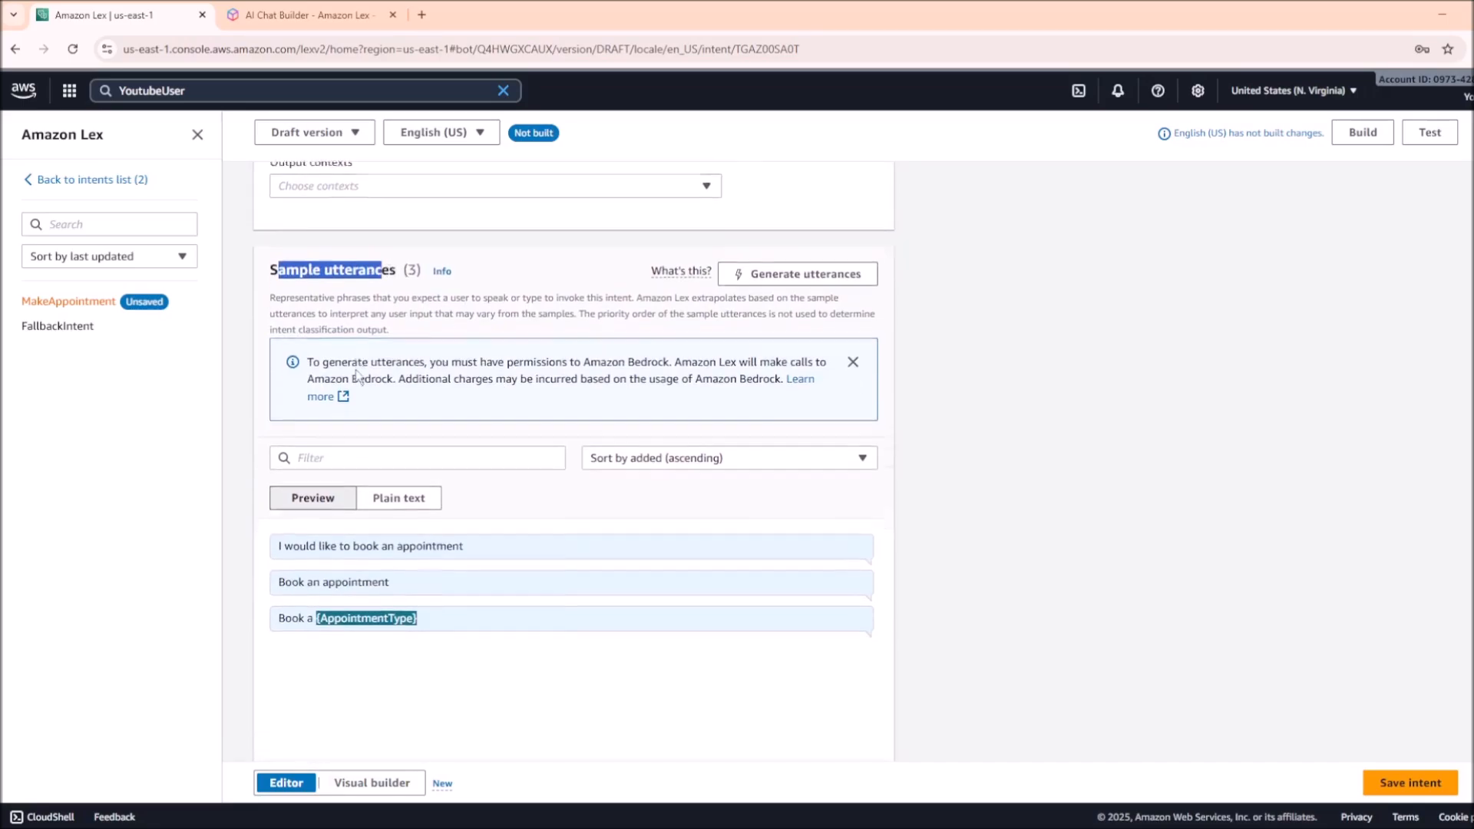
left_click(302, 472)
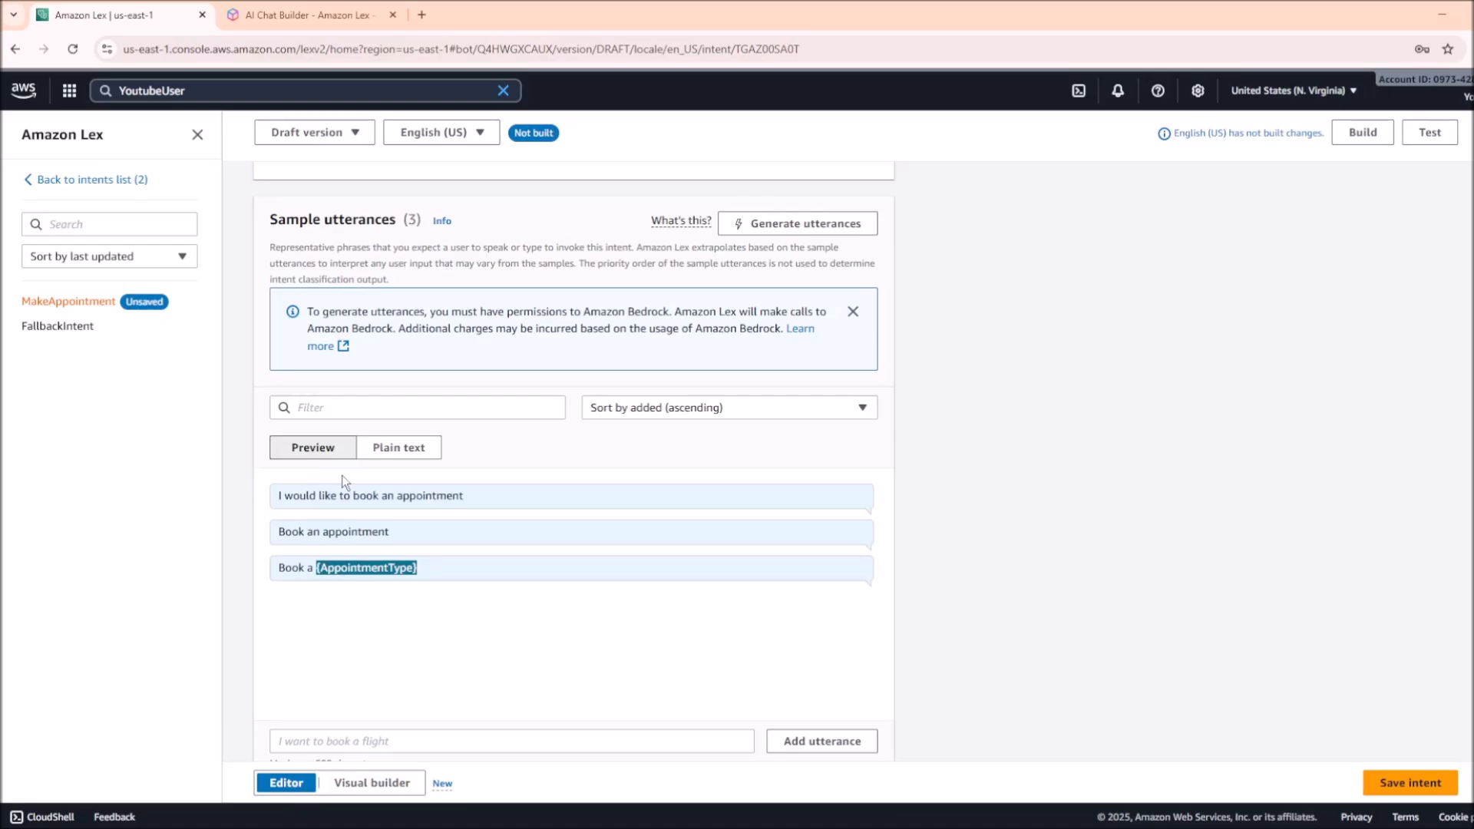
left_click(280, 497)
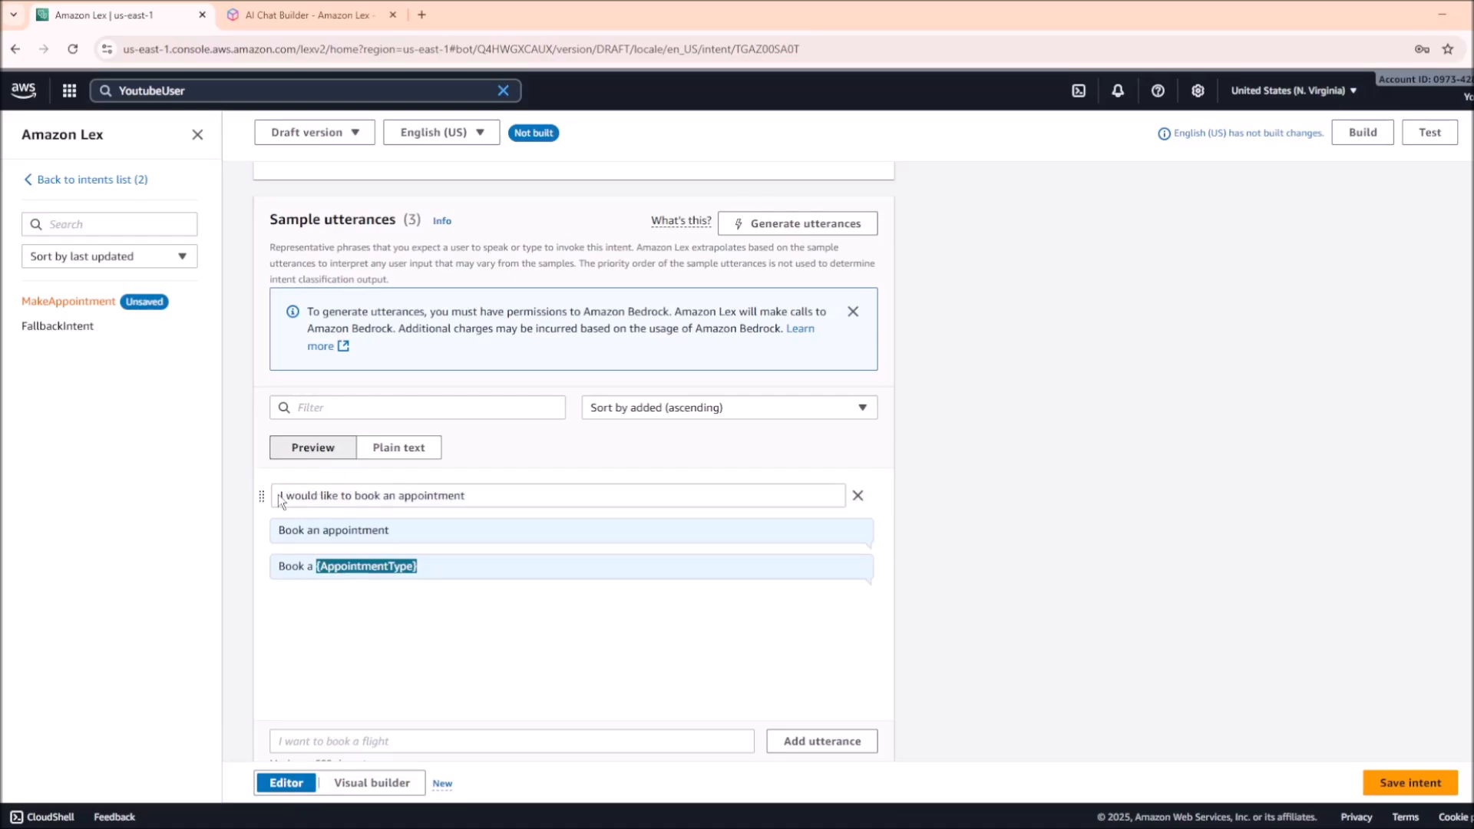
key("ctrl+a")
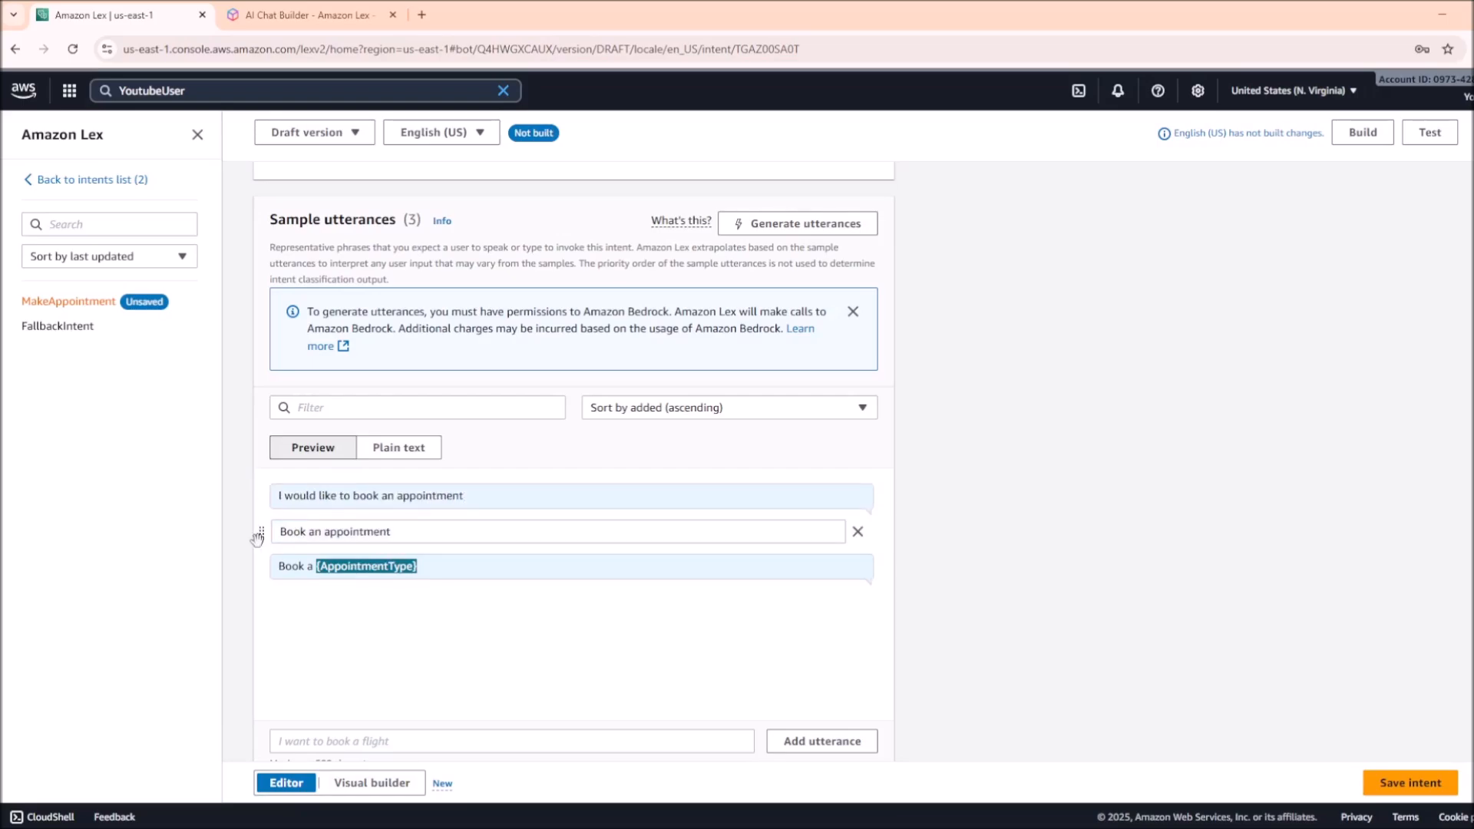
left_click_drag(289, 532, 422, 529)
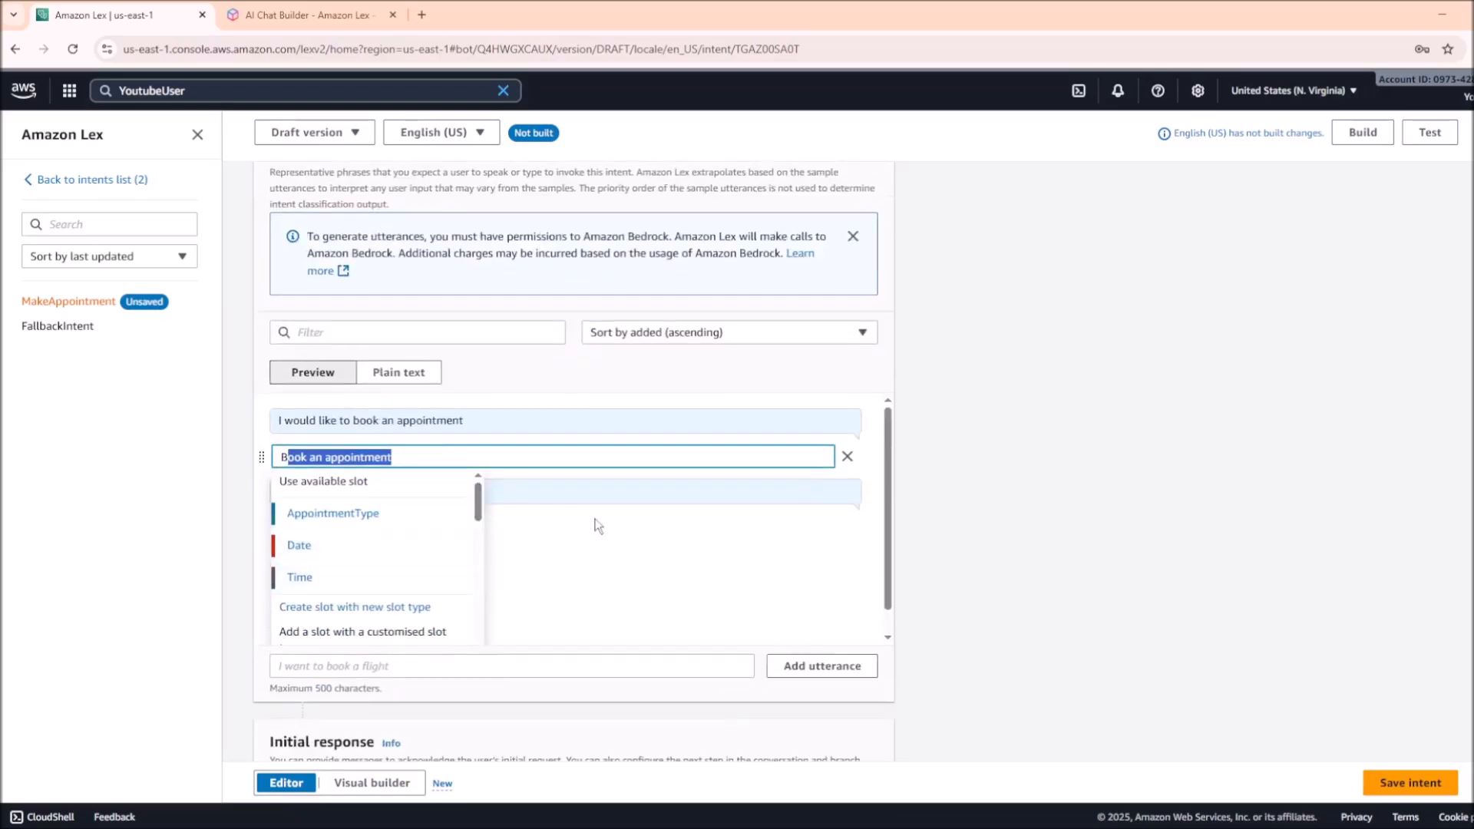
left_click(597, 527)
left_click(399, 493)
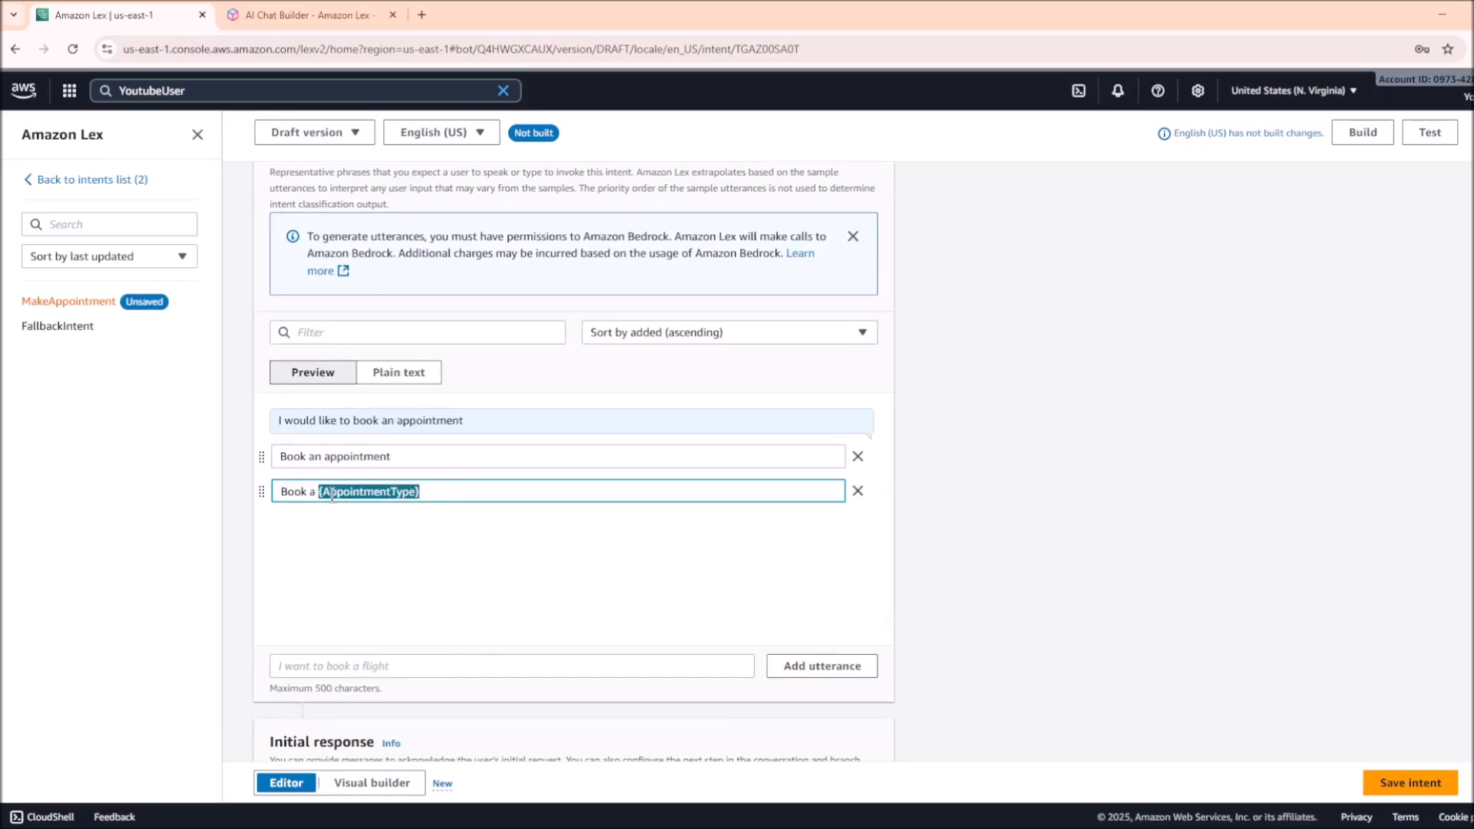
left_click_drag(318, 494, 445, 493)
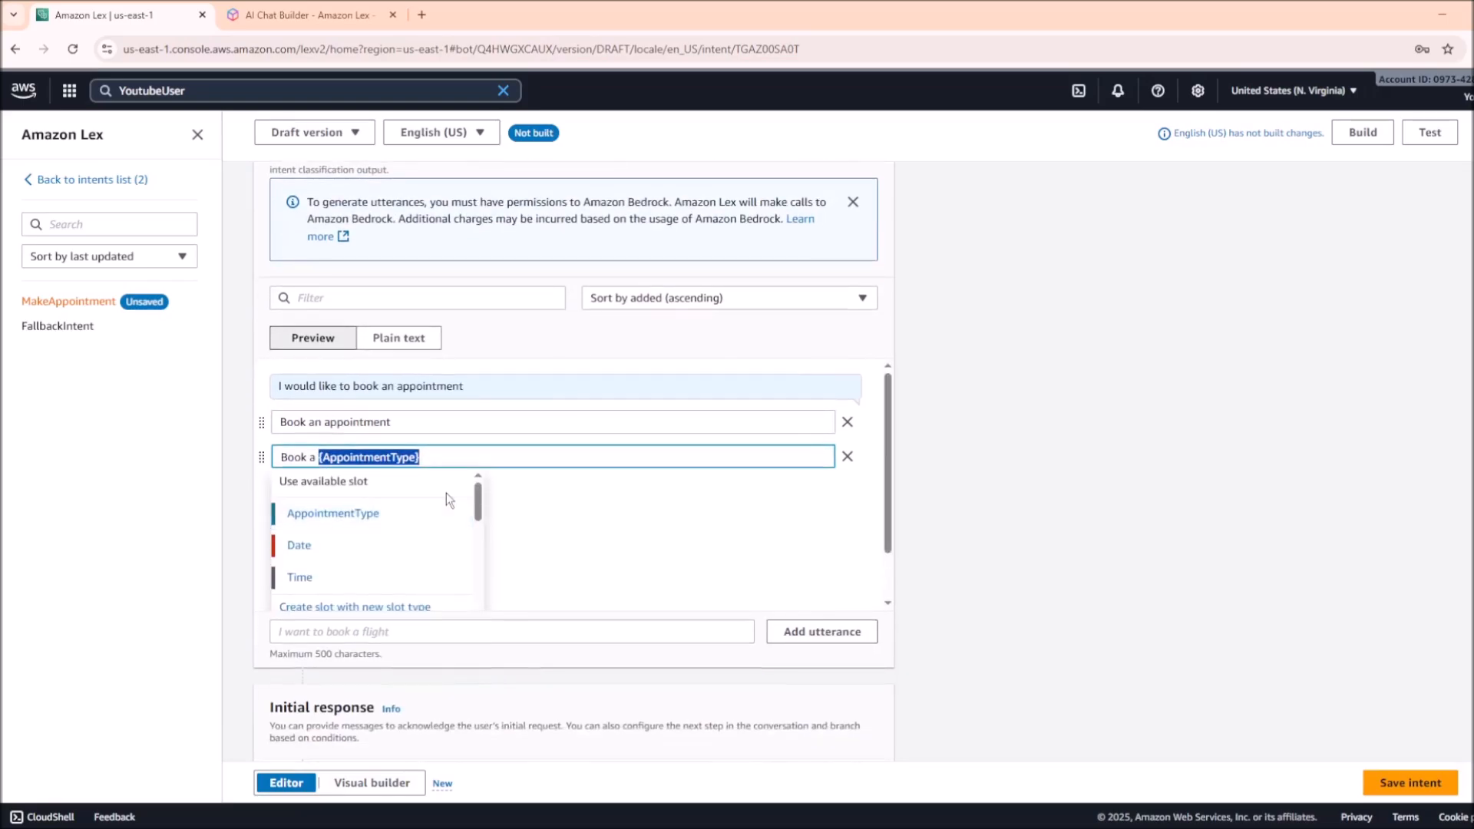
left_click(449, 365)
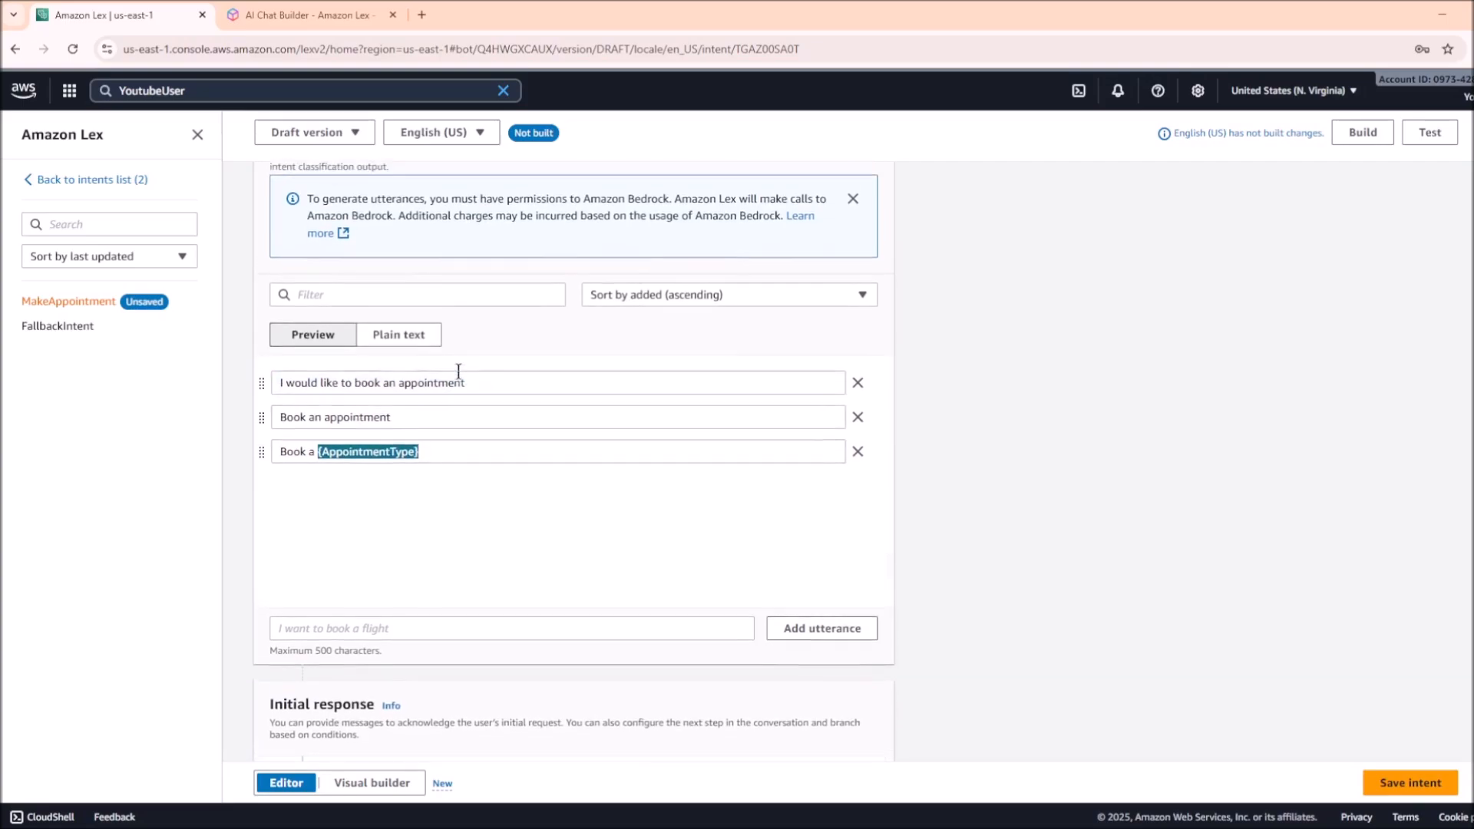
scroll(492, 346, "up", 10)
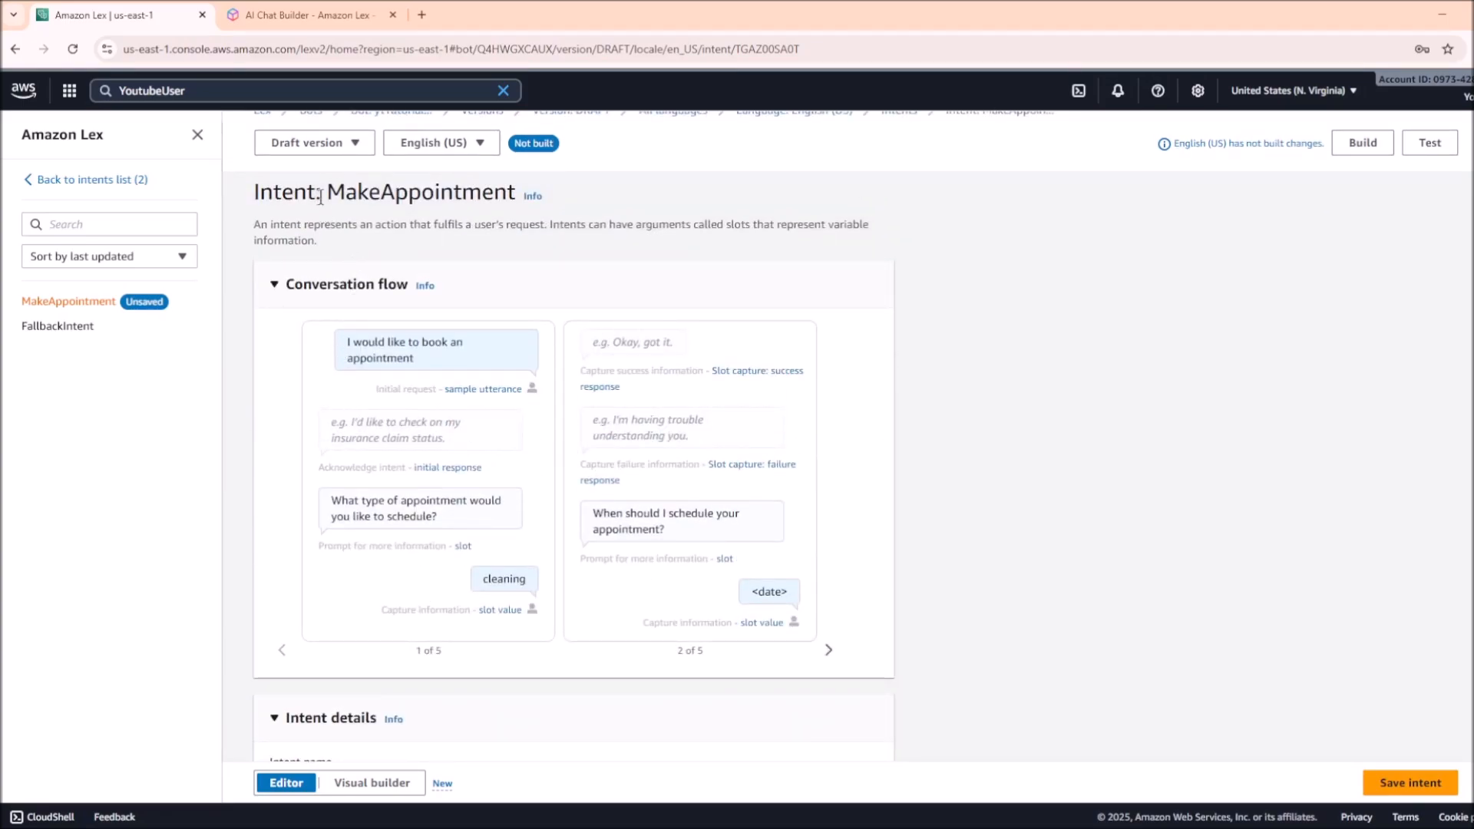
Examine the MakeAppointment intent's name and details, then read how Amazon Lex uses the sample utterances to interpret user input
left_click_drag(320, 197, 522, 192)
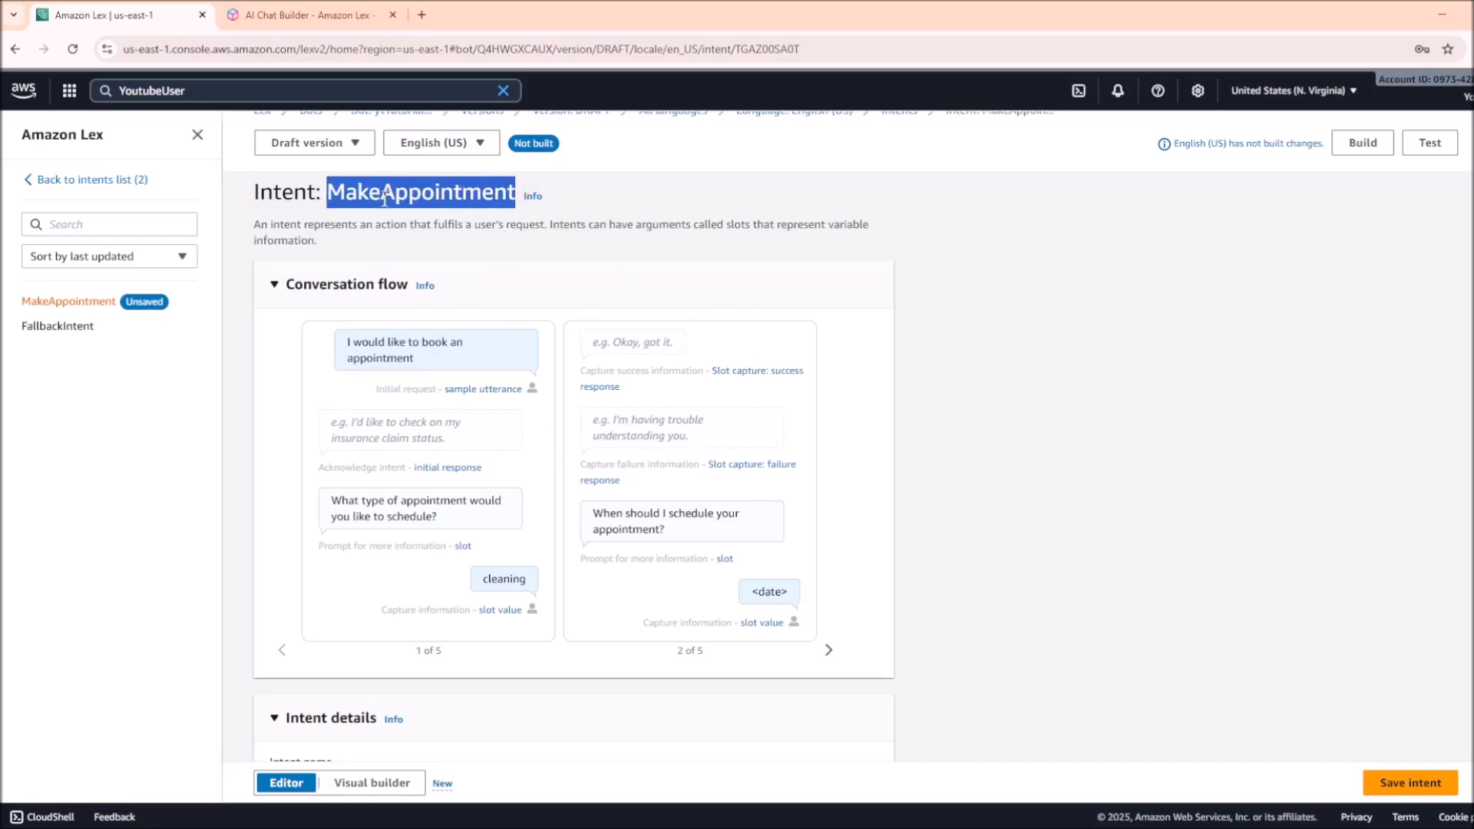
scroll(588, 305, "down", 5)
scroll(553, 569, "down", 7)
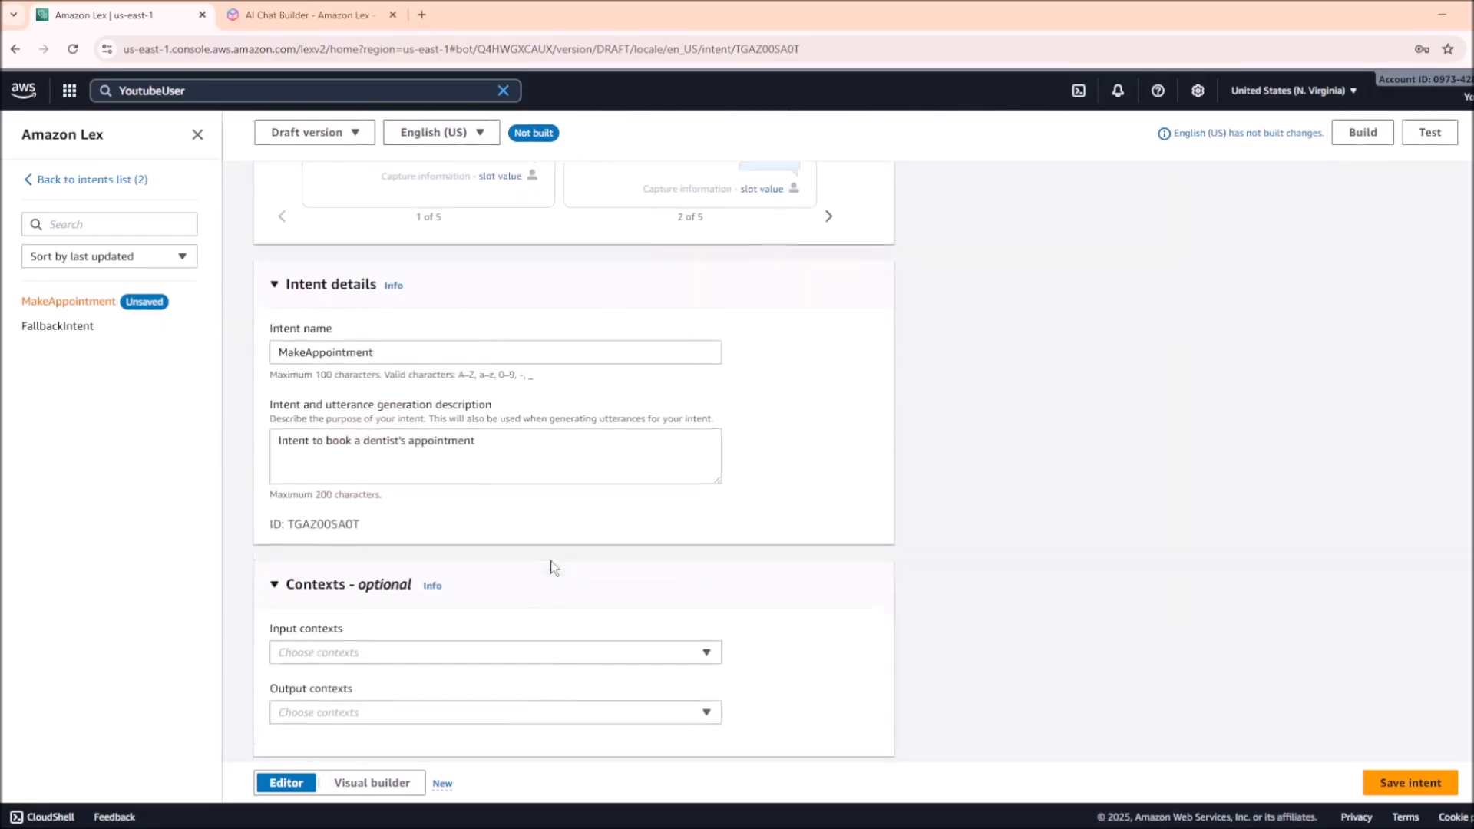
scroll(422, 582, "down", 1)
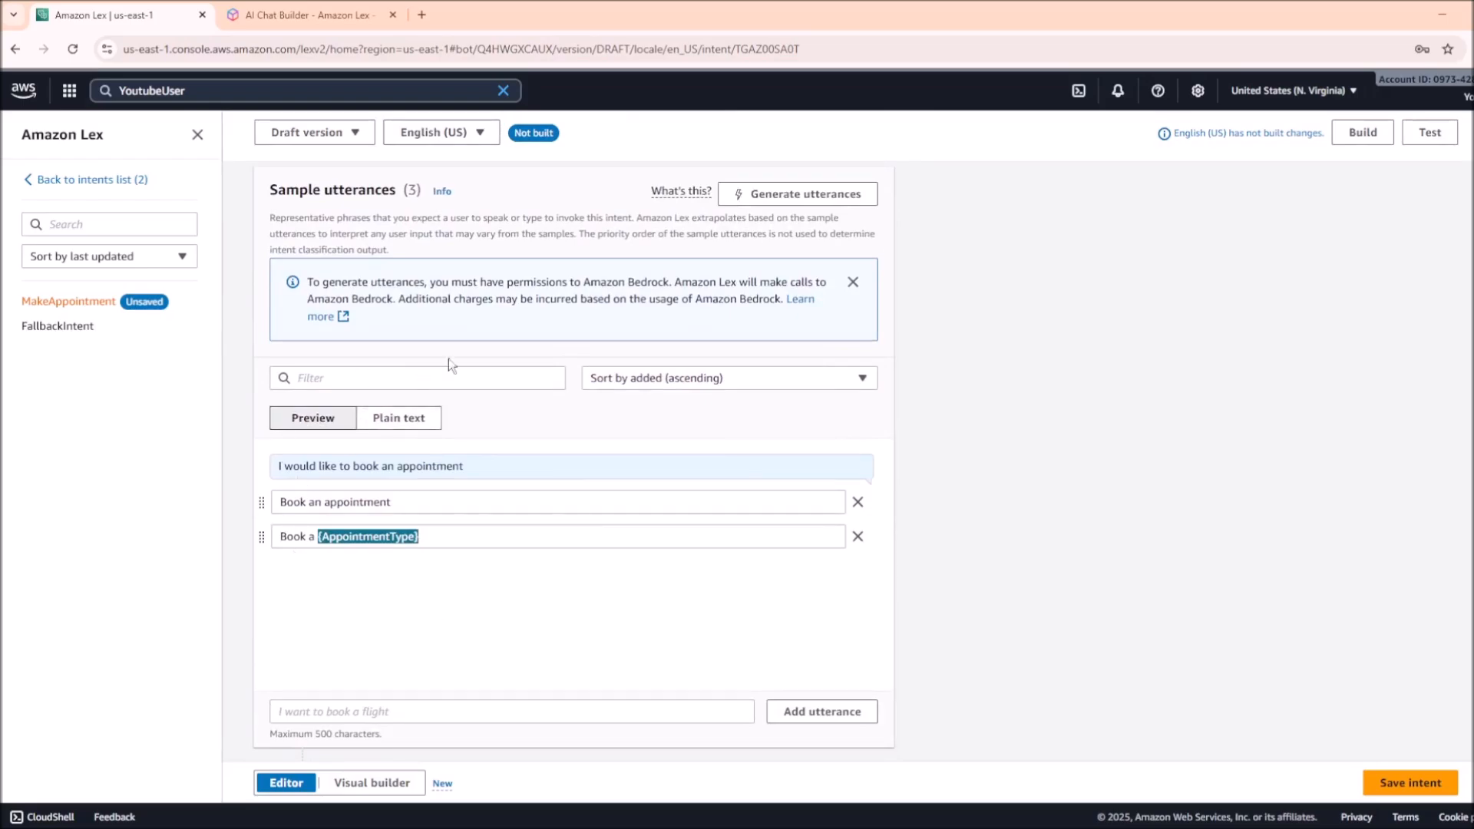
scroll(527, 437, "up", 1)
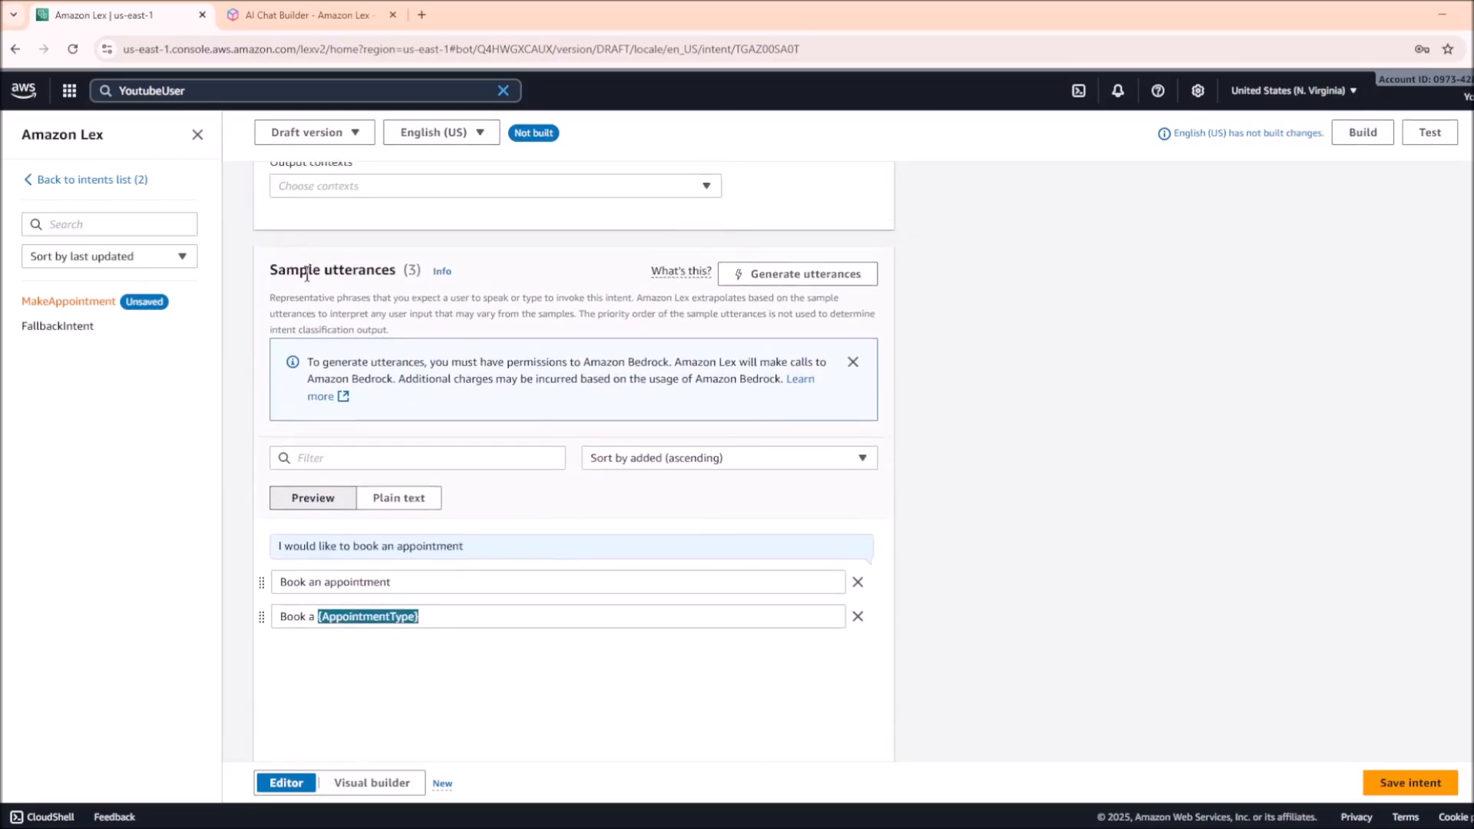
left_click_drag(320, 270, 395, 268)
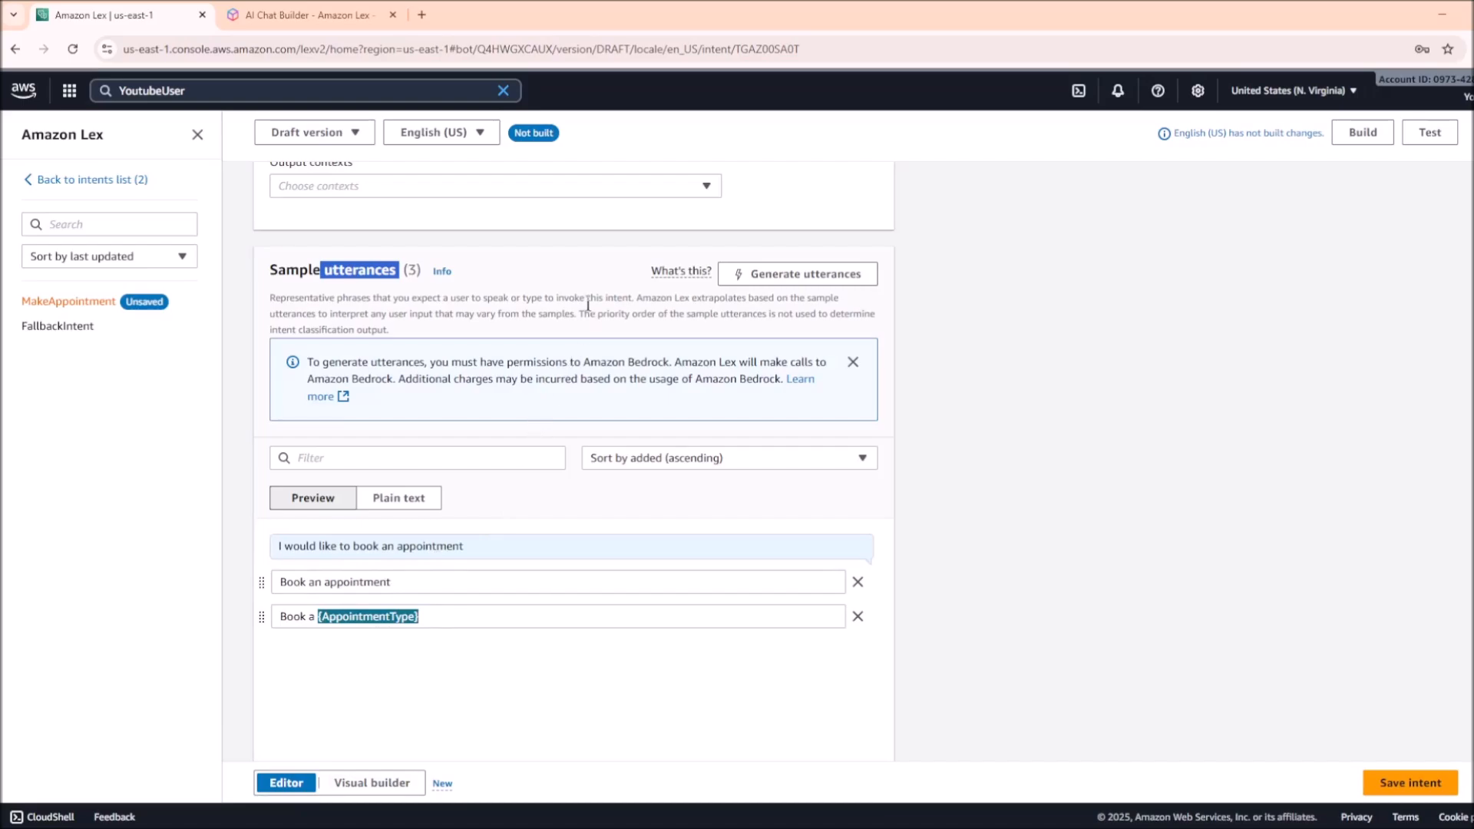
left_click_drag(636, 298, 703, 299)
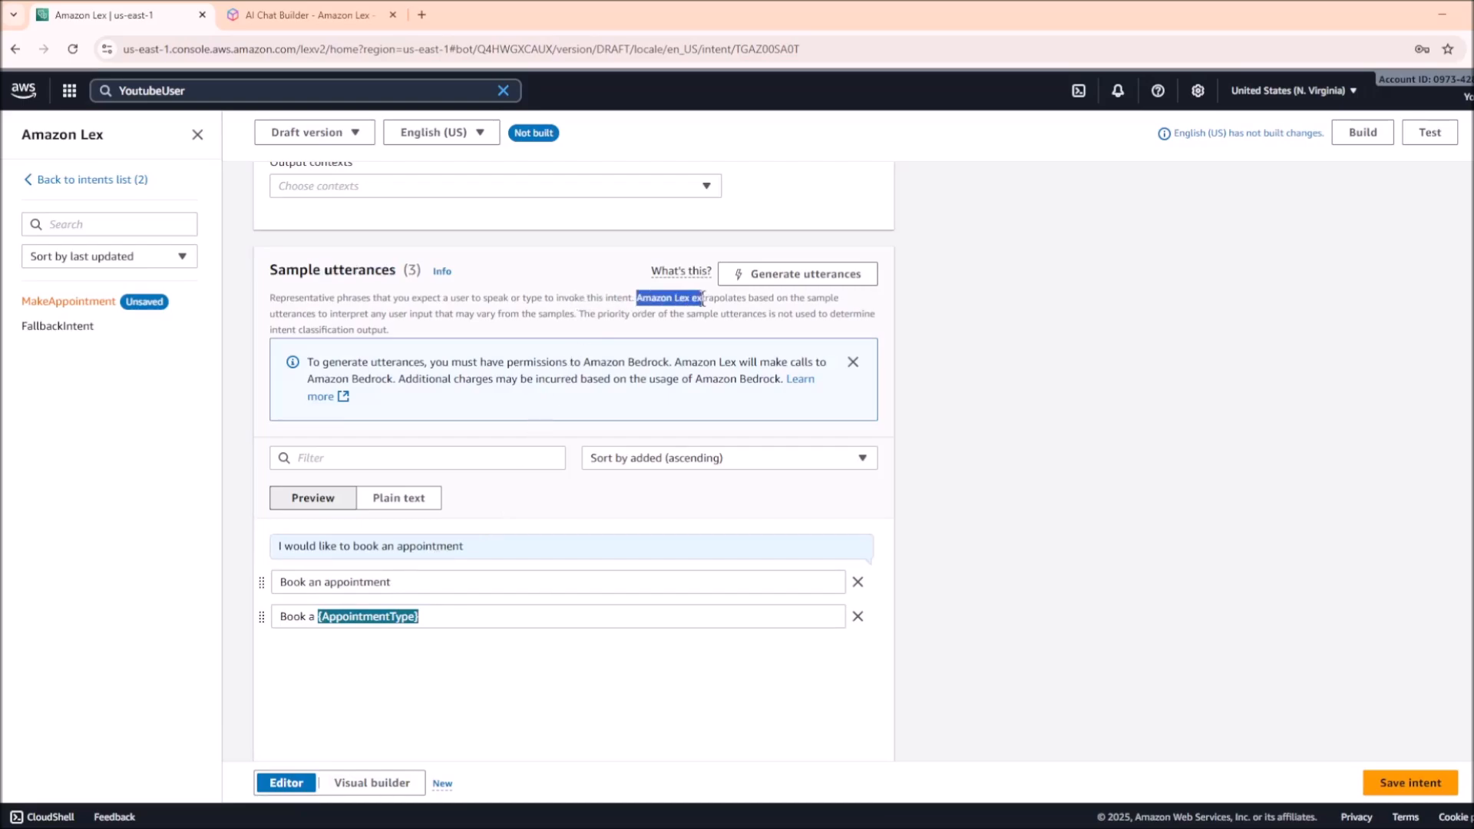
left_click_drag(269, 300, 318, 315)
left_click(636, 301)
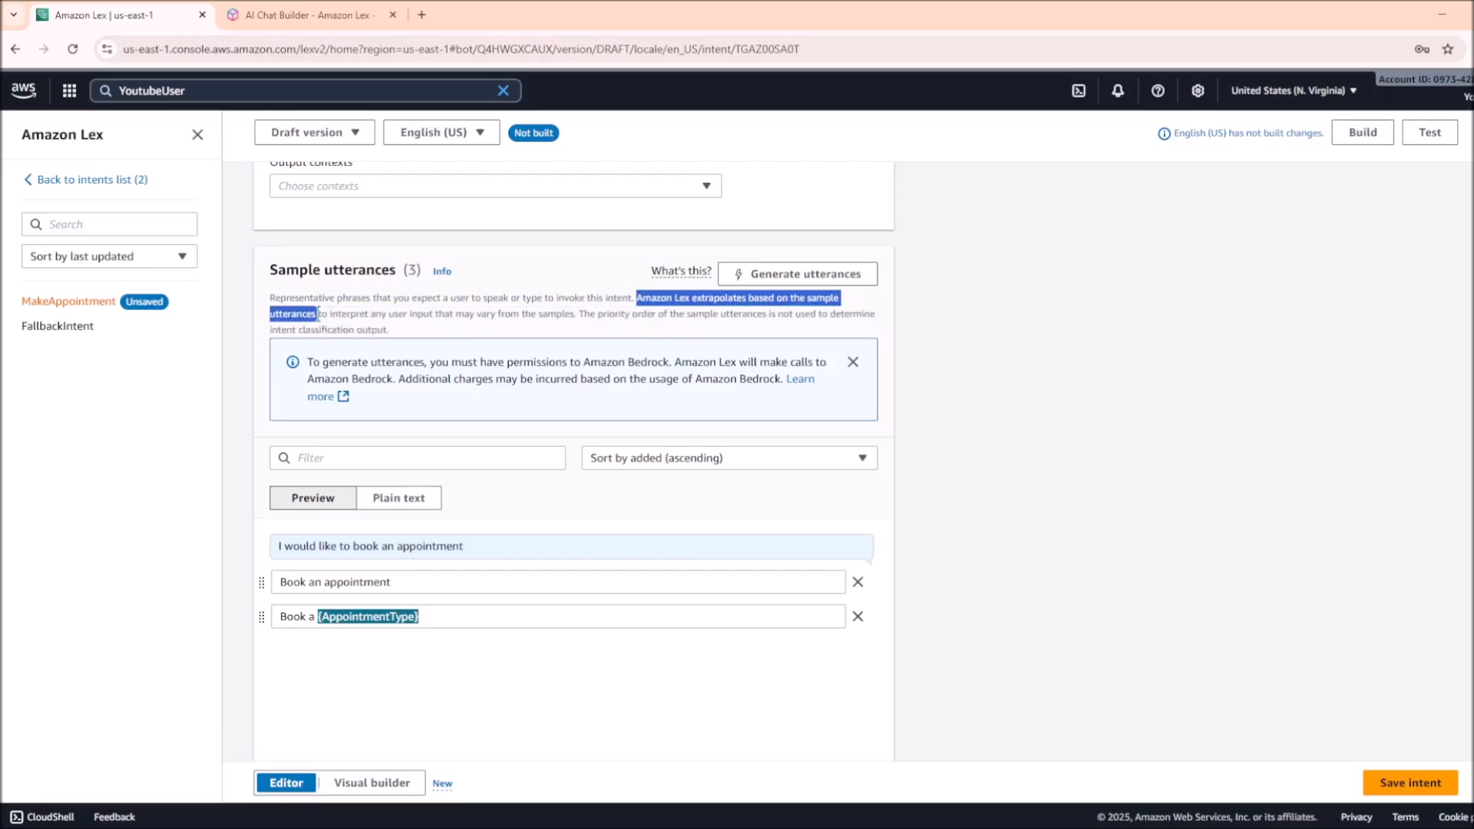
scroll(349, 585, "down", 2)
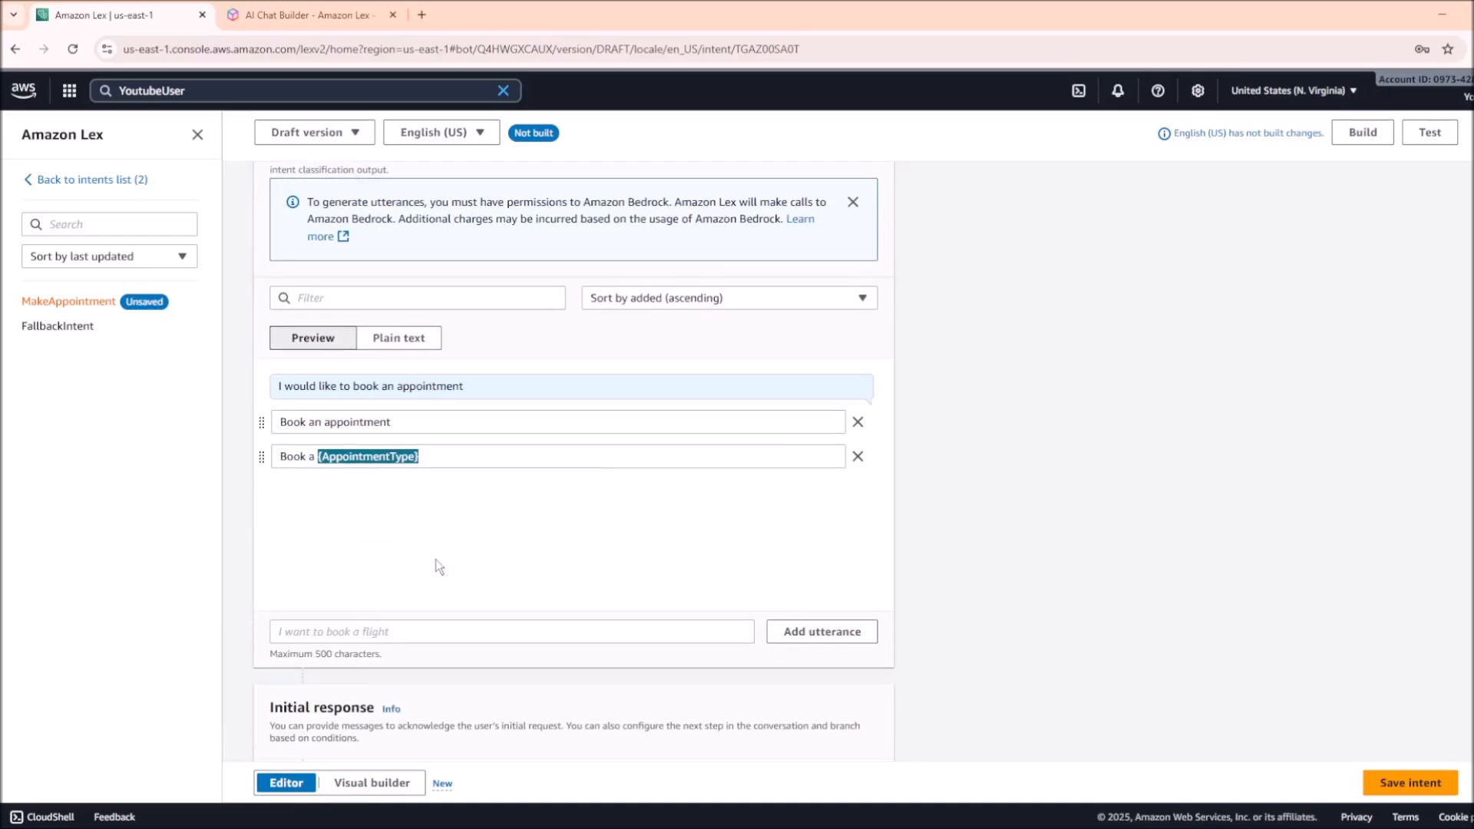
Review the sample utterance stage in the conversation flow and follow its initial response link to that part of the intent
scroll(439, 566, "up", 7)
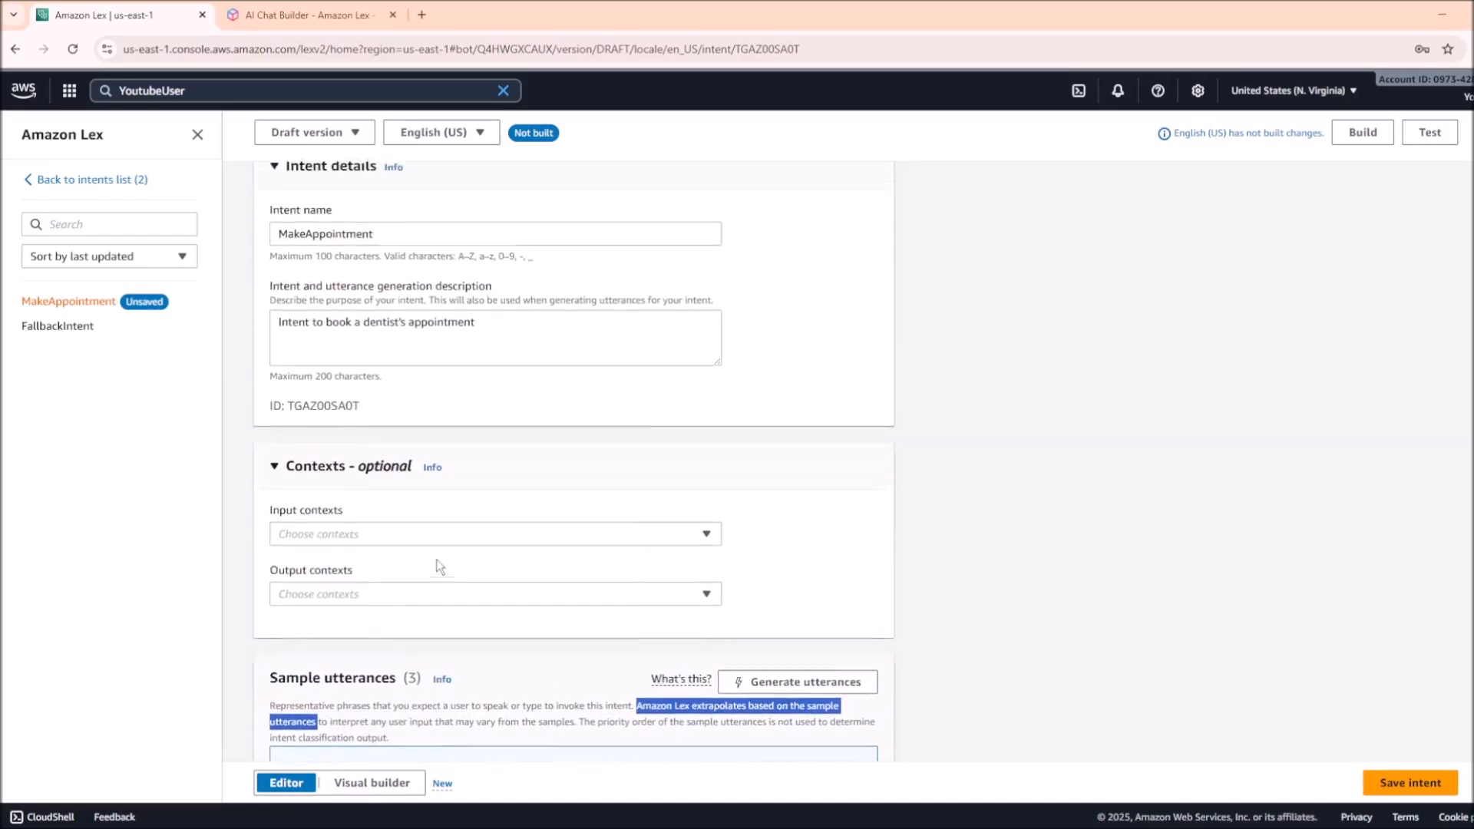
scroll(439, 567, "up", 7)
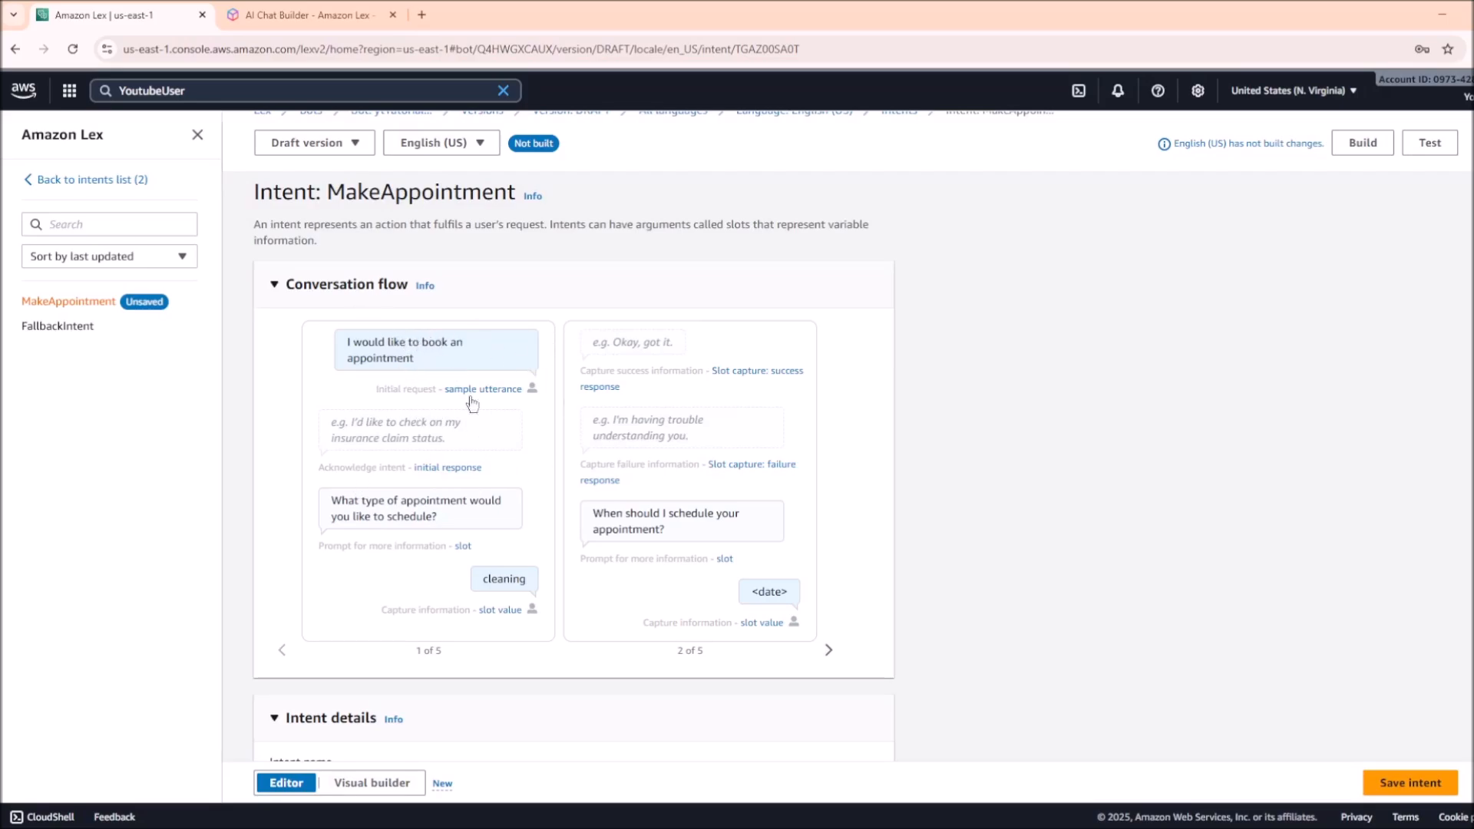
scroll(524, 434, "down", 12)
scroll(525, 436, "up", 8)
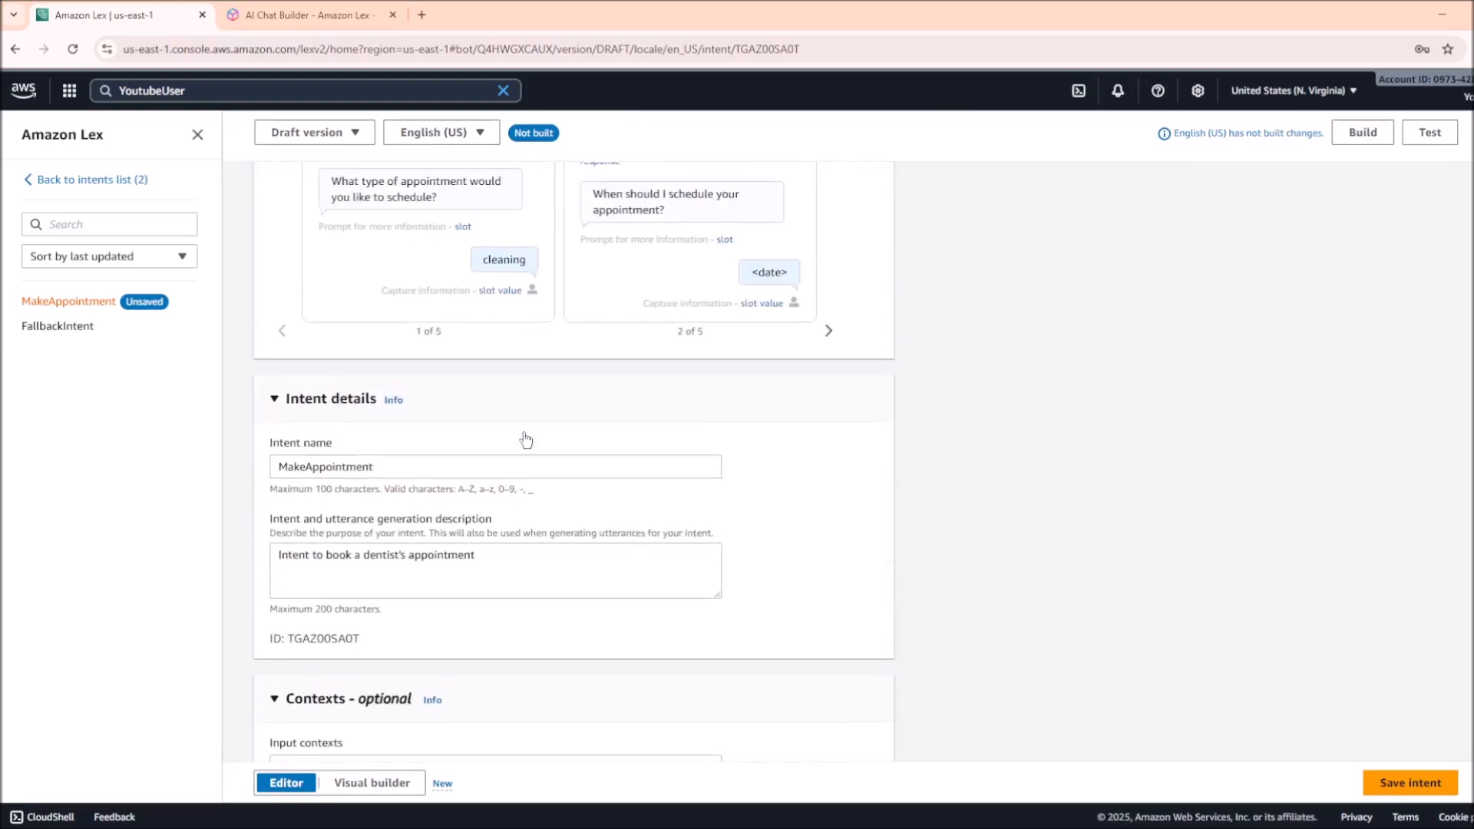
scroll(526, 440, "up", 5)
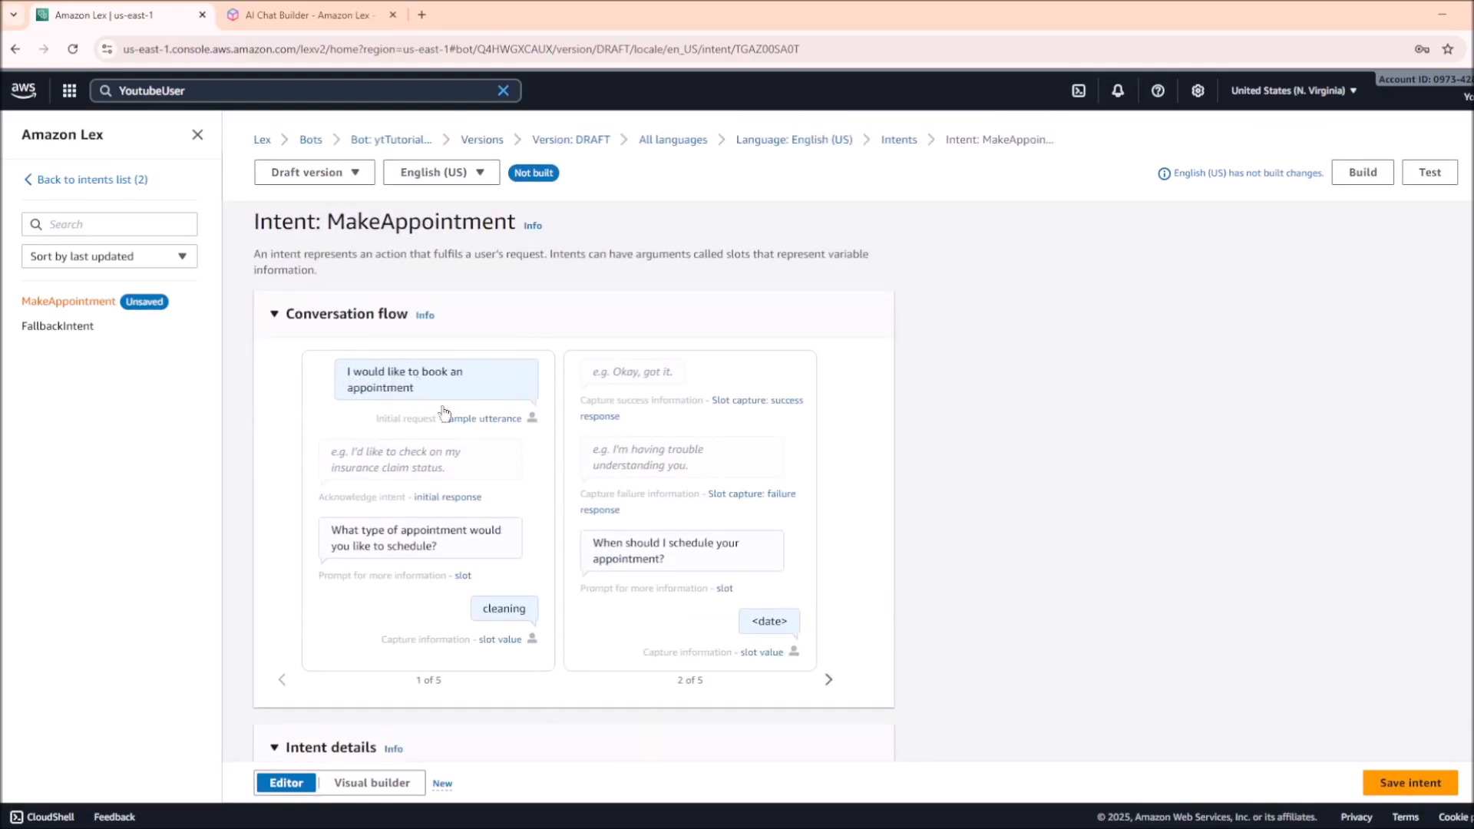
left_click(464, 468)
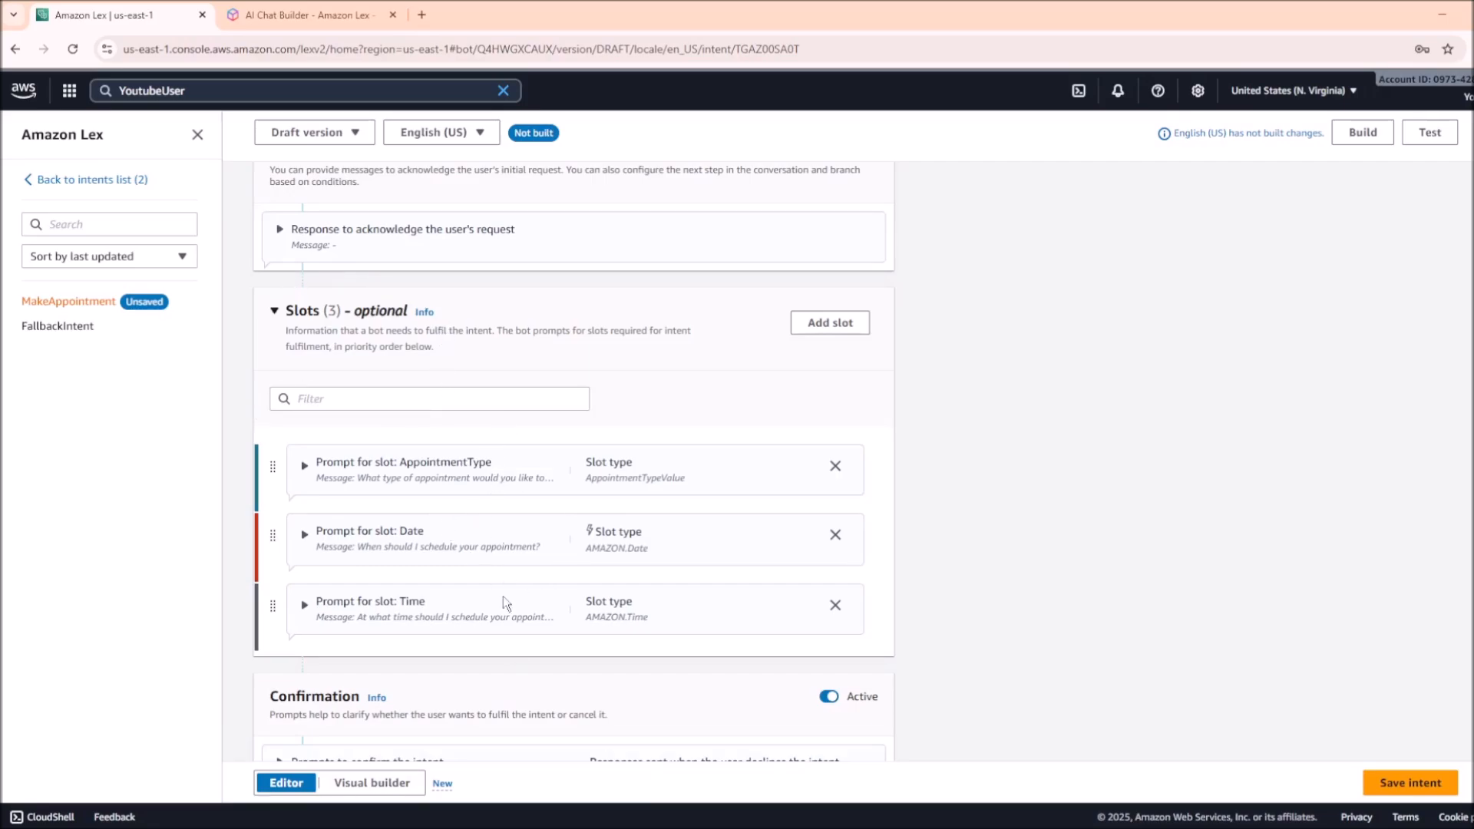
Expand the AppointmentType slot and examine its prompt and the available customisable and built-in slot types without changing the selection
left_click(519, 482)
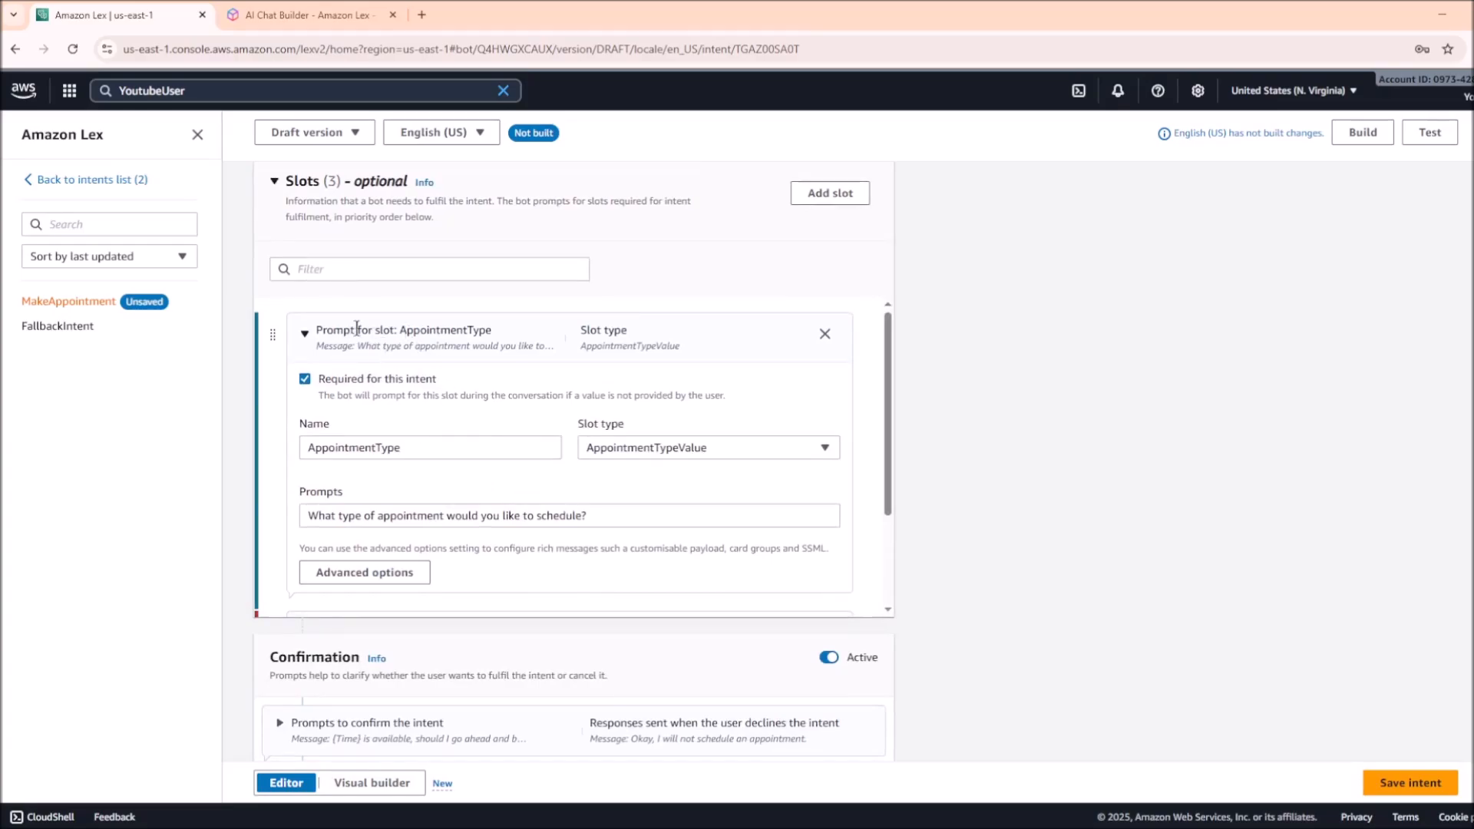
double_click(407, 330)
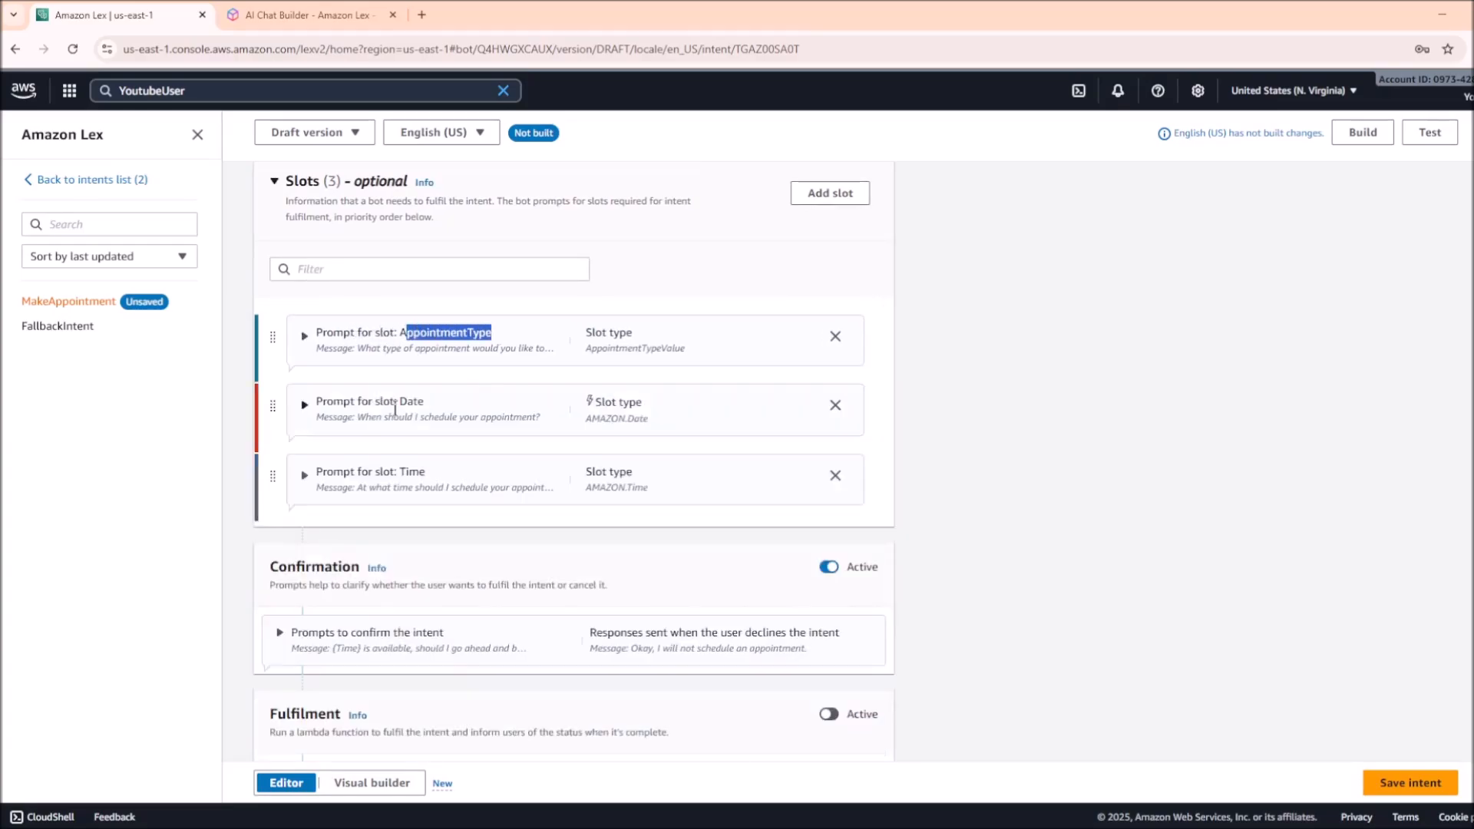
left_click(402, 346)
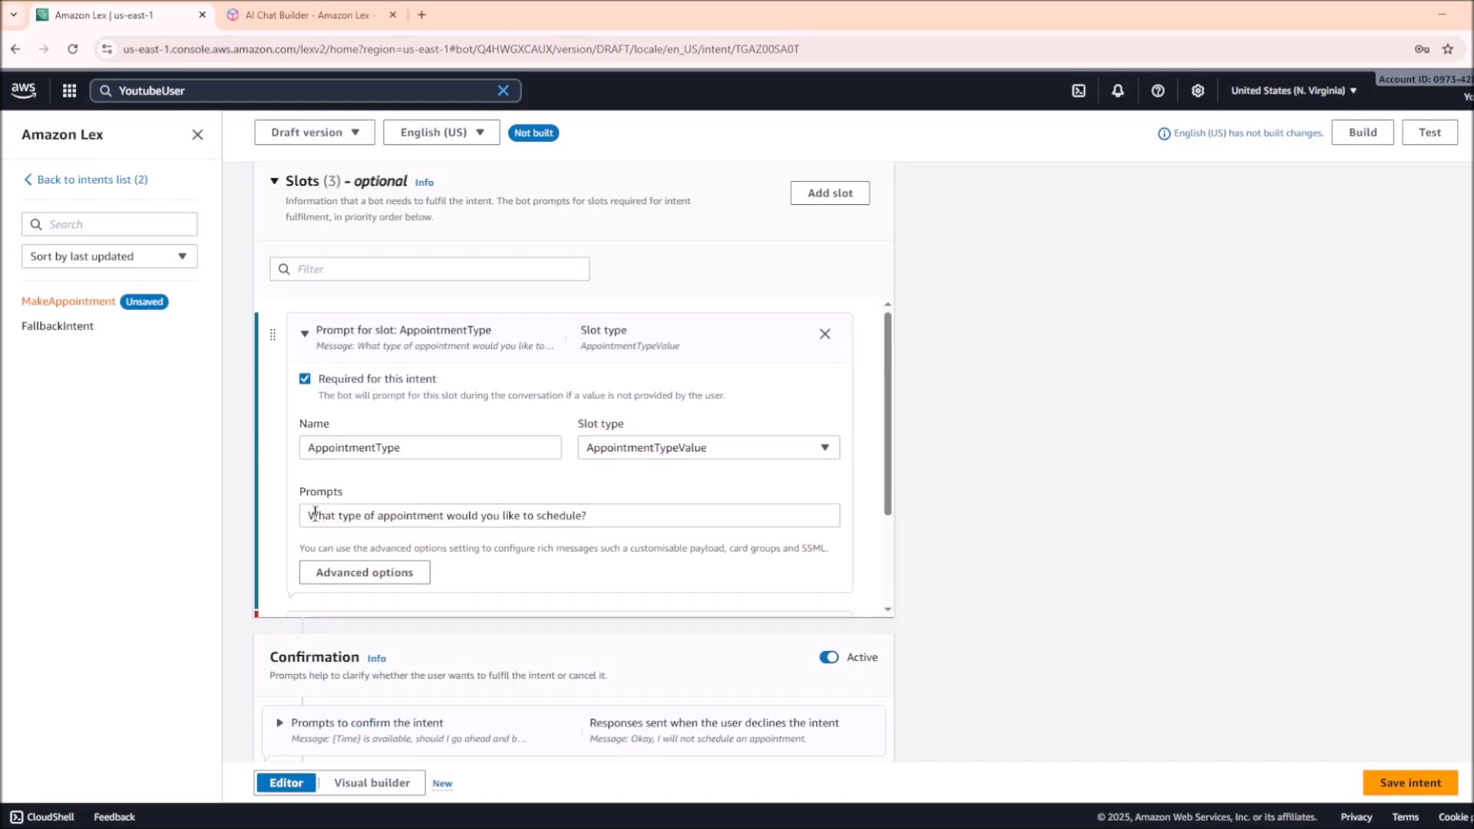
left_click_drag(314, 514, 610, 515)
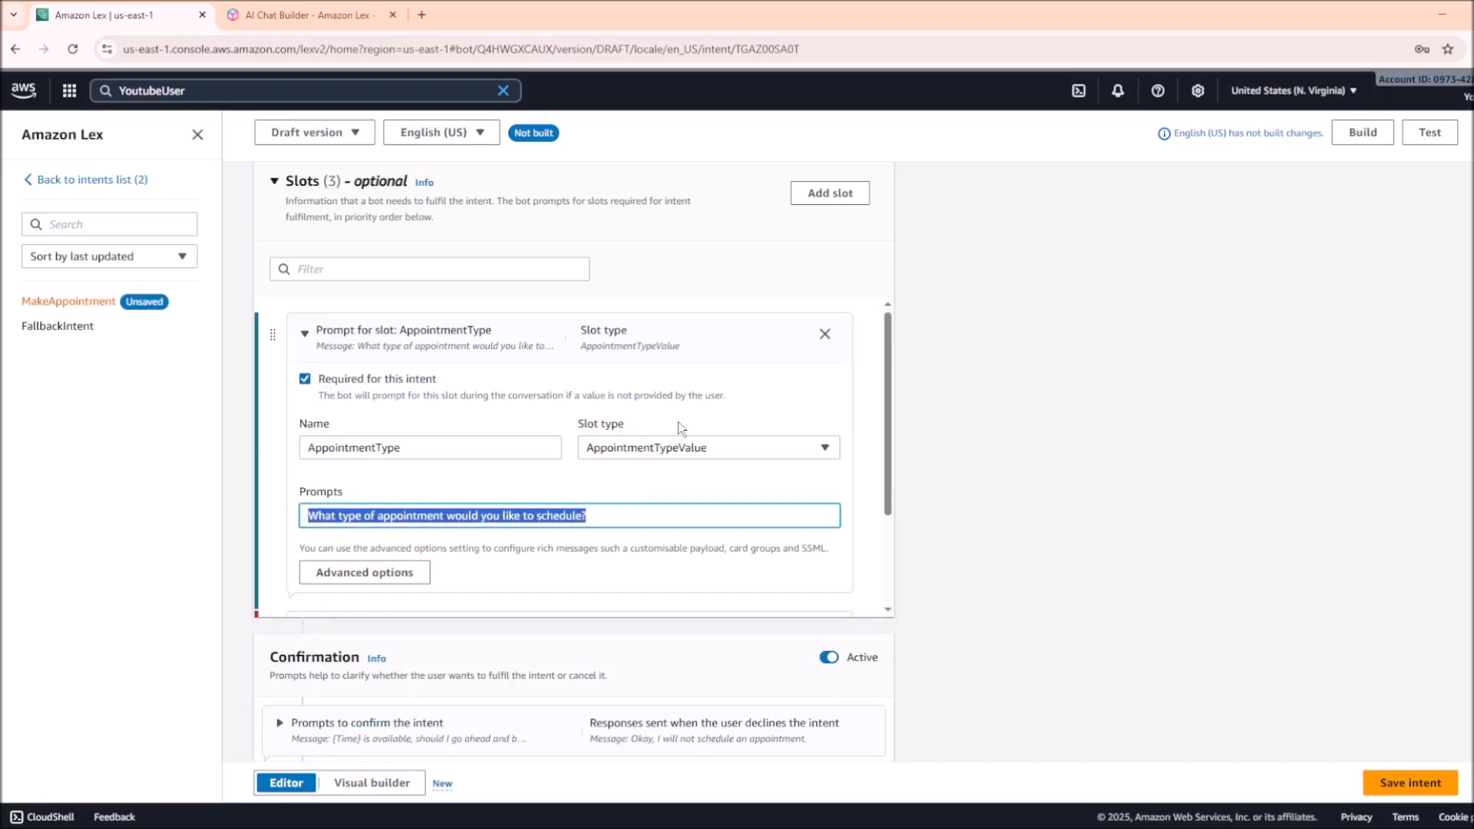
left_click(688, 456)
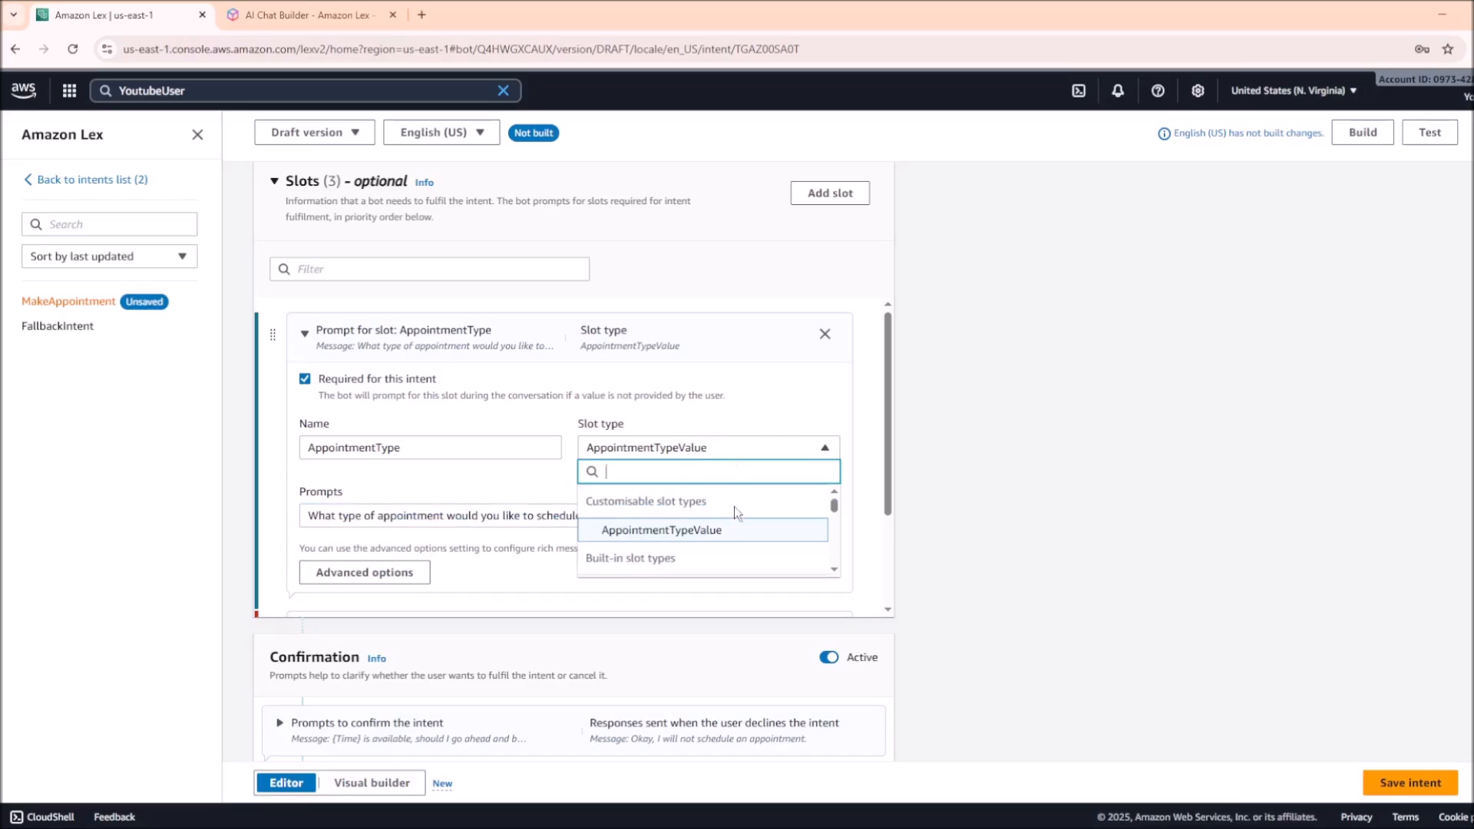
scroll(730, 528, "down", 3)
scroll(730, 534, "up", 3)
left_click(741, 424)
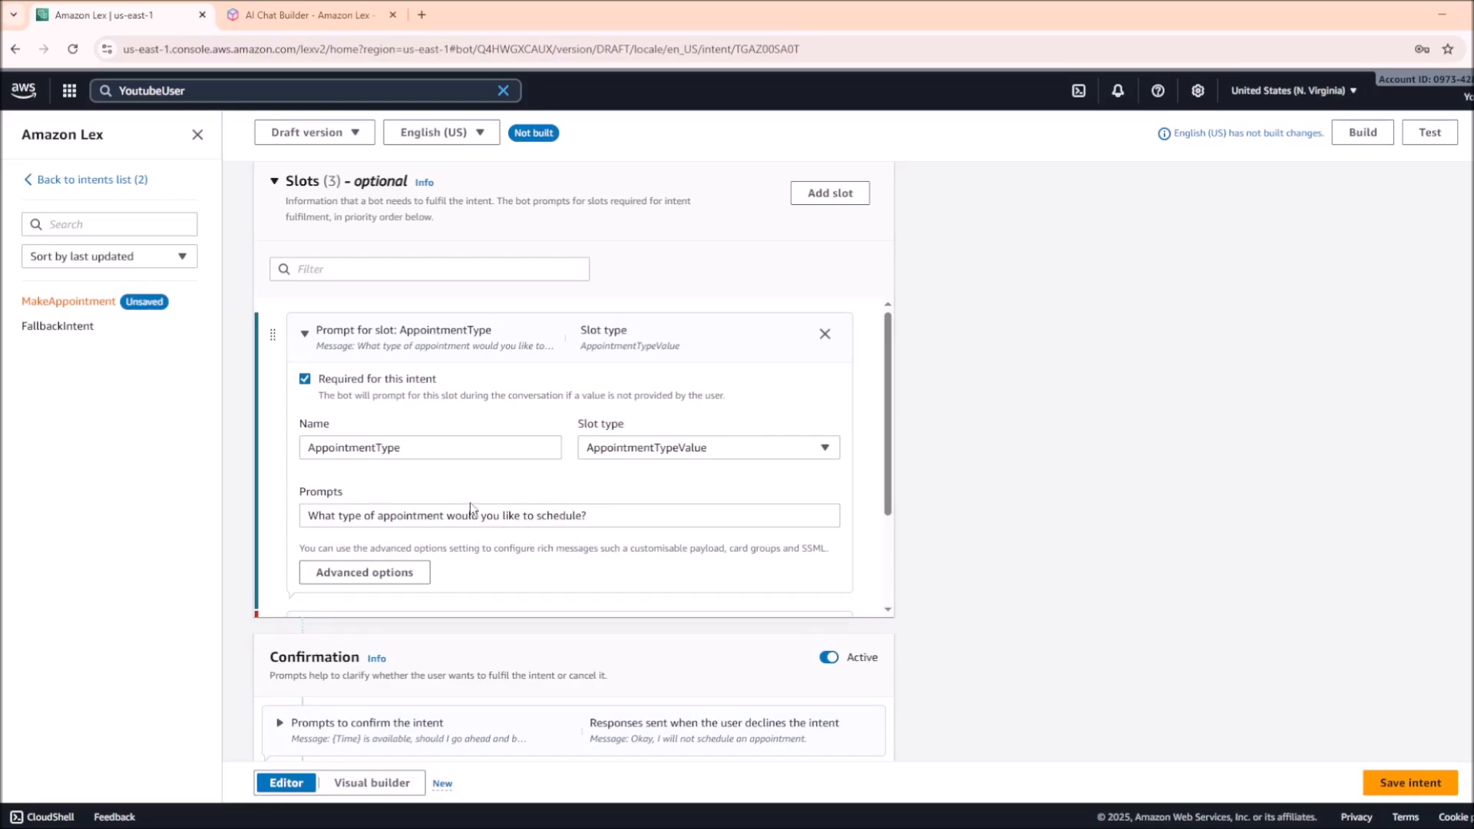
Compare the AppointmentType slot's prompt with its assigned slot type, leaving the type selection as it is
scroll(562, 416, "up", 1)
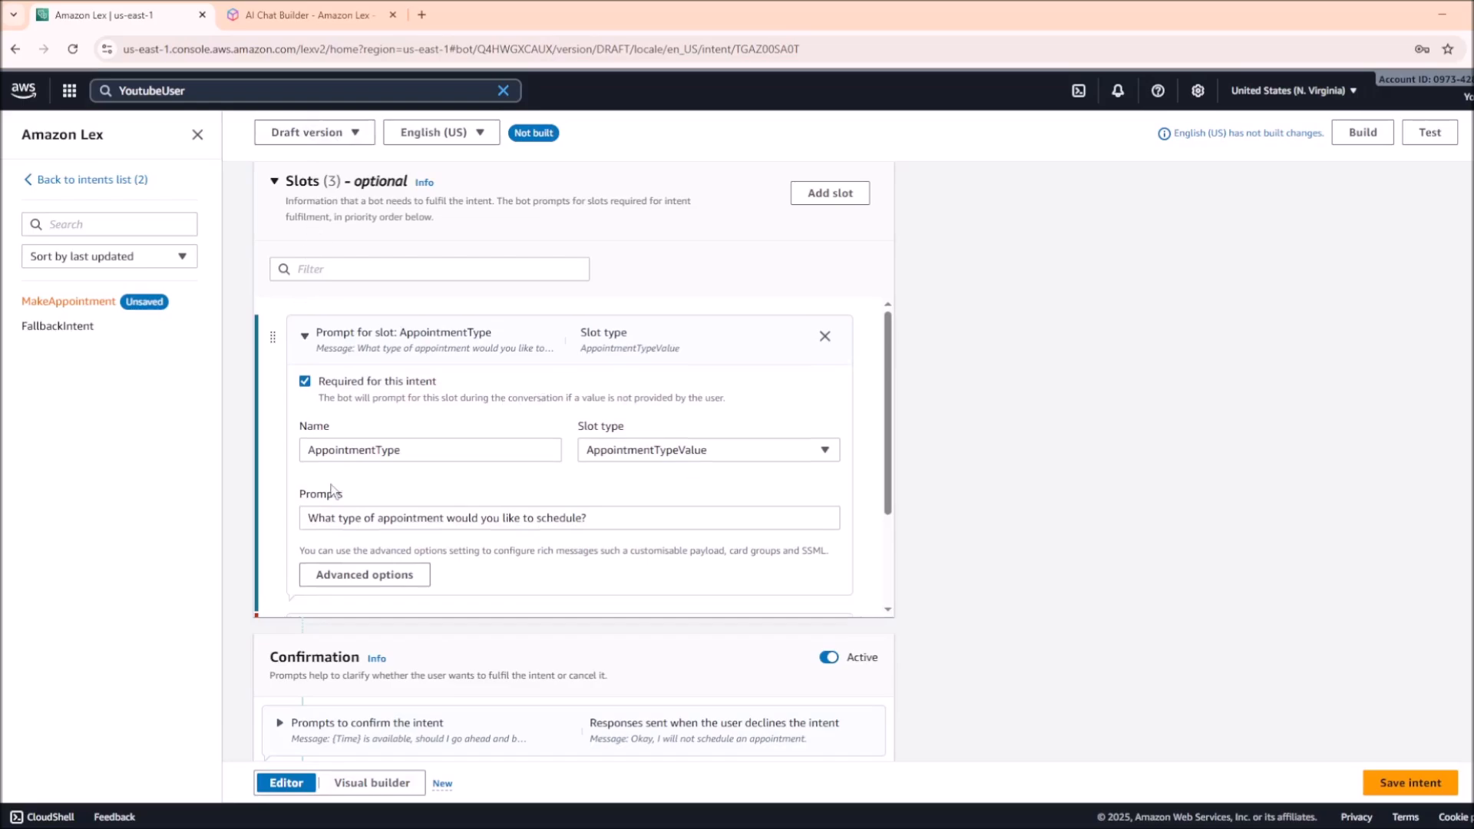
left_click_drag(308, 518, 583, 518)
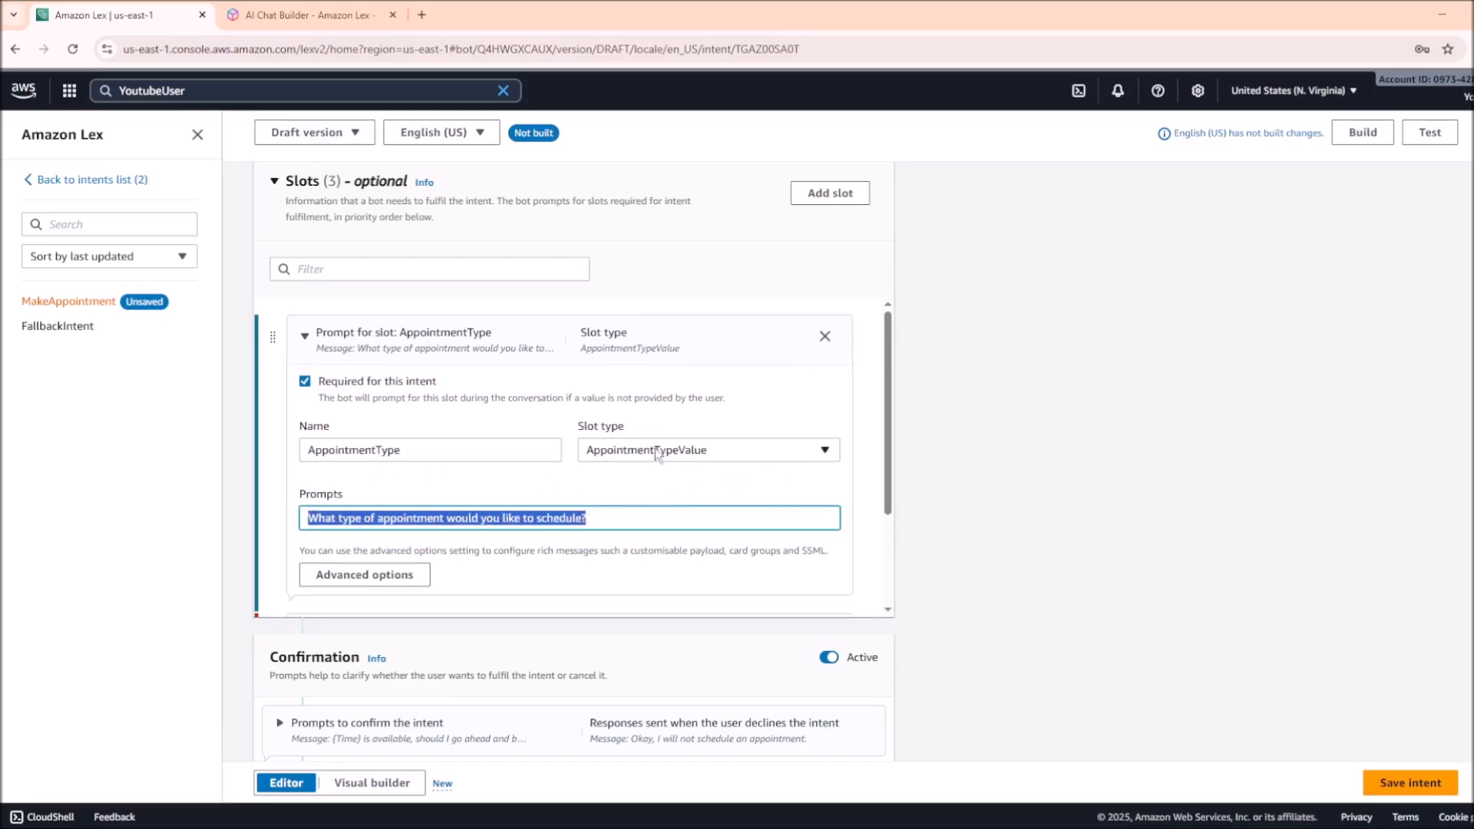
scroll(655, 448, "down", 3)
left_click(635, 315)
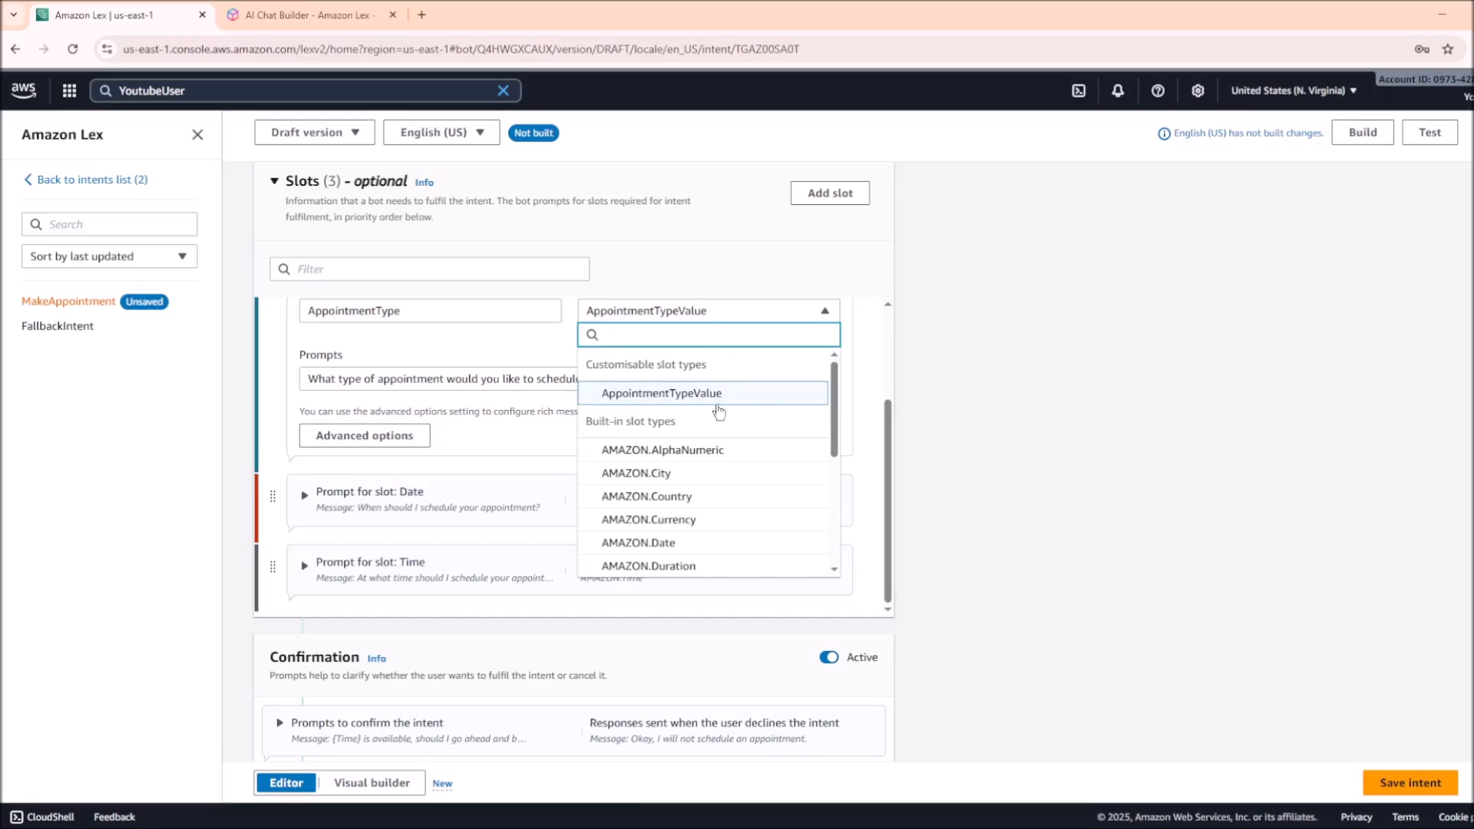
left_click(479, 345)
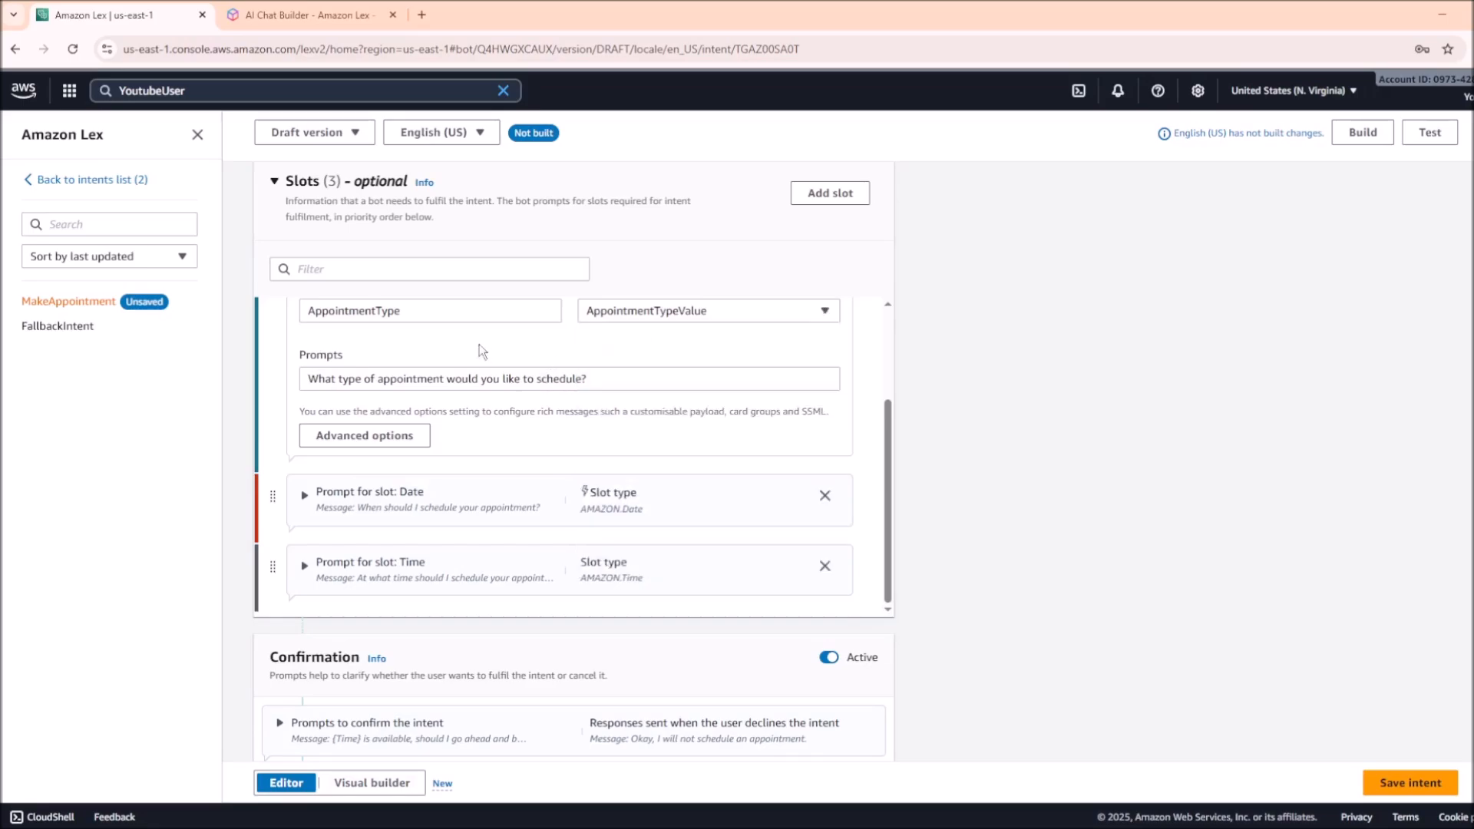
Expand the Date slot and examine its prompt and the built-in slot type options, keeping the current type
scroll(499, 461, "down", 2)
left_click(301, 418)
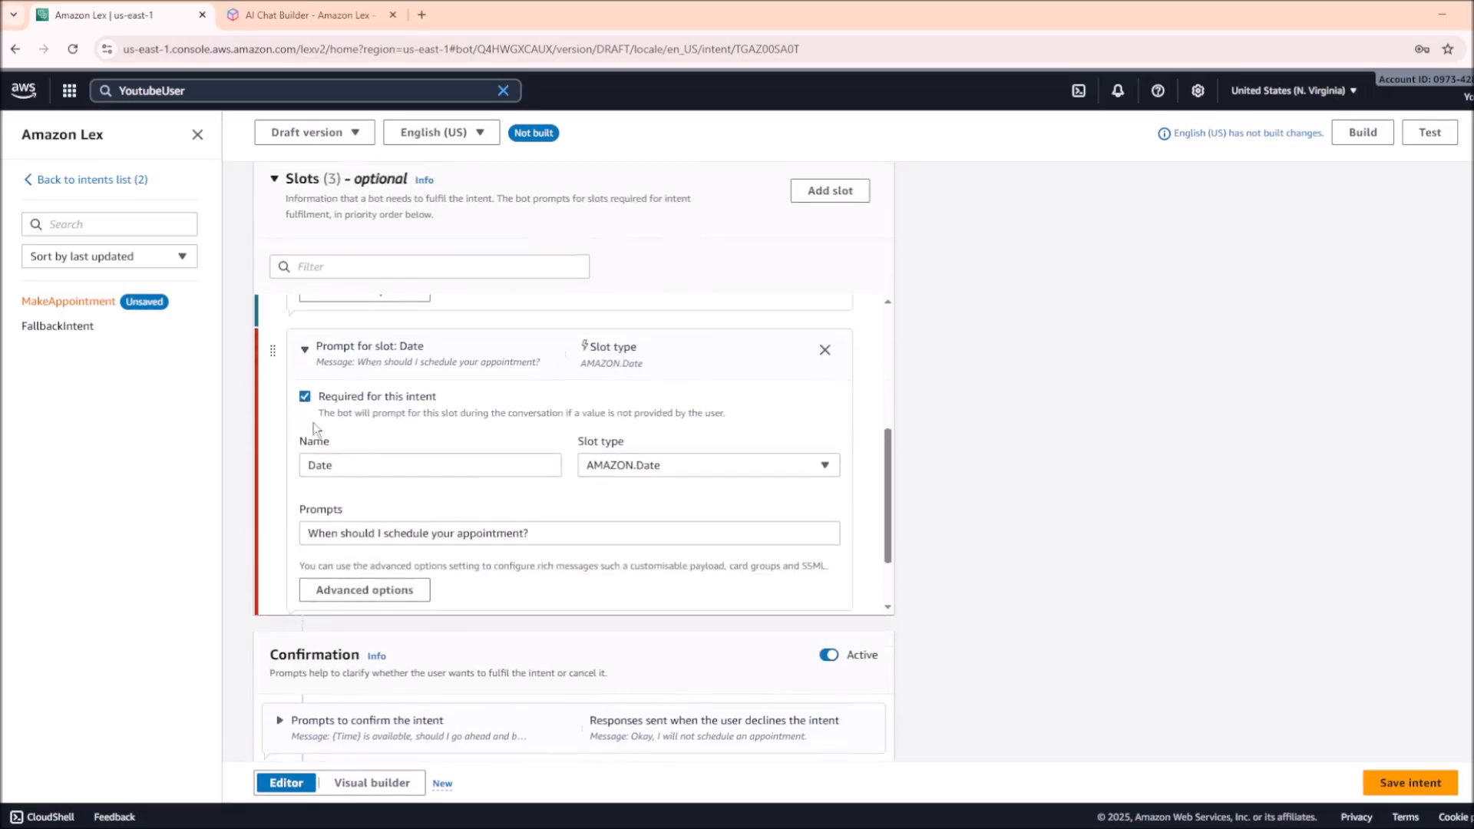
left_click(537, 519)
left_click_drag(537, 520, 281, 546)
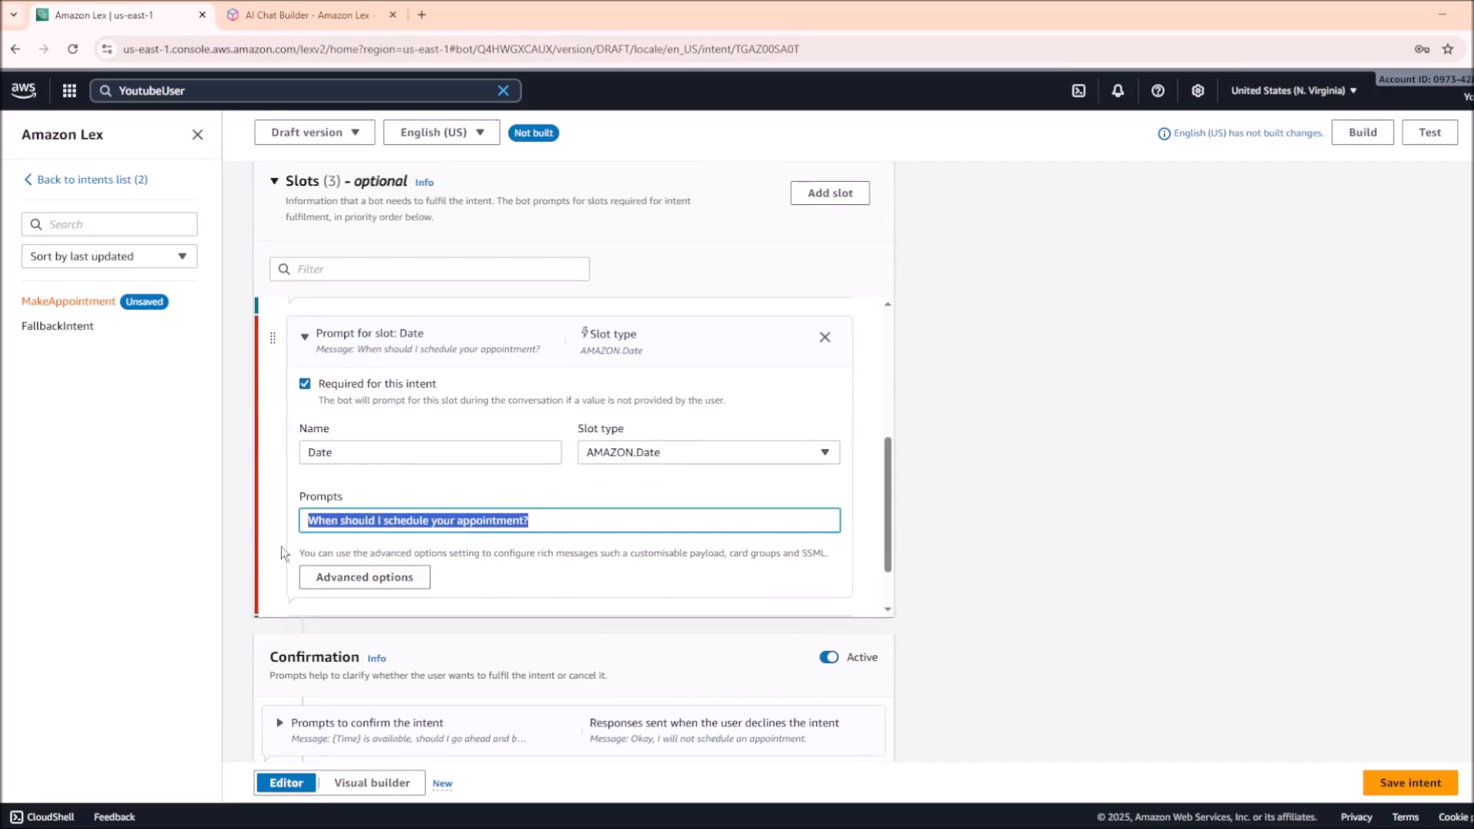
scroll(433, 498, "down", 1)
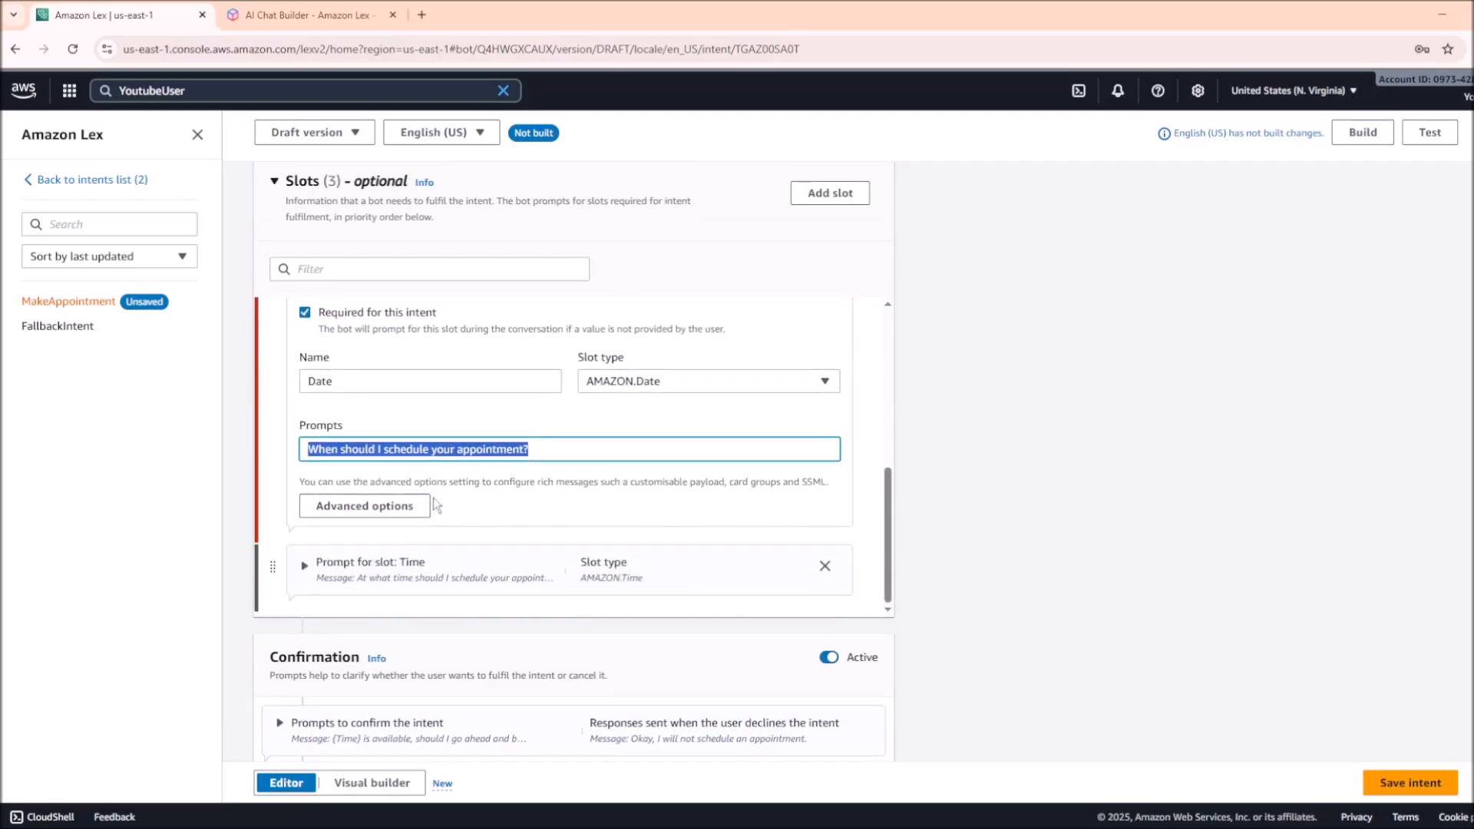
scroll(614, 492, "up", 2)
left_click(678, 540)
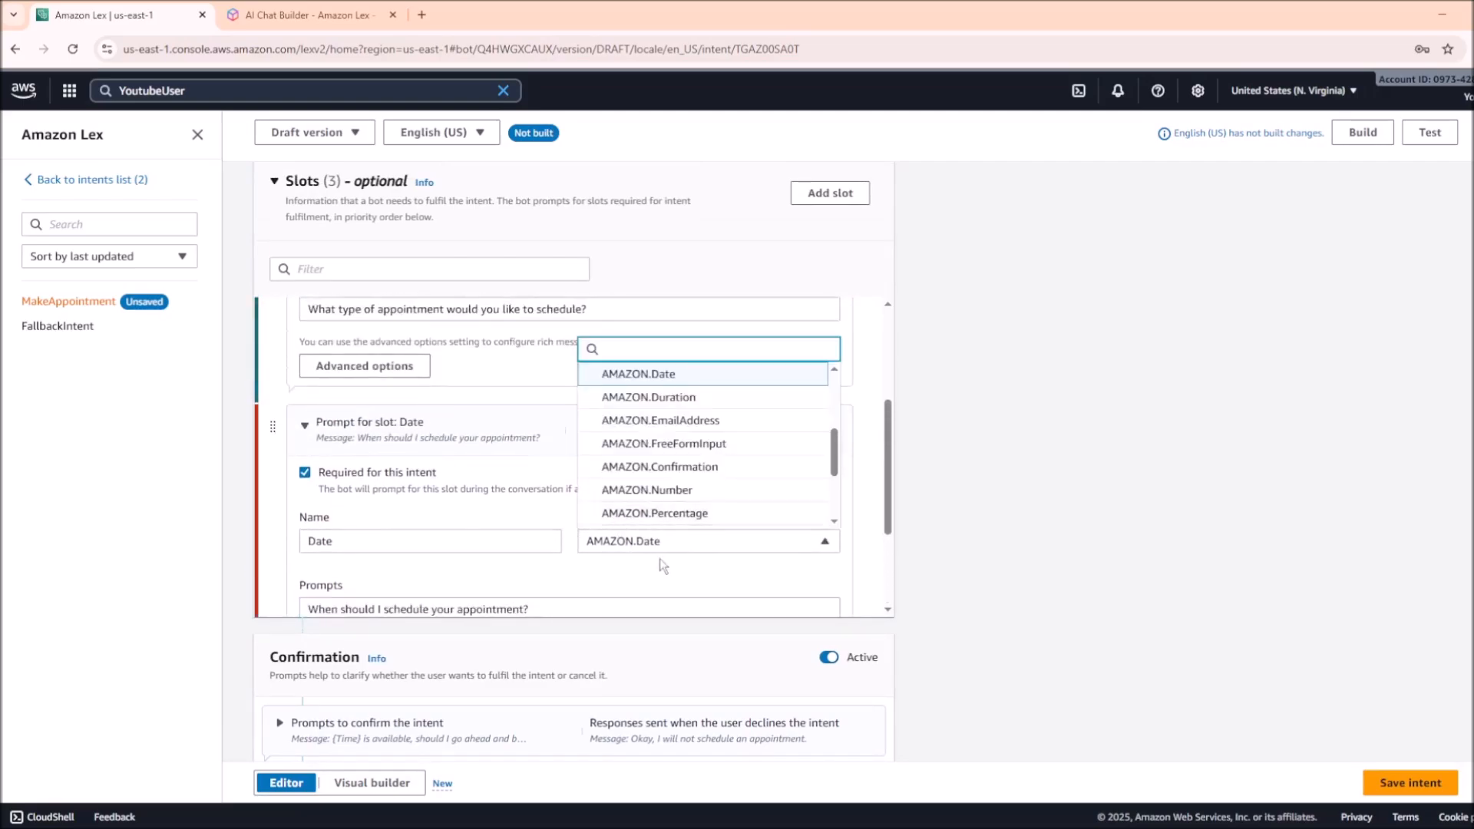
left_click(533, 387)
scroll(593, 430, "down", 1)
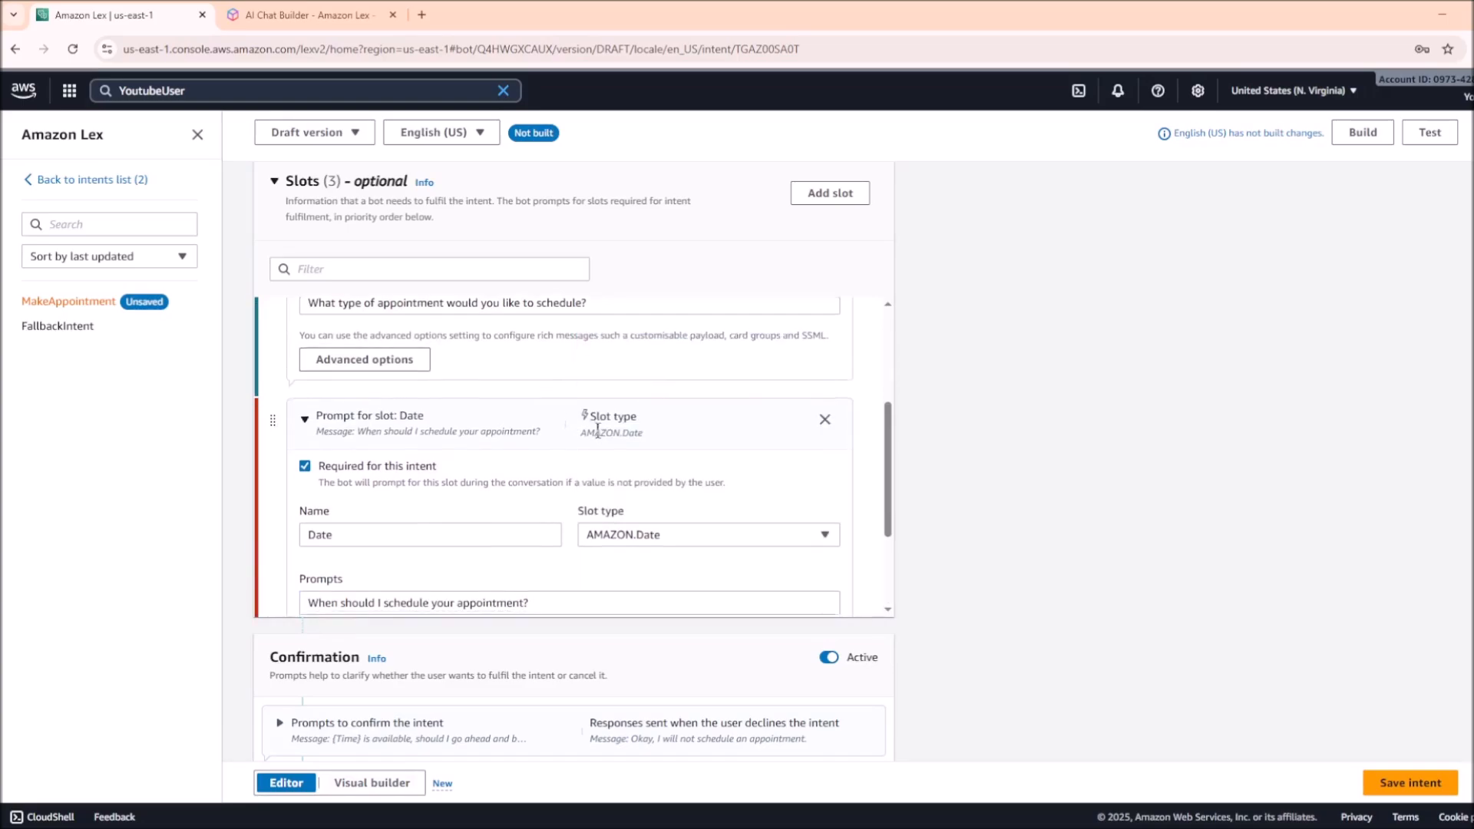
scroll(602, 436, "up", 3)
scroll(603, 437, "down", 4)
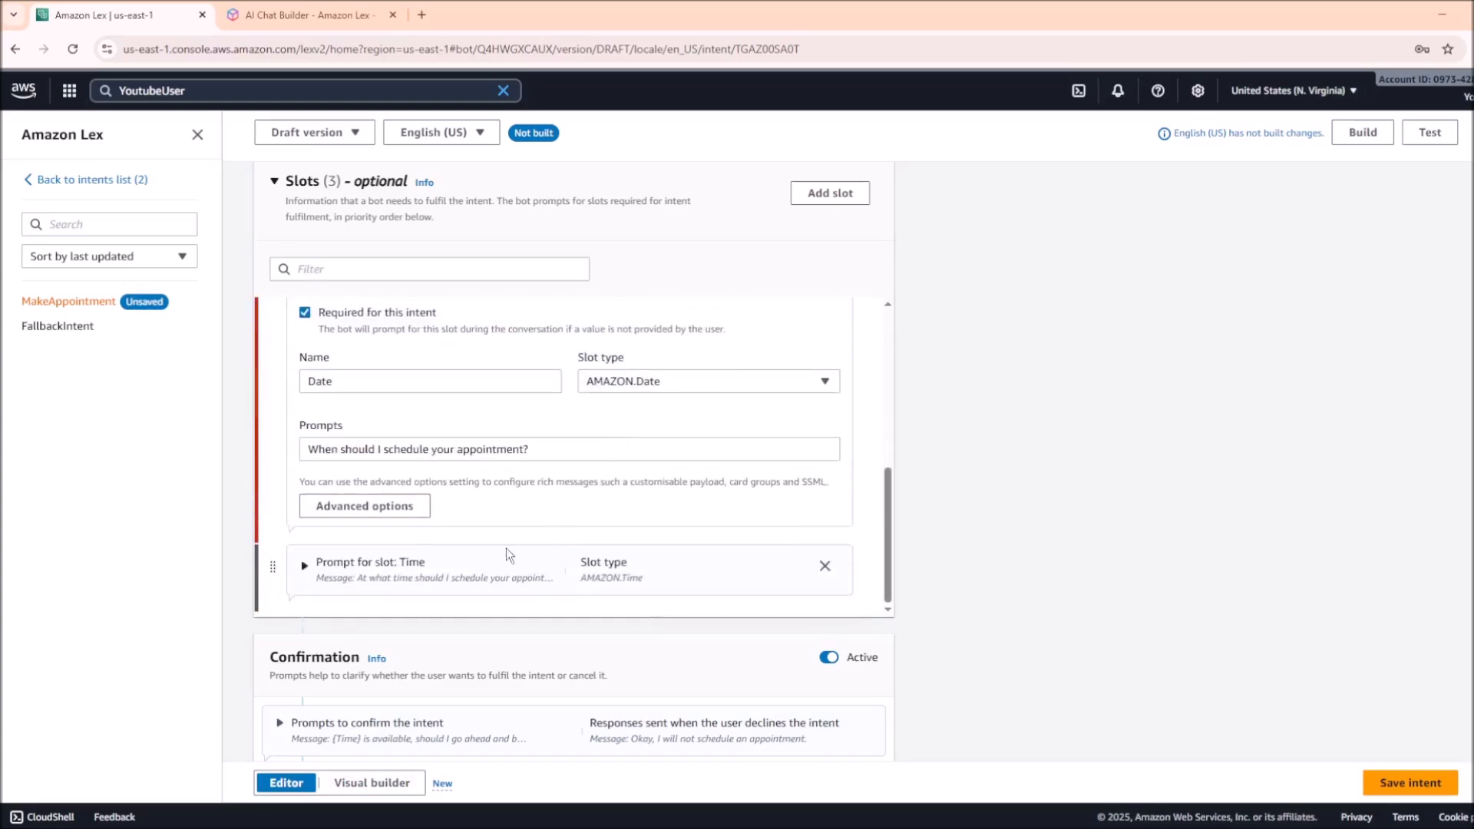
Expand the Time slot and look through its prompt and slot type options, keeping the current type
left_click(305, 566)
scroll(380, 549, "down", 1)
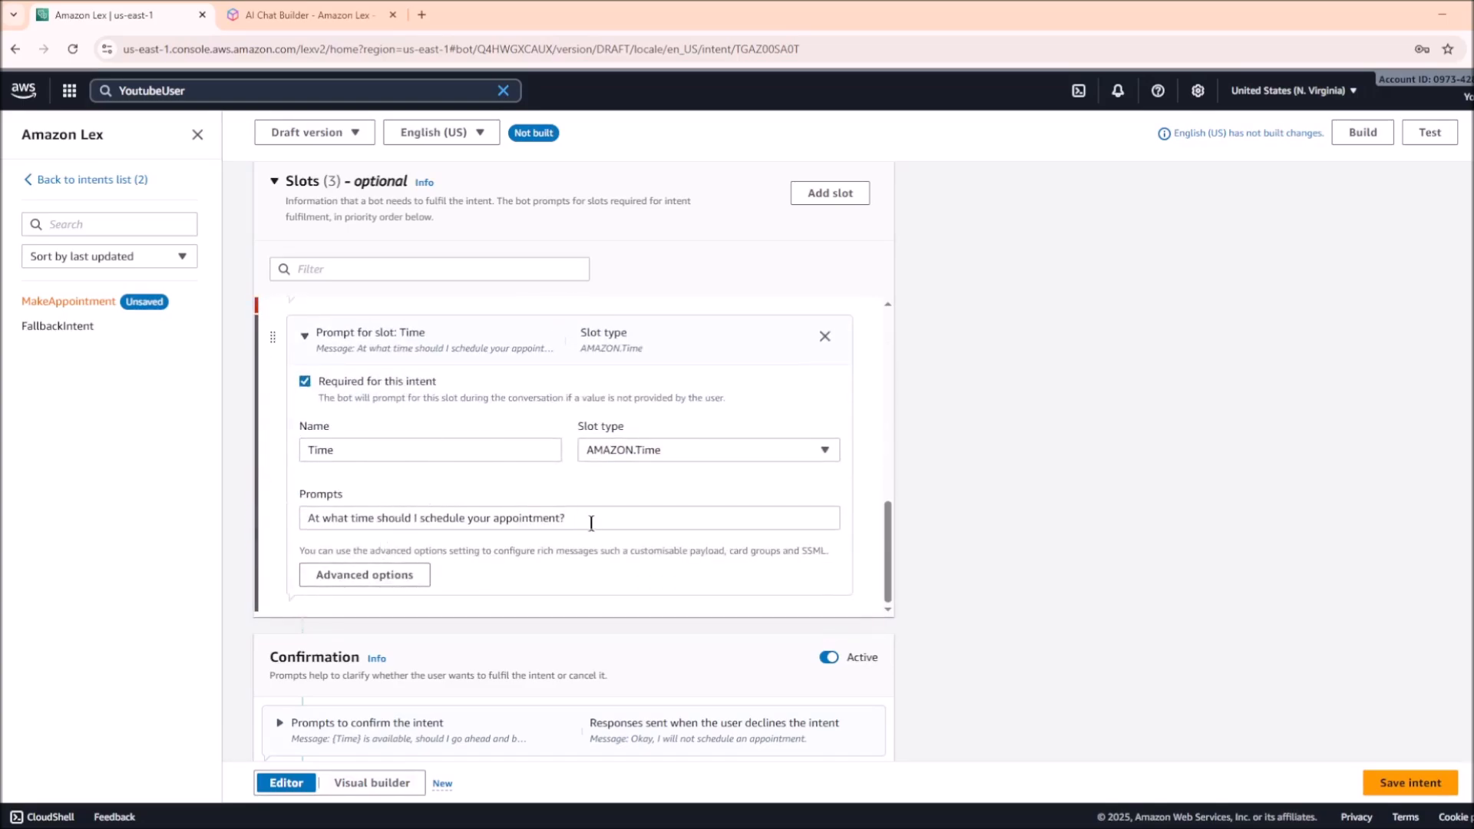
left_click_drag(590, 519, 275, 543)
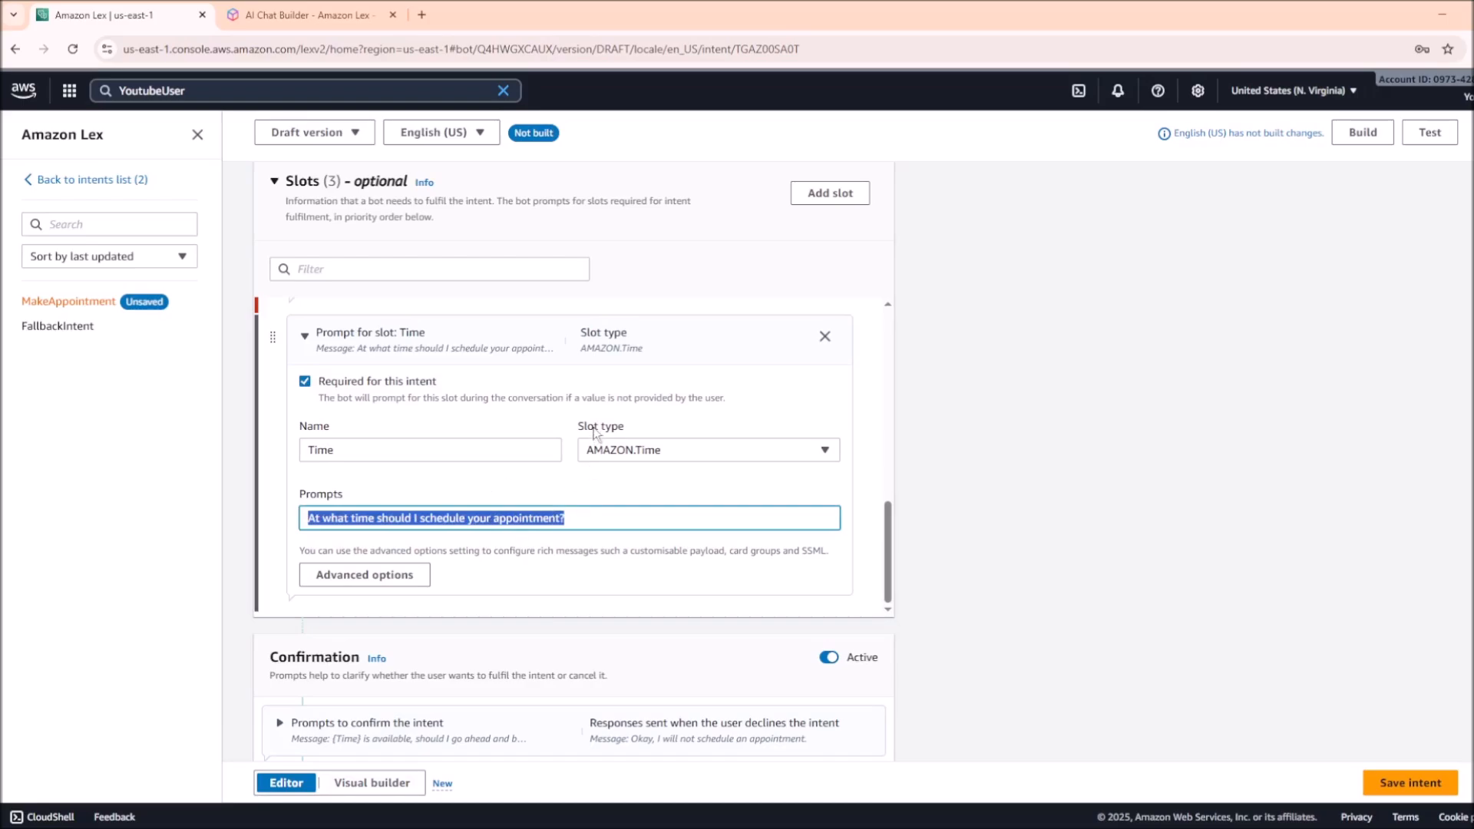
left_click(637, 452)
scroll(628, 492, "down", 2)
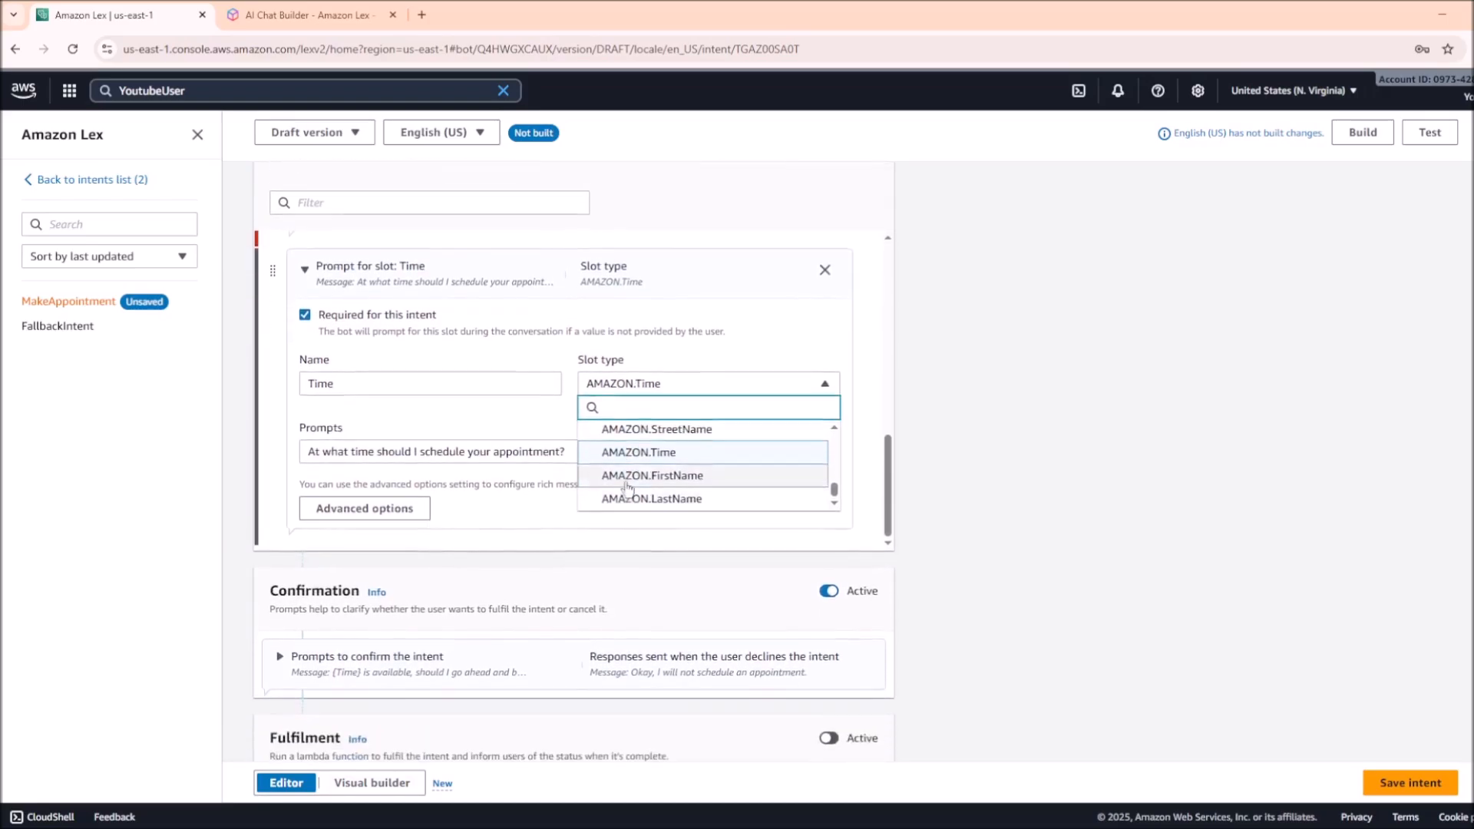
scroll(628, 492, "up", 10)
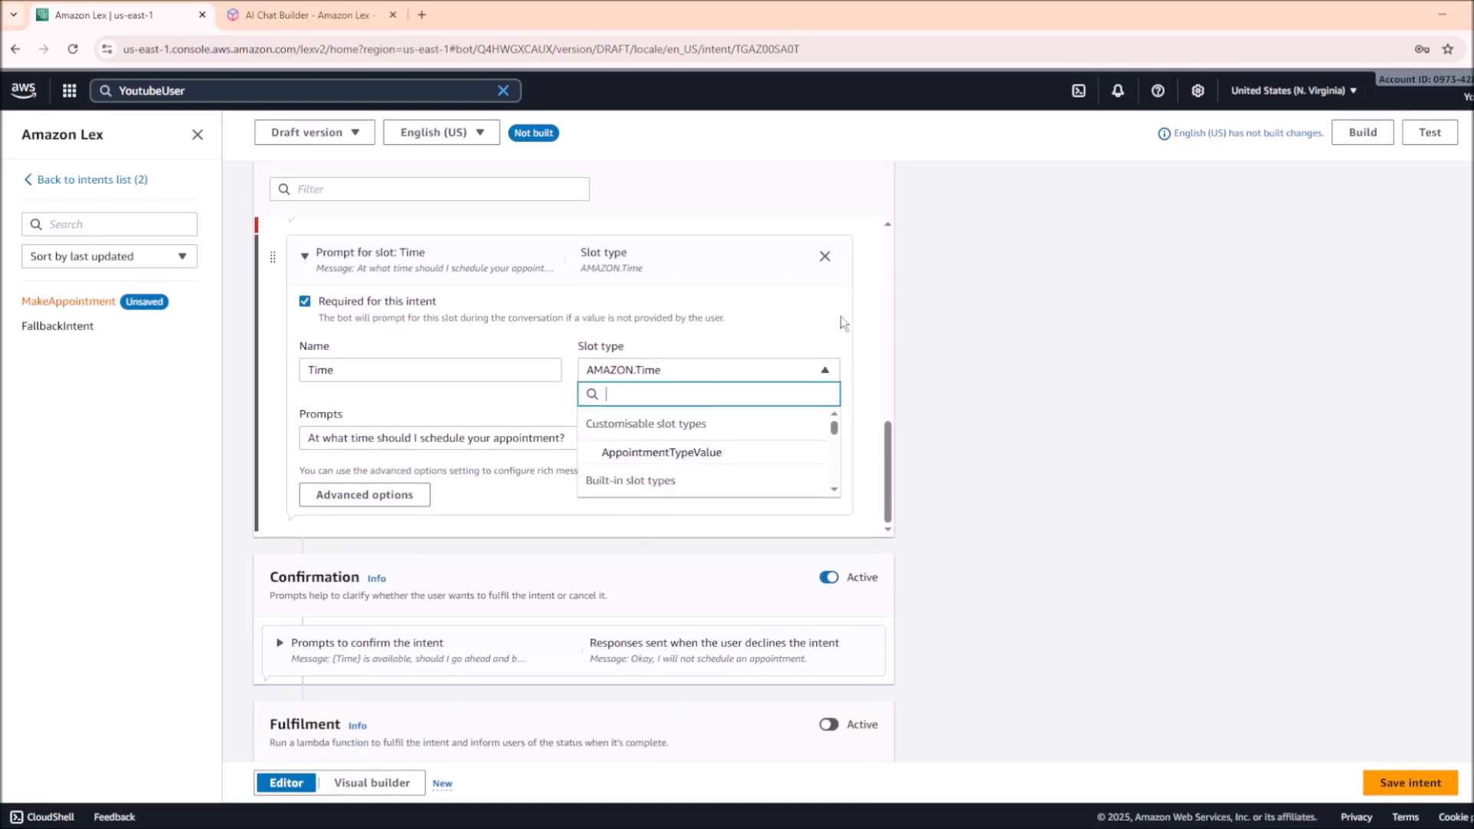
left_click(805, 350)
Expand the intent's confirmation prompts to read the confirmation prompt and decline response
scroll(668, 453, "down", 4)
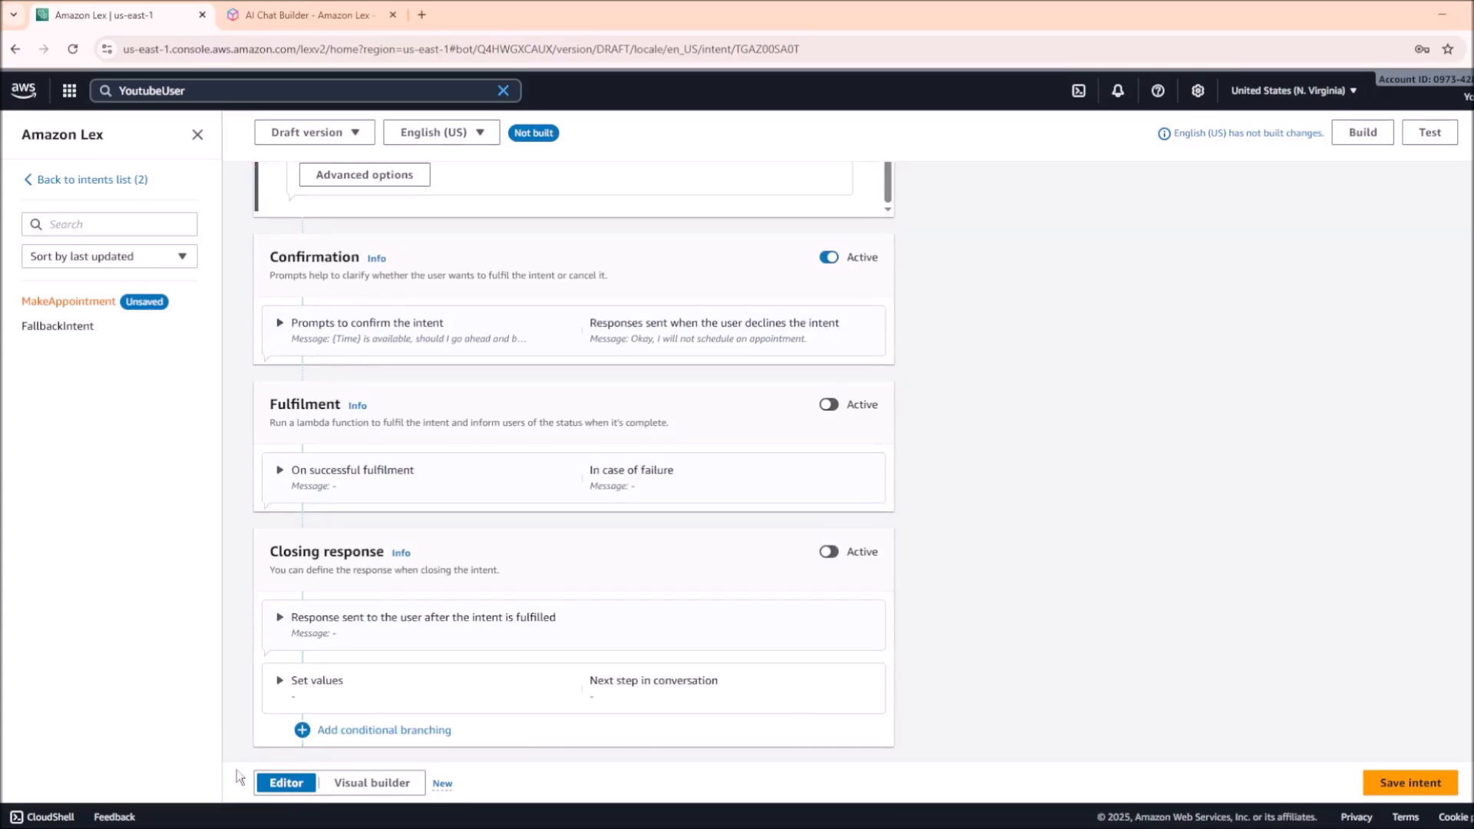
left_click(279, 323)
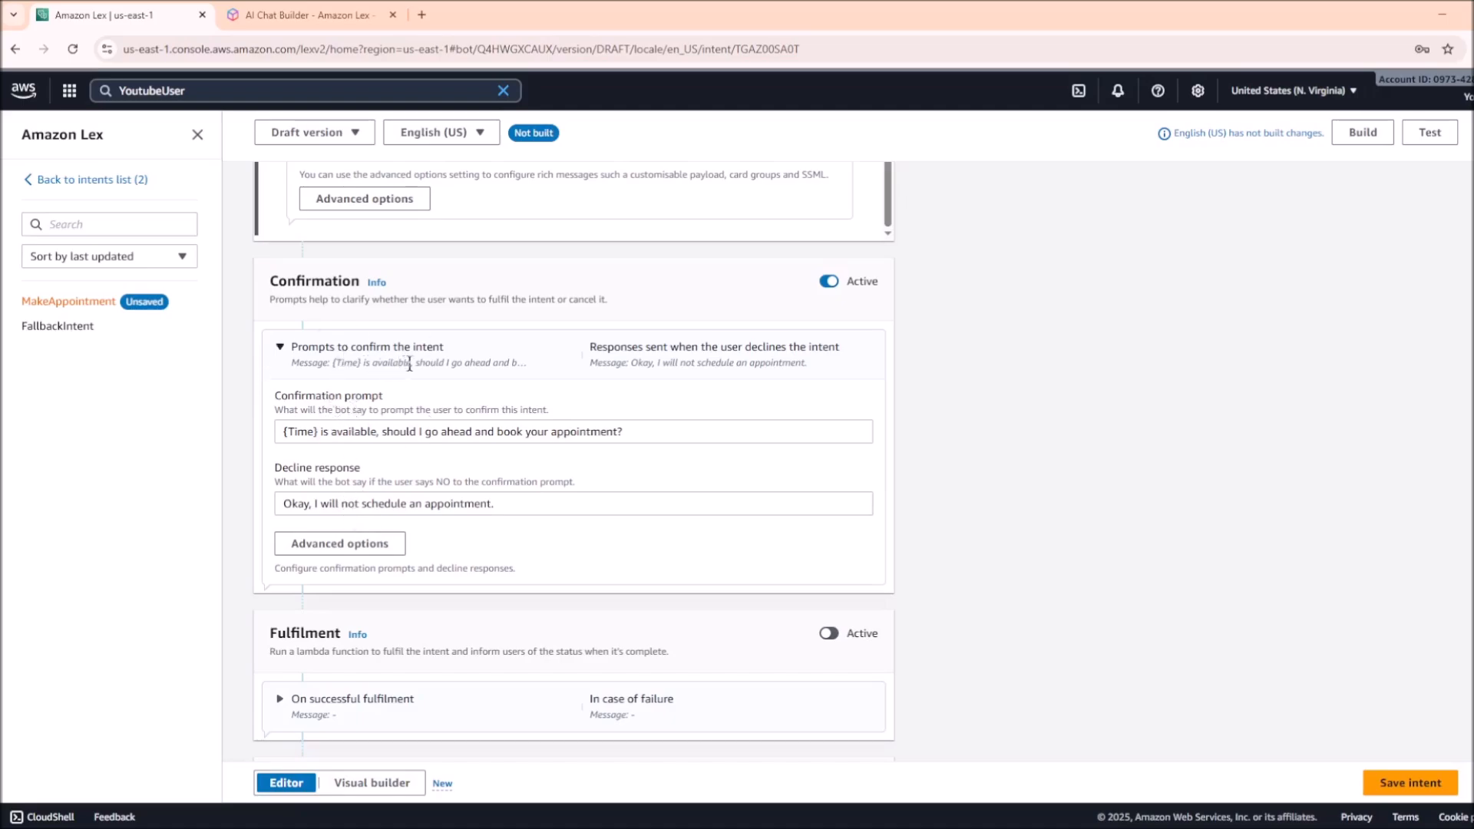
Read through the confirmation prompt and the decline response text of the MakeAppointment intent
left_click_drag(343, 432, 493, 431)
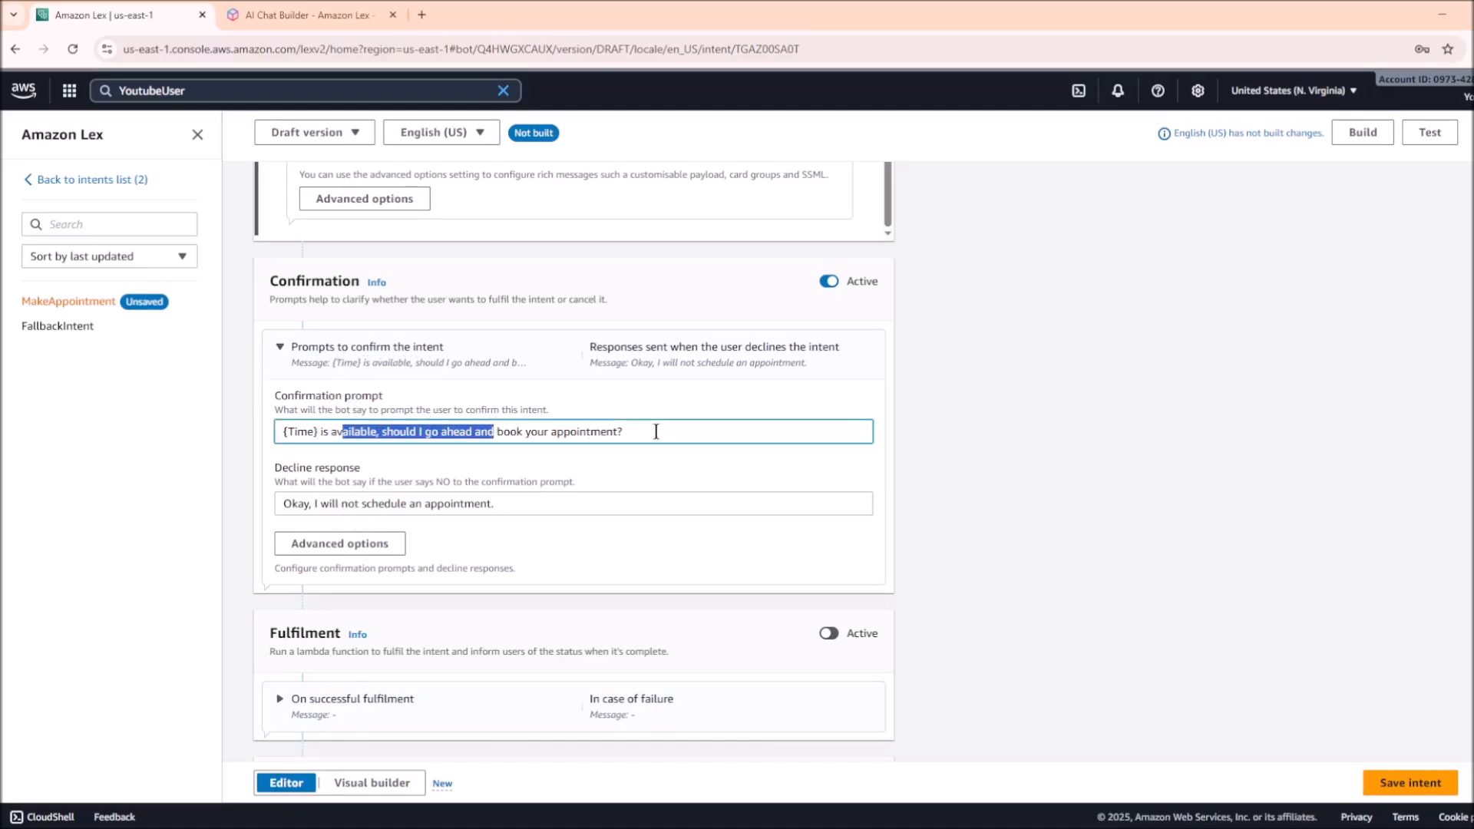
left_click_drag(657, 431, 421, 490)
left_click(480, 431)
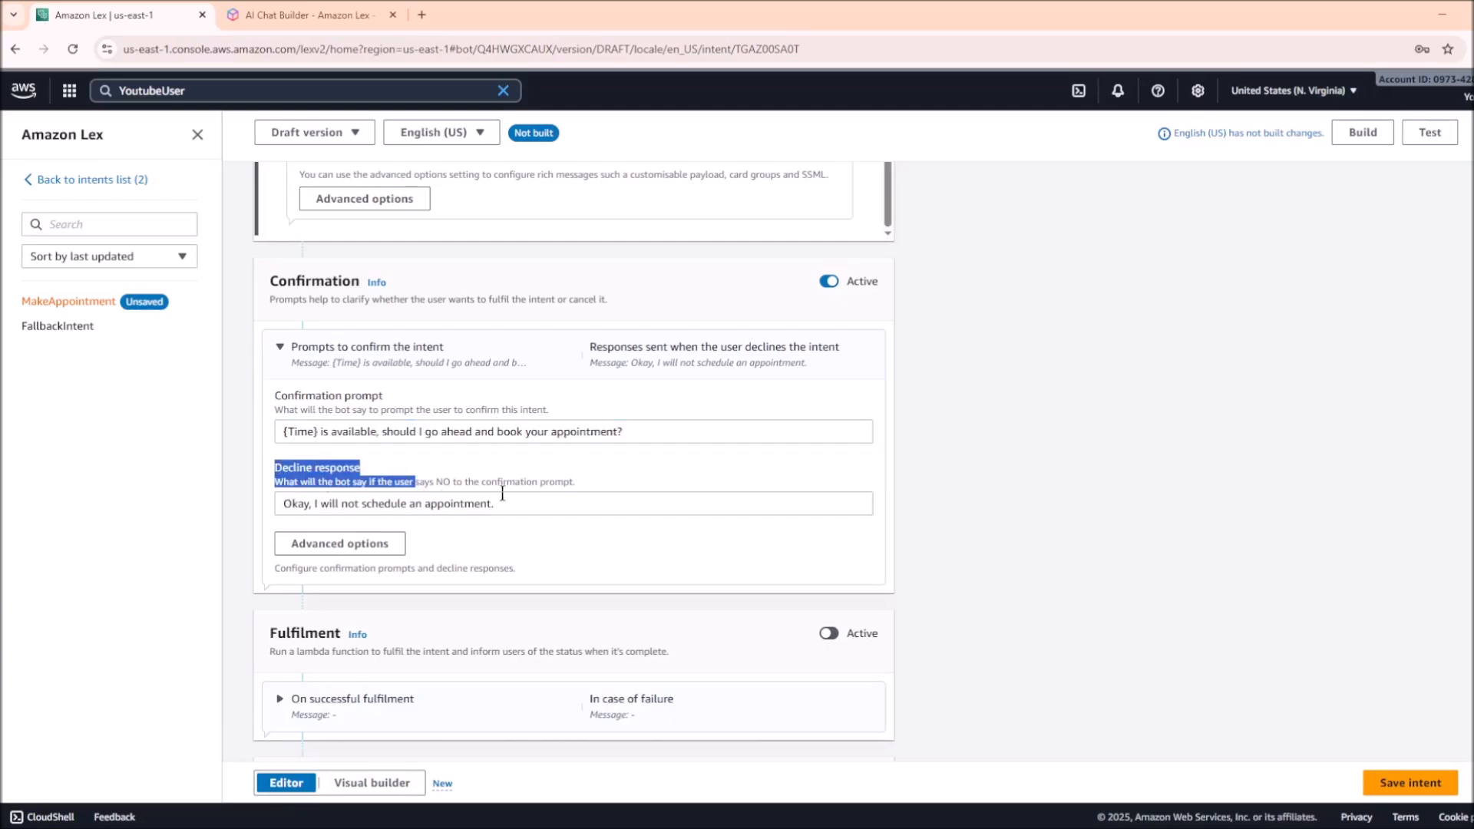
left_click(509, 504)
left_click_drag(510, 503, 263, 504)
Expand the success and failure responses in the Fulfilment section of the intent
scroll(404, 484, "down", 2)
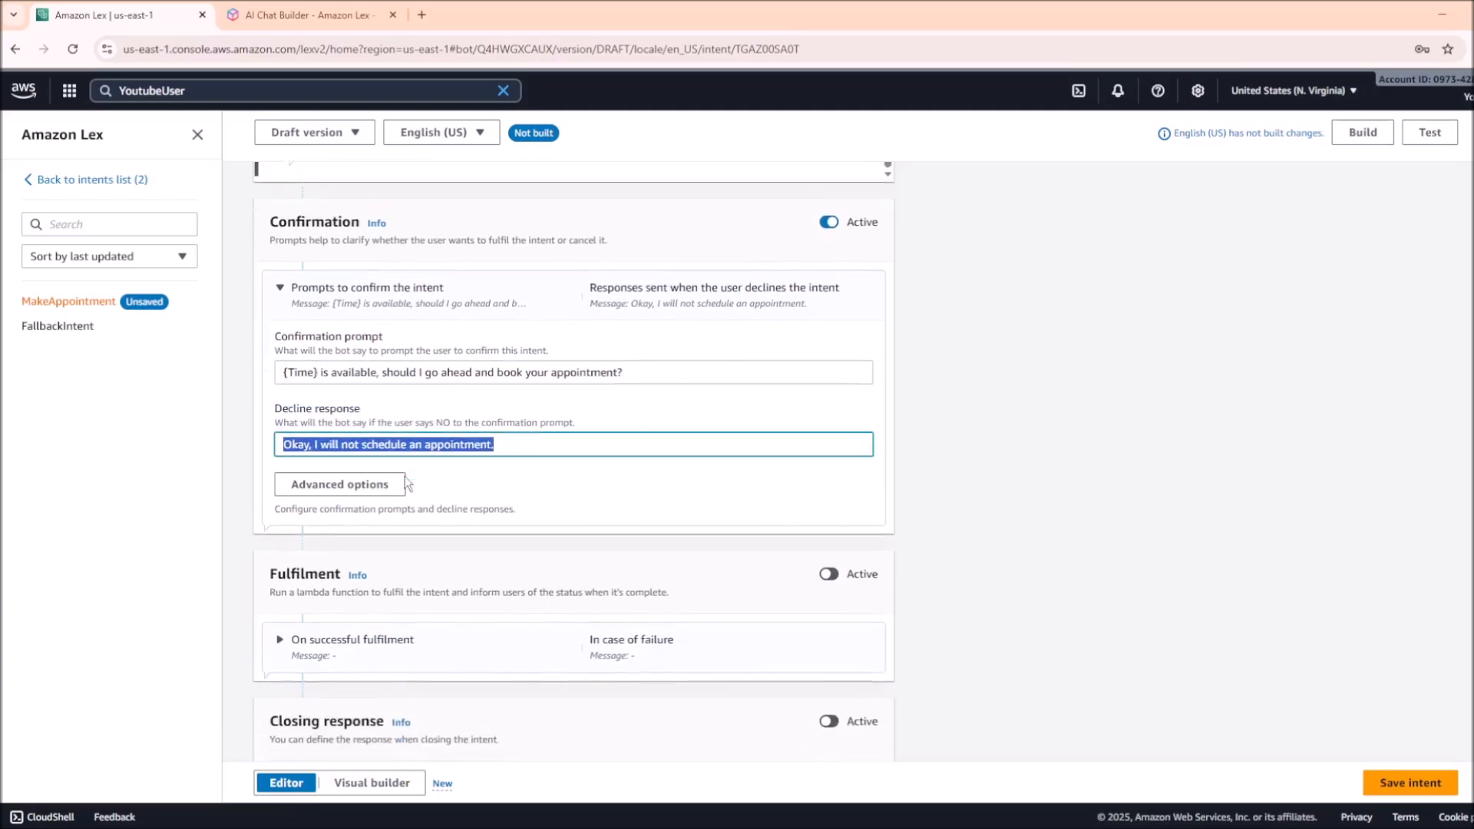
scroll(403, 476, "down", 4)
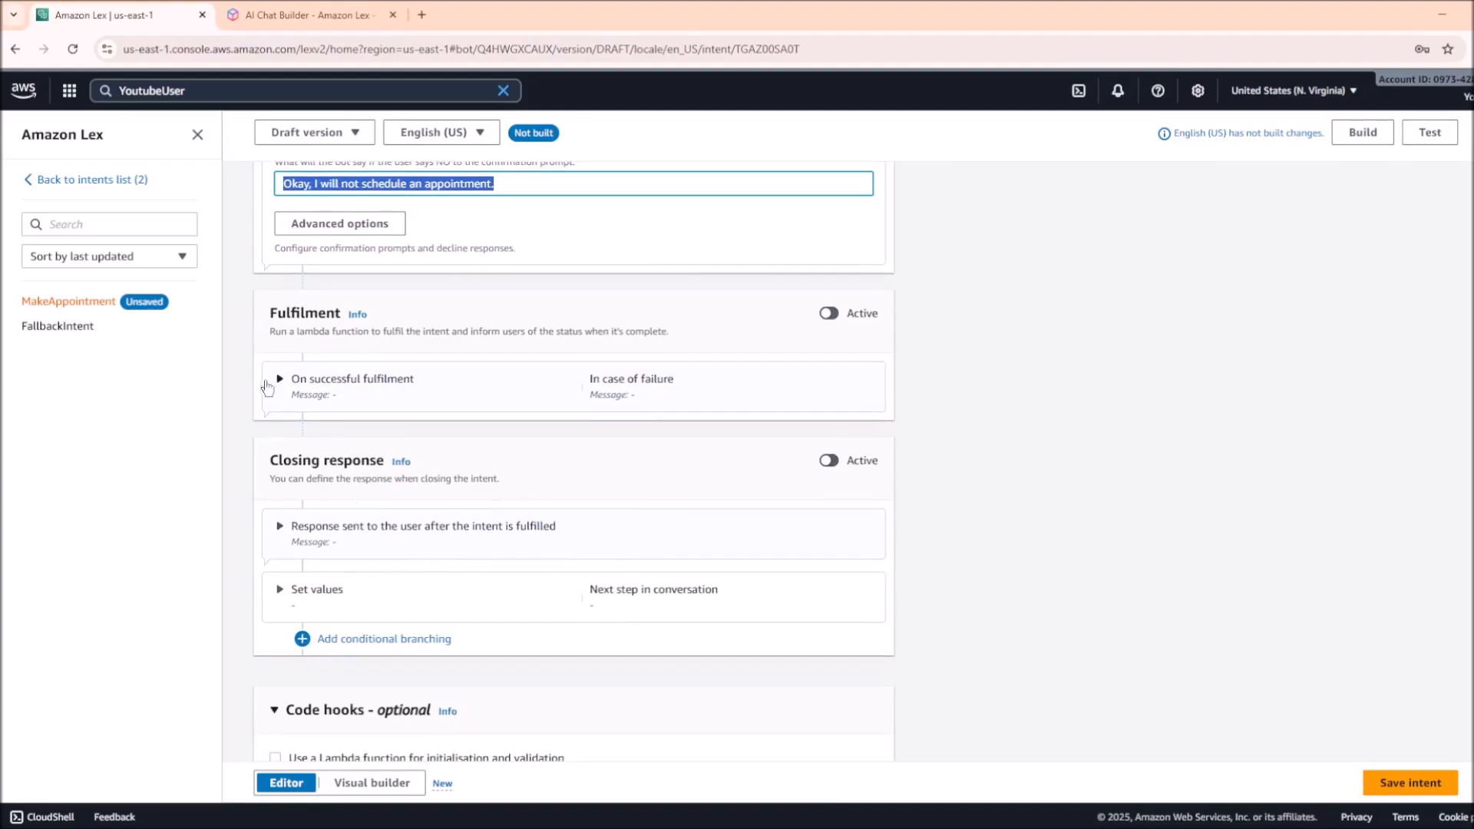
left_click(281, 384)
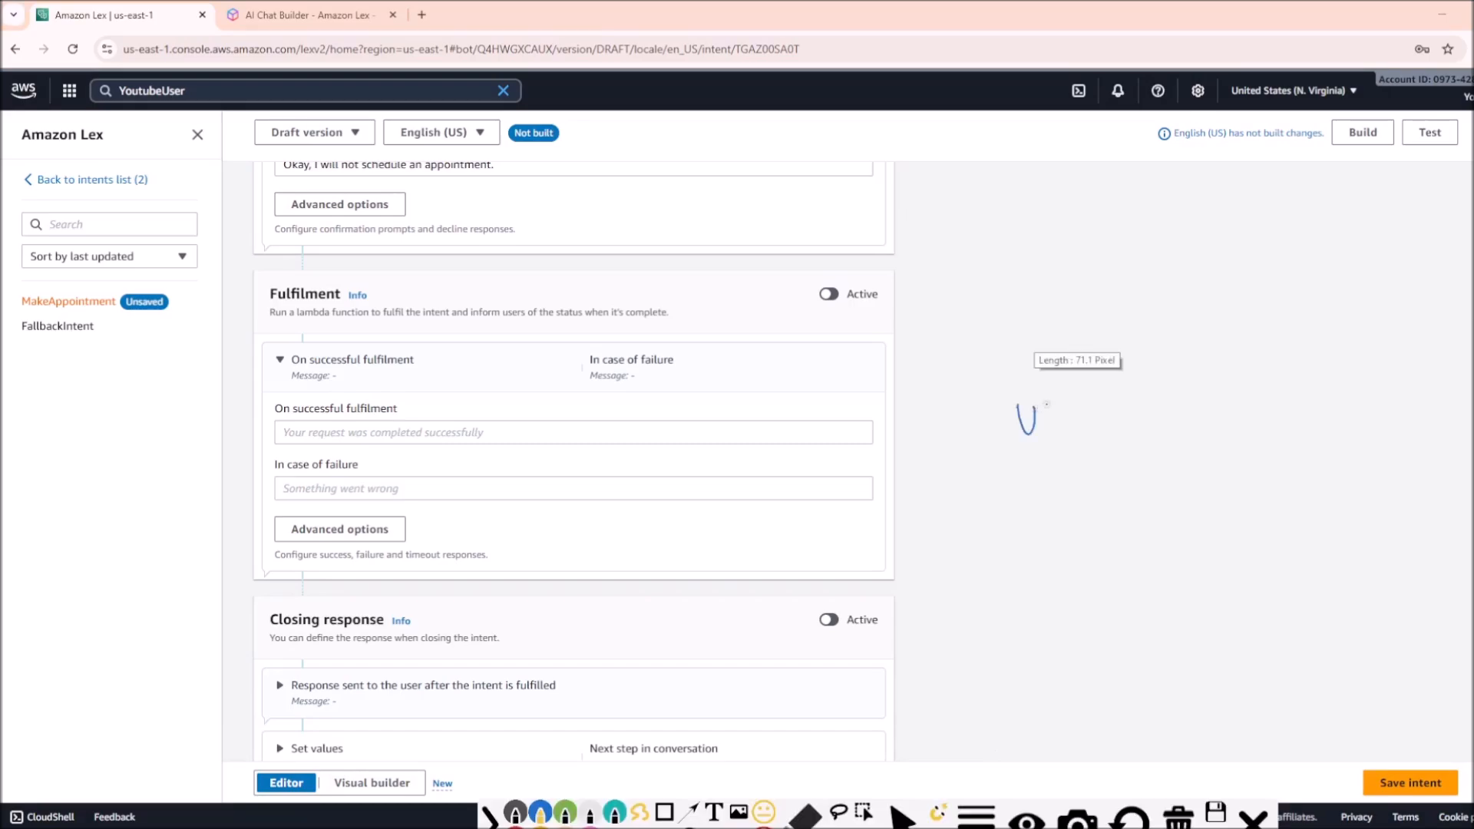
Sketch a boxed "UI" label with an arrow leading to a boxed "Lex" label in the empty space beside the form
mouse_move(1052, 400)
left_mouse_down()
mouse_move(1054, 424)
mouse_move(1060, 398)
left_mouse_up()
mouse_move(1038, 428)
left_mouse_down()
mouse_move(1070, 420)
mouse_move(1000, 456)
mouse_move(1045, 388)
mouse_move(1083, 435)
mouse_move(1000, 457)
left_mouse_up()
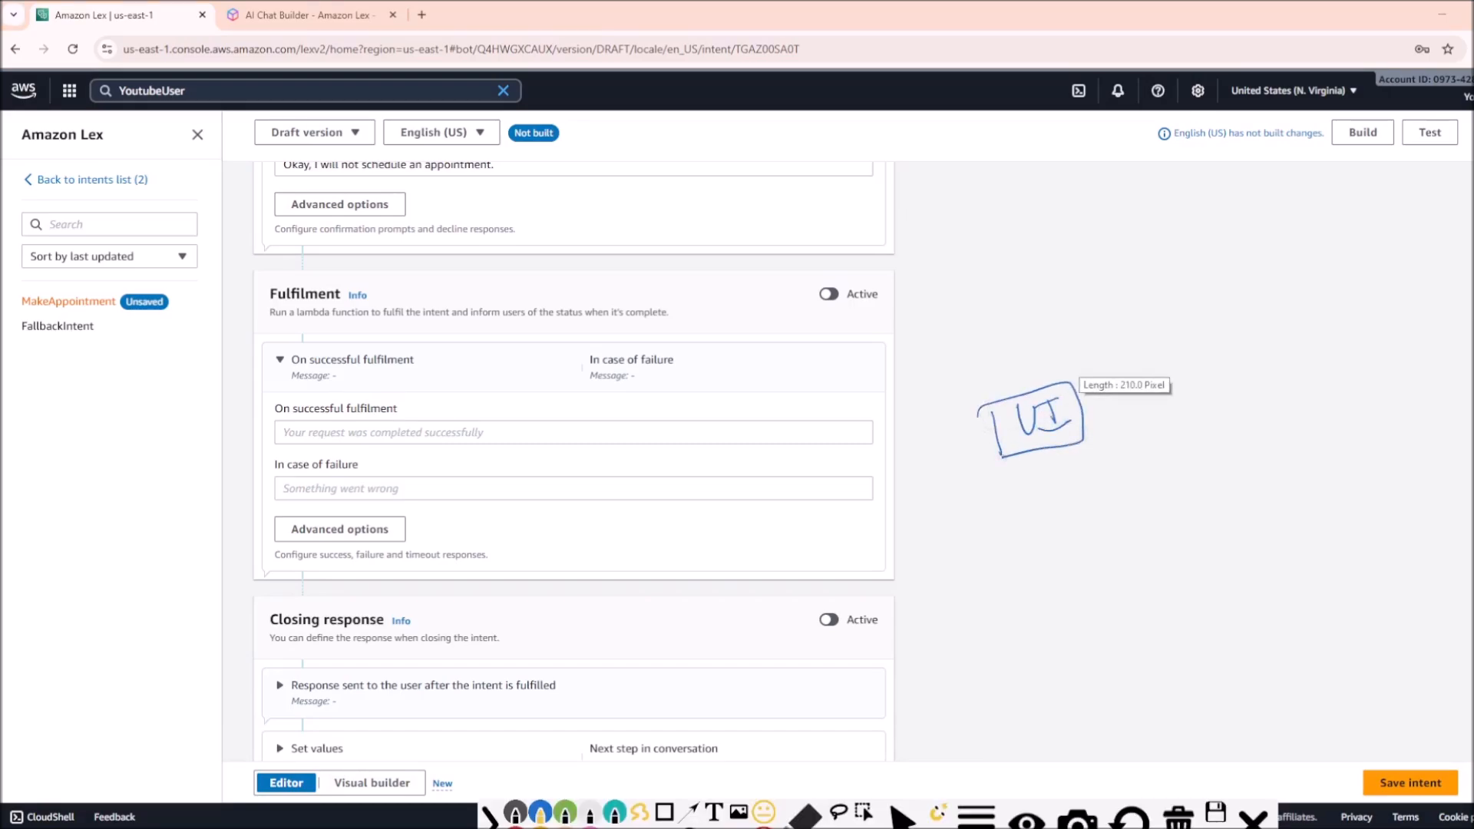
left_click_drag(1085, 414, 1137, 397)
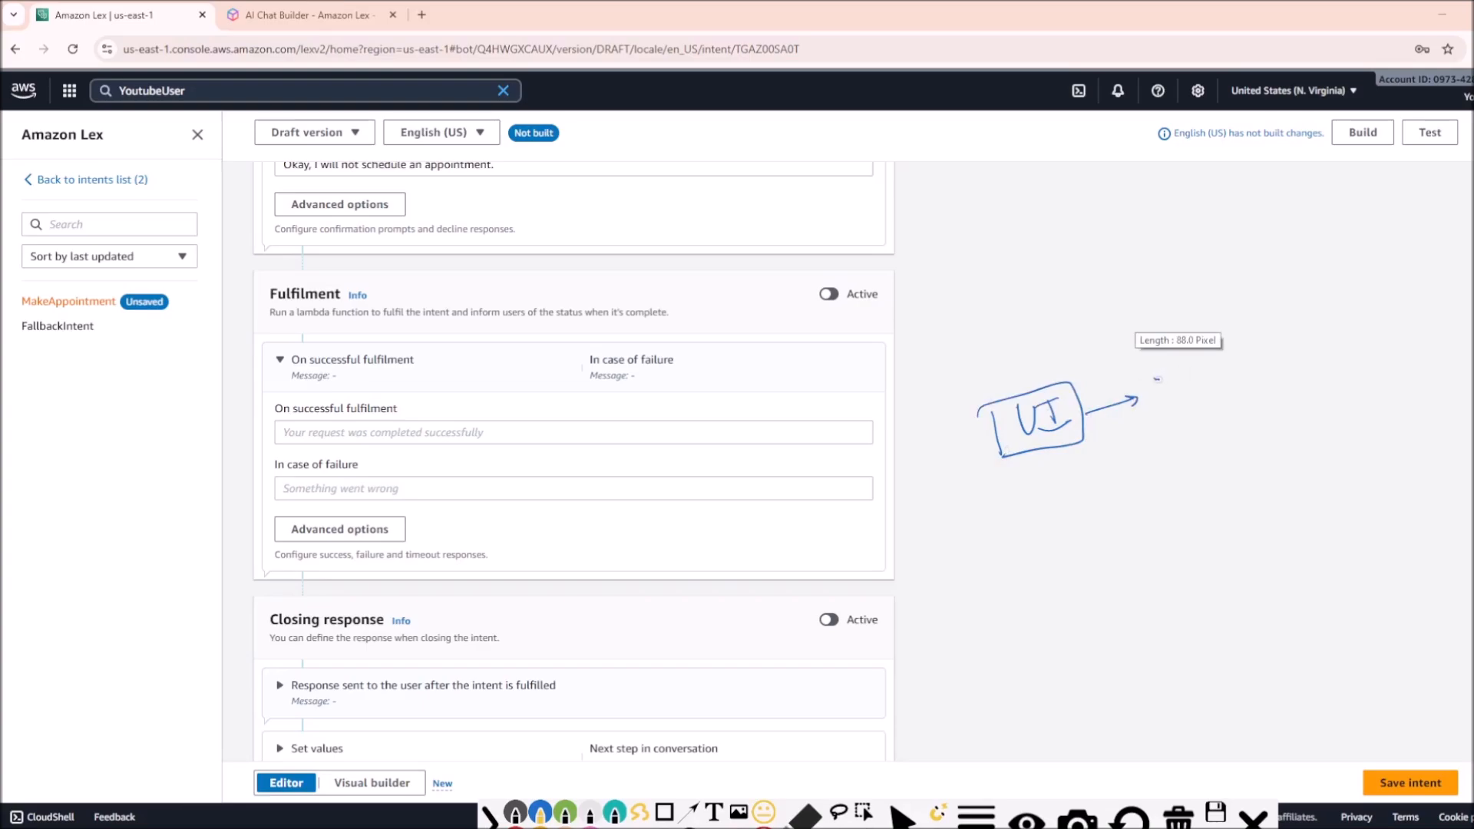
mouse_move(1158, 376)
left_mouse_down()
mouse_move(1167, 403)
mouse_move(1199, 390)
mouse_move(1151, 418)
mouse_move(1210, 367)
mouse_move(1210, 415)
mouse_move(1140, 432)
left_mouse_up()
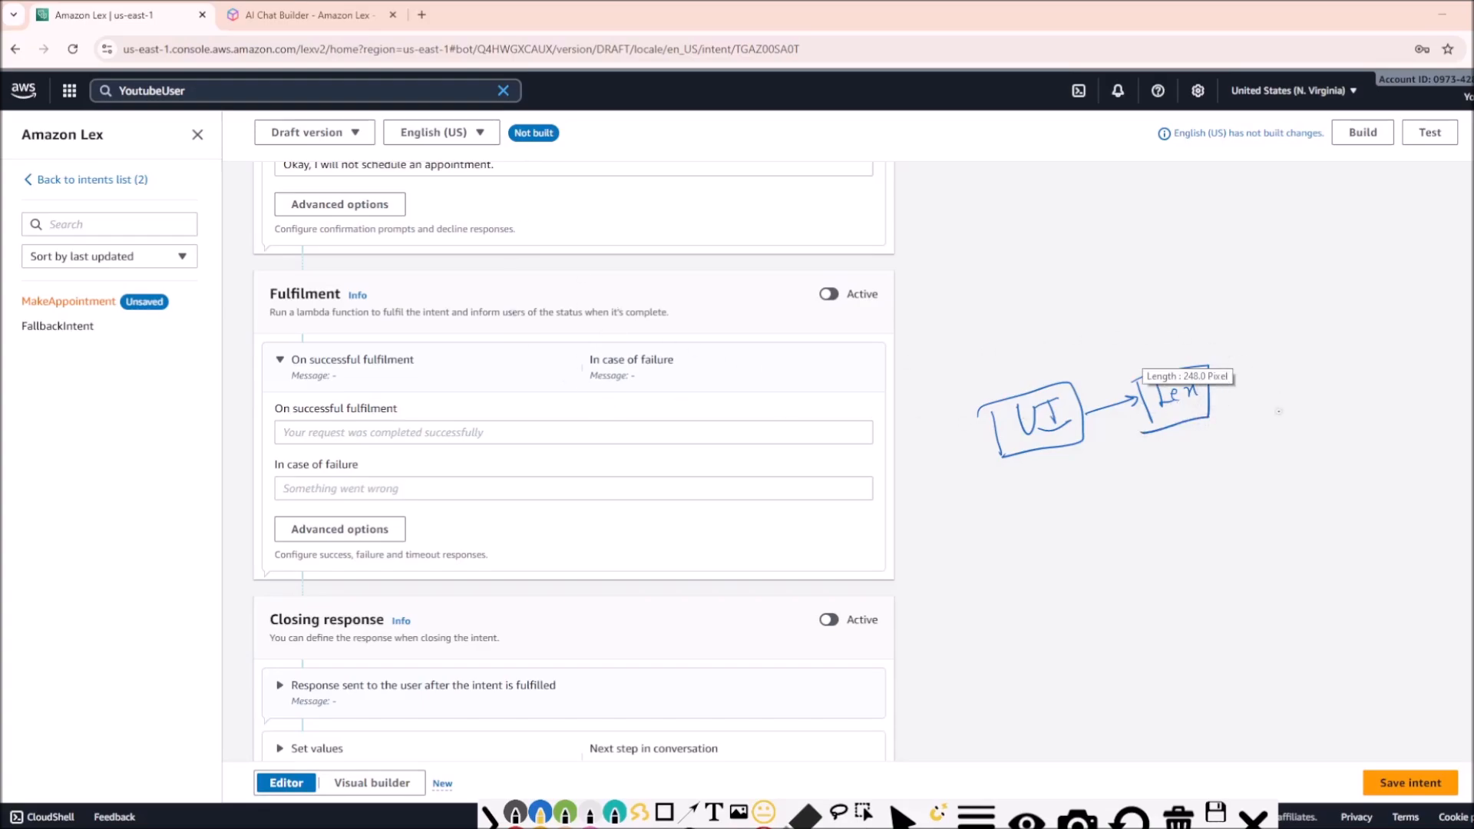
Draw an arrow from Lex to a circled "Slots" label and list app type, where and when beneath it, joined by a brace
mouse_move(1219, 397)
left_mouse_down()
mouse_move(1283, 399)
mouse_move(1312, 373)
left_mouse_up()
right_click(1259, 364)
left_click(868, 372)
left_click_drag(1317, 377, 1311, 392)
mouse_move(1267, 410)
left_mouse_down()
mouse_move(1290, 362)
mouse_move(1322, 380)
mouse_move(1247, 443)
mouse_move(1282, 453)
mouse_move(1309, 427)
mouse_move(1317, 454)
mouse_move(1342, 427)
left_mouse_up()
mouse_move(1245, 459)
left_mouse_down()
mouse_move(1259, 474)
mouse_move(1327, 473)
left_mouse_up()
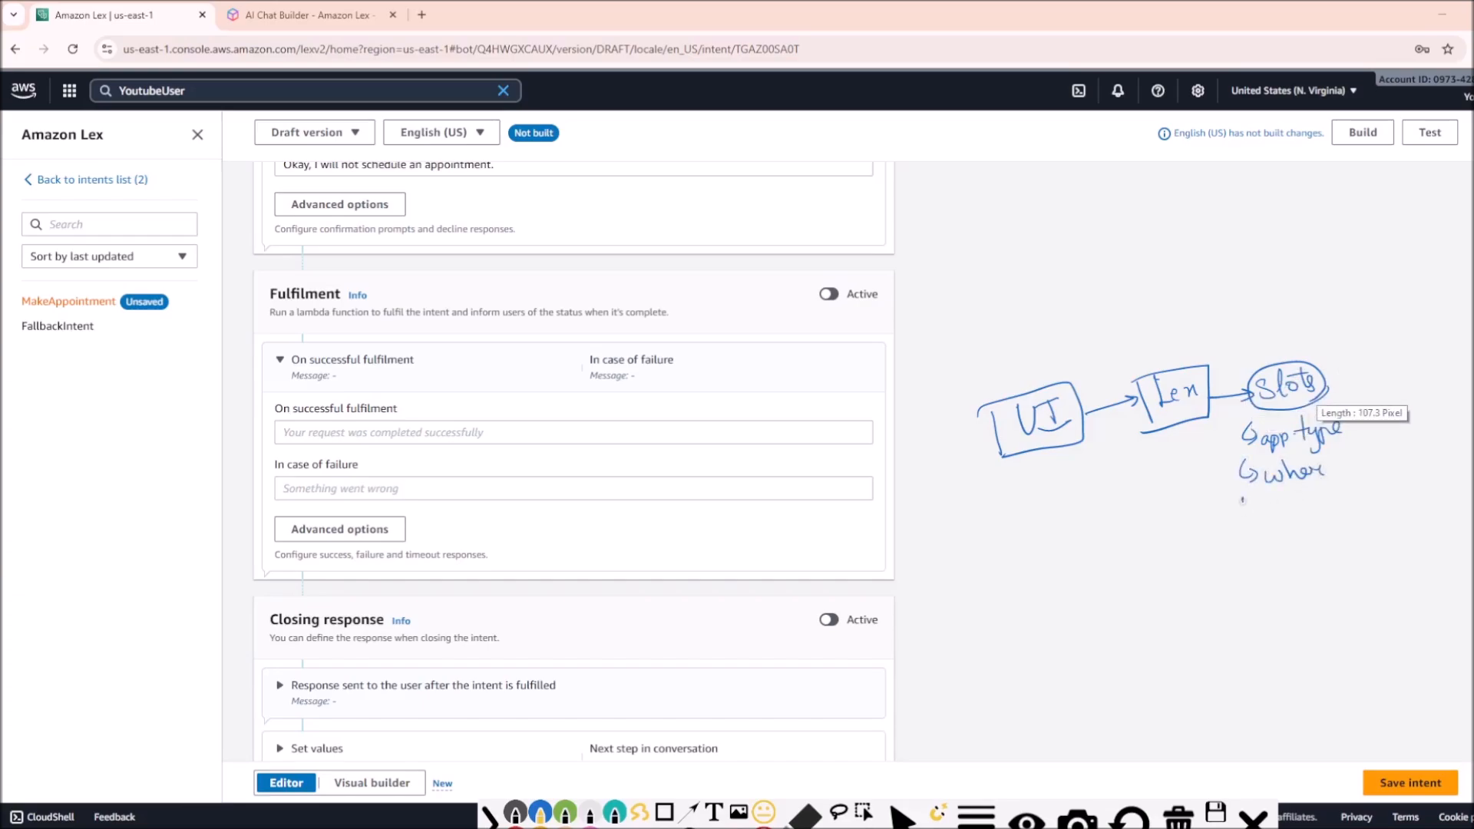
left_click_drag(1242, 500, 1328, 507)
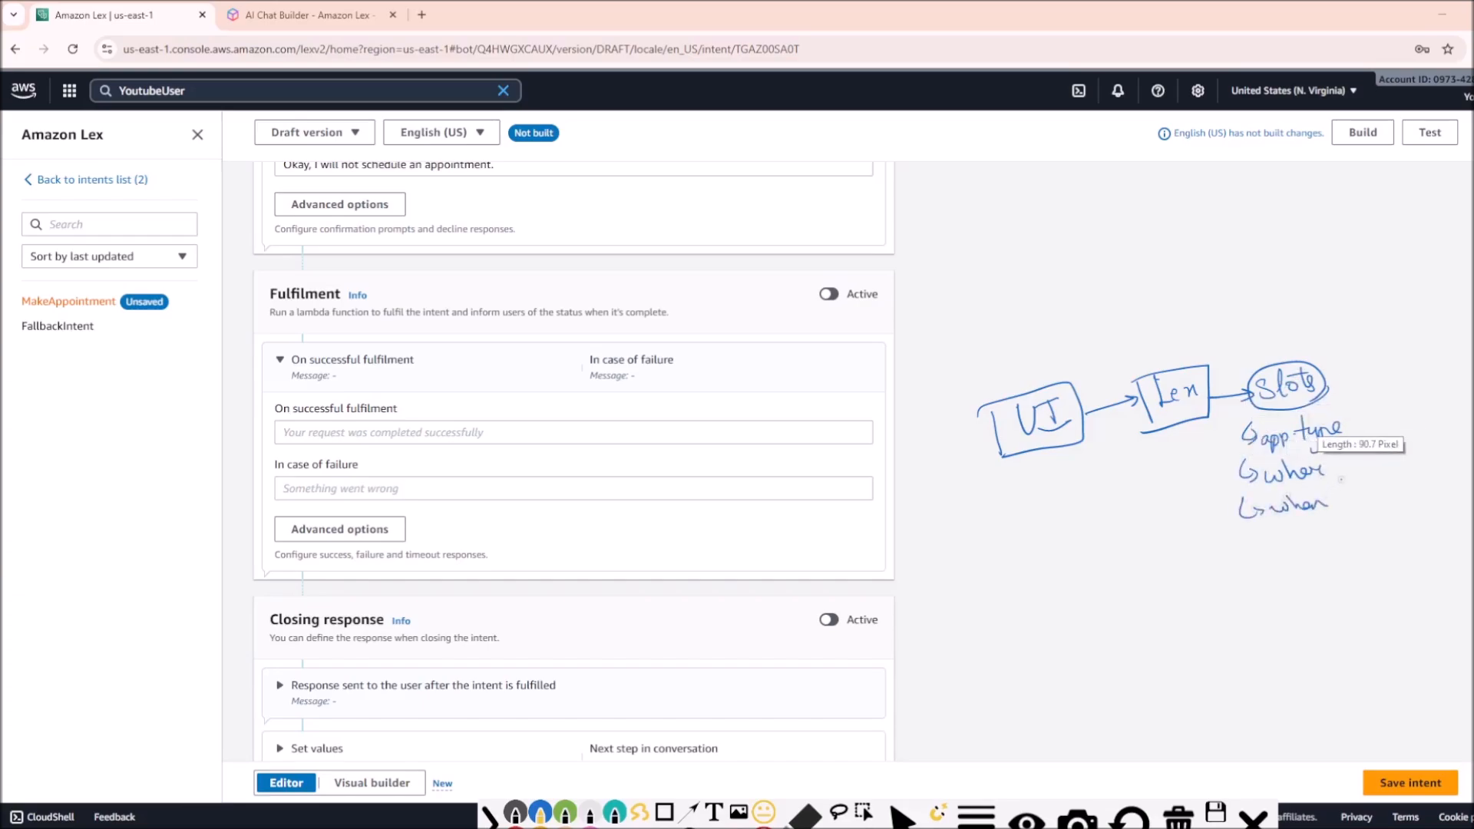
left_click_drag(1339, 409, 1355, 516)
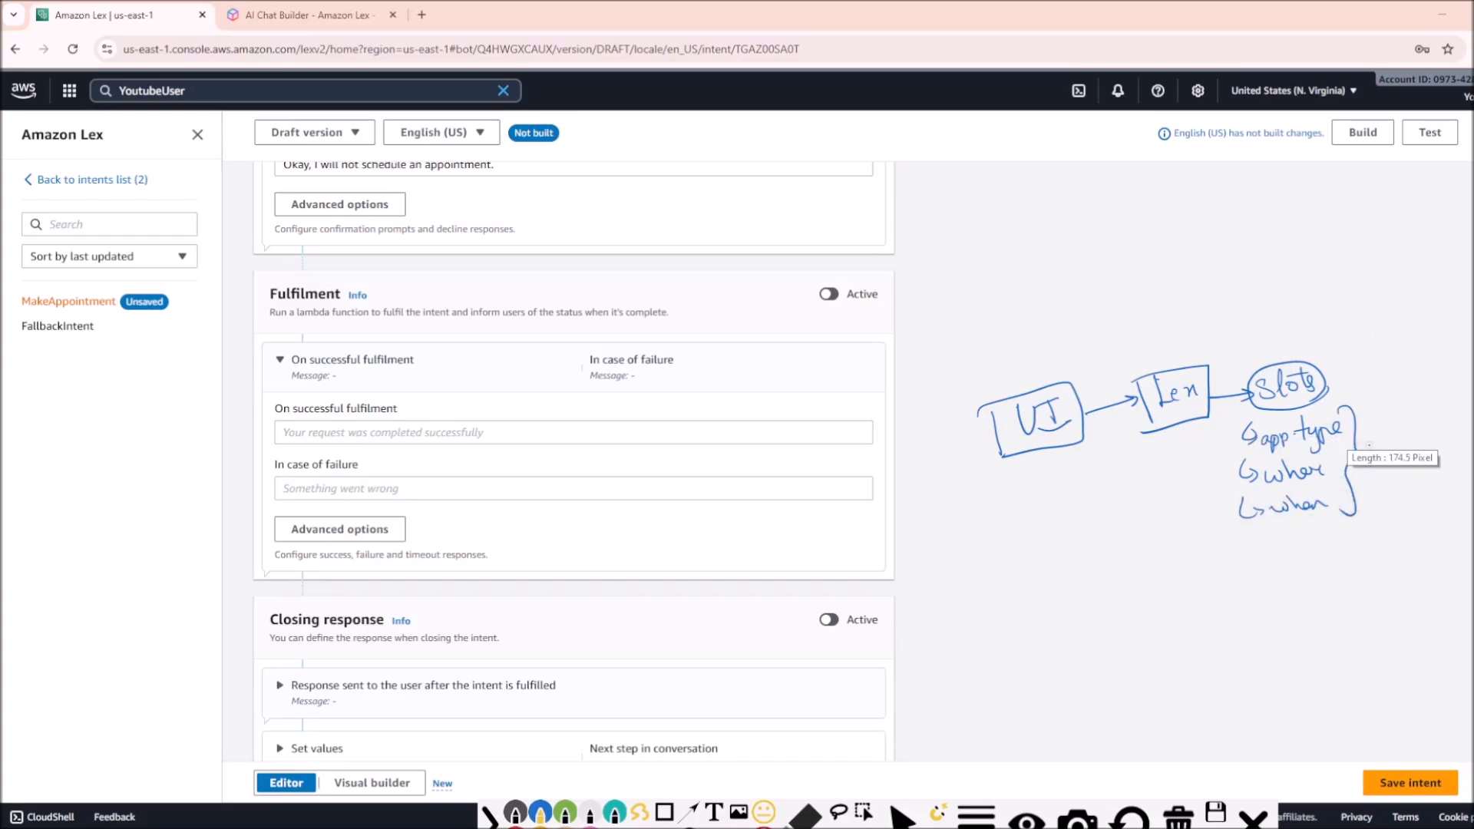
Draw a curved arrow from the slot list down to a boxed "AWS Lambda" label
mouse_move(1372, 443)
left_mouse_down()
mouse_move(1408, 469)
mouse_move(1302, 577)
mouse_move(1319, 572)
left_mouse_up()
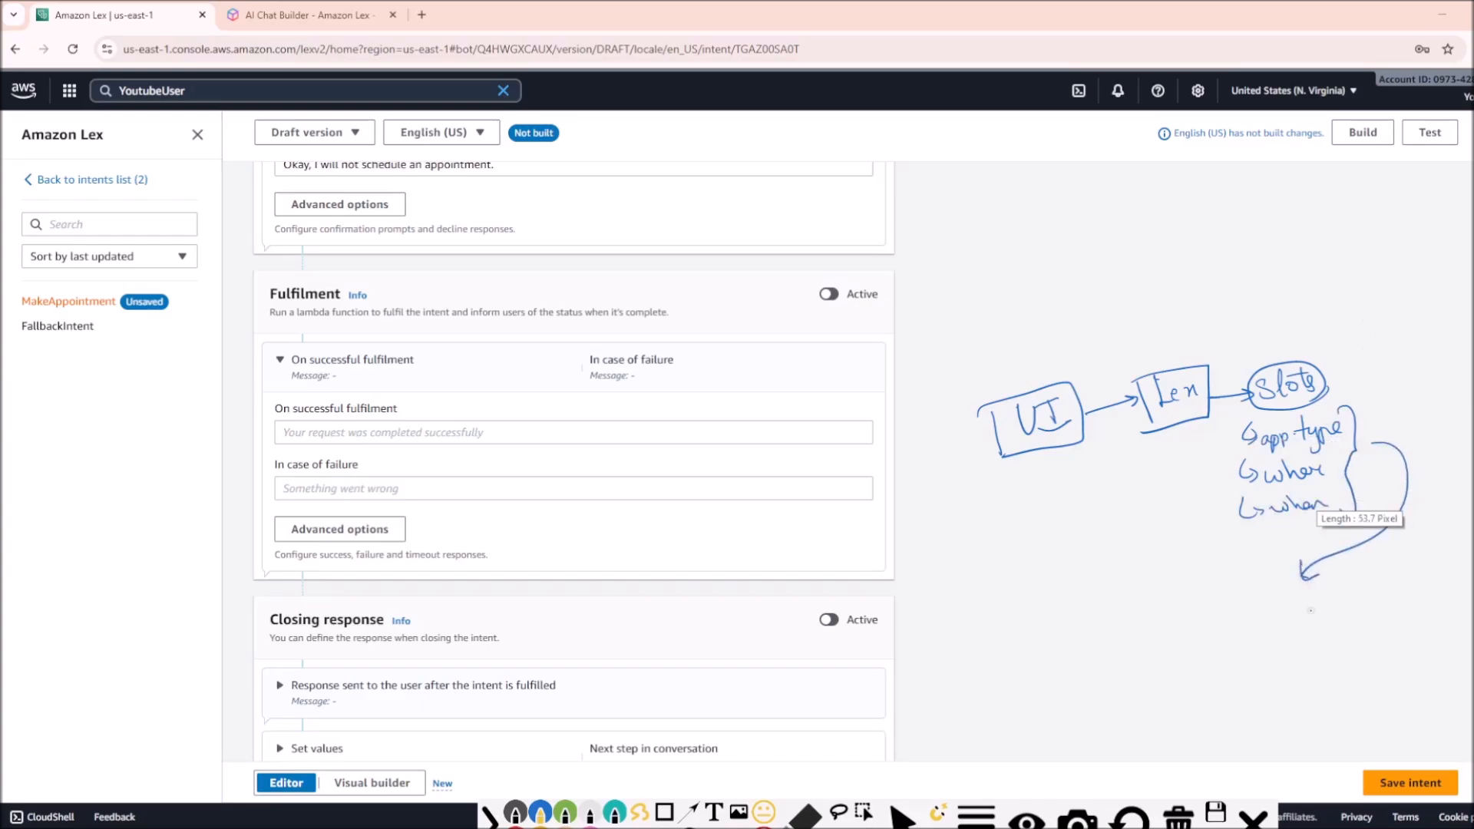
mouse_move(1254, 615)
left_mouse_down()
mouse_move(1295, 649)
mouse_move(1313, 615)
mouse_move(1332, 649)
left_mouse_up()
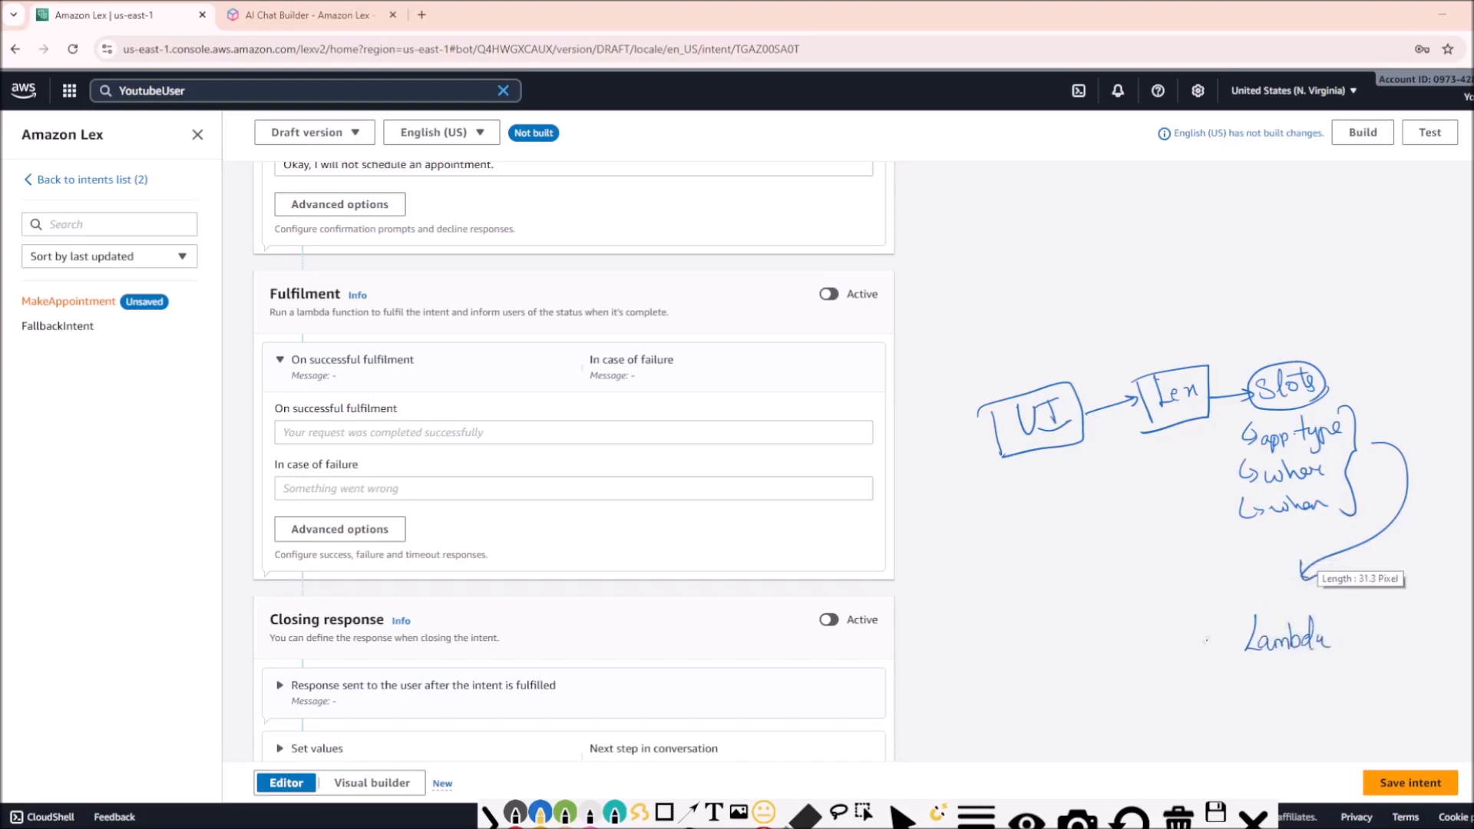
mouse_move(1182, 653)
left_mouse_down()
mouse_move(1212, 637)
mouse_move(1211, 651)
mouse_move(1340, 661)
mouse_move(1328, 607)
mouse_move(1290, 590)
mouse_move(1157, 608)
mouse_move(1160, 672)
left_mouse_up()
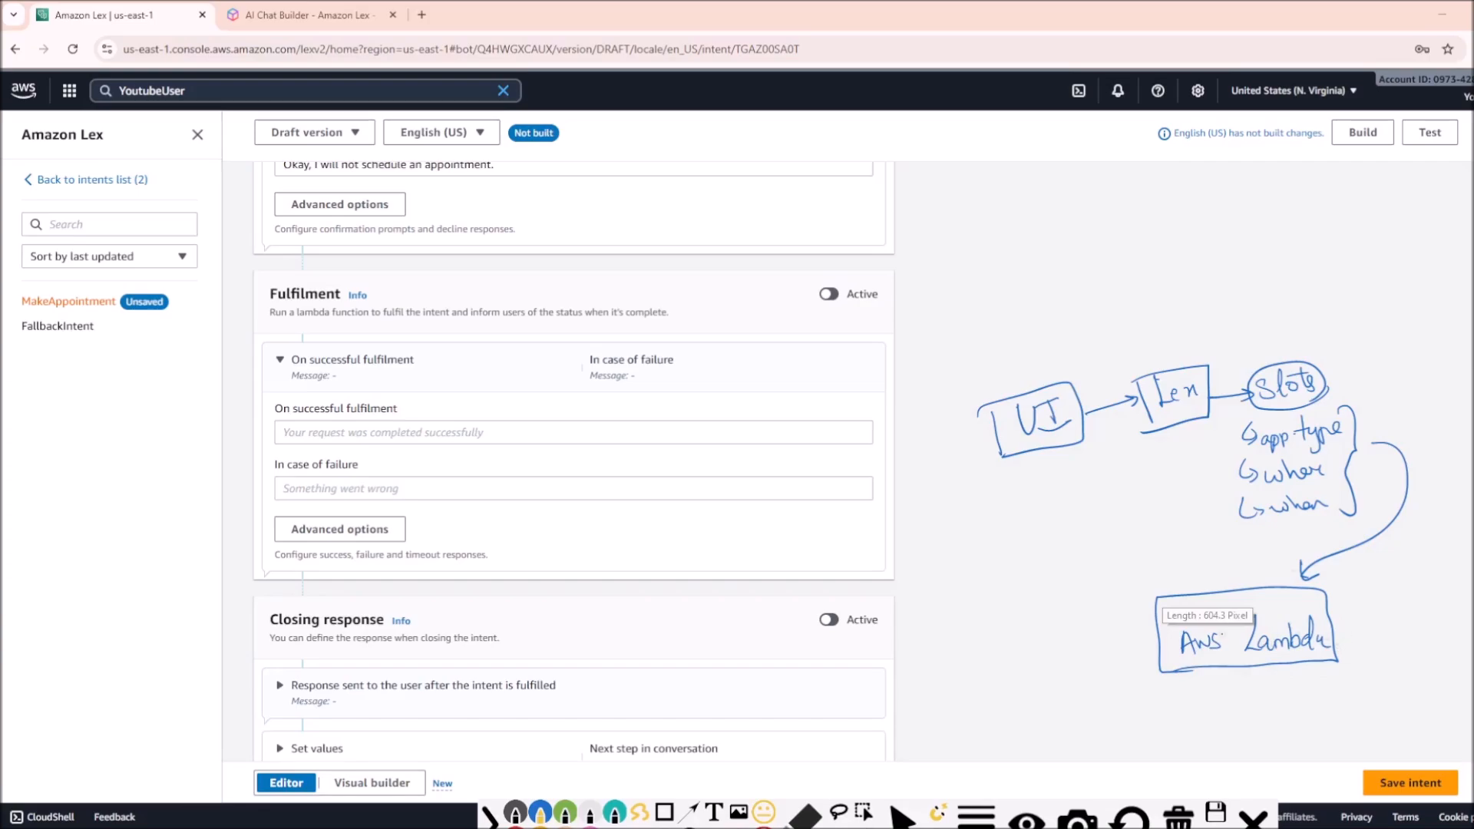
Add a circled "DB / Backend" label below AWS Lambda, with arrows running in both directions between them
mouse_move(1214, 690)
left_mouse_down()
mouse_move(1216, 716)
mouse_move(1227, 708)
mouse_move(1197, 757)
mouse_move(1242, 774)
mouse_move(1275, 758)
left_mouse_up()
mouse_move(1299, 742)
left_mouse_down()
mouse_move(1351, 743)
mouse_move(1361, 717)
mouse_move(1267, 773)
mouse_move(1174, 757)
left_mouse_up()
left_click_drag(1207, 702, 1227, 704)
left_click_drag(1176, 756, 1329, 766)
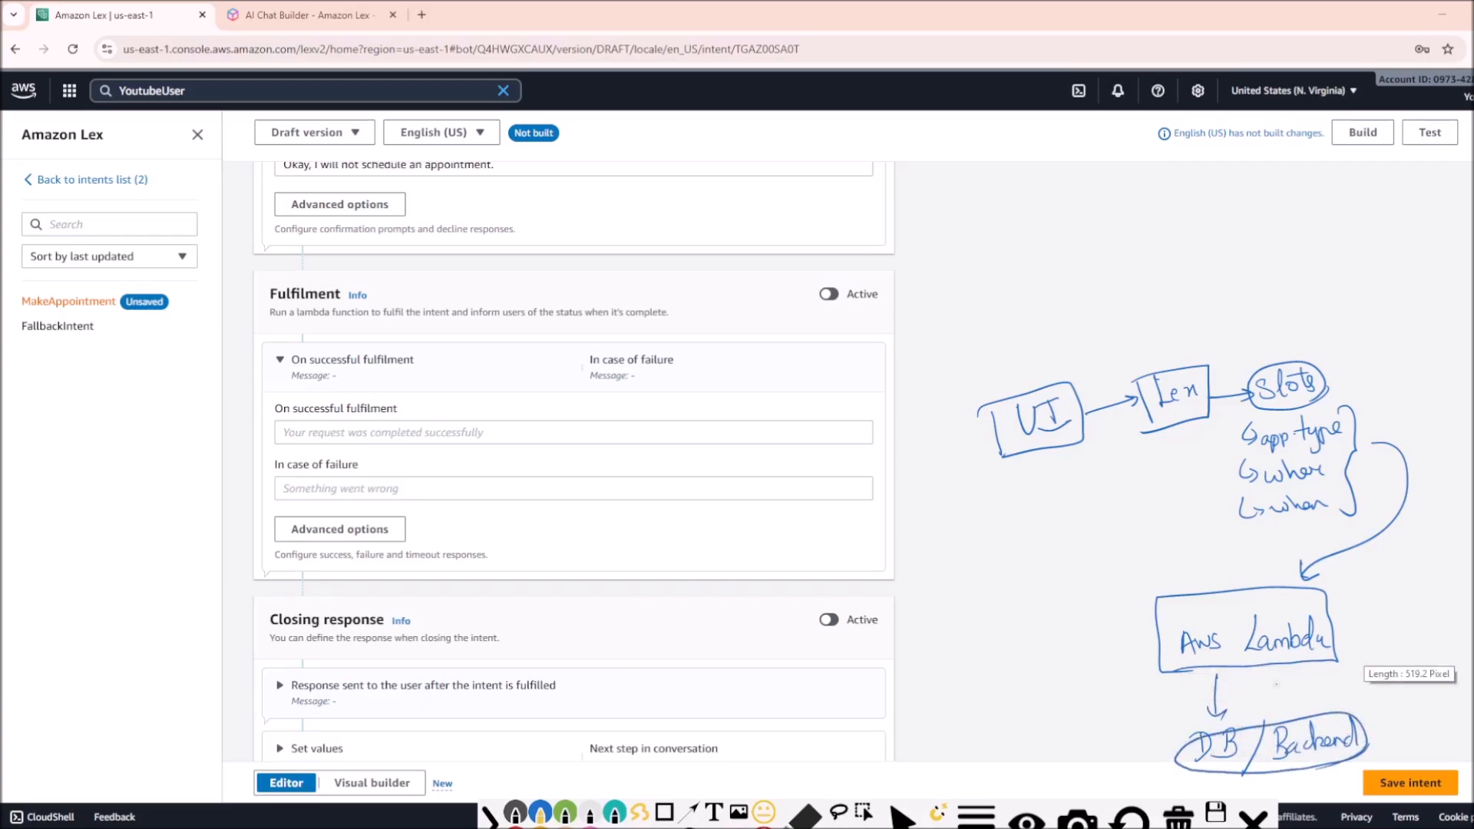
mouse_move(1260, 715)
left_mouse_down()
mouse_move(1259, 675)
mouse_move(1268, 695)
left_mouse_up()
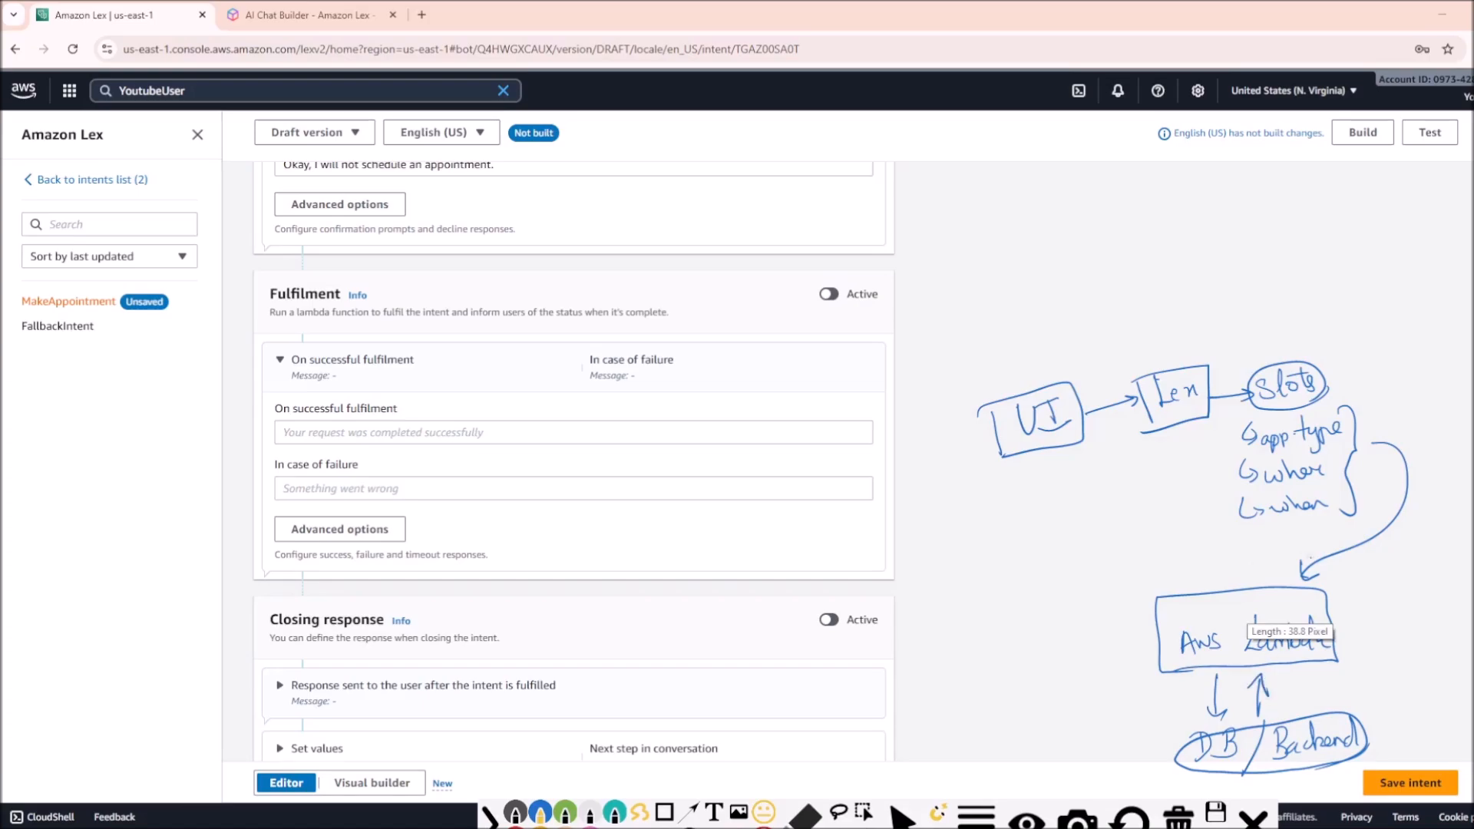
Draw a return arrow from Lambda to Slots, add a brace with an underlined "message" label, and close the annotation tool
mouse_move(1326, 581)
left_mouse_down()
mouse_move(1382, 553)
mouse_move(1437, 483)
mouse_move(1409, 424)
mouse_move(1370, 397)
mouse_move(1371, 422)
left_mouse_up()
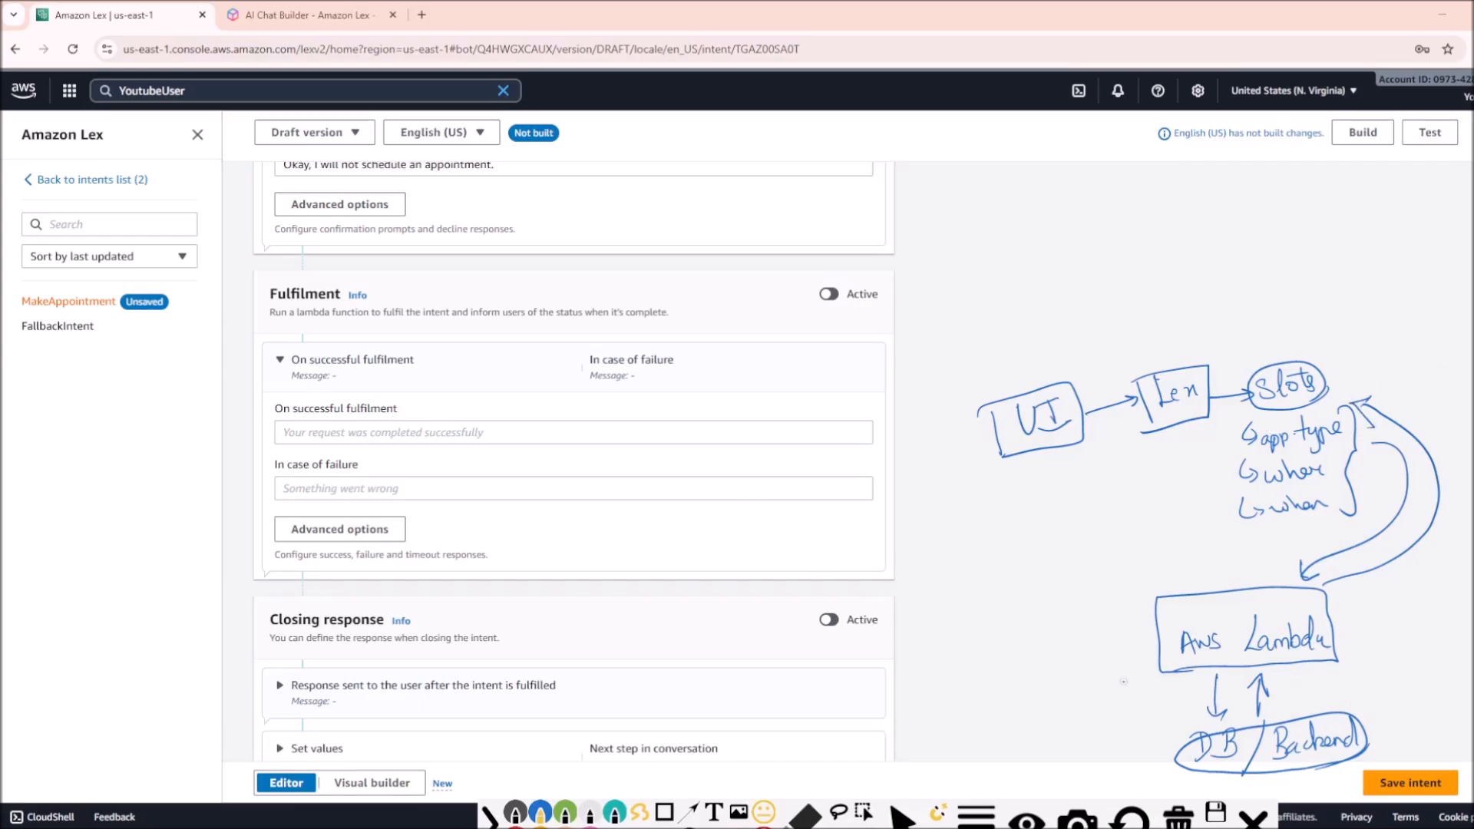
mouse_move(1130, 658)
left_mouse_down()
mouse_move(1120, 714)
mouse_move(1138, 741)
left_mouse_up()
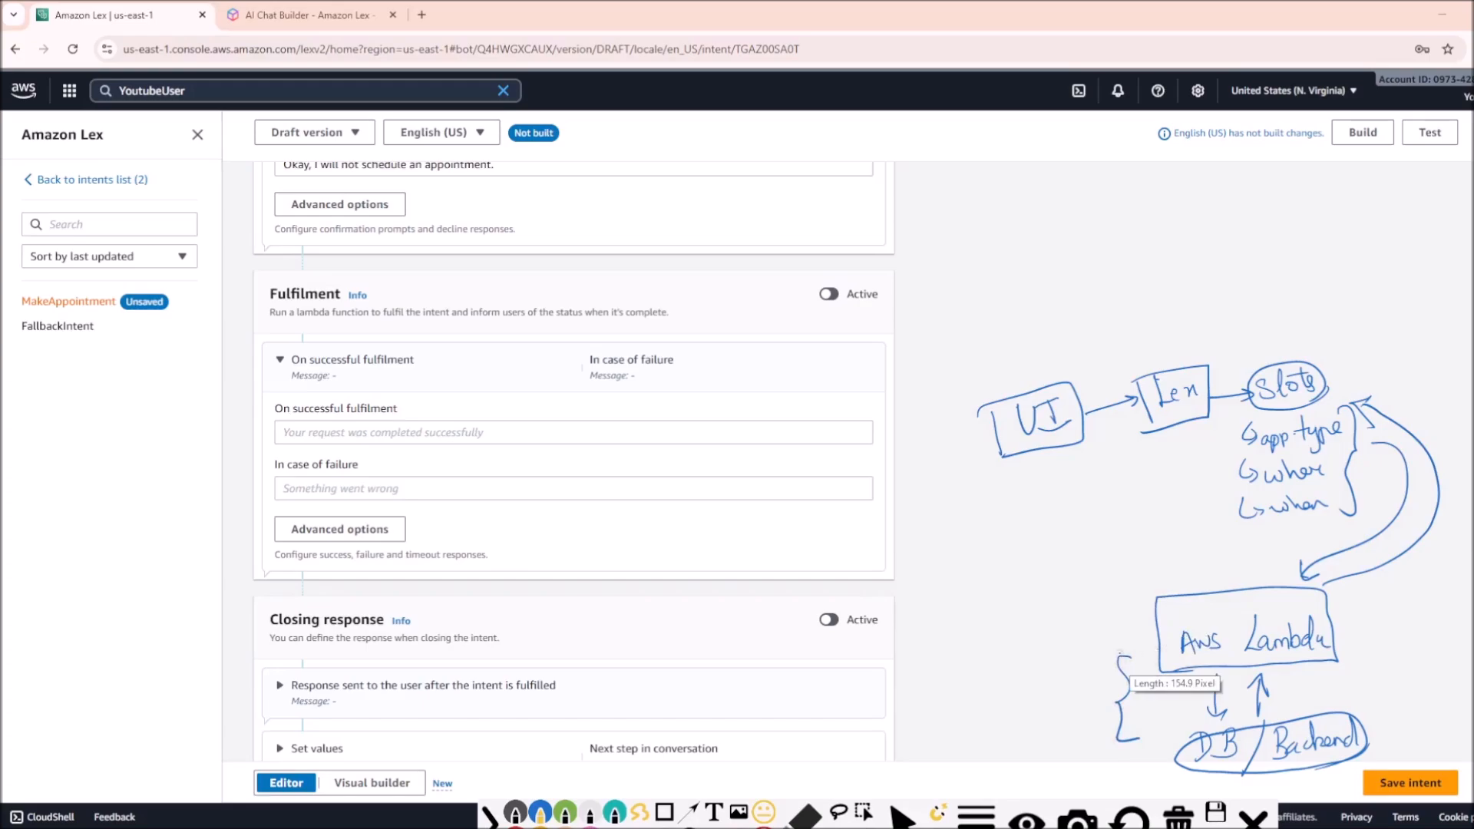
mouse_move(1010, 666)
left_mouse_down()
mouse_move(1057, 672)
mouse_move(1090, 646)
left_mouse_up()
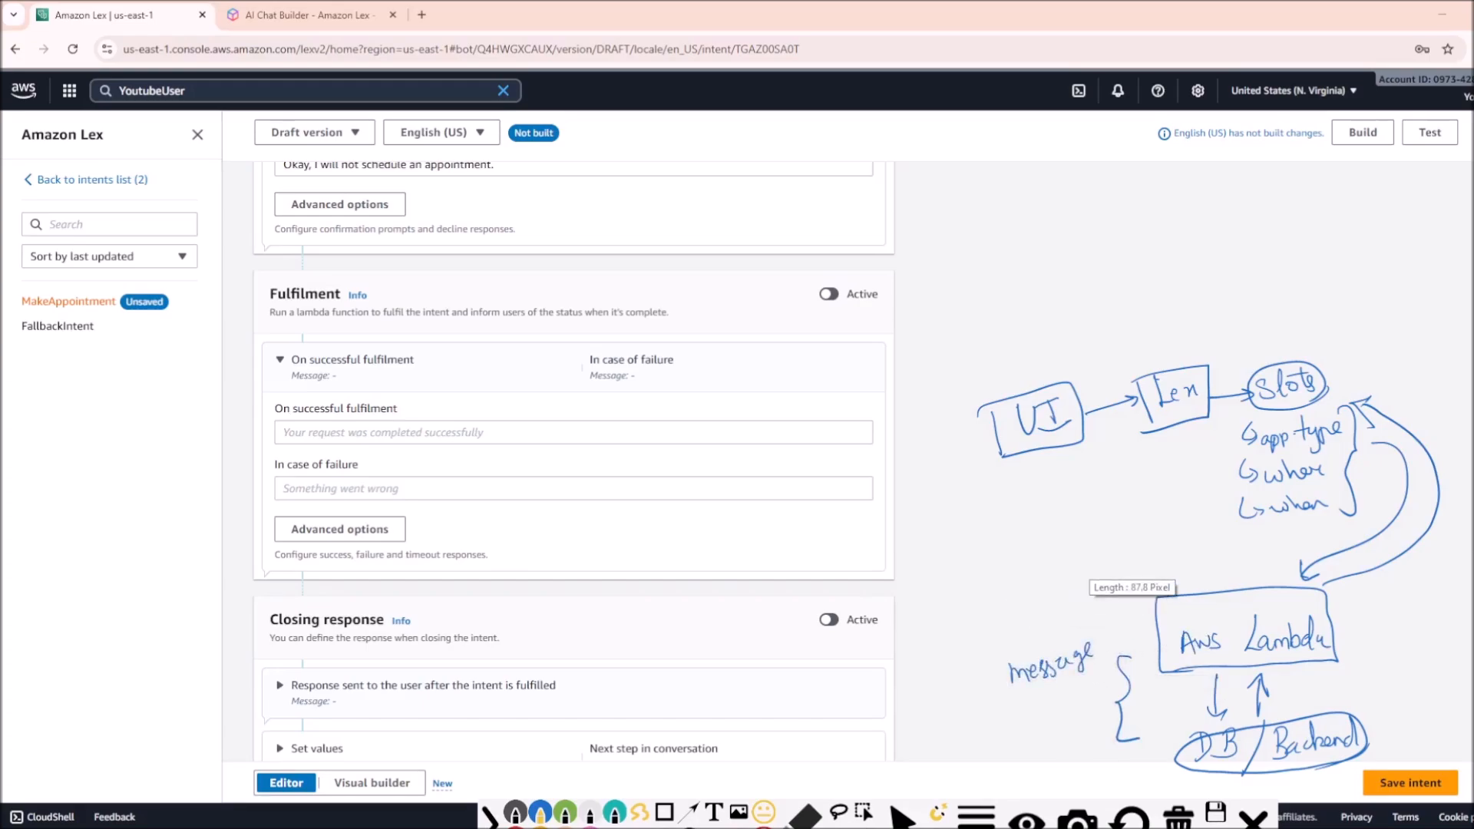
left_click_drag(1008, 700, 1089, 674)
left_click_drag(1015, 711, 1086, 686)
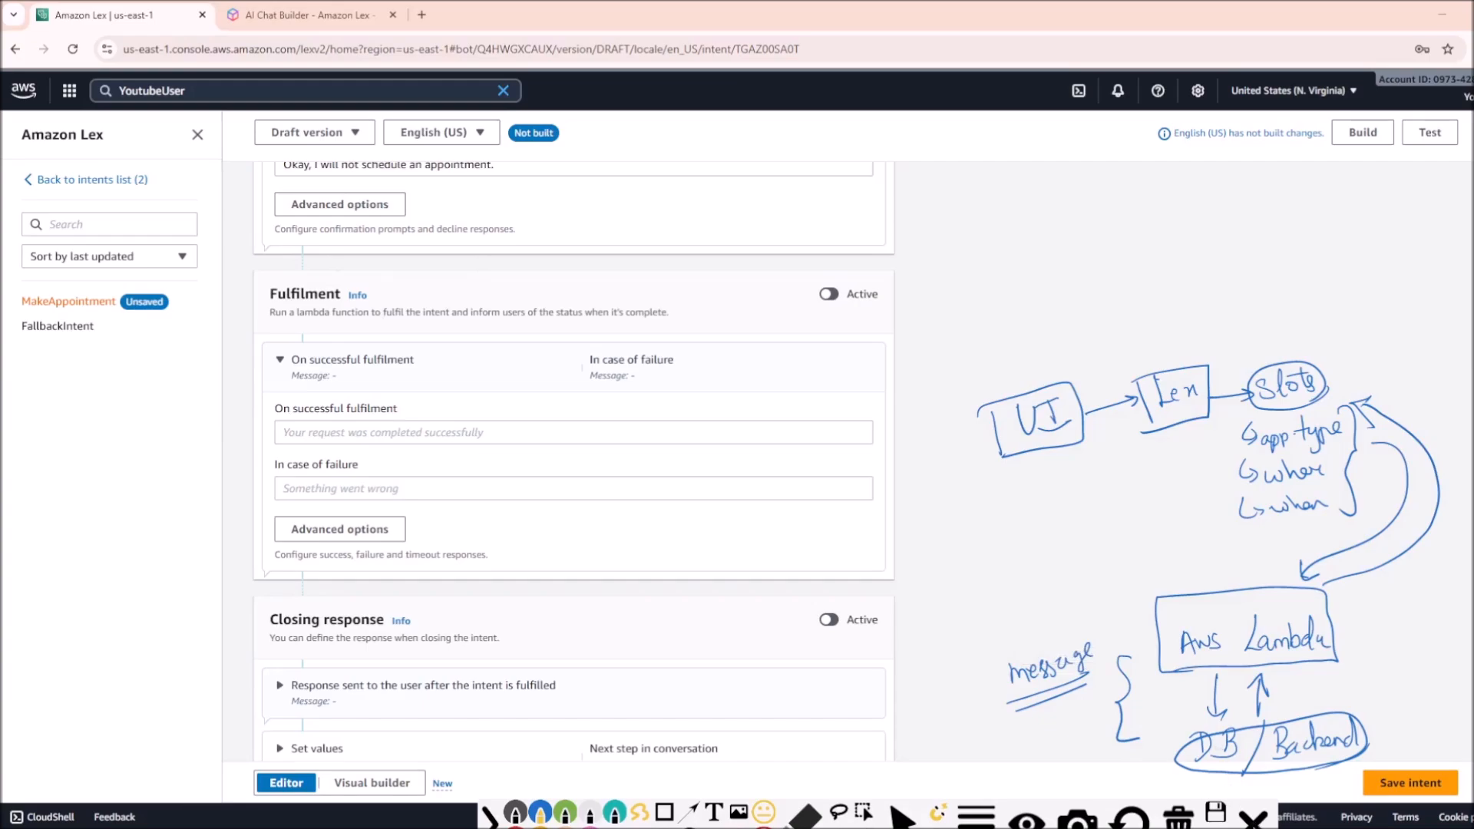
left_click(1253, 819)
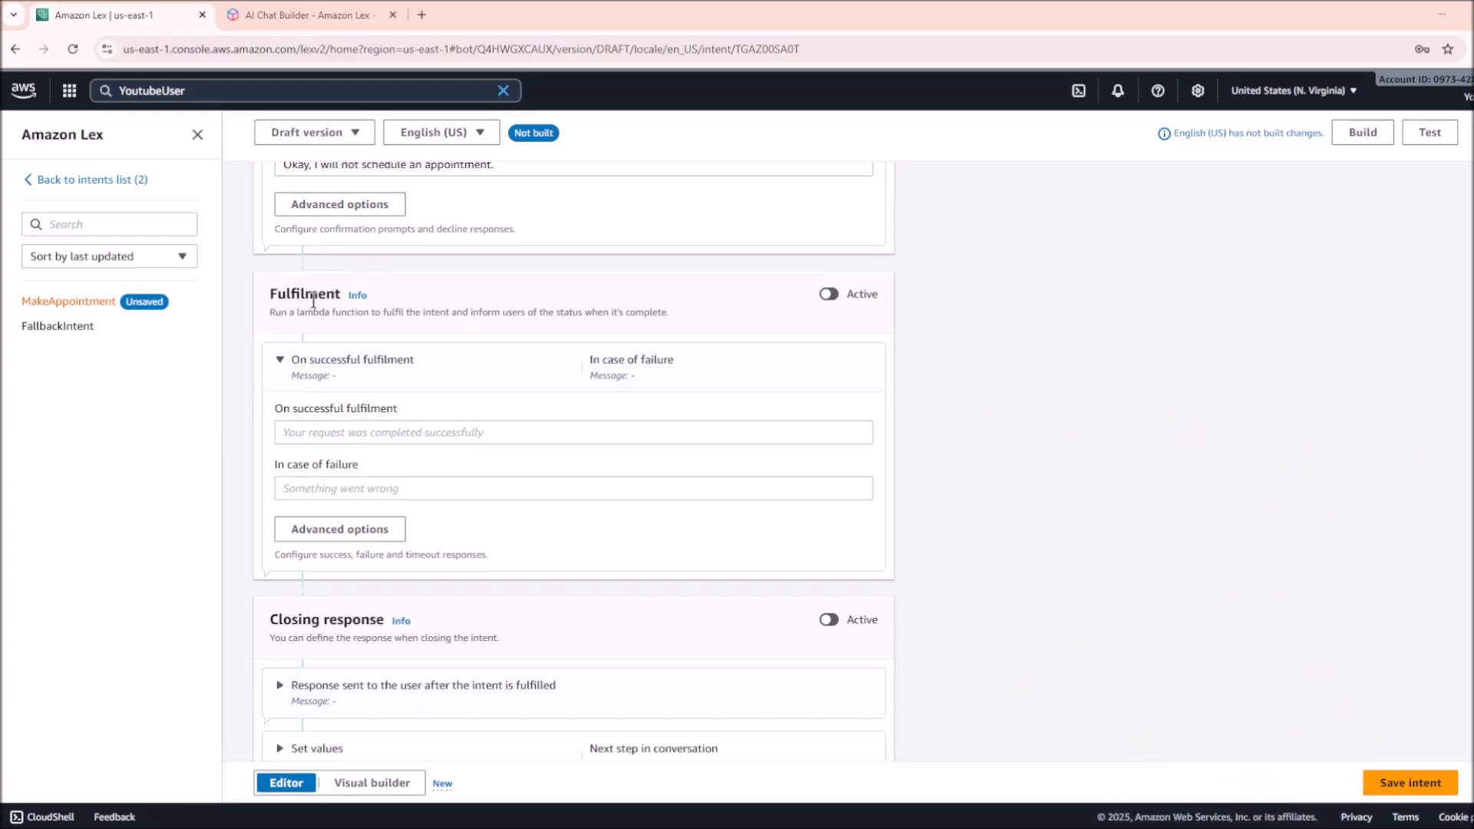
Examine the Fulfilment section's Lambda description and its success and failure message fields, leaving both fields empty
left_click_drag(296, 312, 510, 313)
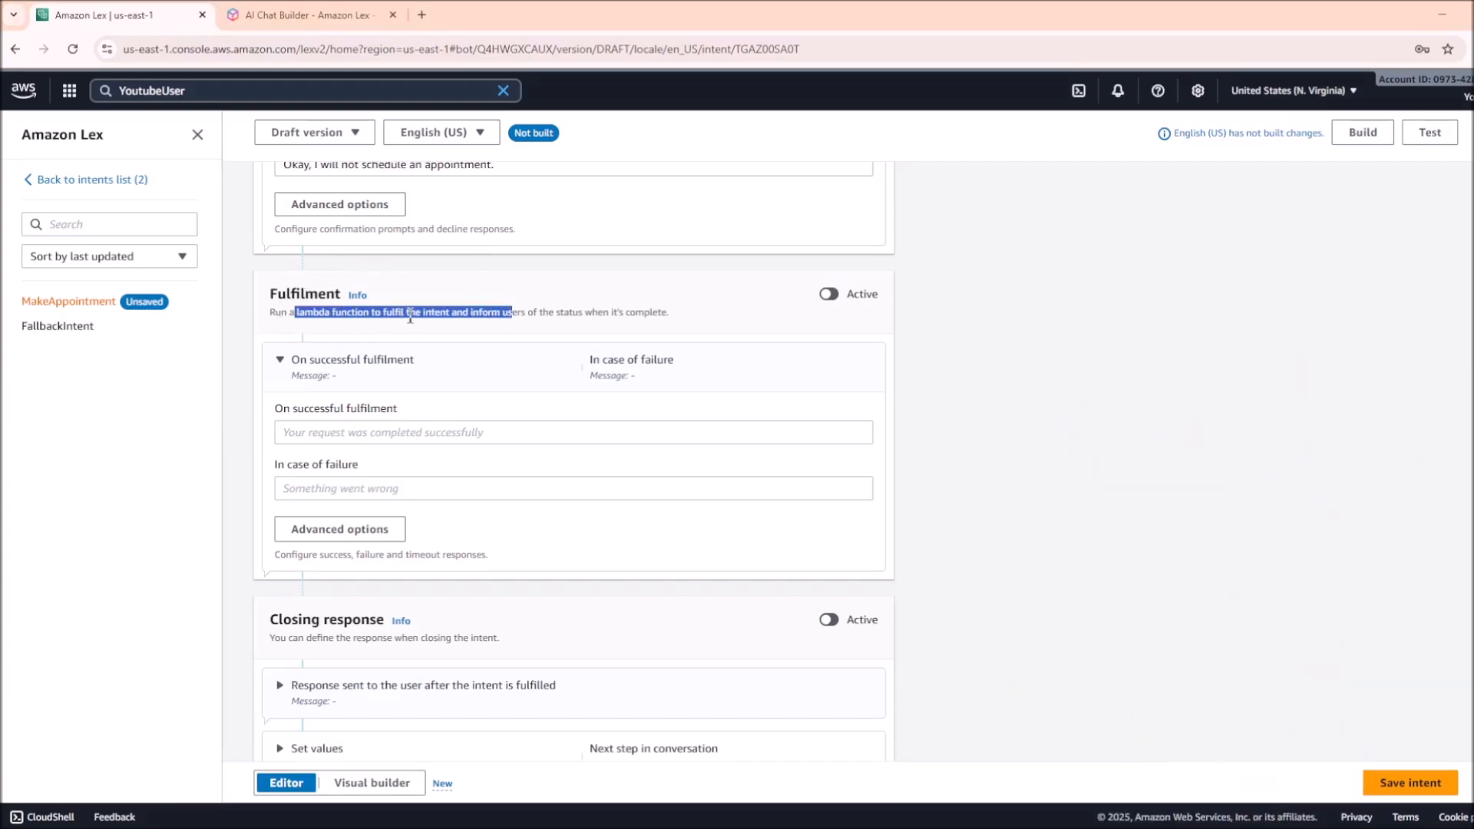
left_click(332, 434)
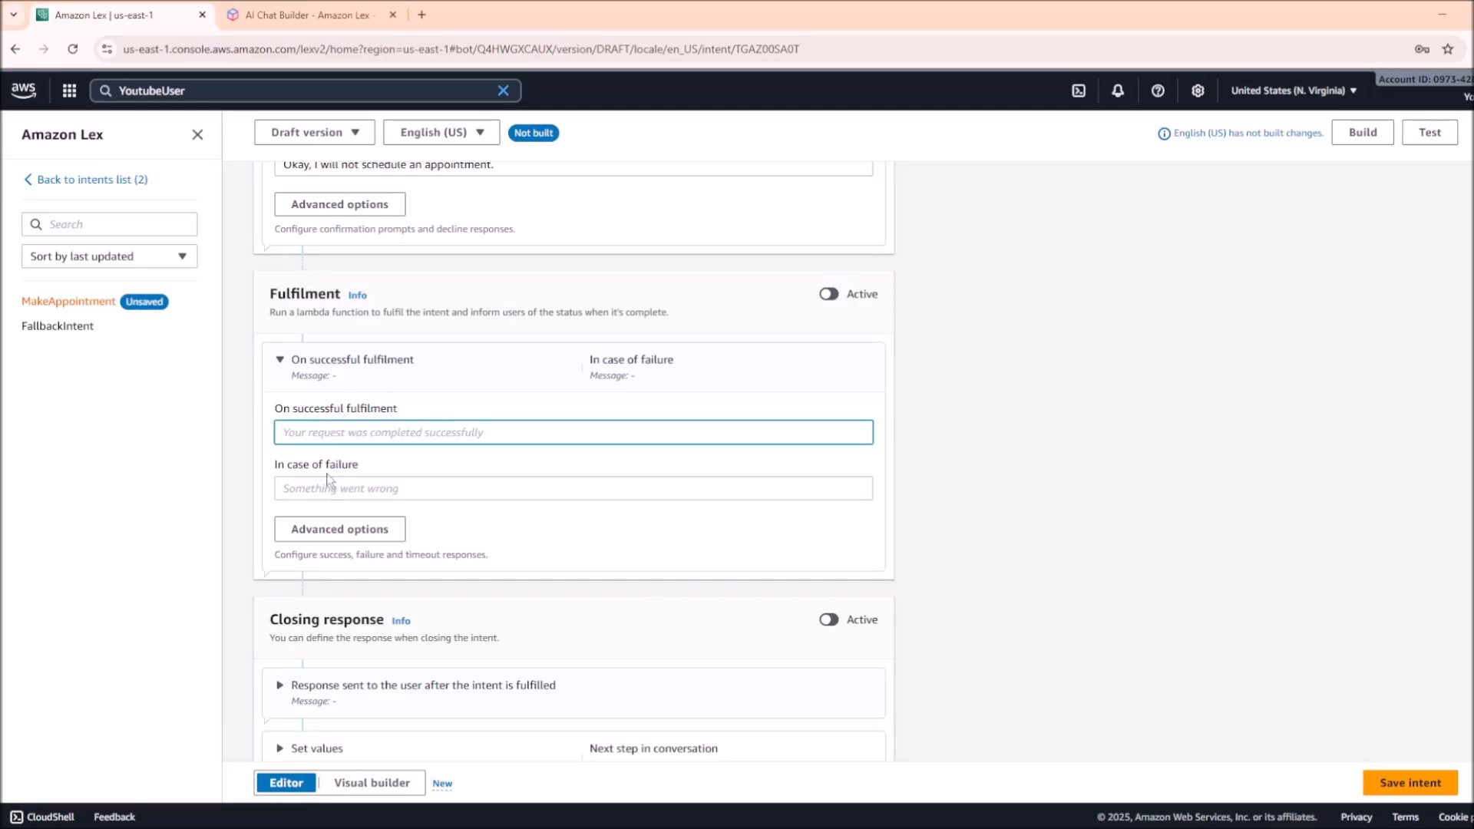
left_click(311, 507)
Look over the intent's Closing response and optional Code hooks sections
scroll(316, 495, "down", 3)
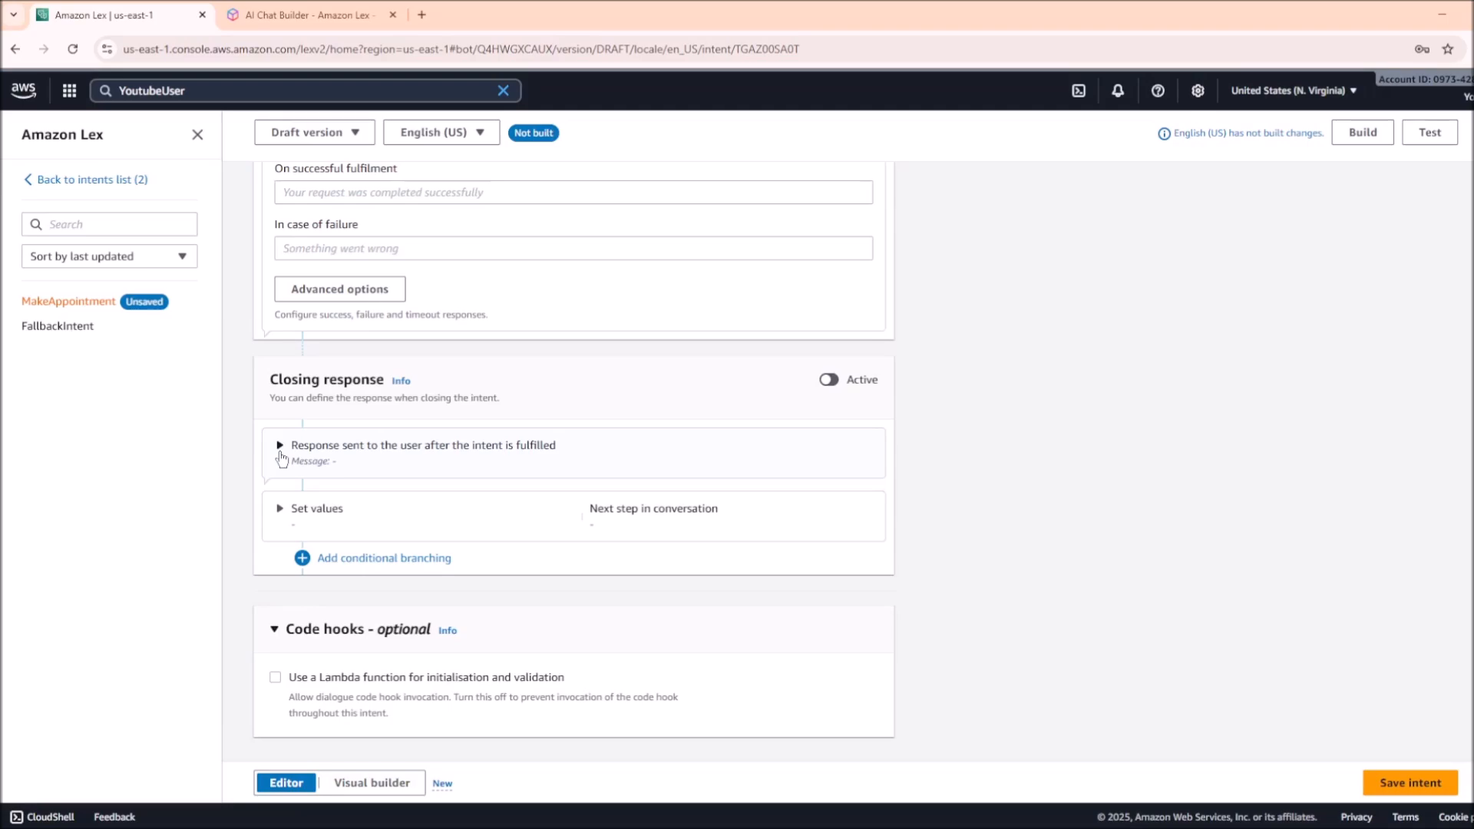
scroll(281, 458, "down", 2)
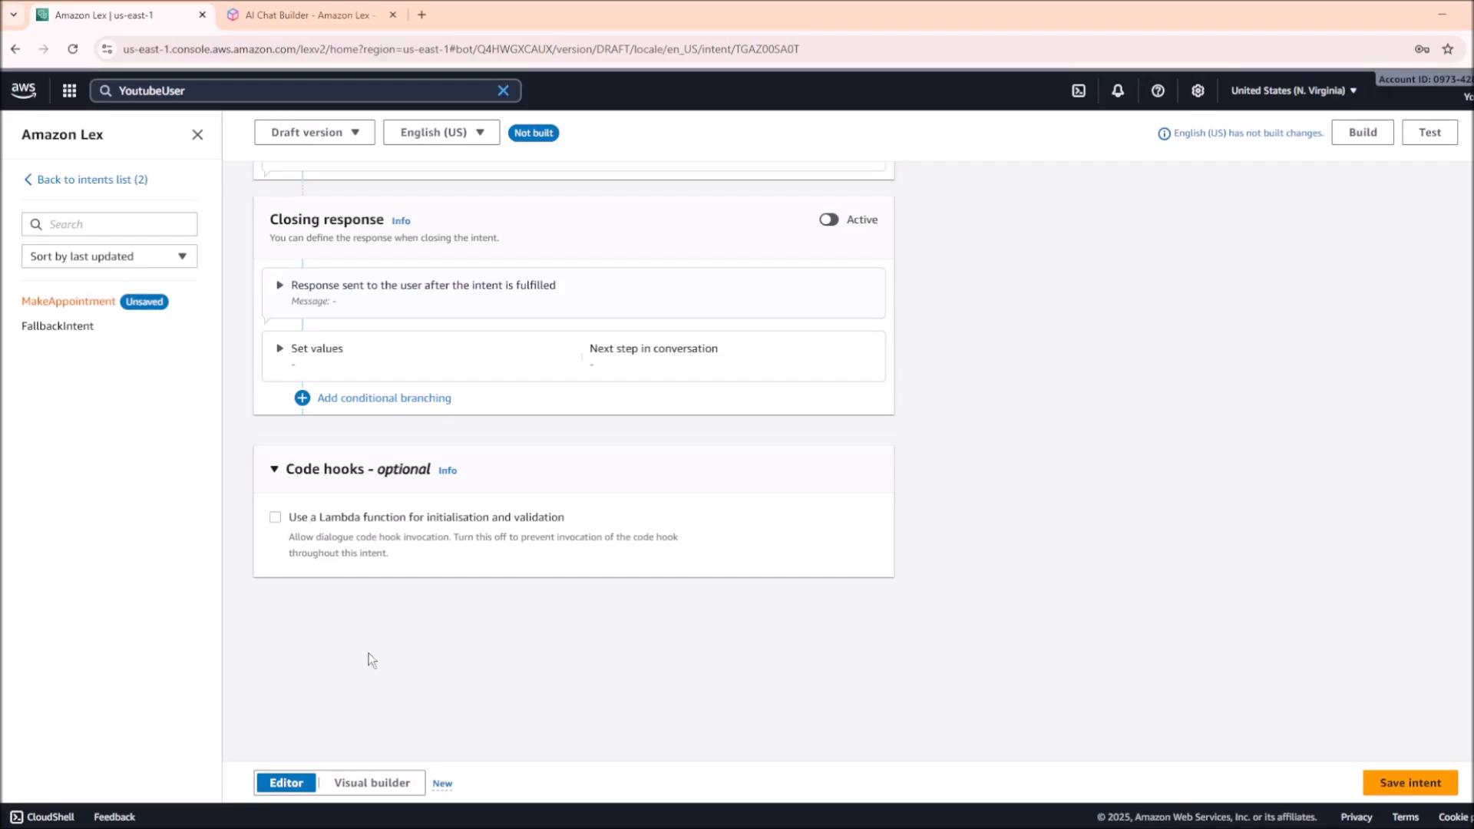
scroll(453, 614, "up", 2)
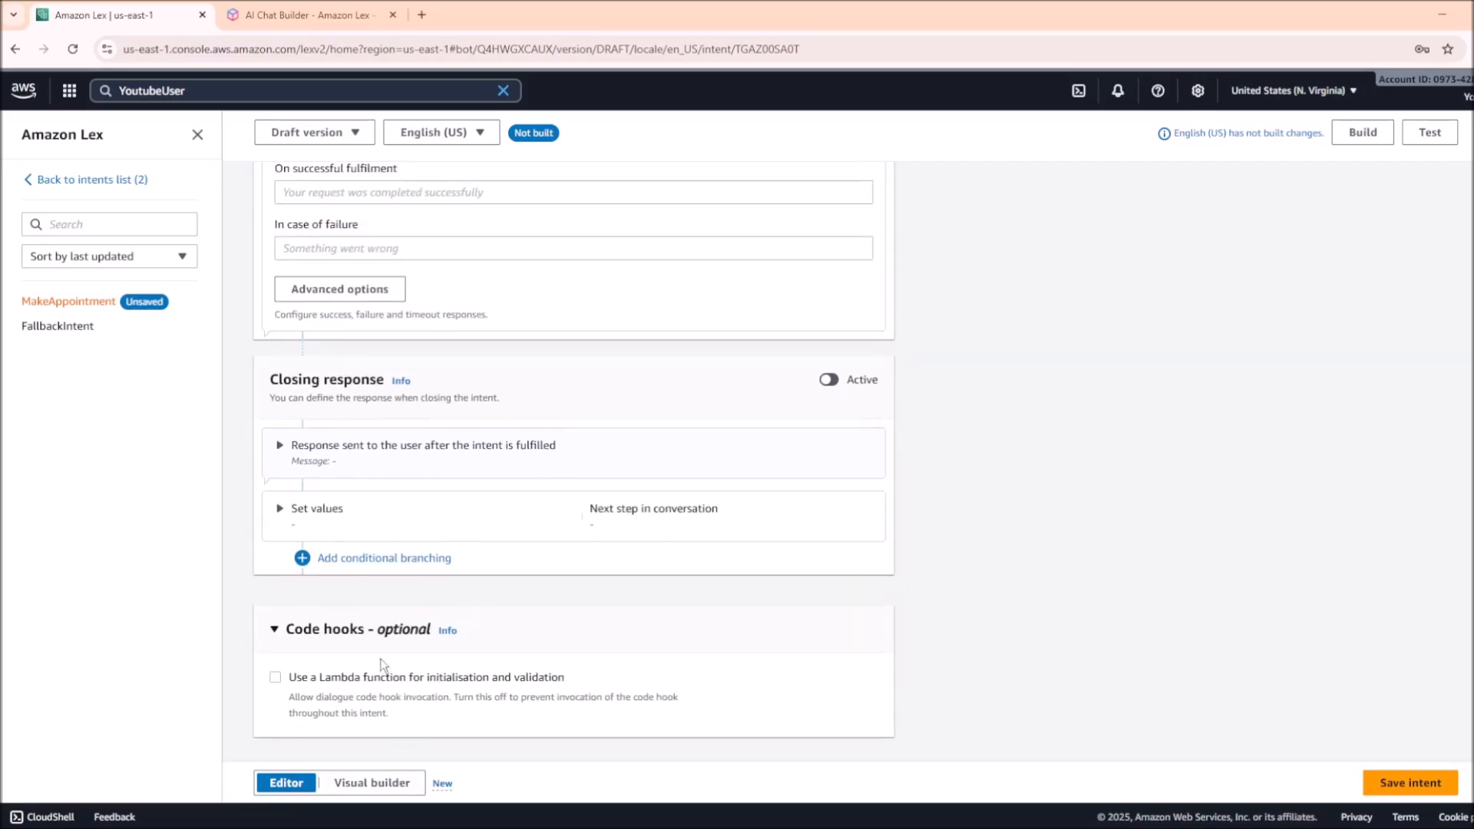
Open the MakeAppointment intent in the Visual builder, leaving without saving, and bring the whole conversation flow into view
left_click(394, 782)
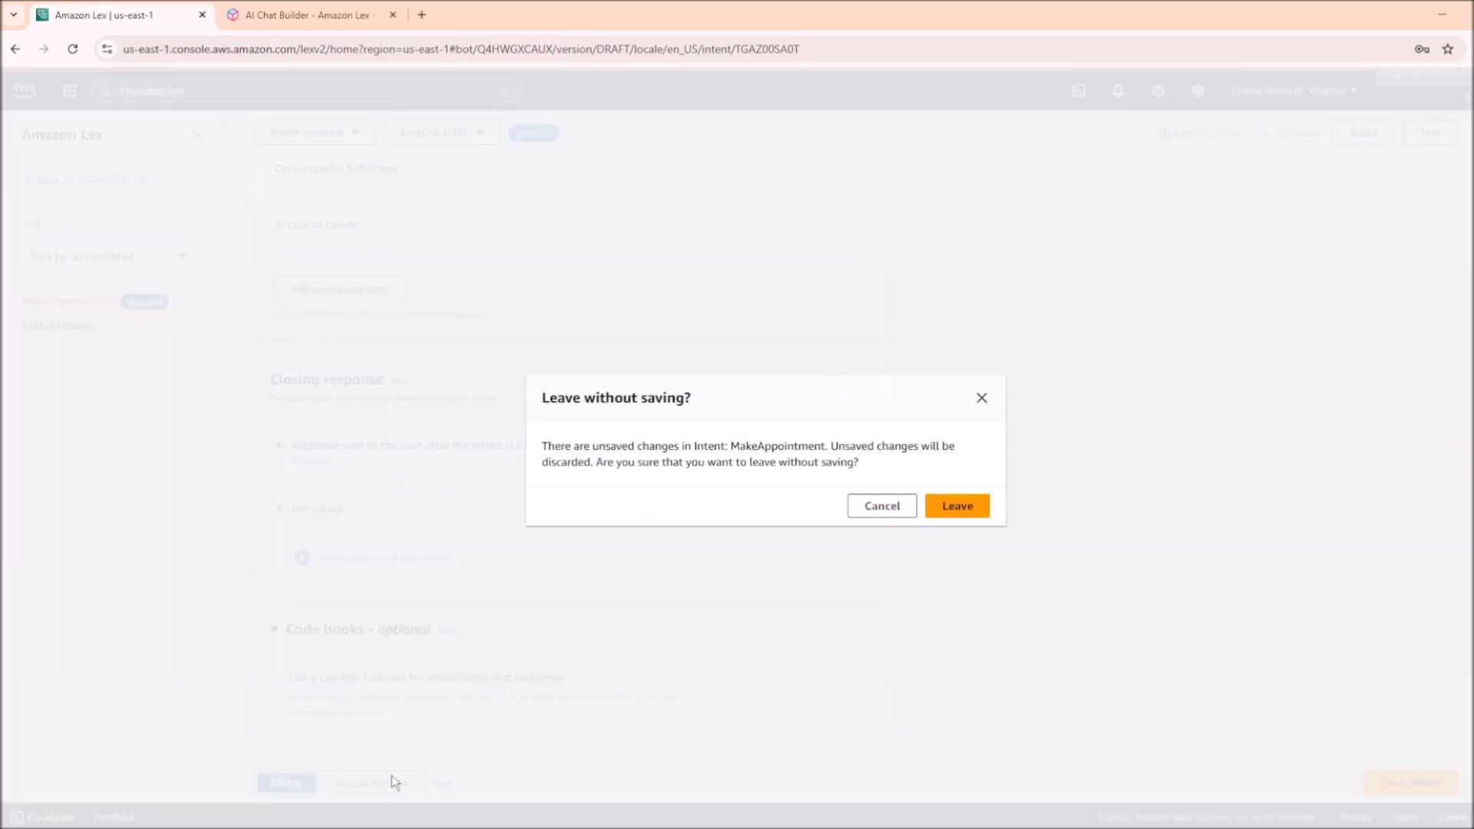
left_click(946, 512)
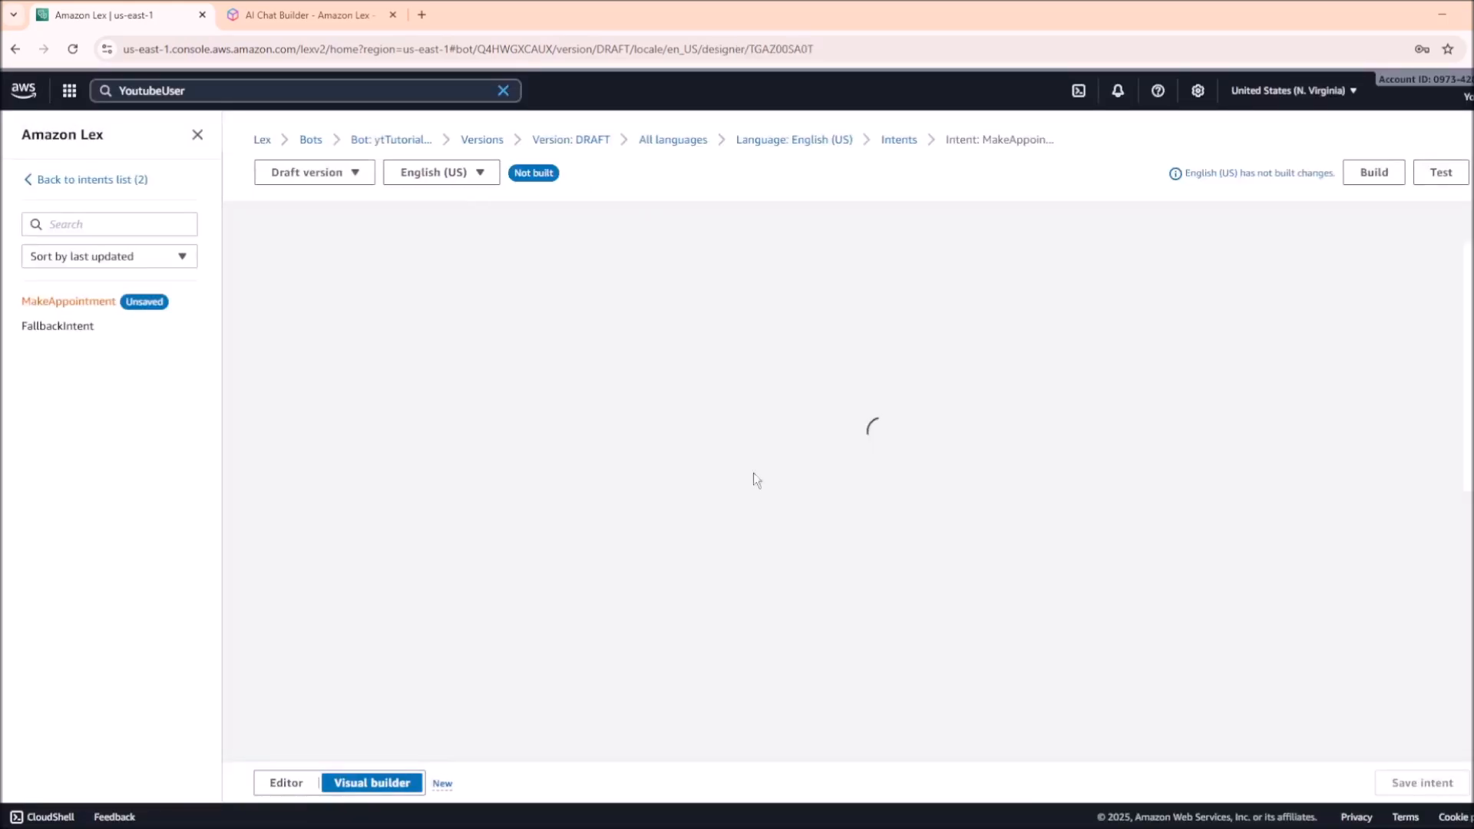
scroll(675, 502, "up", 5)
scroll(676, 502, "down", 3)
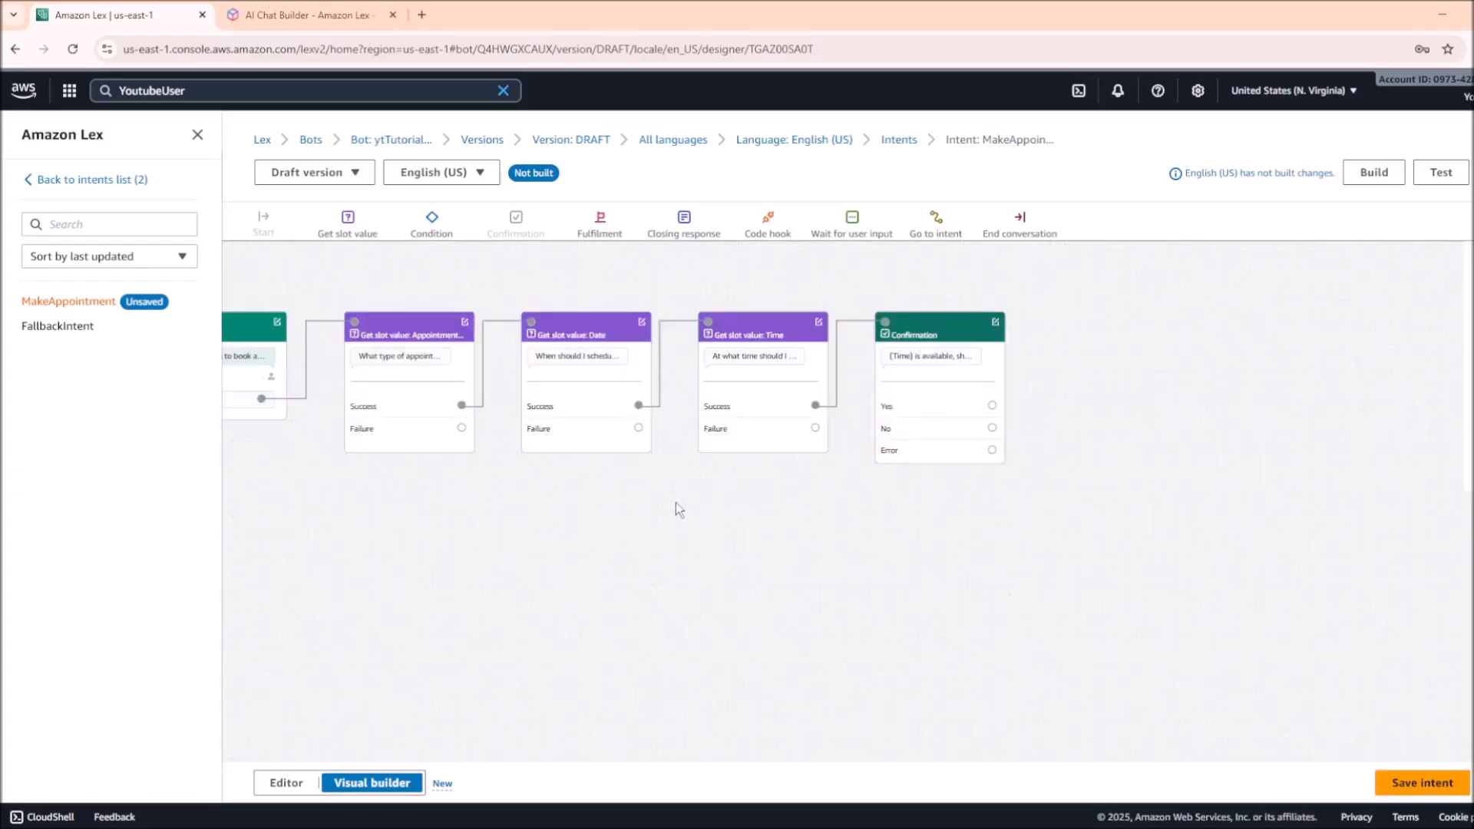
left_click_drag(522, 523, 691, 559)
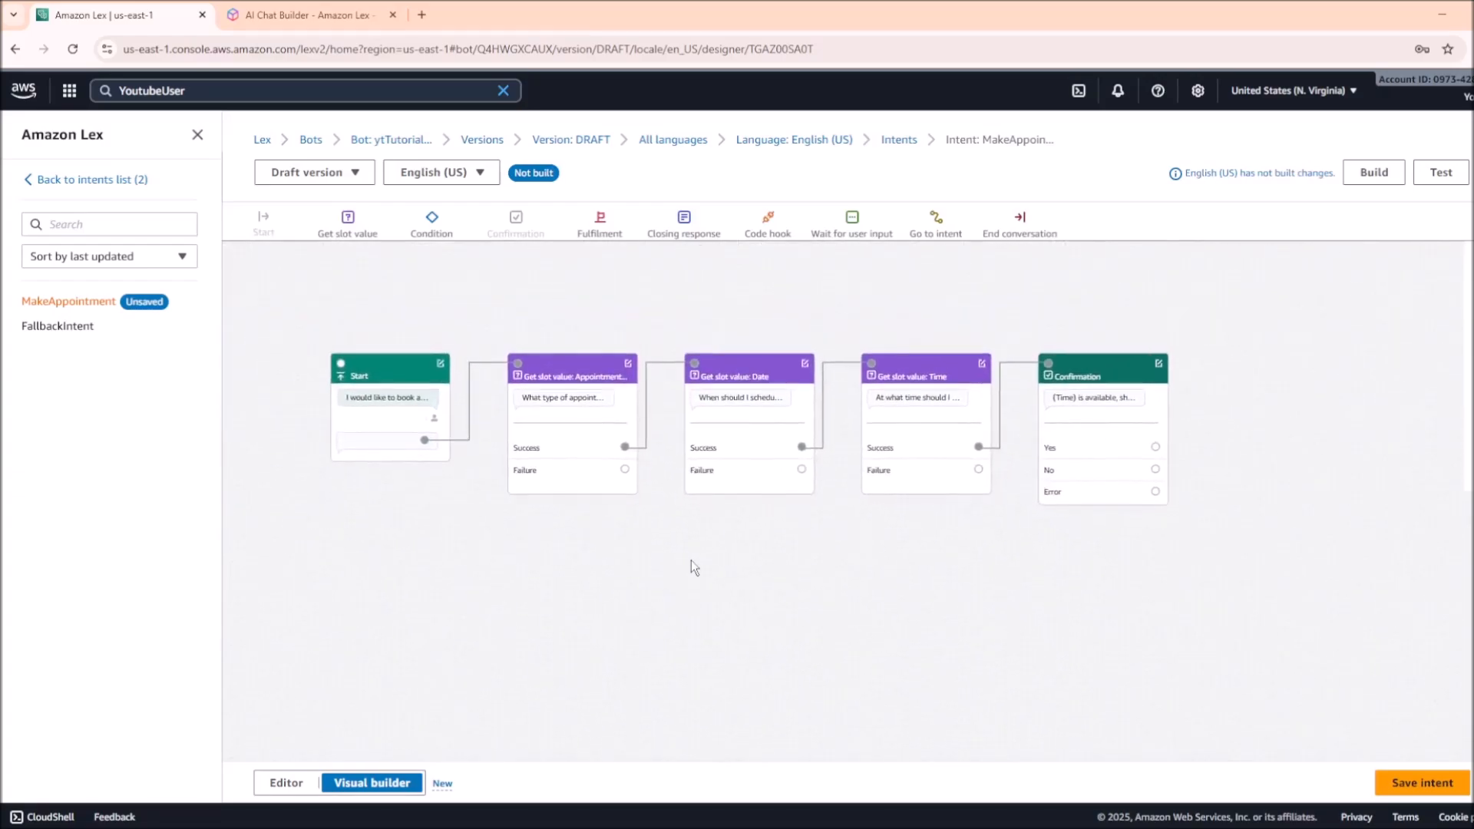
scroll(478, 532, "up", 2)
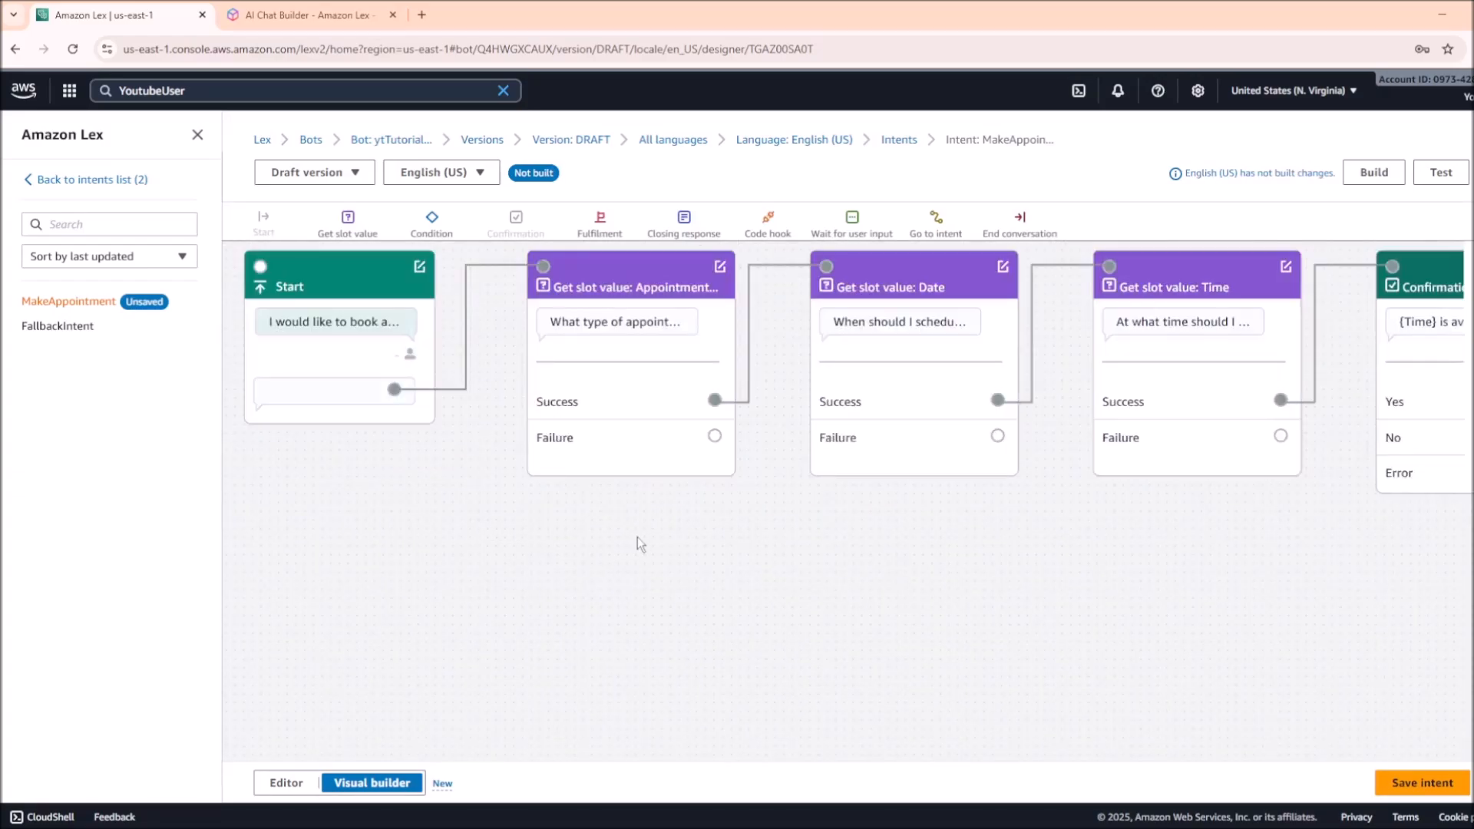
scroll(637, 536, "down", 4)
scroll(637, 536, "up", 3)
left_click_drag(454, 412, 1080, 828)
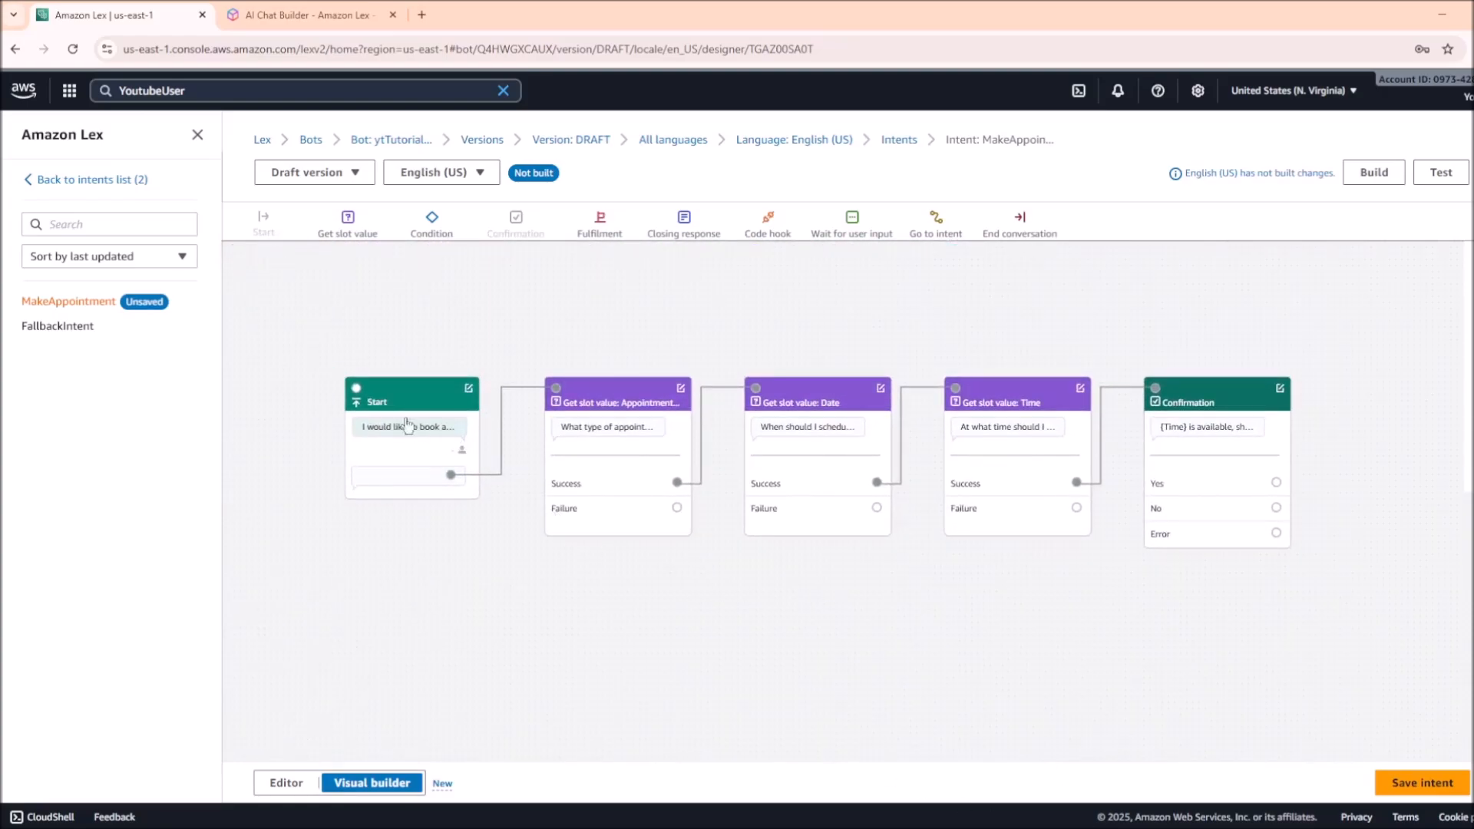
Move the Start block farther away from the AppointmentType slot block, keeping it level with the other blocks
left_click_drag(390, 403, 308, 386)
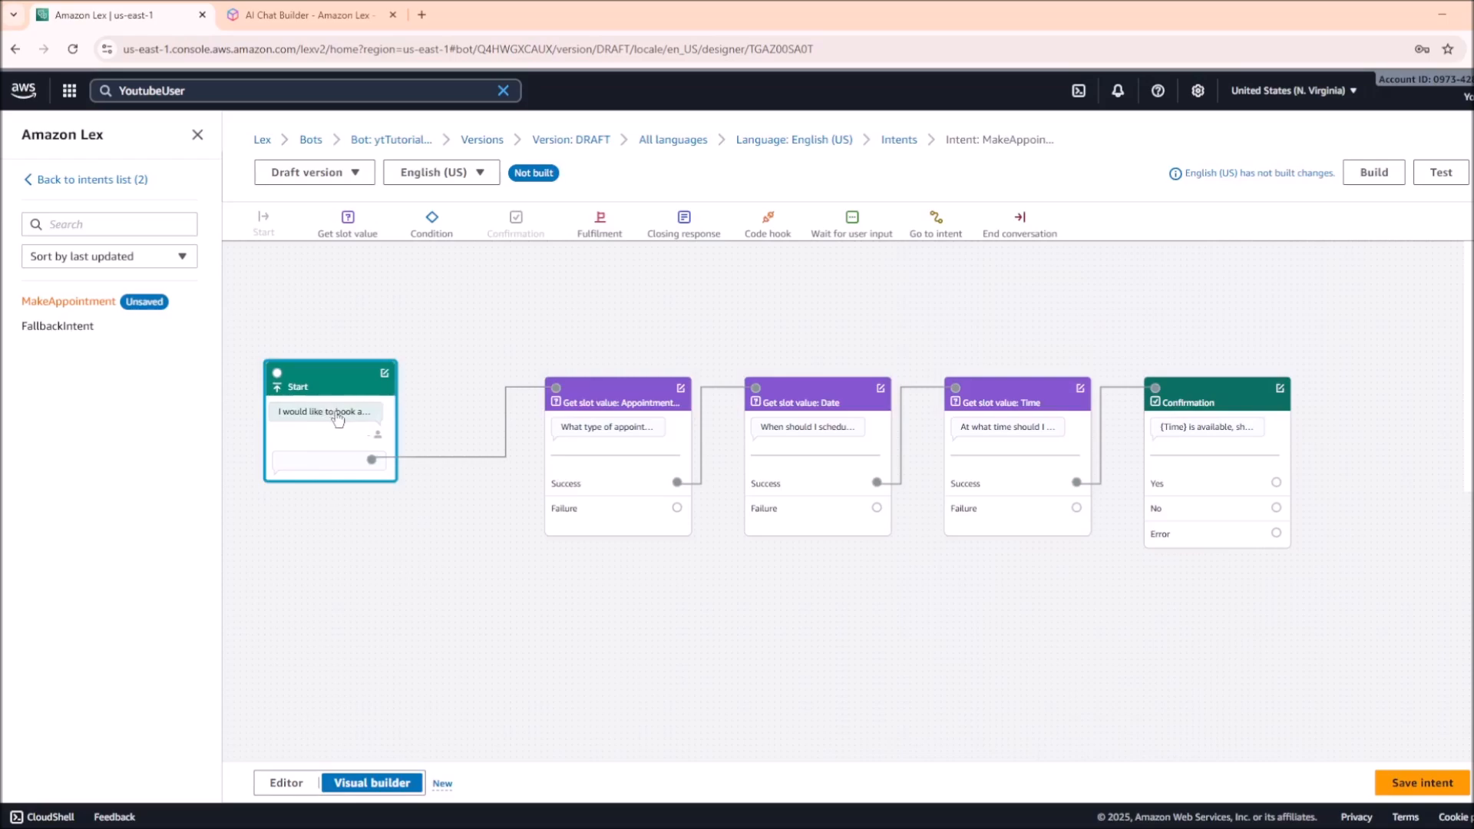
right_click(338, 418)
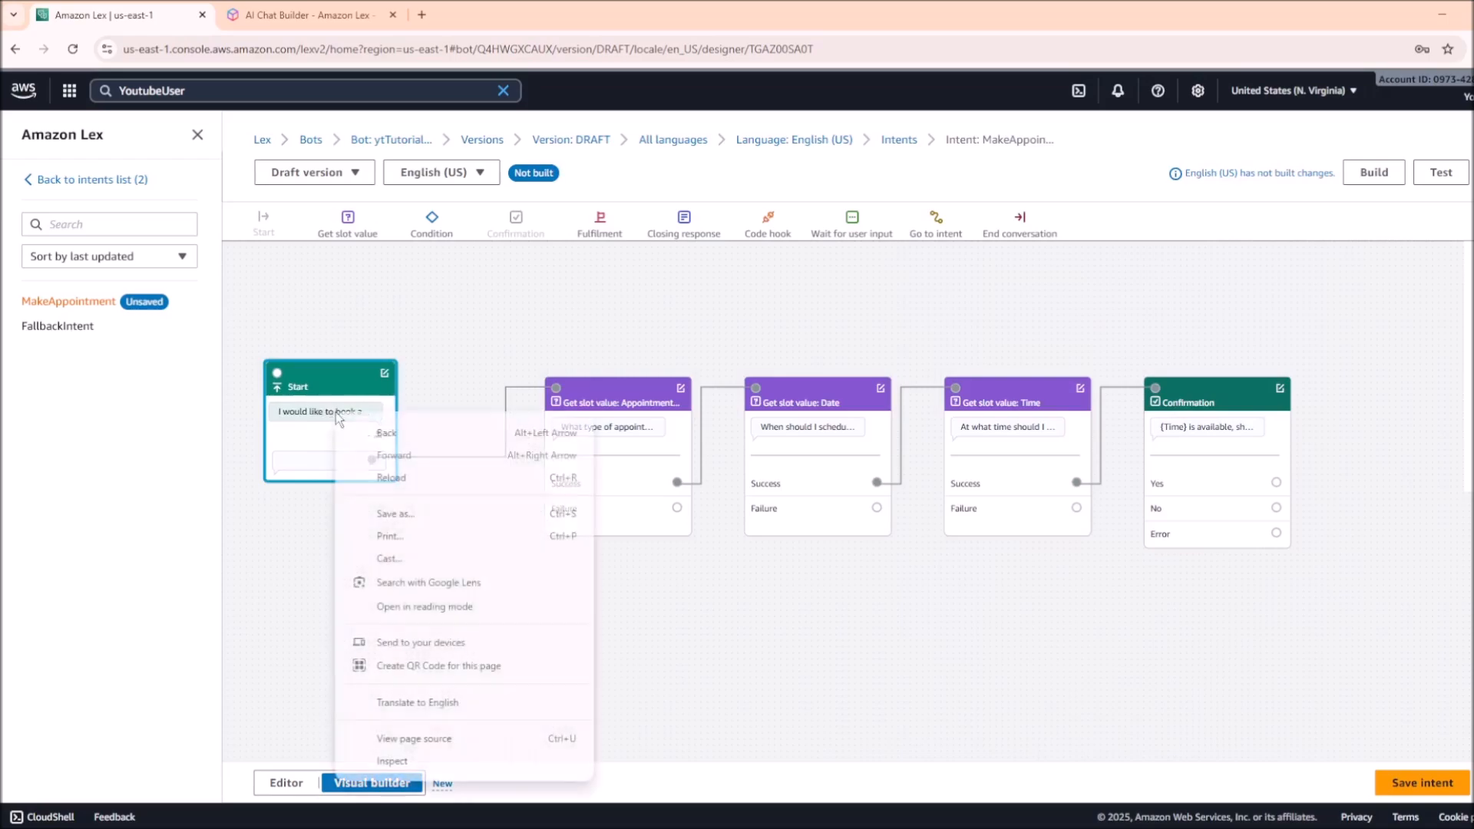
key("Escape")
left_click_drag(338, 383, 335, 399)
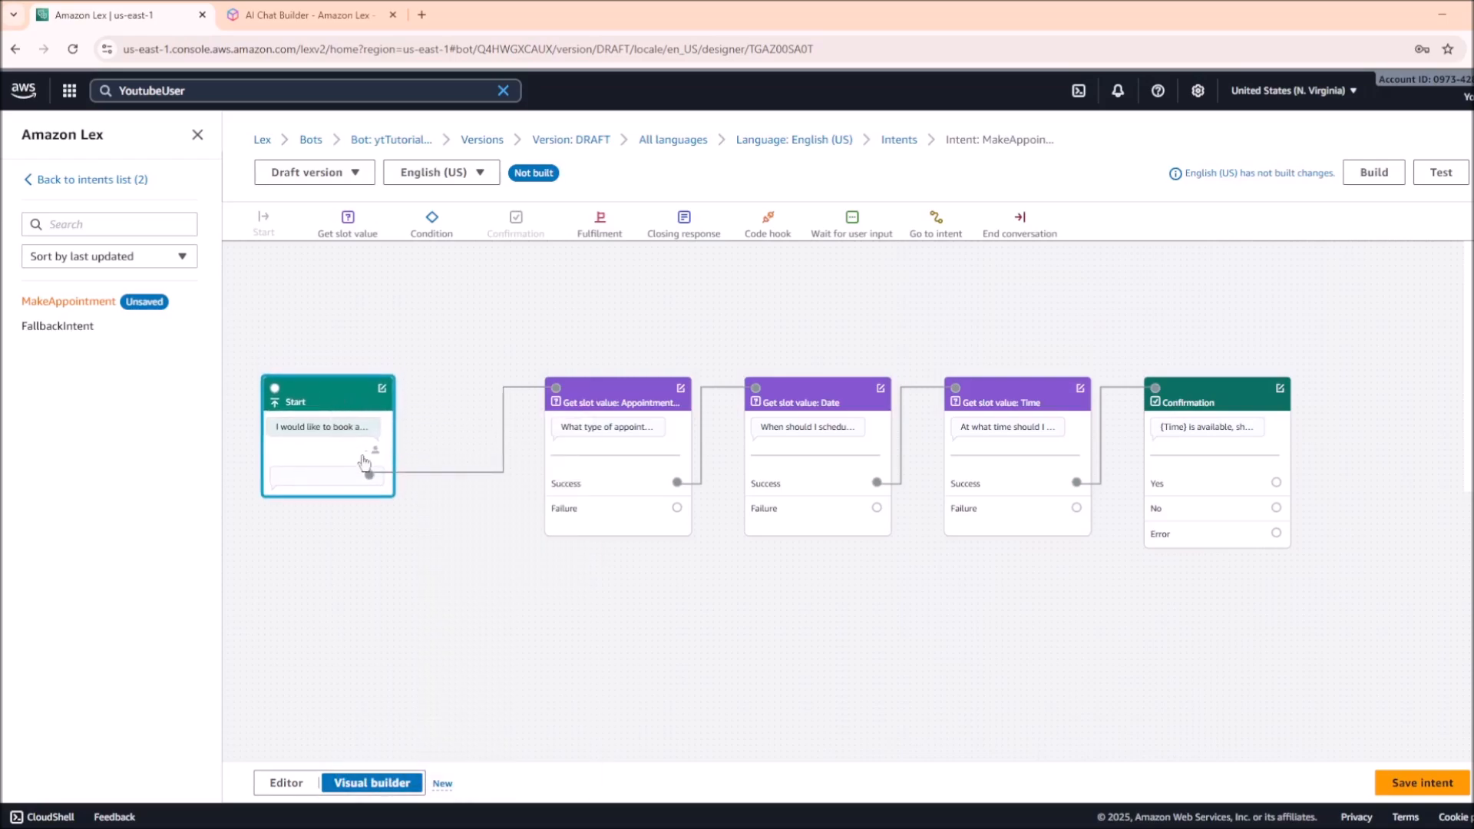
Move the AppointmentType slot block closer to the Start block and review its slot type, advanced settings and slot name
left_click_drag(642, 398, 608, 401)
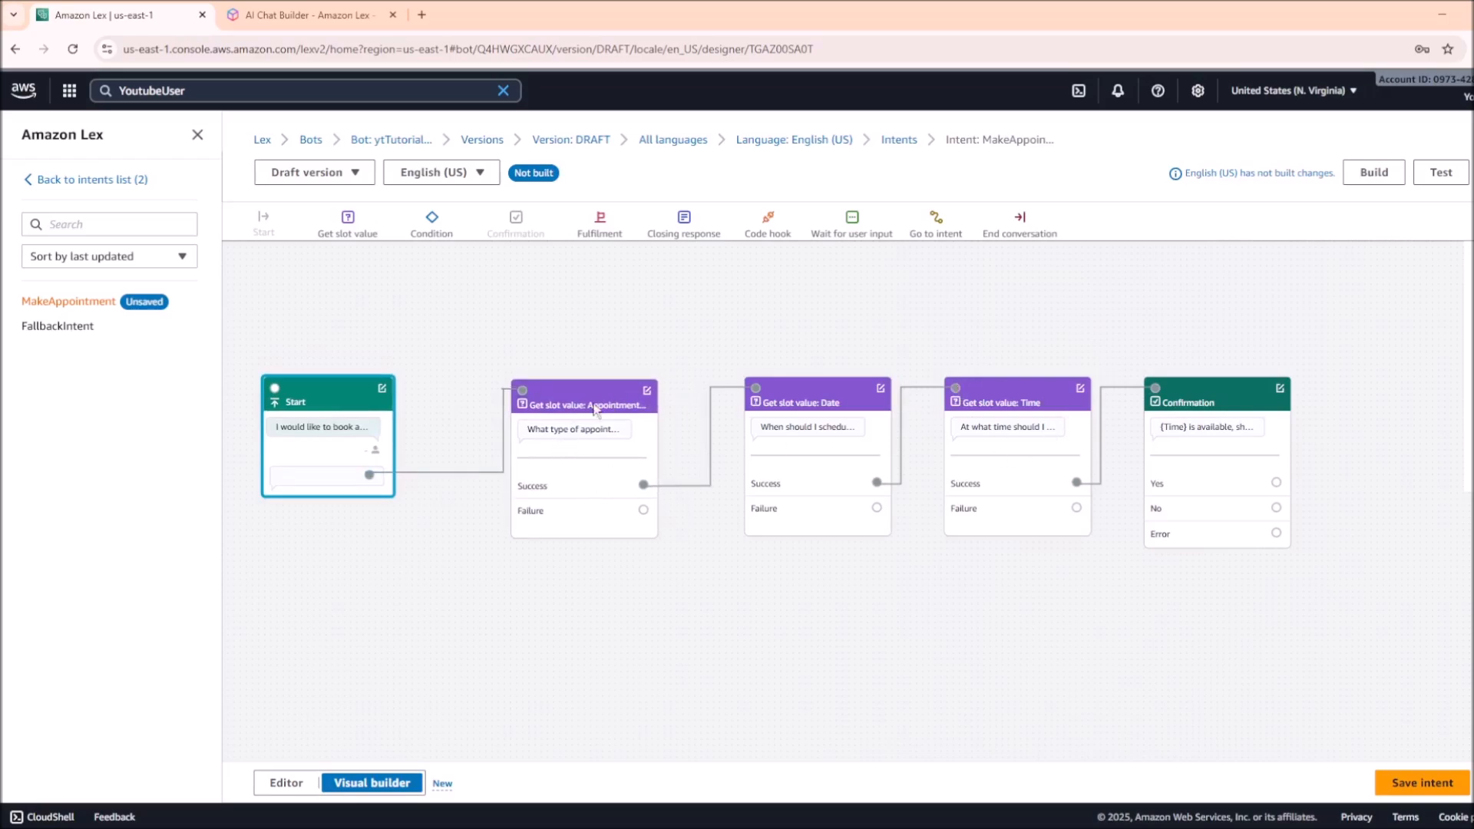
left_click_drag(619, 427, 621, 429)
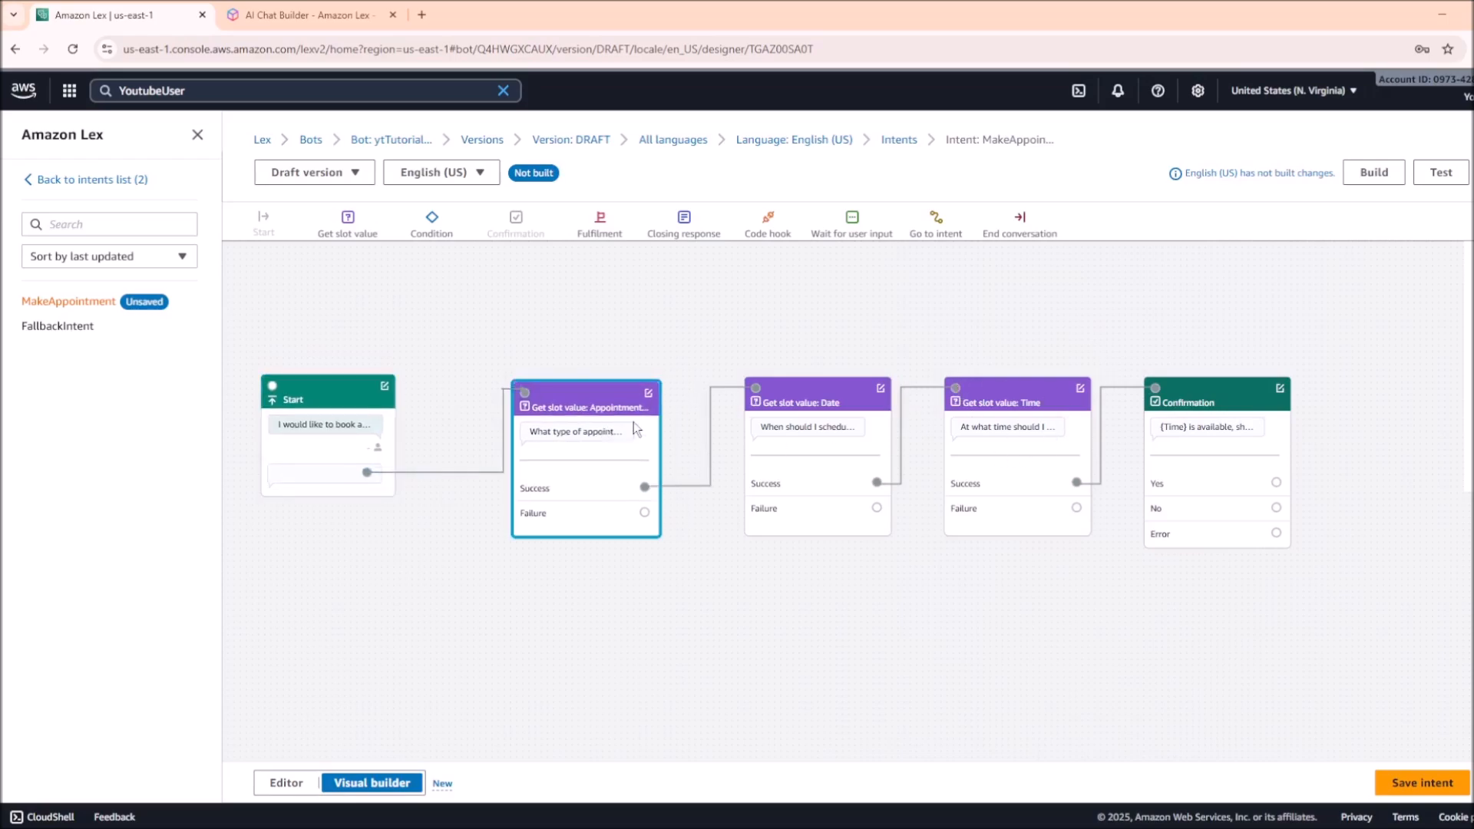
left_click(648, 395)
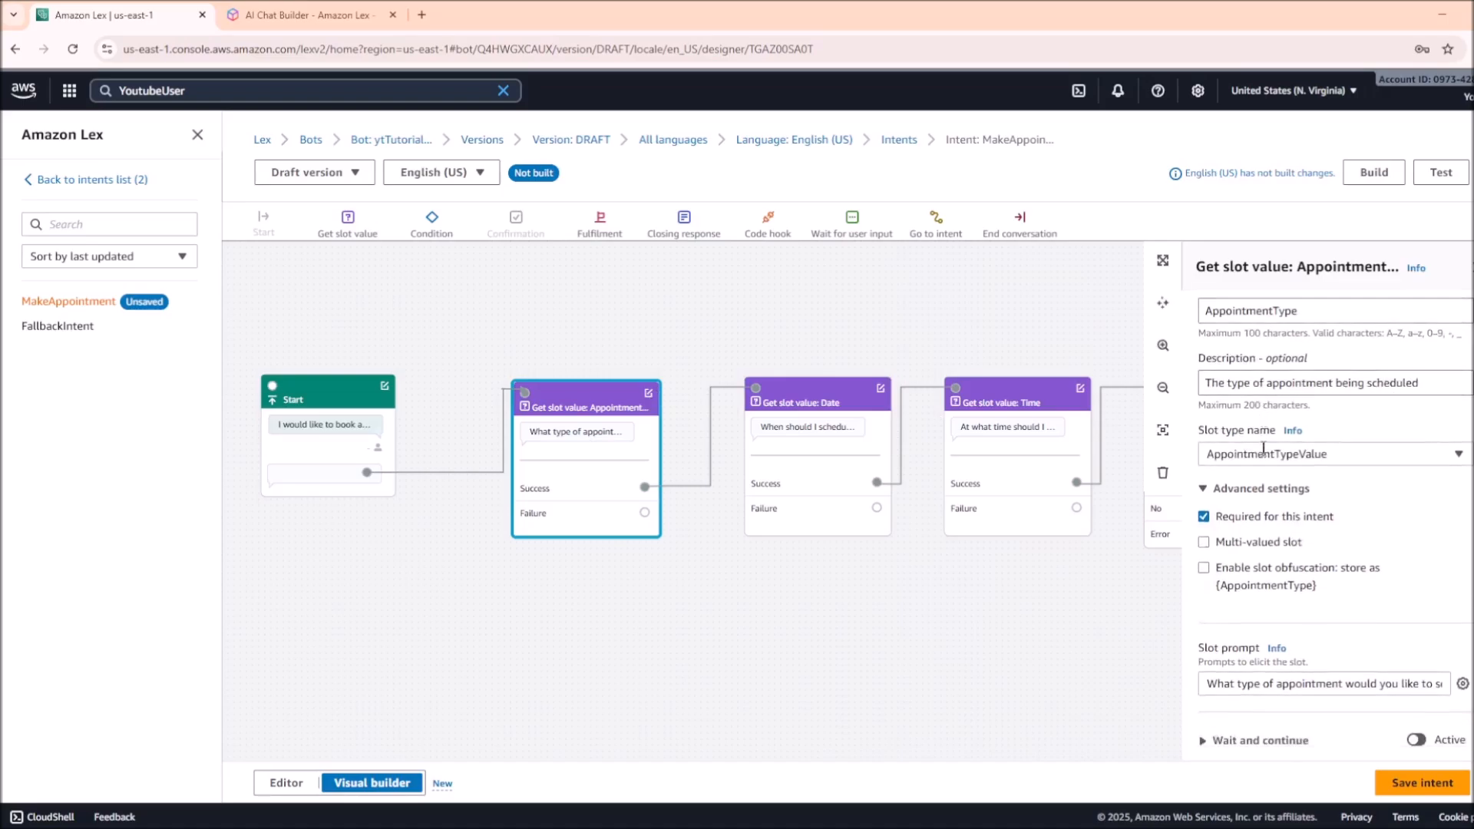
scroll(1360, 429, "down", 3)
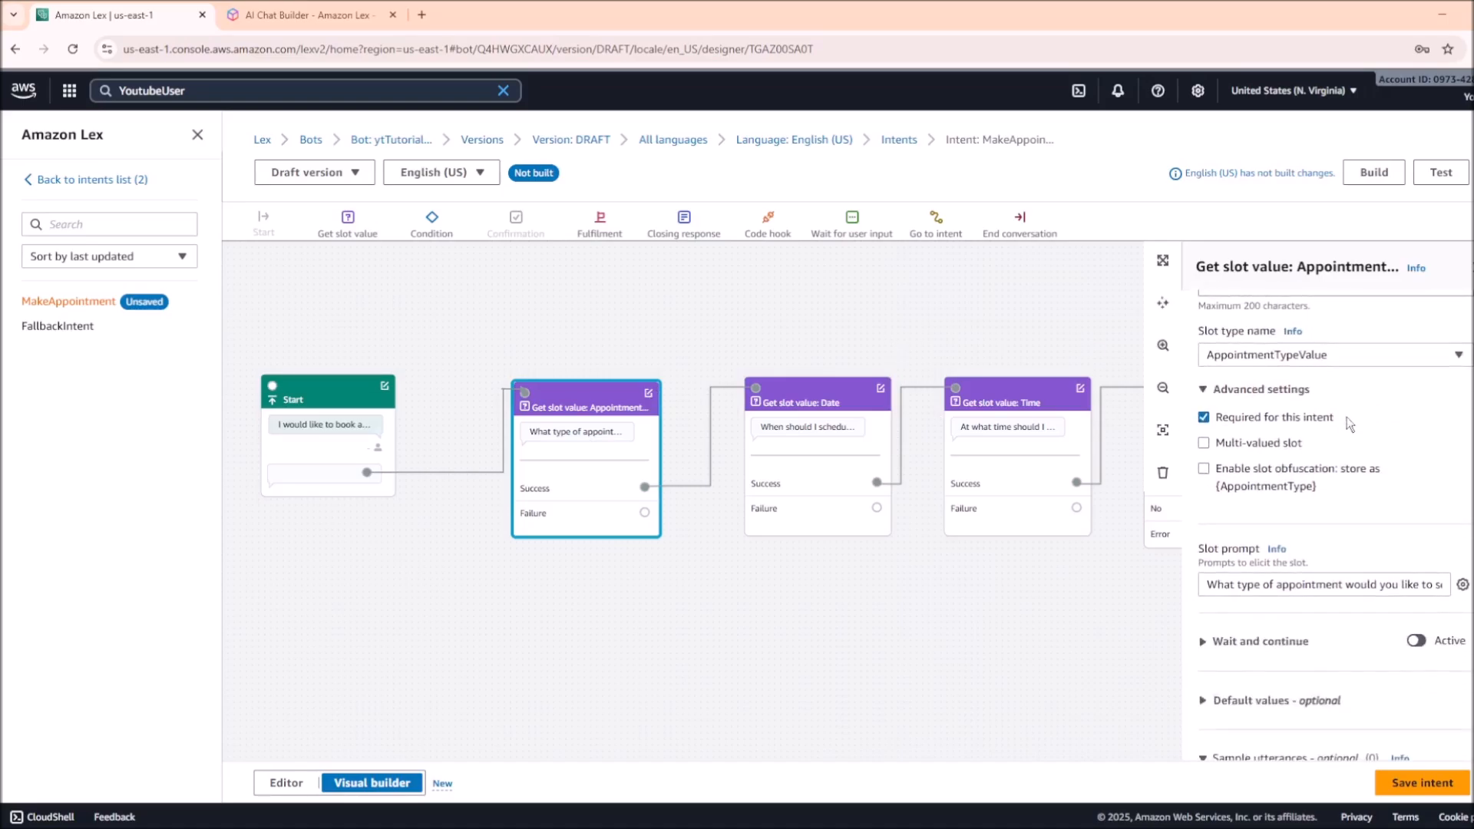
scroll(1349, 424, "up", 3)
left_click(1285, 372)
Inspect the slot names and details of the Date and Time slot blocks
left_click(879, 390)
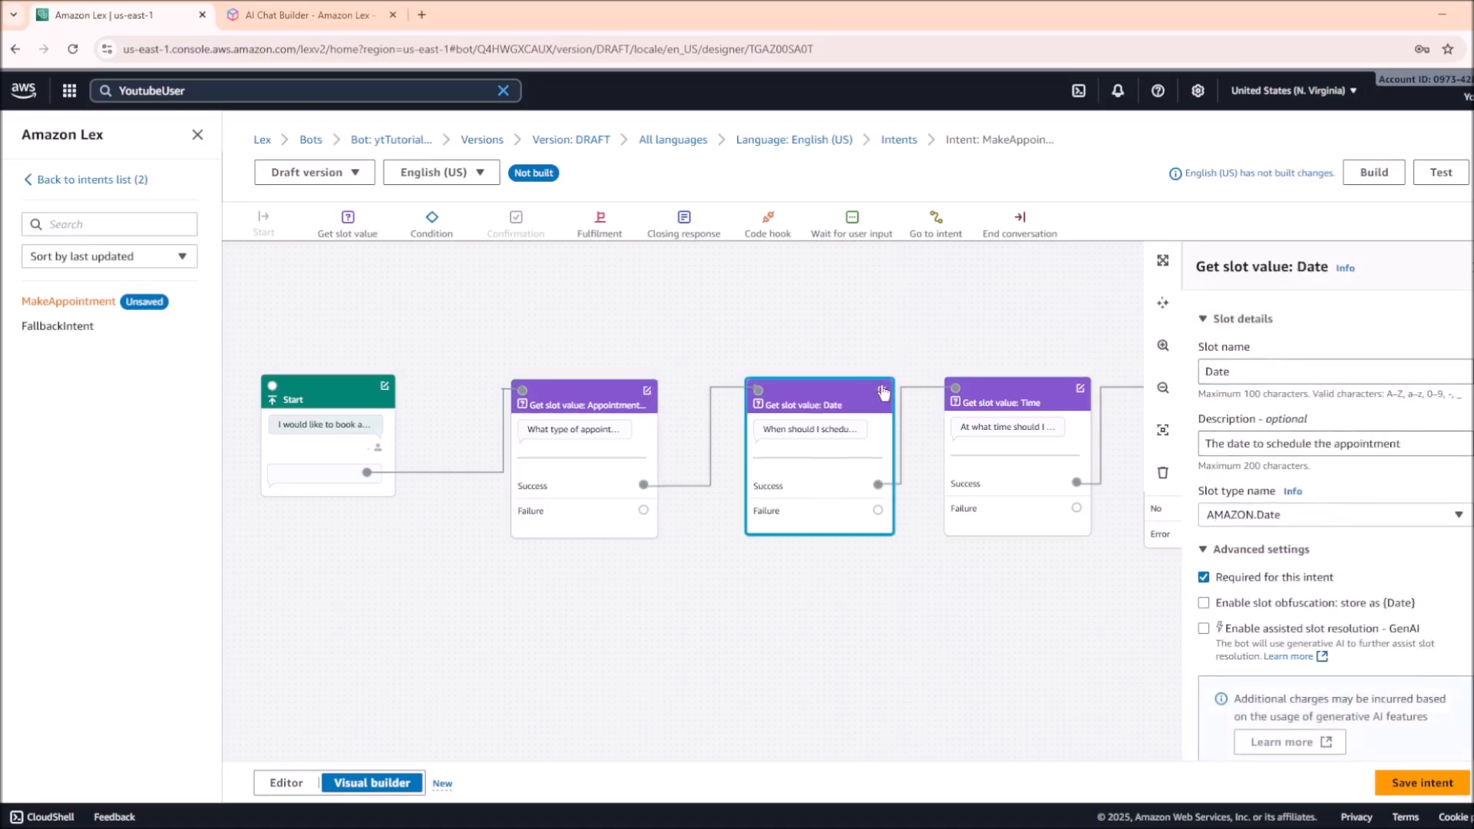
left_click_drag(1298, 373, 1182, 381)
left_click(1079, 390)
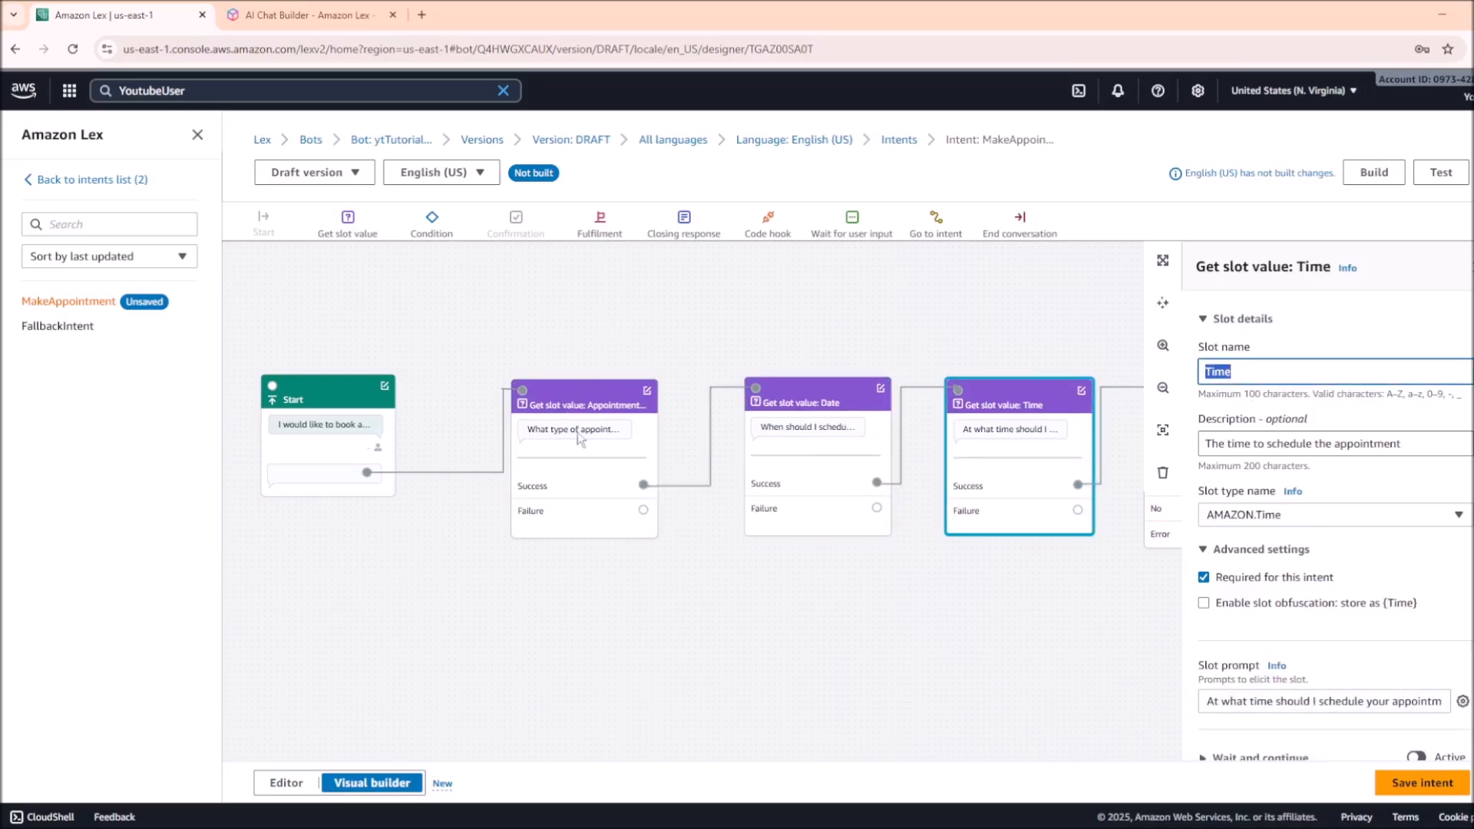
Shift the AppointmentType, Date and Time slot blocks slightly toward the Start block
left_click_drag(577, 433, 566, 433)
left_click_drag(759, 420, 739, 420)
left_click_drag(1002, 447, 974, 449)
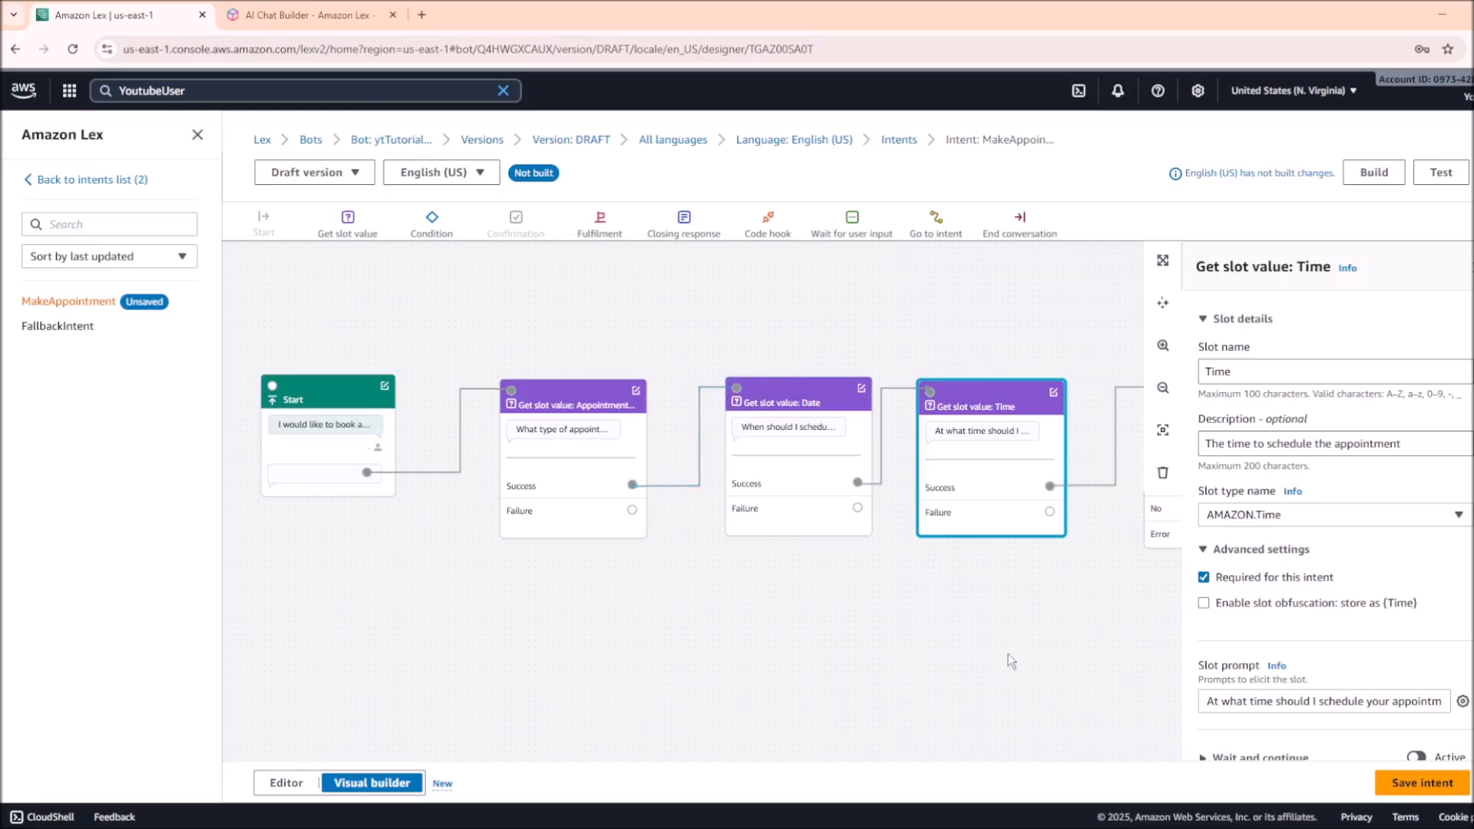
Read through the Confirmation block's prompt and move the block slightly farther from the Time slot block
left_click_drag(1007, 652, 745, 639)
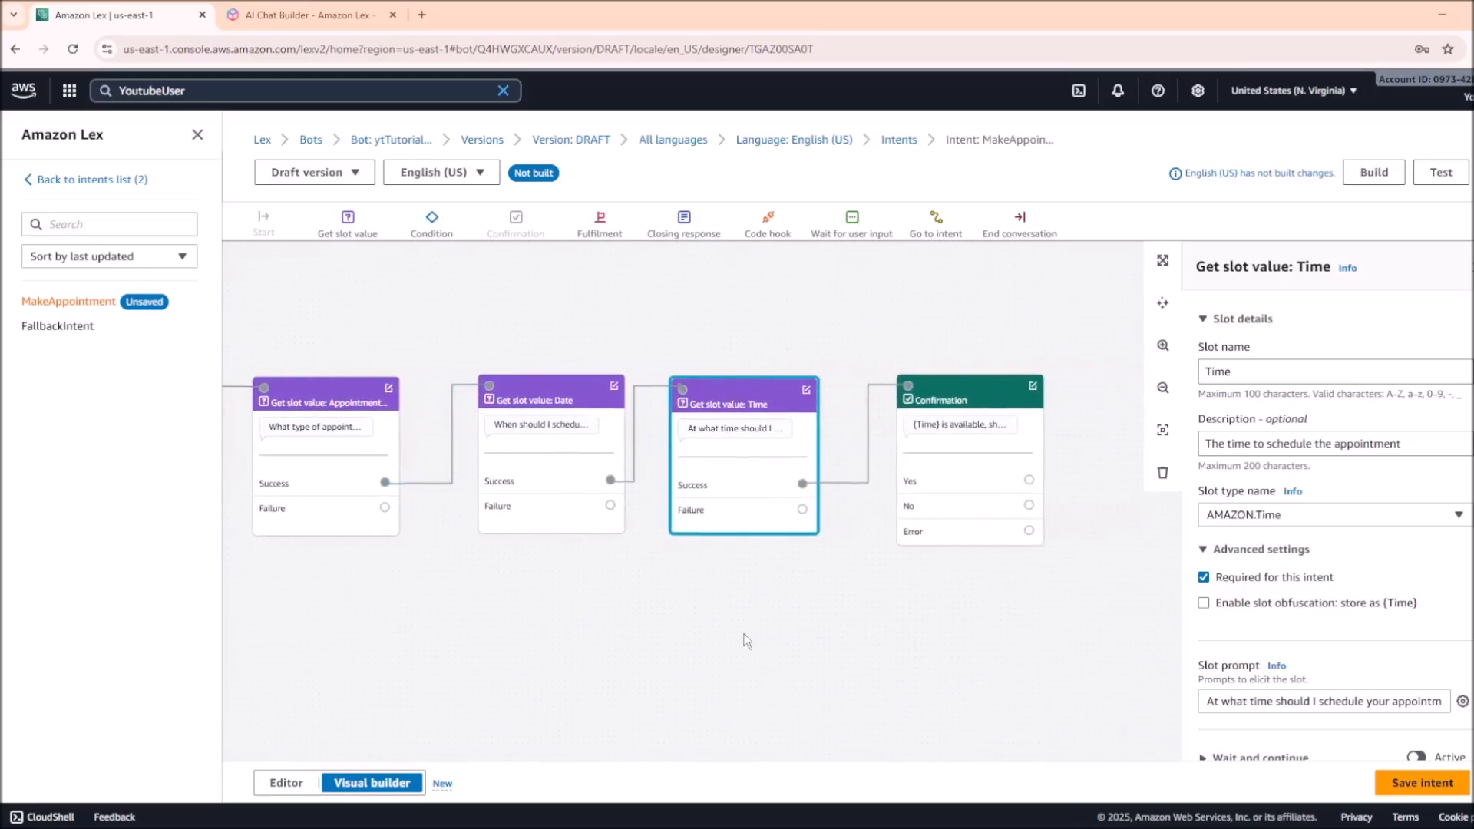
left_click(915, 386)
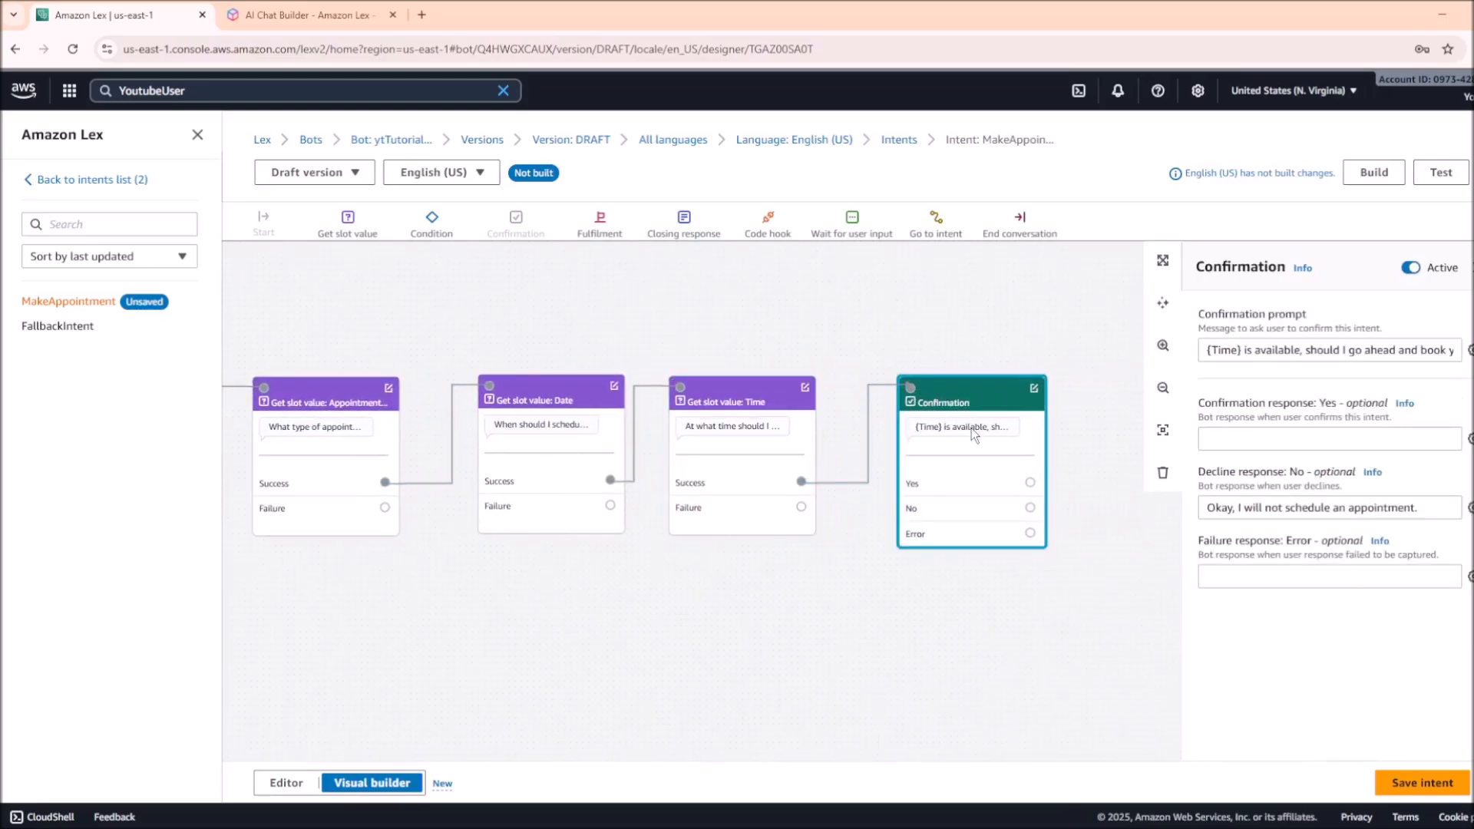
left_click_drag(1314, 350, 1443, 350)
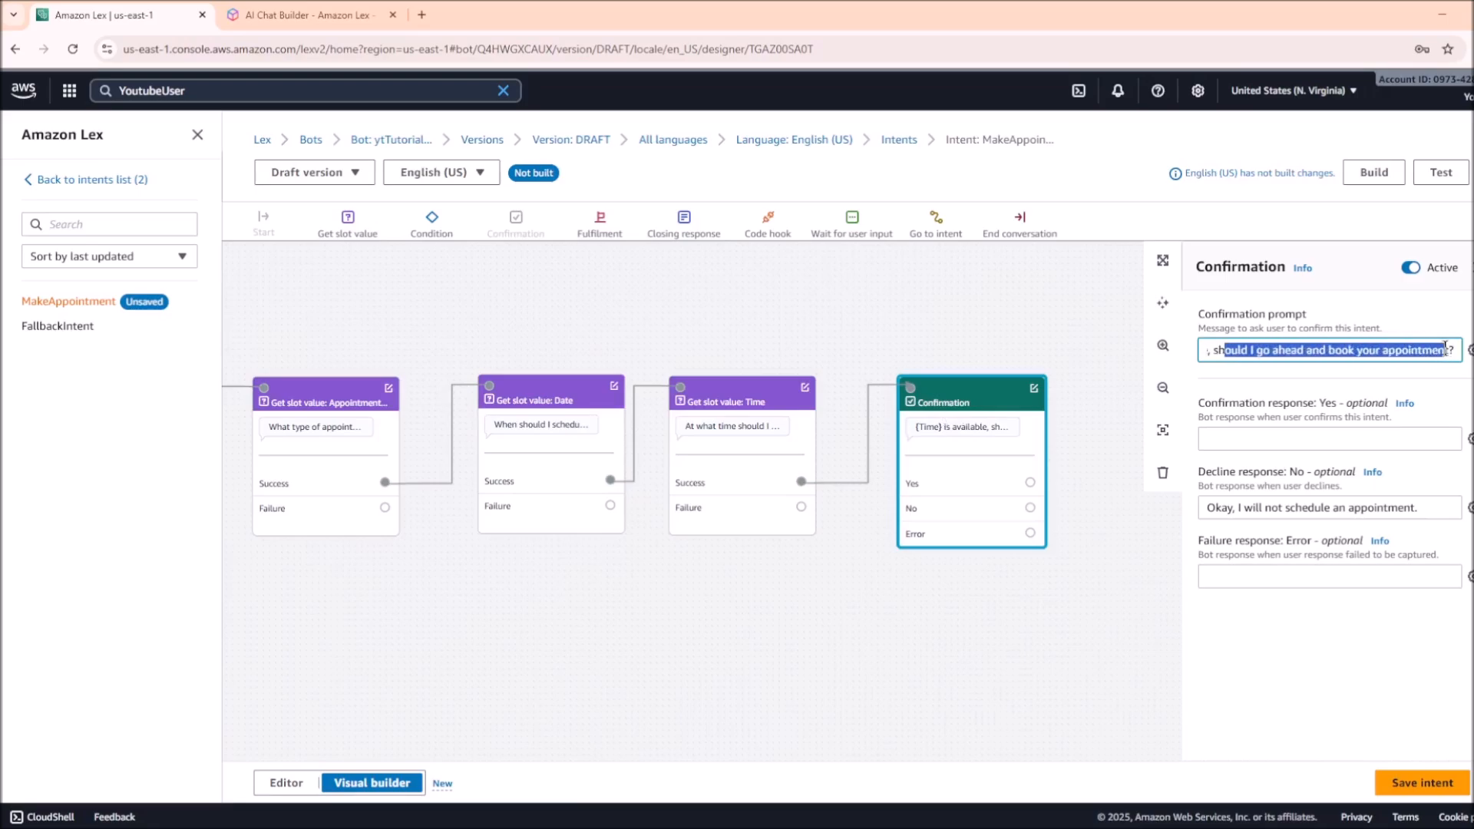
left_click_drag(945, 398, 977, 385)
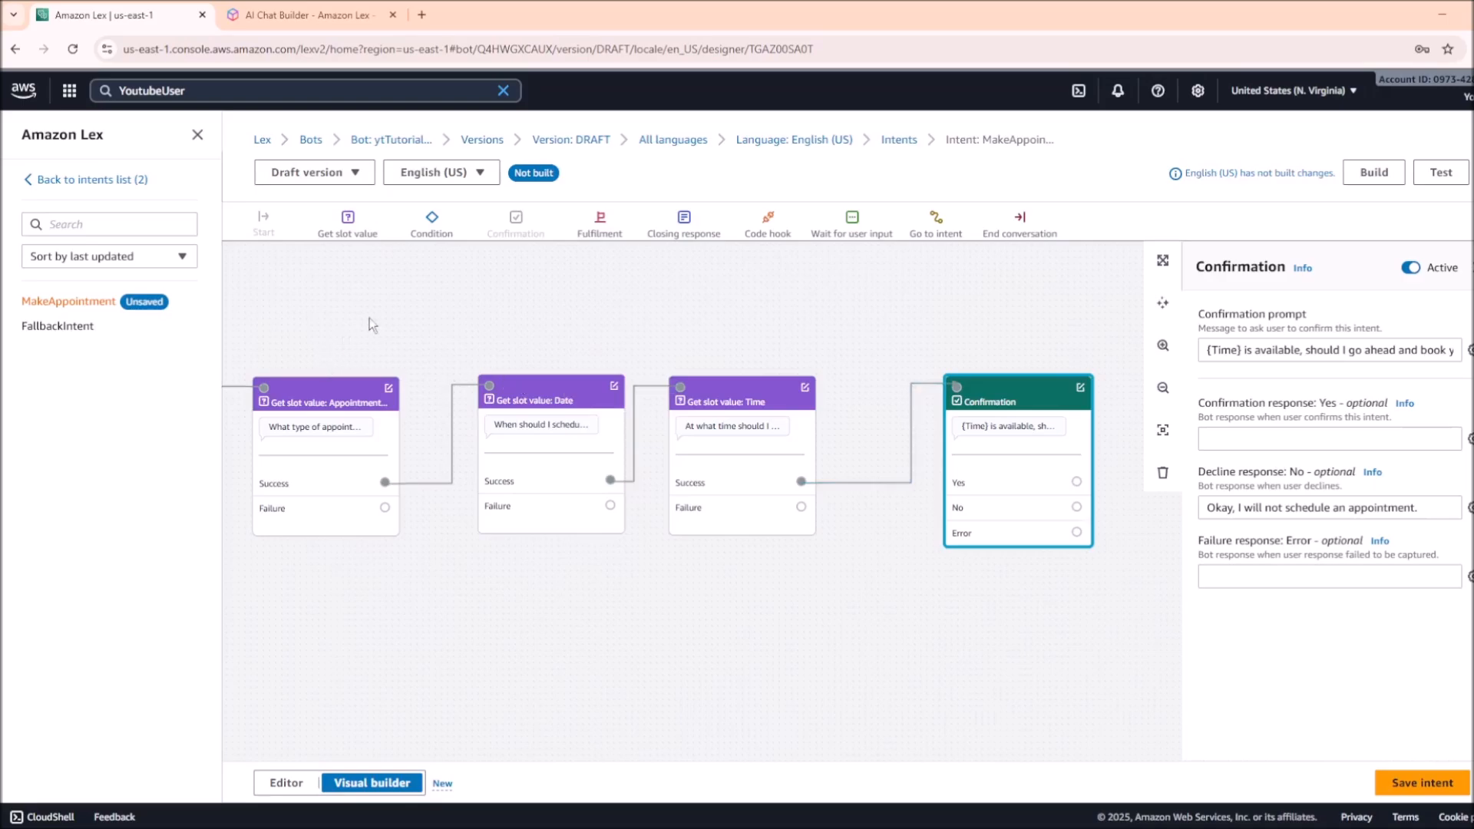
Add a Code hook block below the Confirmation block and try linking its Success output to Confirmation's Yes output
left_click_drag(770, 224, 941, 541)
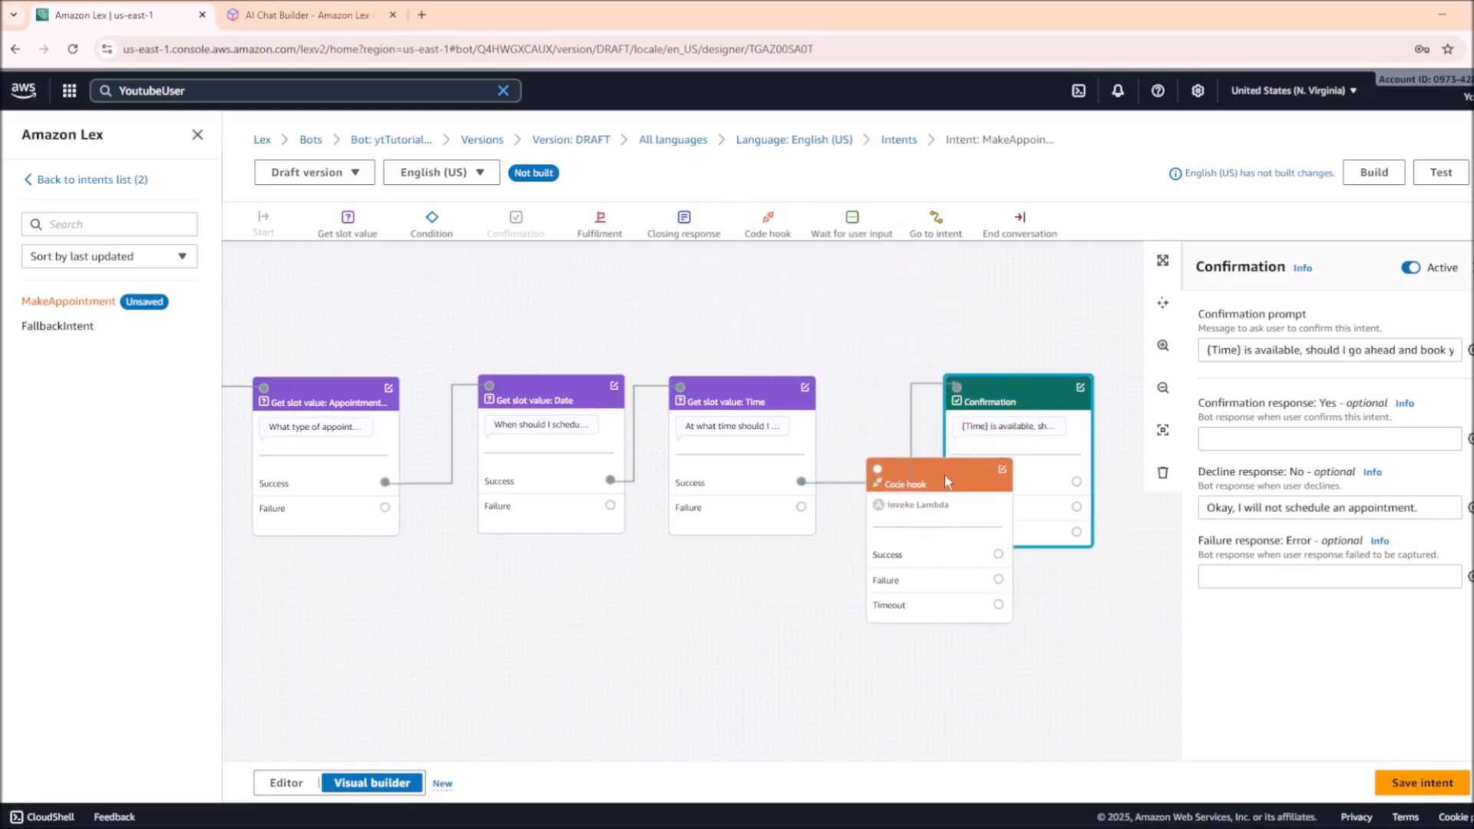
left_click_drag(946, 482, 1003, 607)
mouse_move(802, 484)
left_mouse_down()
mouse_move(814, 513)
mouse_move(800, 473)
left_mouse_up()
mouse_move(958, 381)
left_mouse_down()
mouse_move(954, 397)
mouse_move(958, 367)
left_mouse_up()
left_click_drag(972, 597, 963, 571)
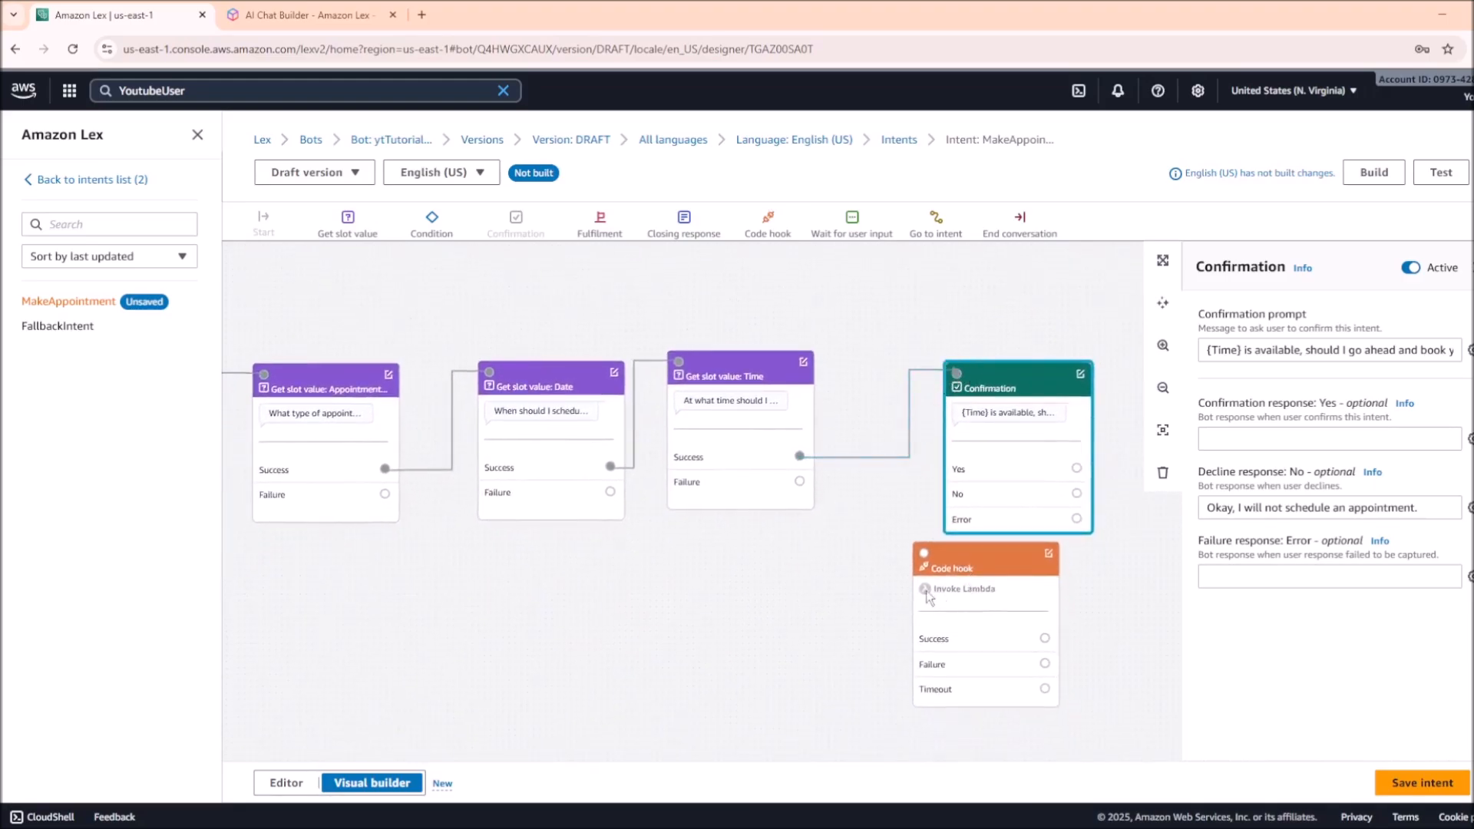
left_click(955, 604)
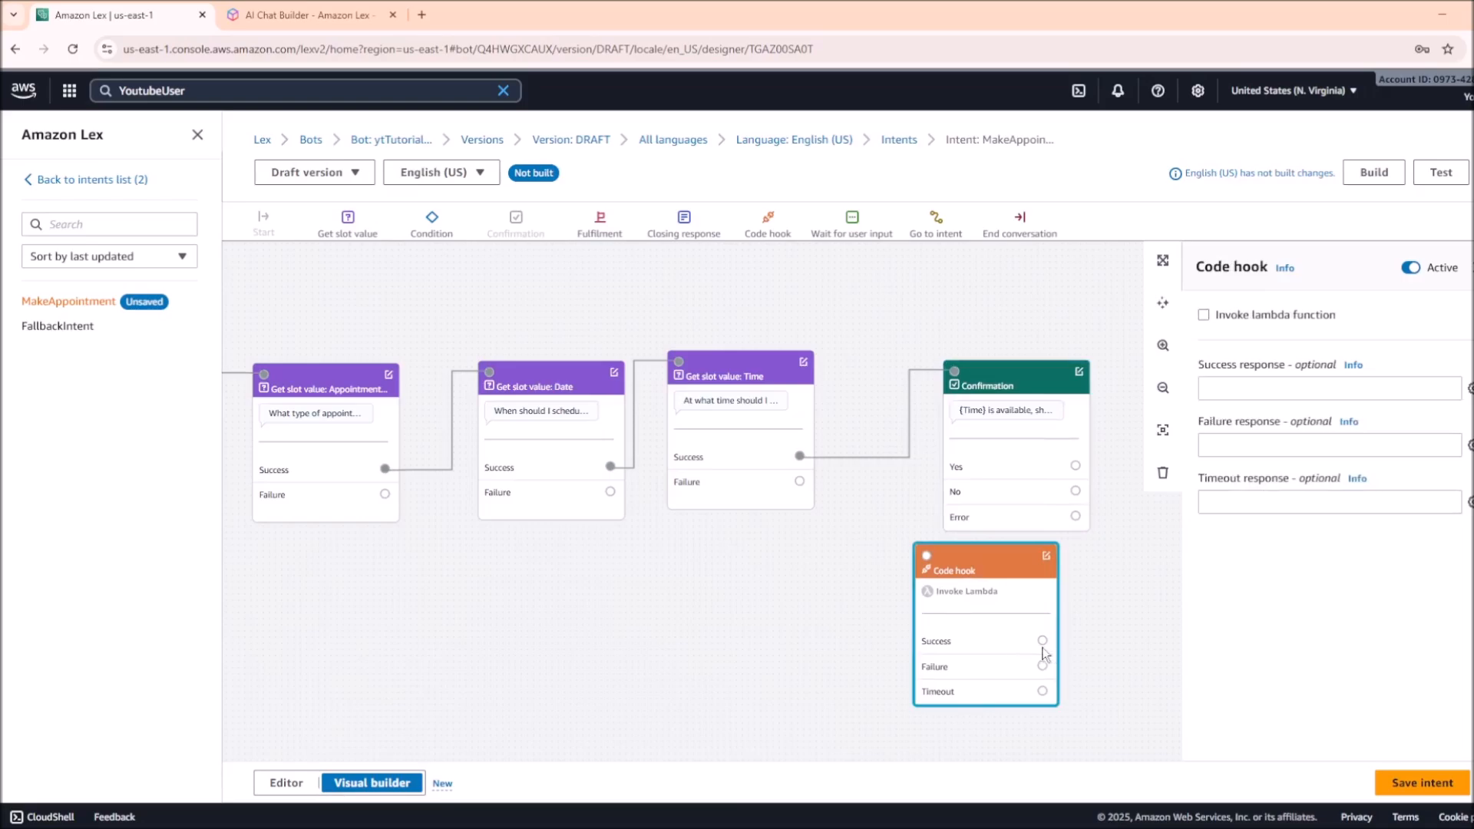
left_click_drag(1042, 641, 1075, 468)
Add a Closing response block beyond the Confirmation block and connect Confirmation's Yes output to it
scroll(801, 358, "down", 5)
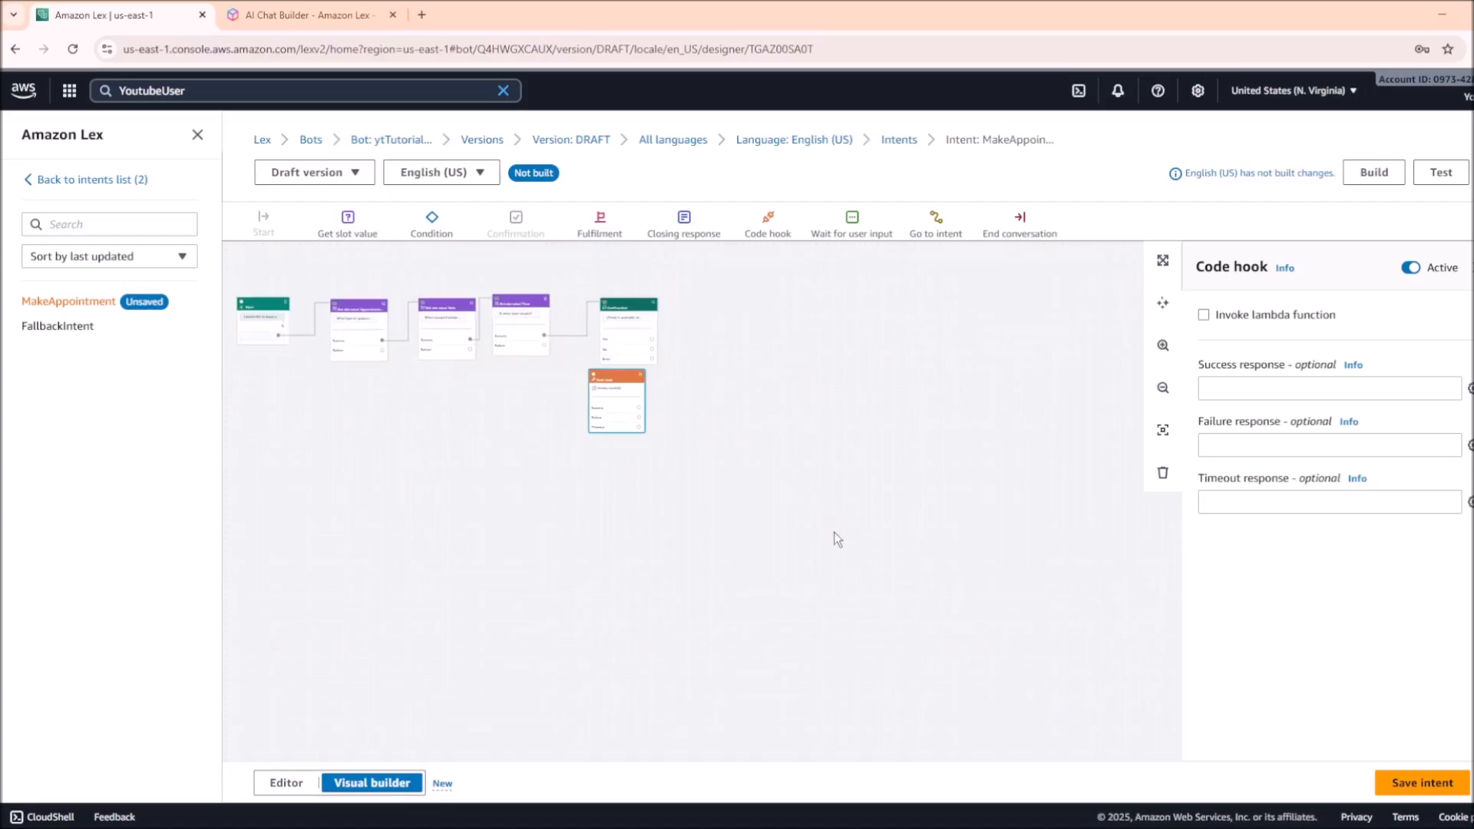
left_click_drag(688, 213, 757, 352)
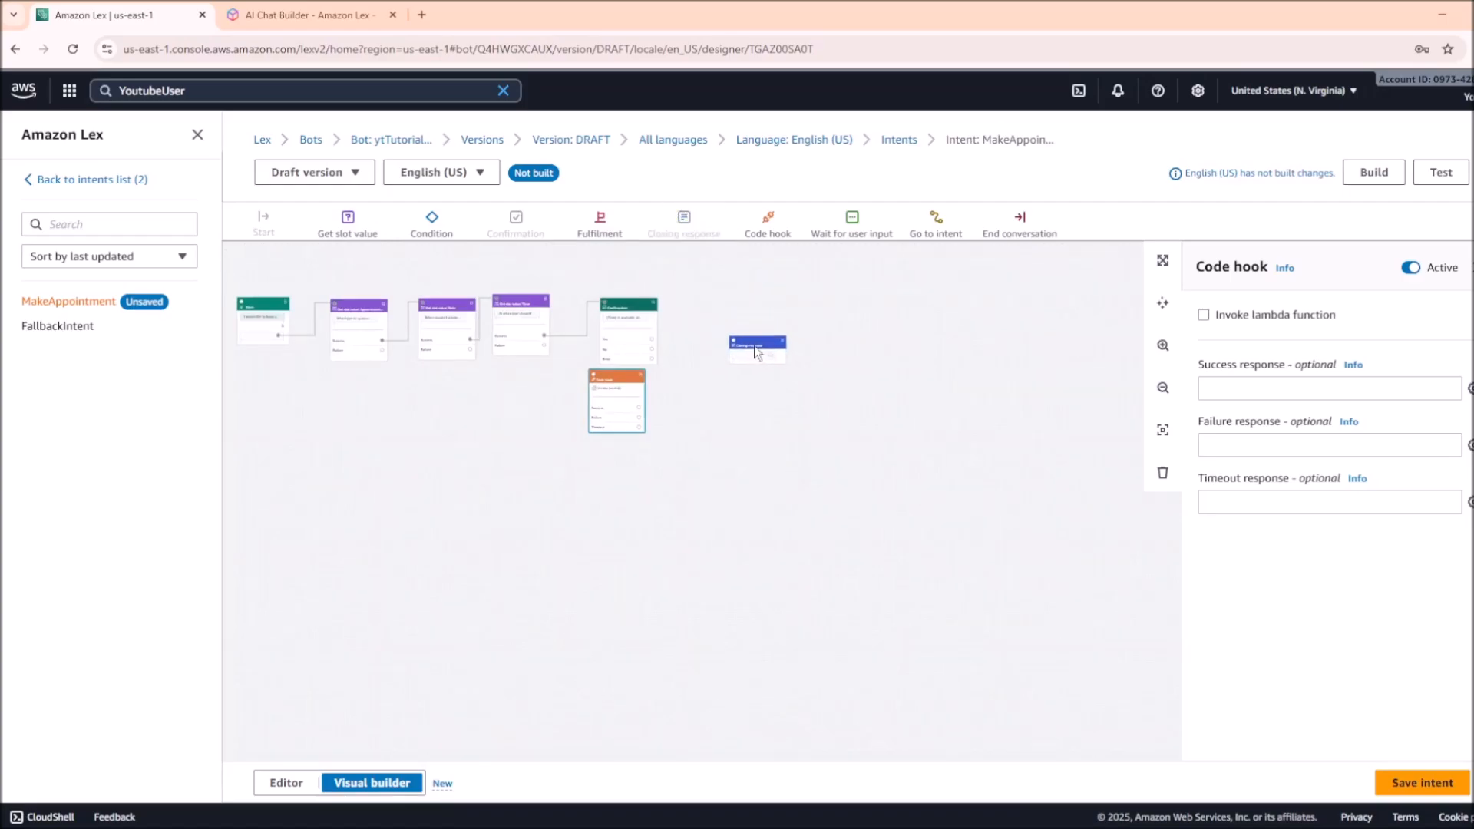
left_click(657, 308)
scroll(661, 315, "up", 10)
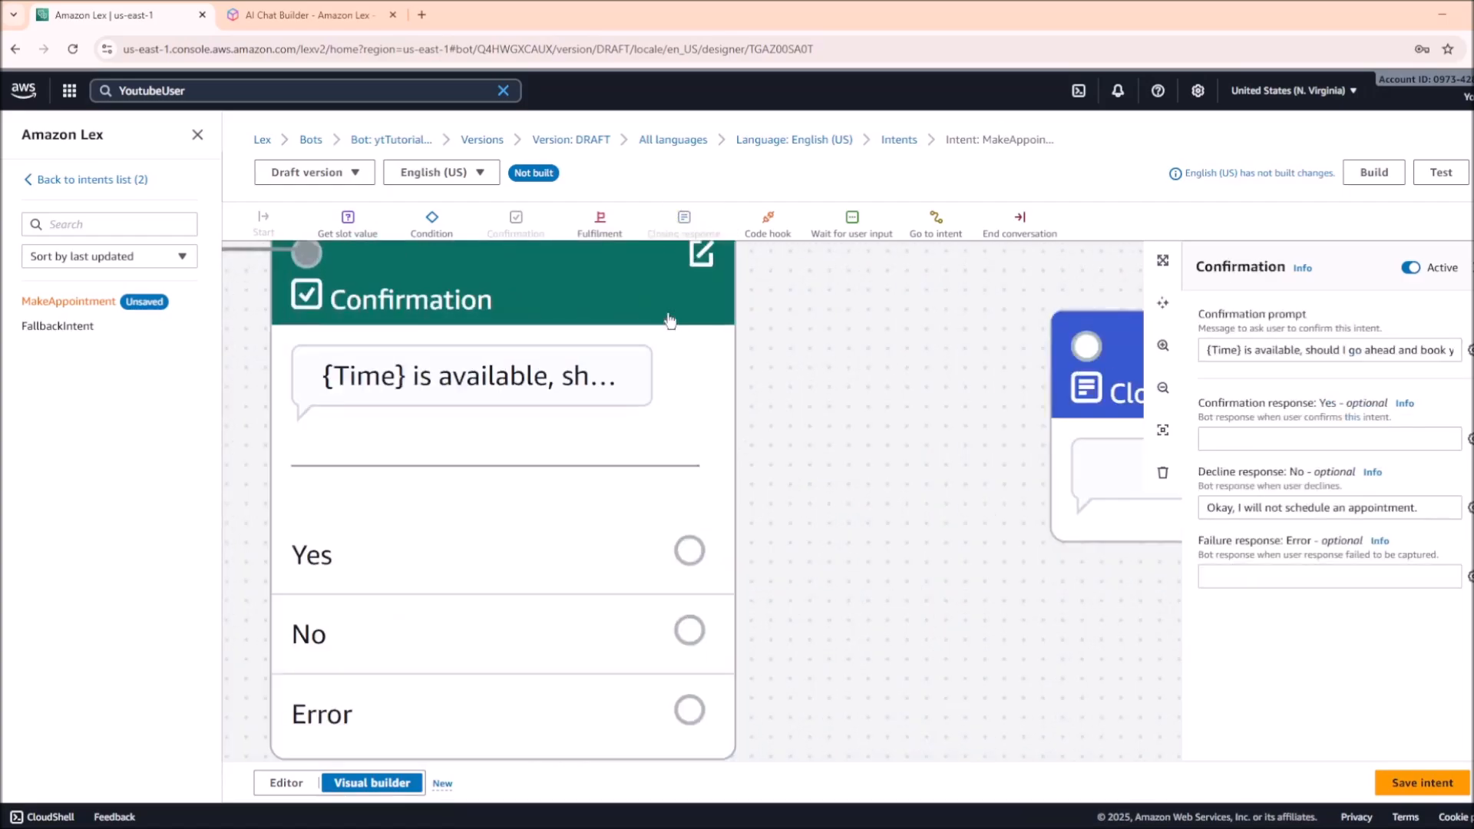
scroll(669, 321, "down", 5)
left_click_drag(734, 458, 1058, 358)
Place a Go to intent block beside the Code hook block and check its intent name options without choosing one
scroll(1014, 388, "down", 4)
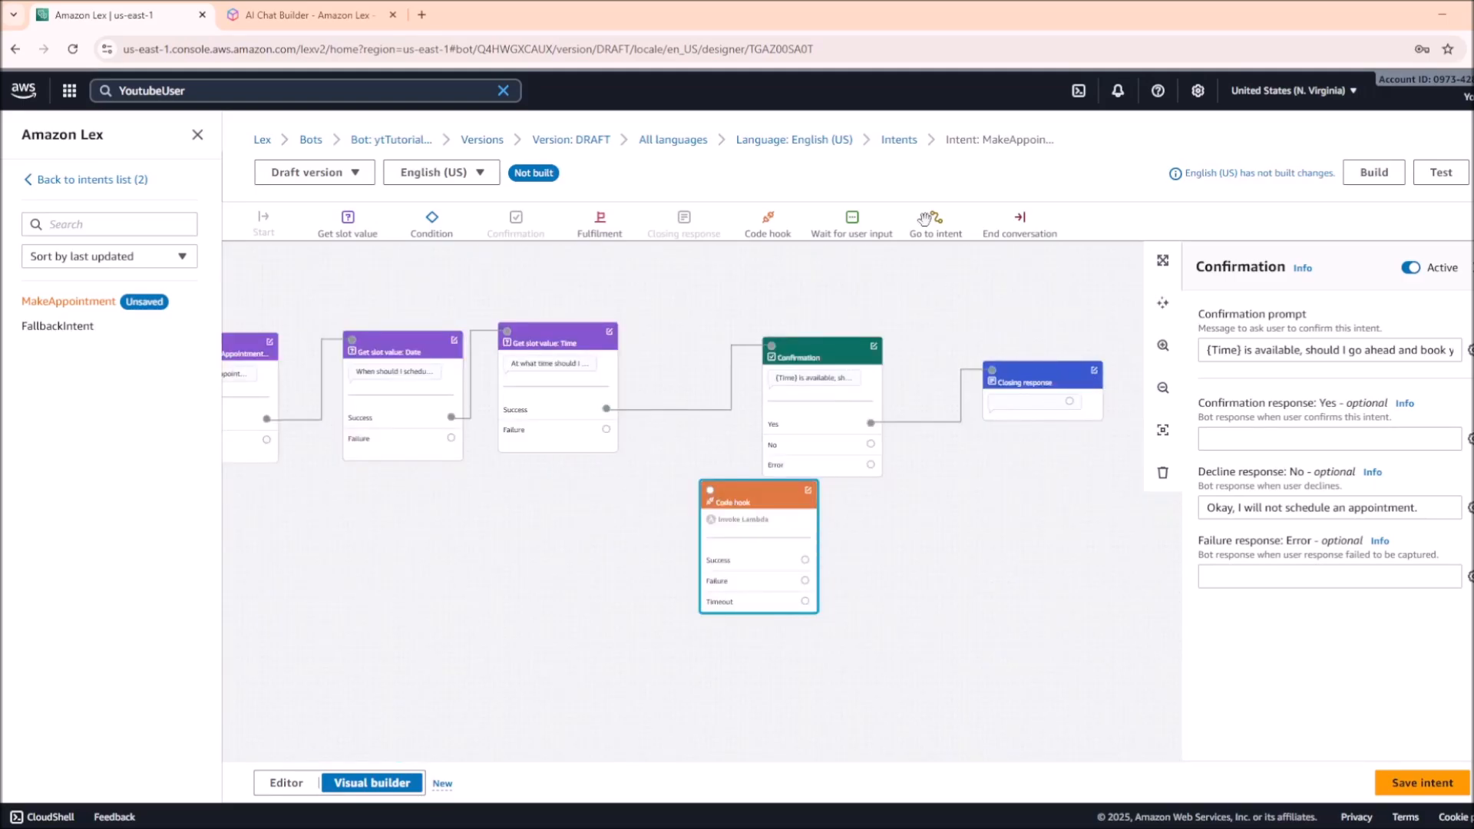
left_click_drag(930, 221, 422, 556)
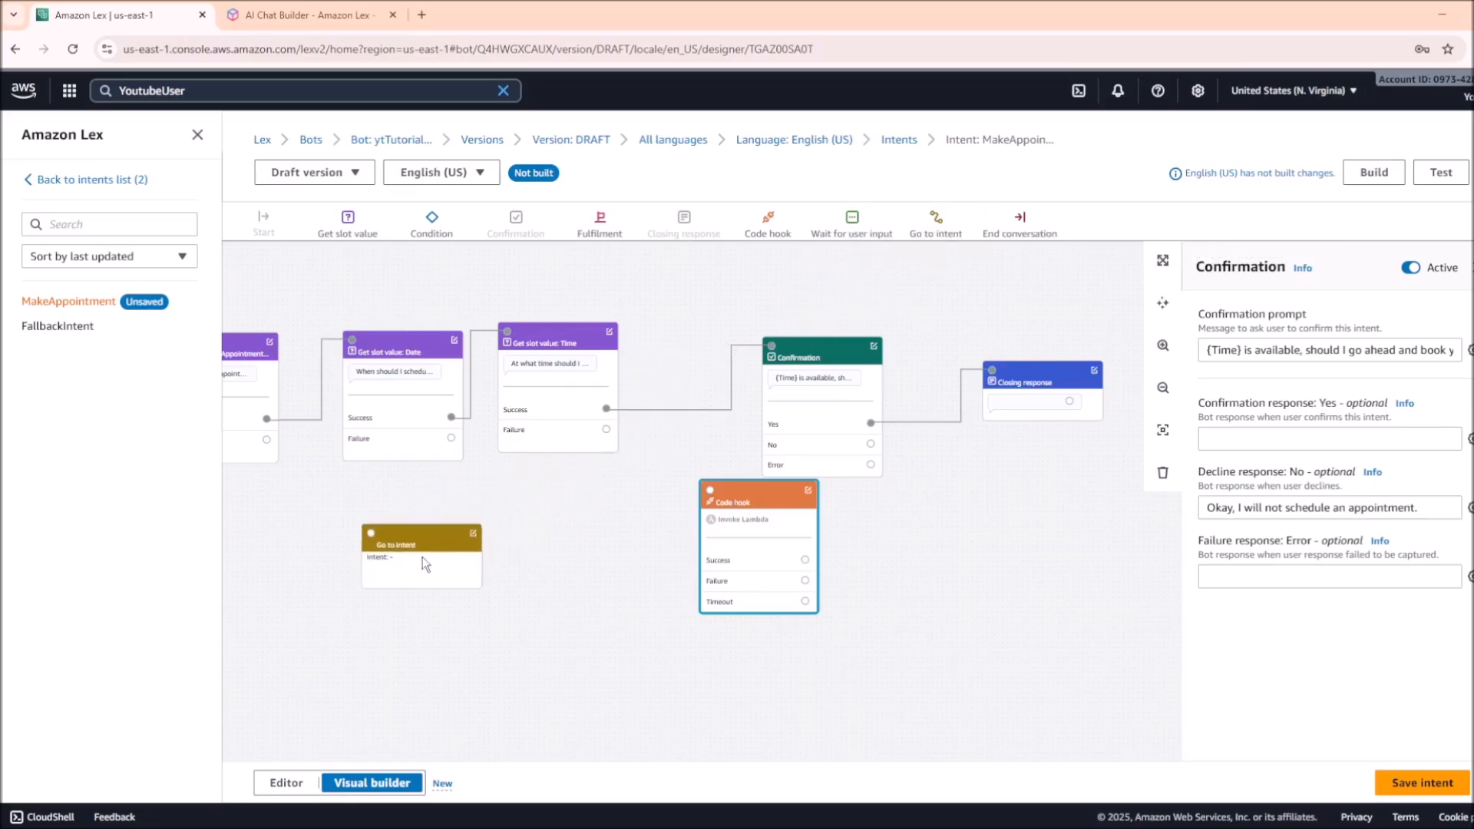
left_click_drag(539, 578, 727, 574)
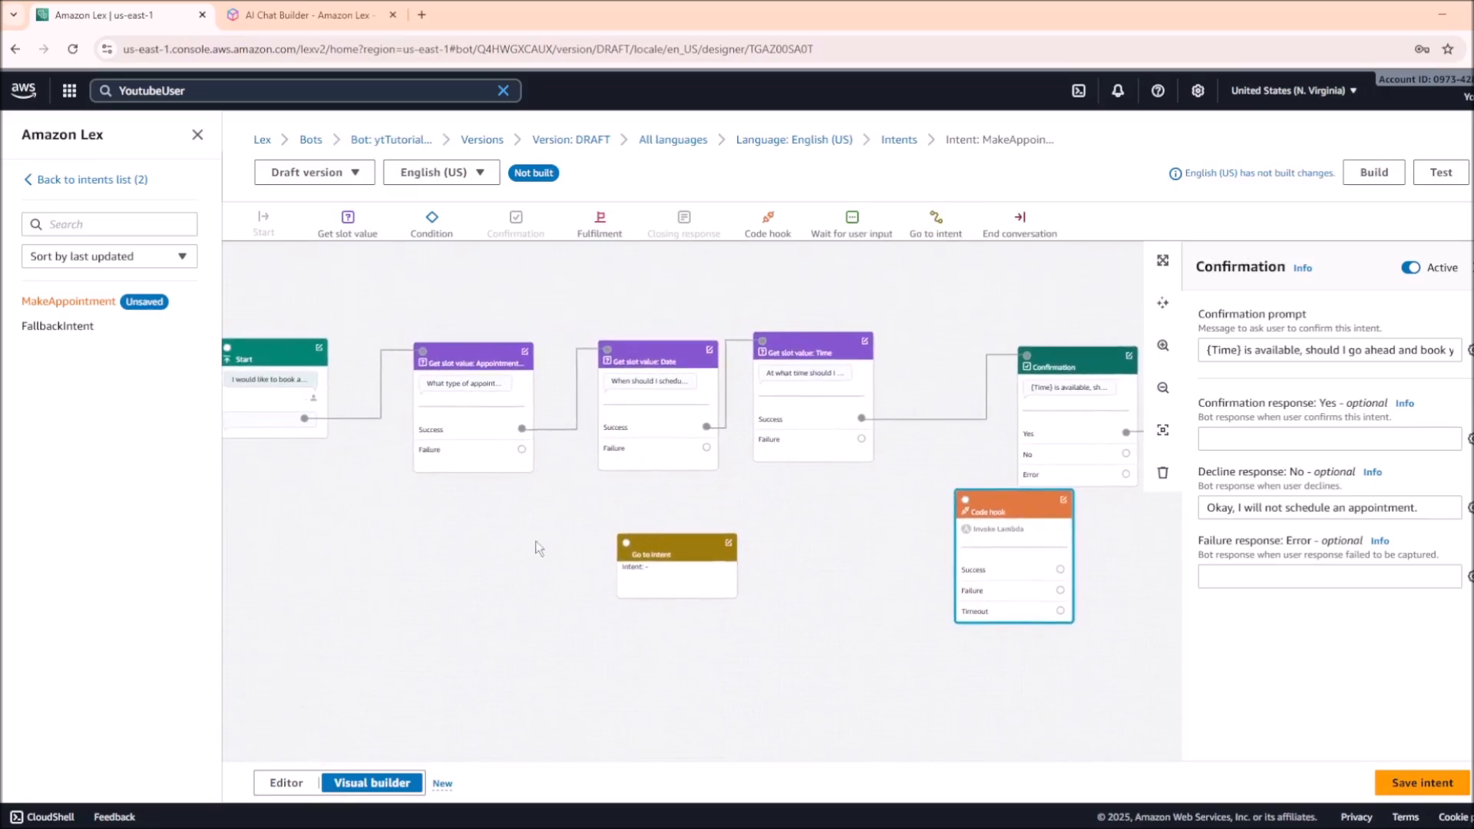
left_click_drag(683, 541, 874, 509)
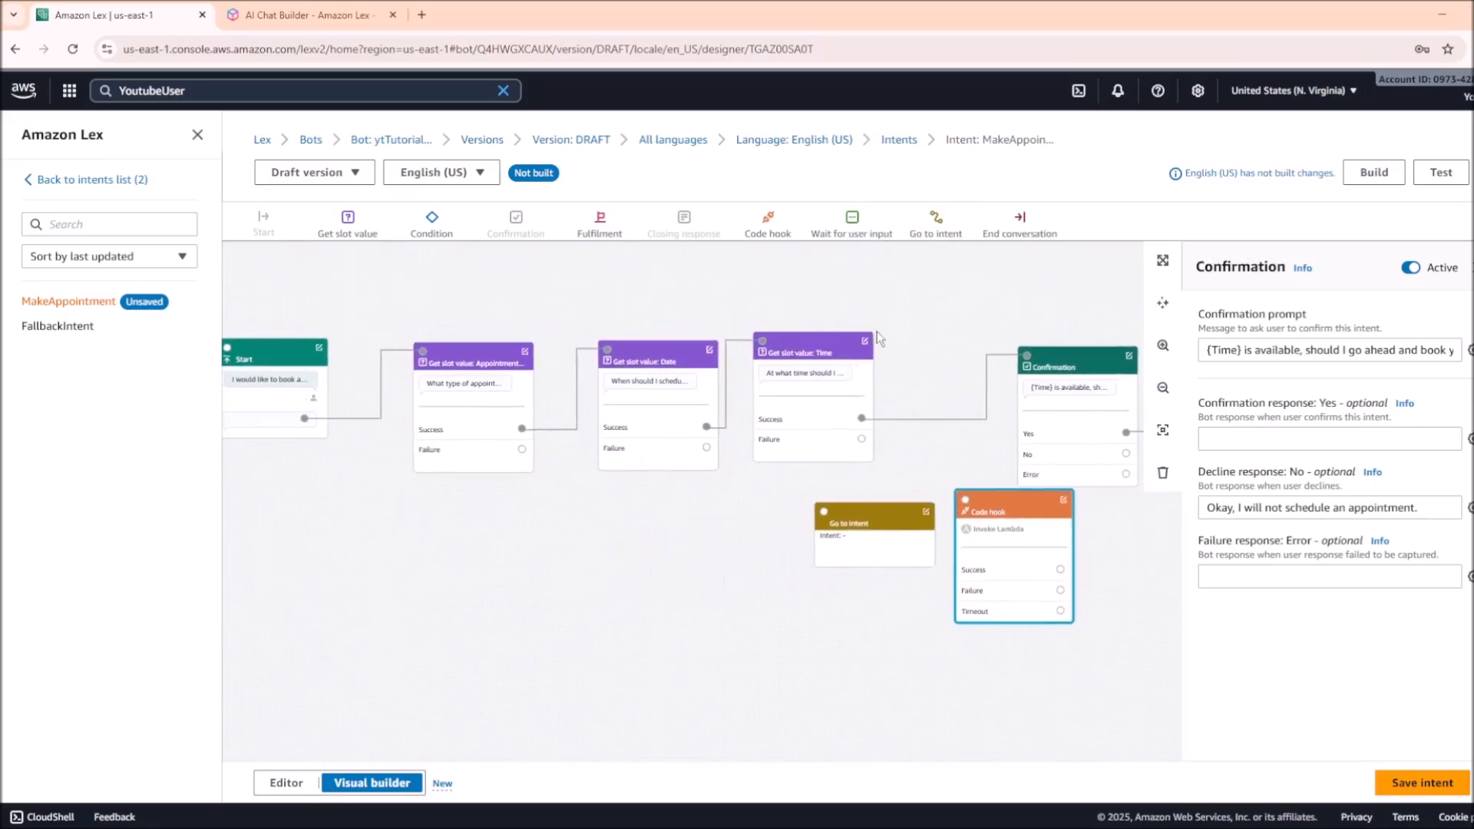
left_click(825, 518)
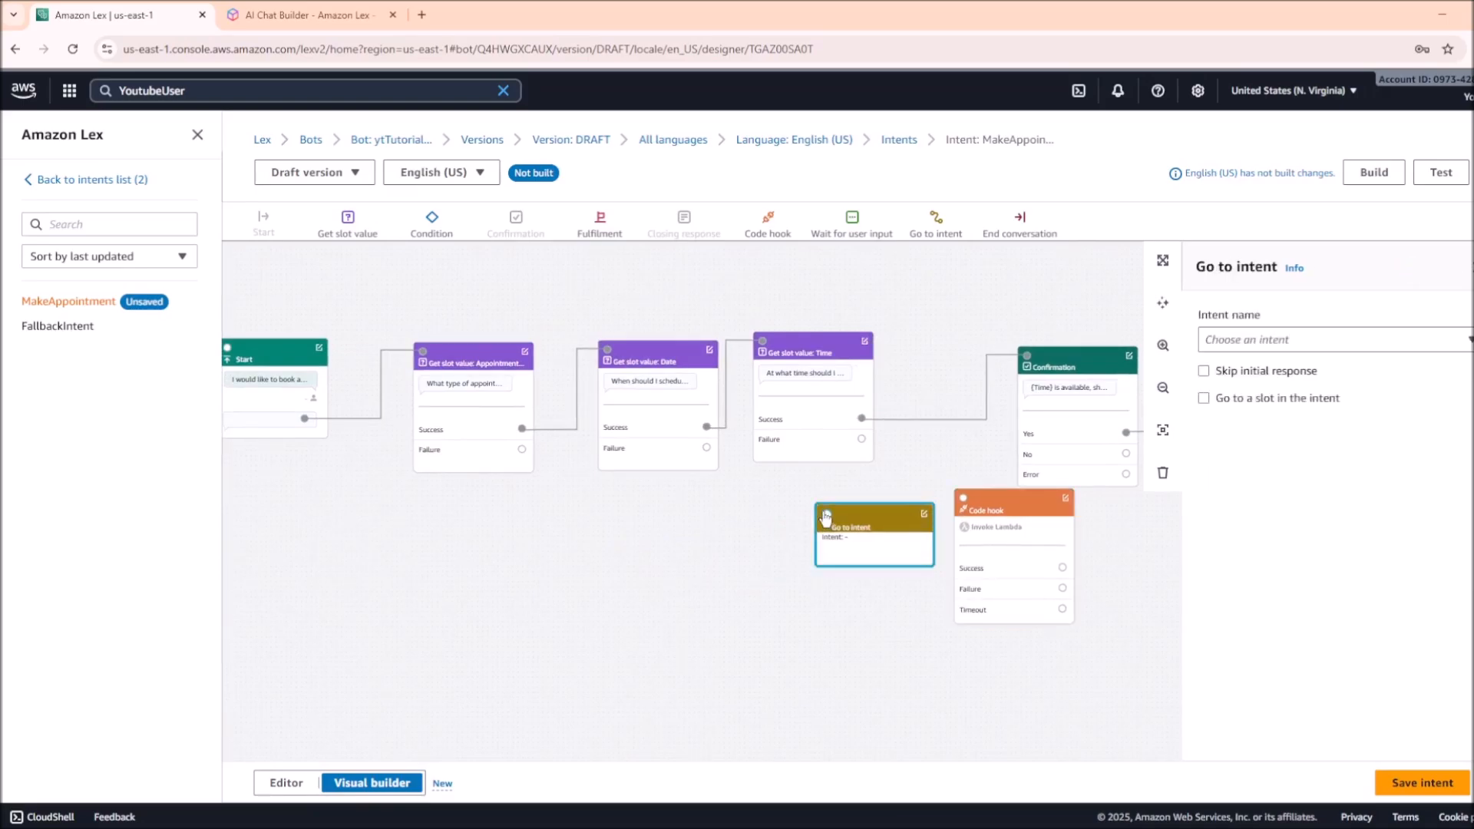
left_click(1382, 343)
left_click(1052, 278)
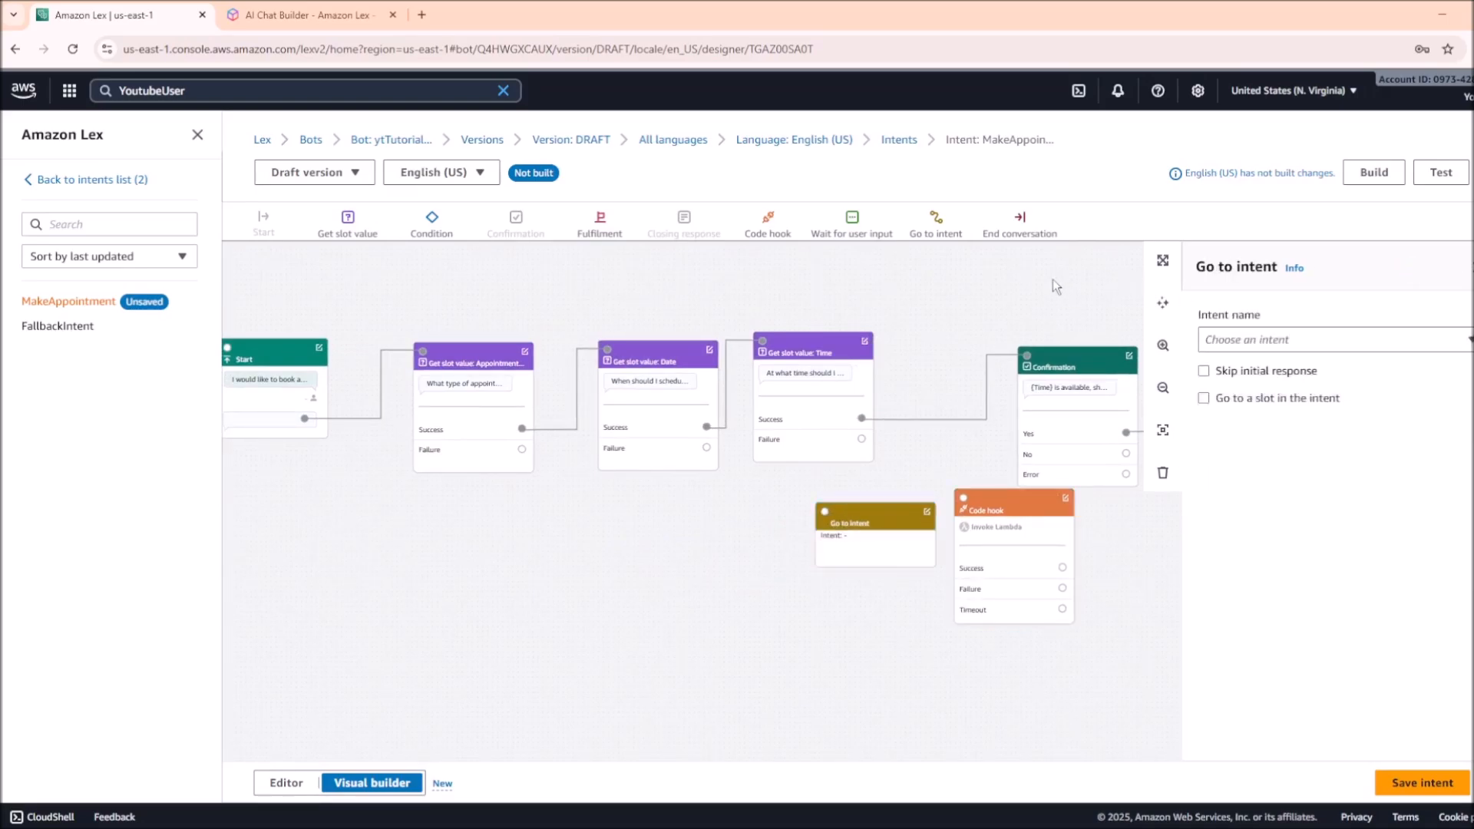
Add unconnected Get slot value, Condition and Fulfilment blocks below the existing conversation flow
scroll(753, 467, "down", 3)
scroll(421, 351, "up", 3)
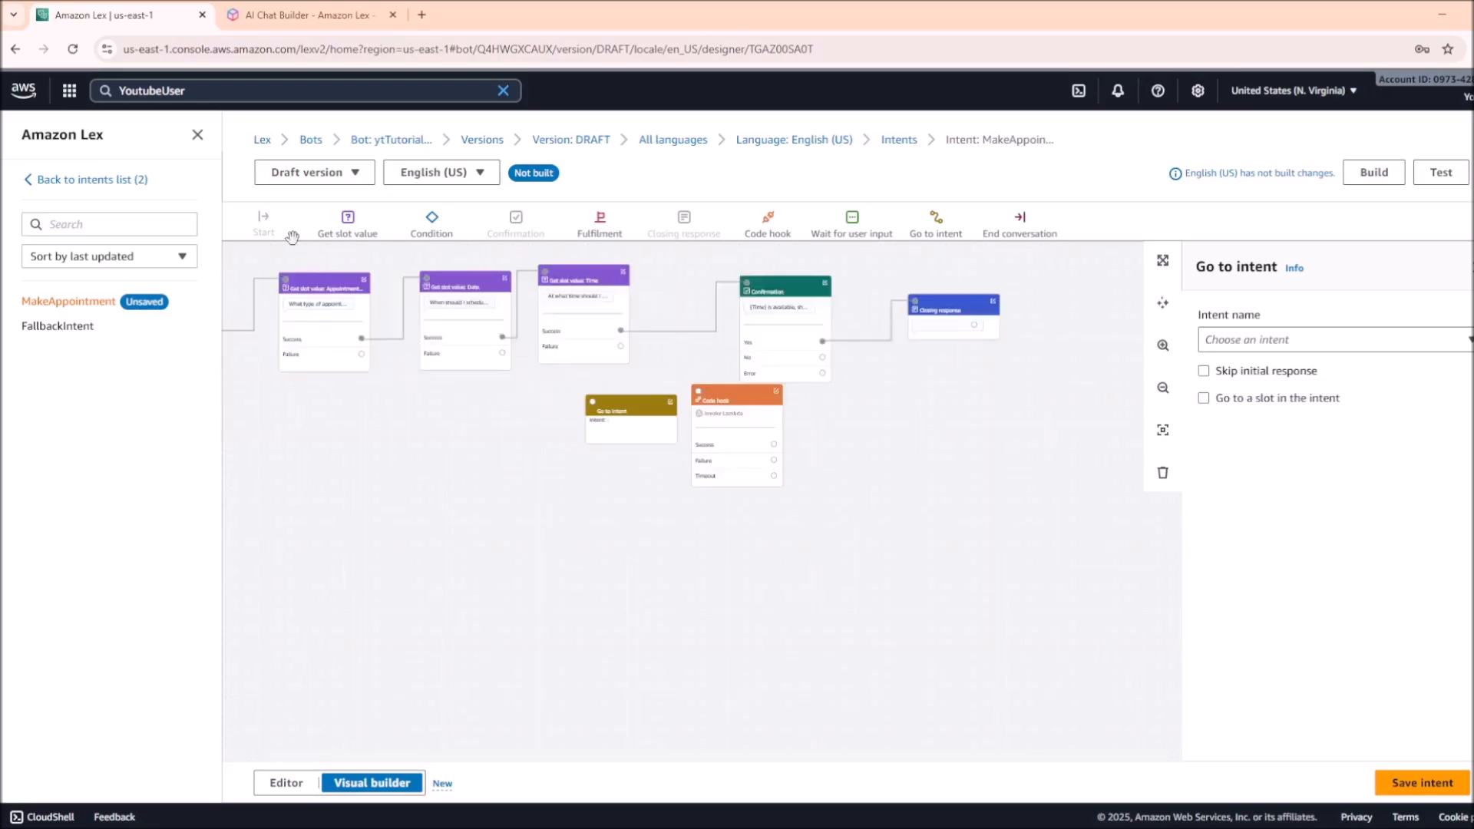
left_click_drag(348, 218, 404, 509)
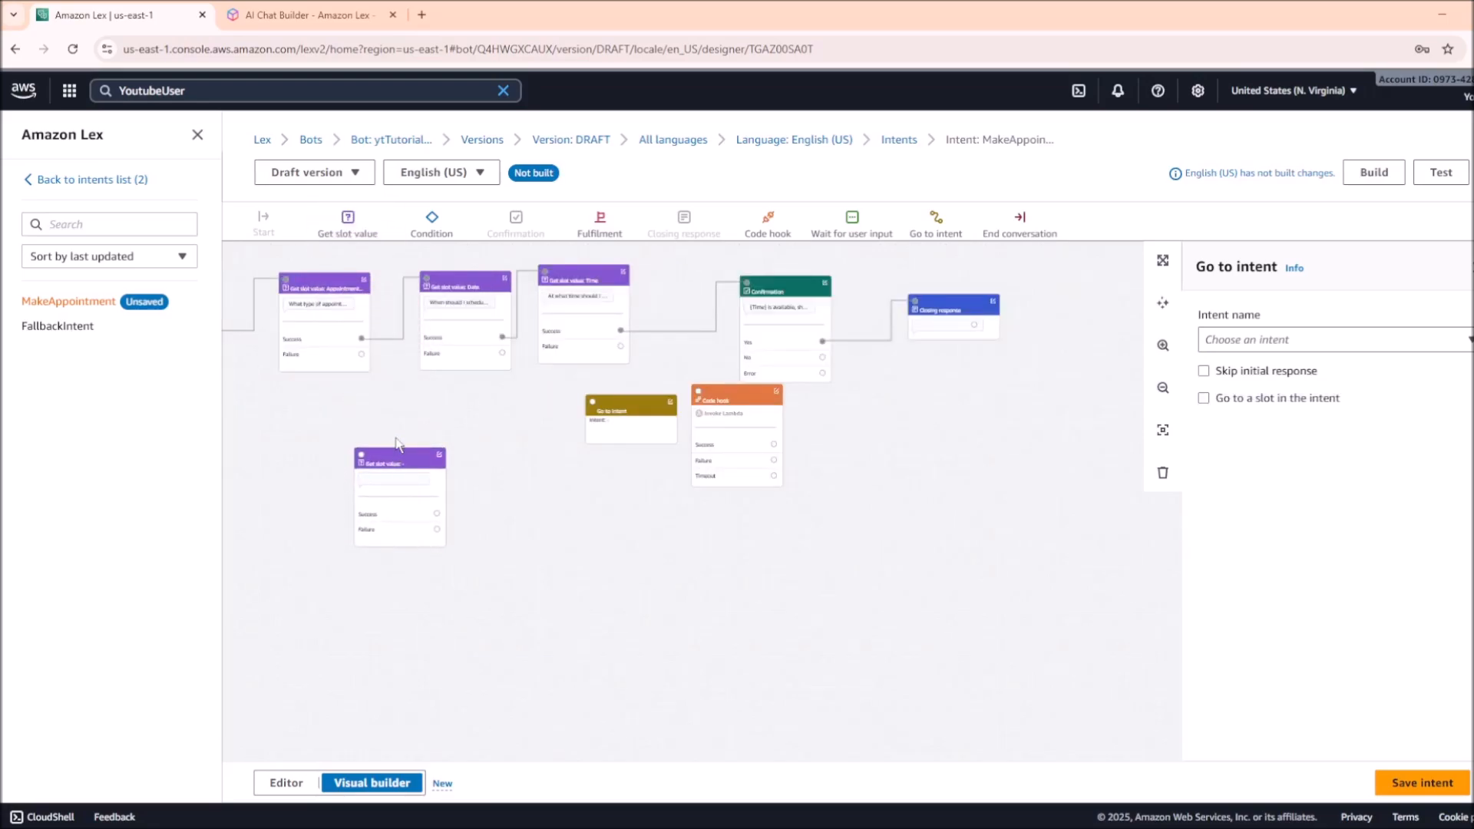
left_click_drag(432, 222, 550, 513)
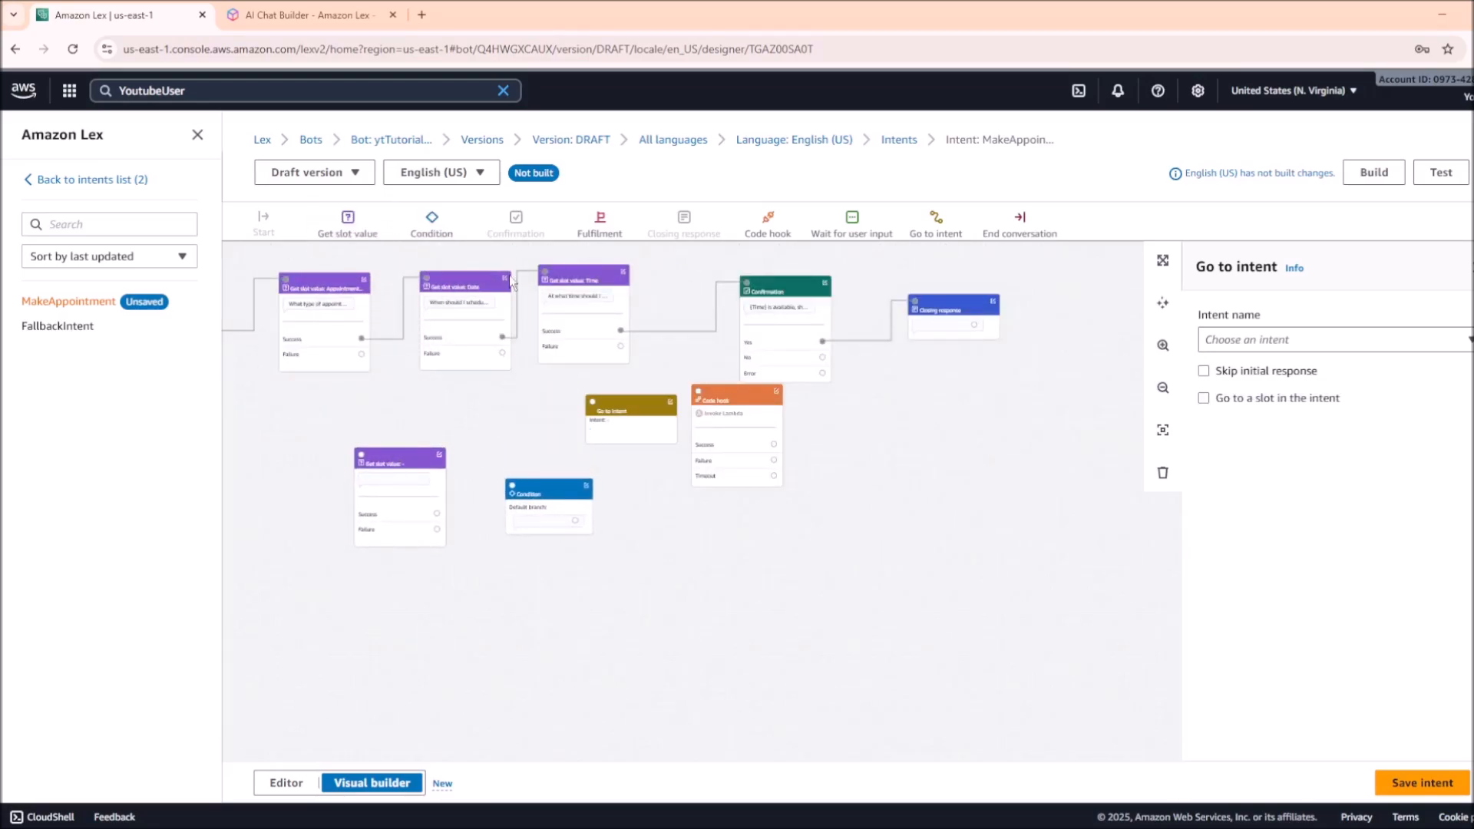
left_click_drag(600, 221, 688, 587)
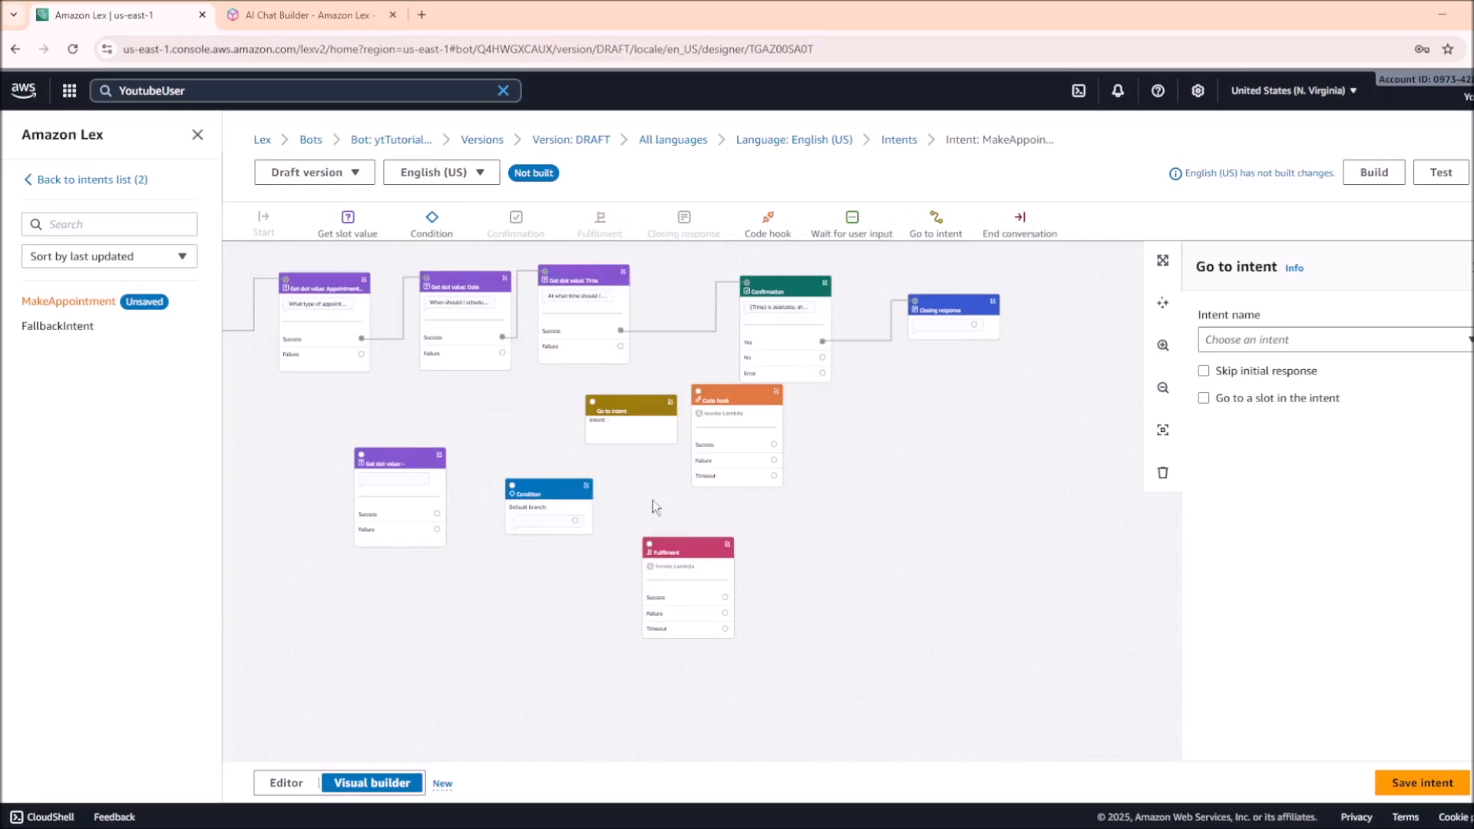
left_click_drag(262, 371, 378, 428)
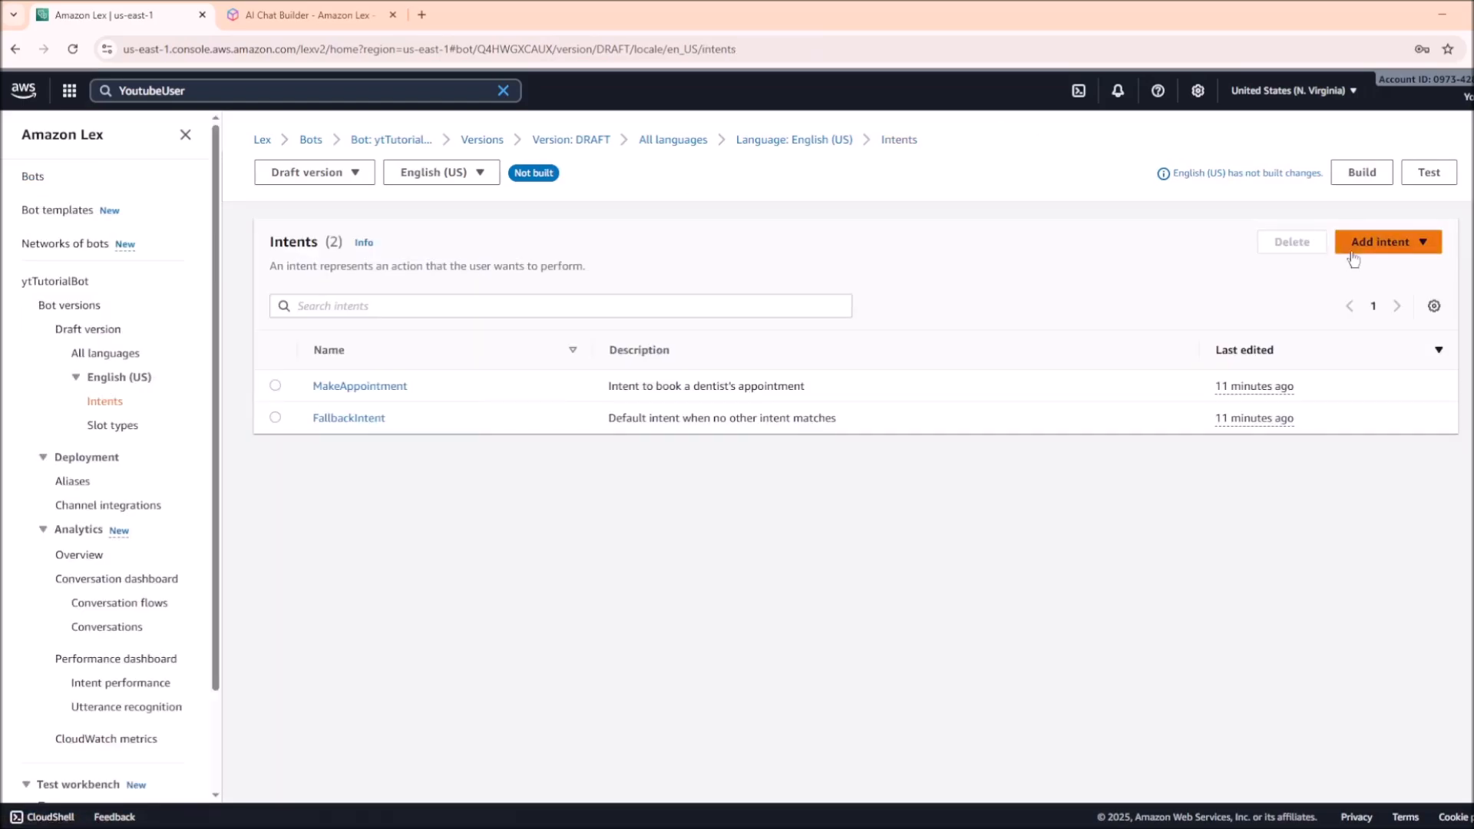
Start adding a built-in intent to the bot, choosing AMAZON.QnAIntent - GenAI feature
left_click(1352, 252)
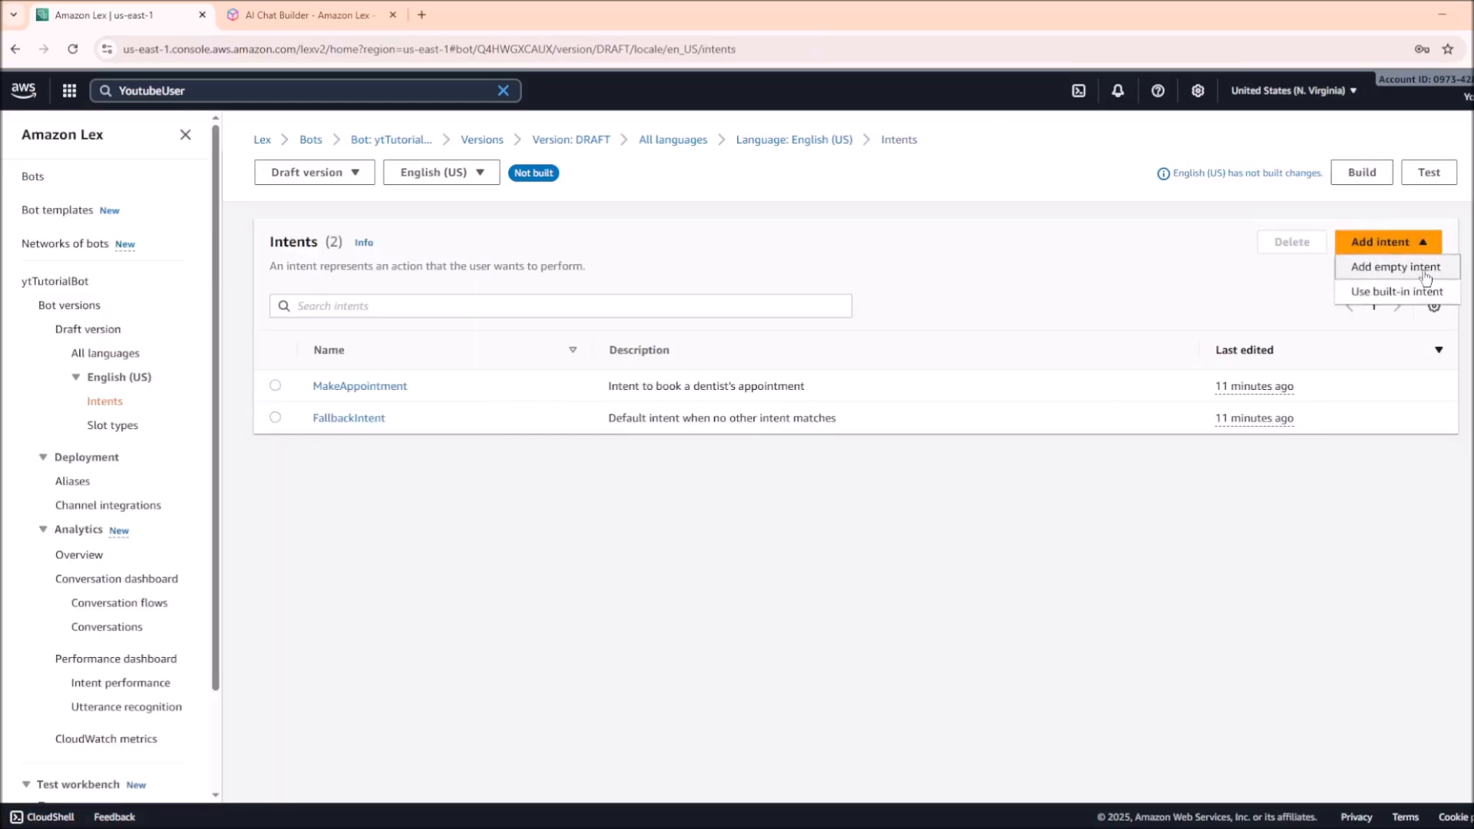
left_click(1429, 294)
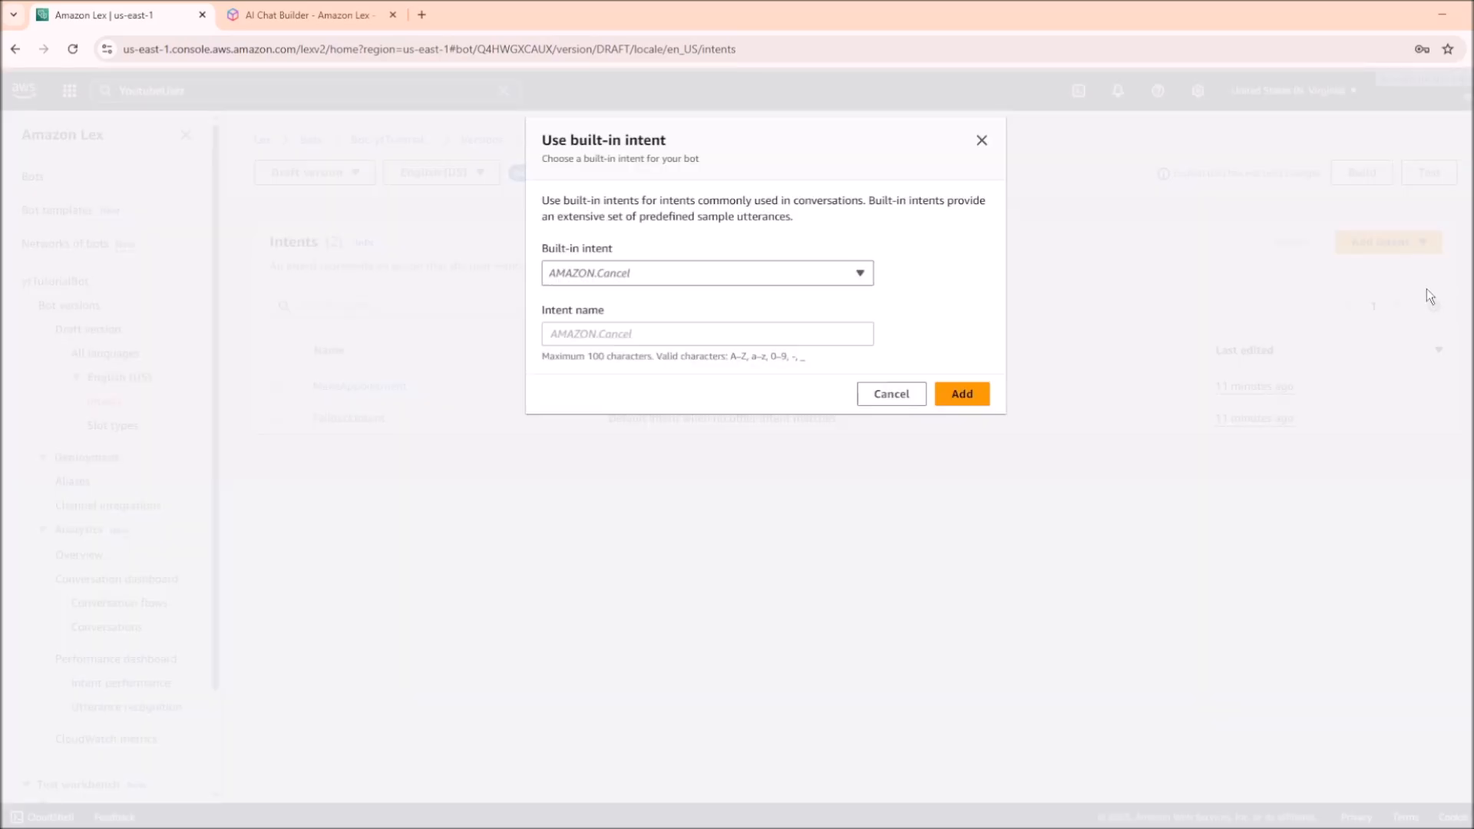
left_click(712, 273)
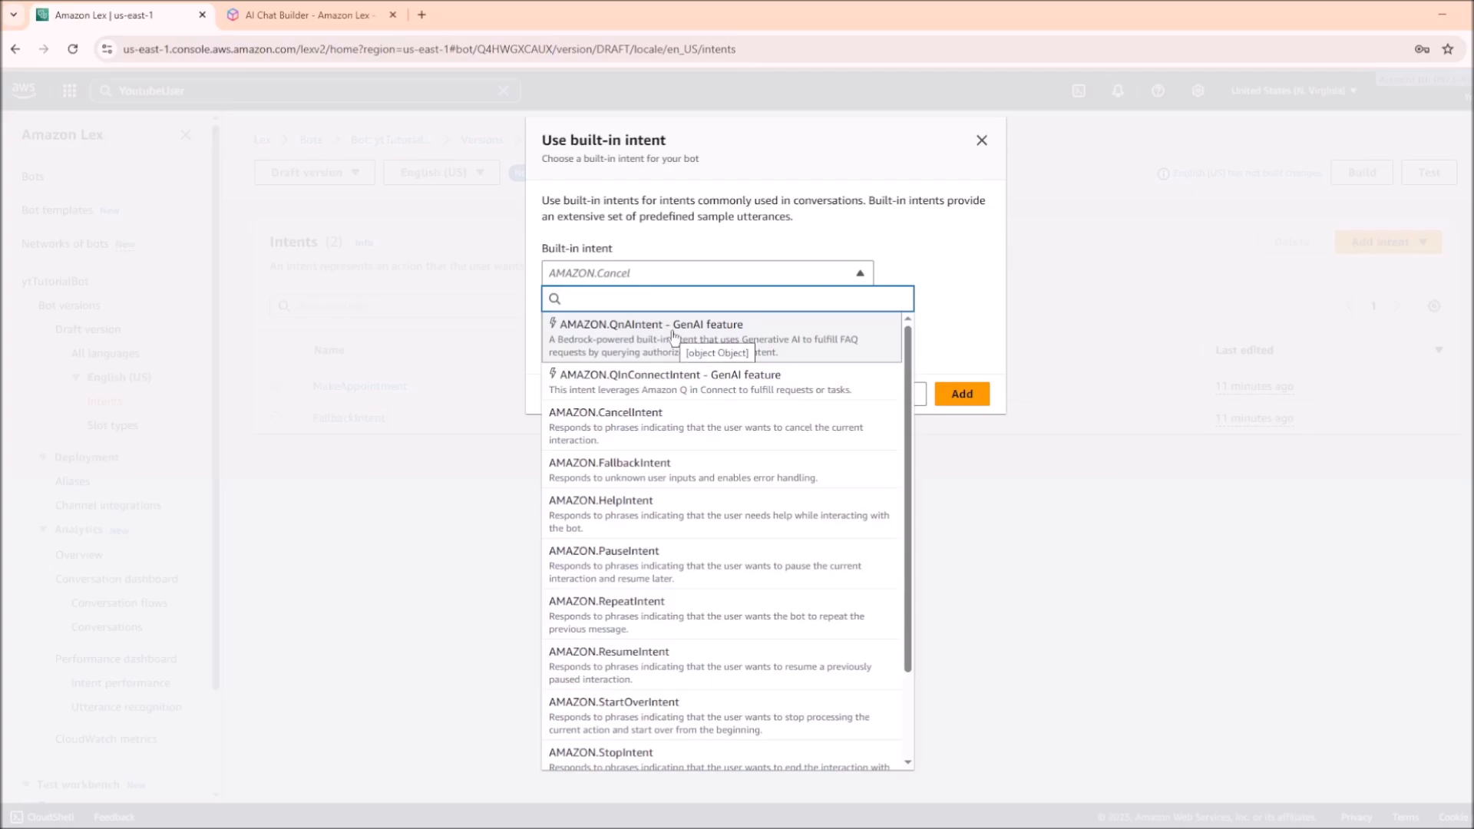
left_click(608, 328)
left_click(666, 335)
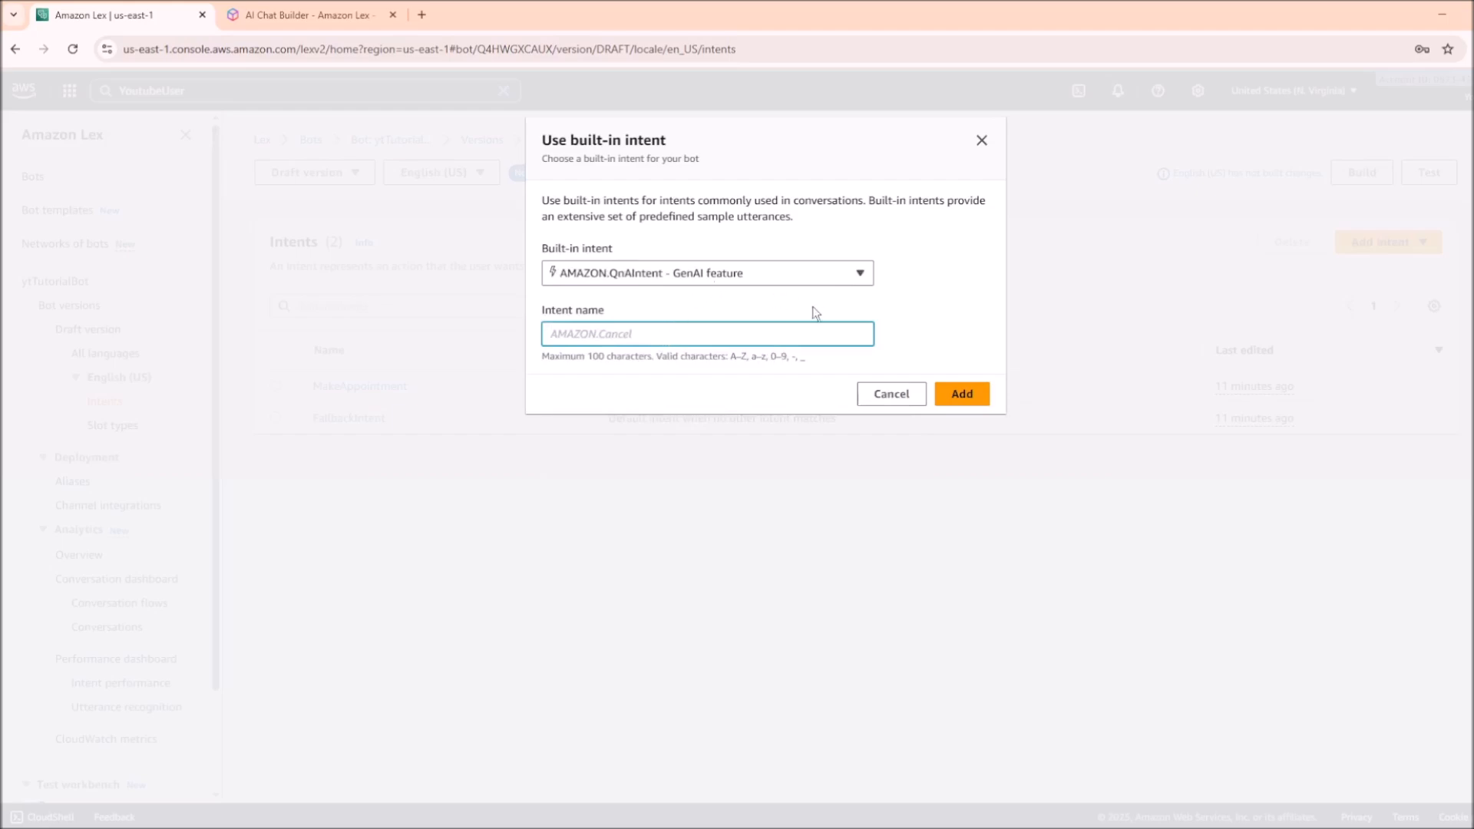
left_click(794, 281)
left_click(953, 318)
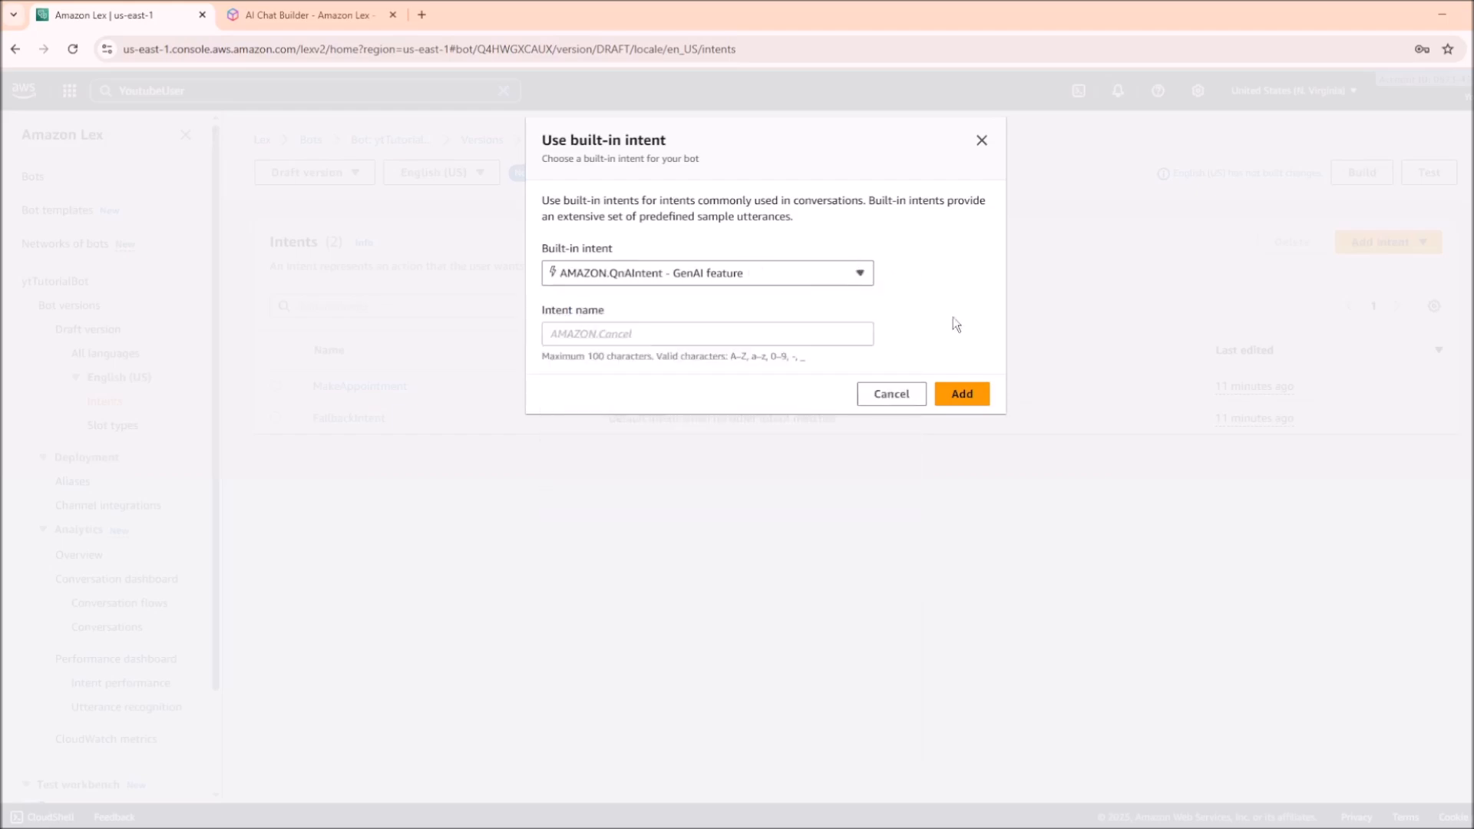
Name the built-in intent KBFetch and add it to the bot
left_click(773, 330)
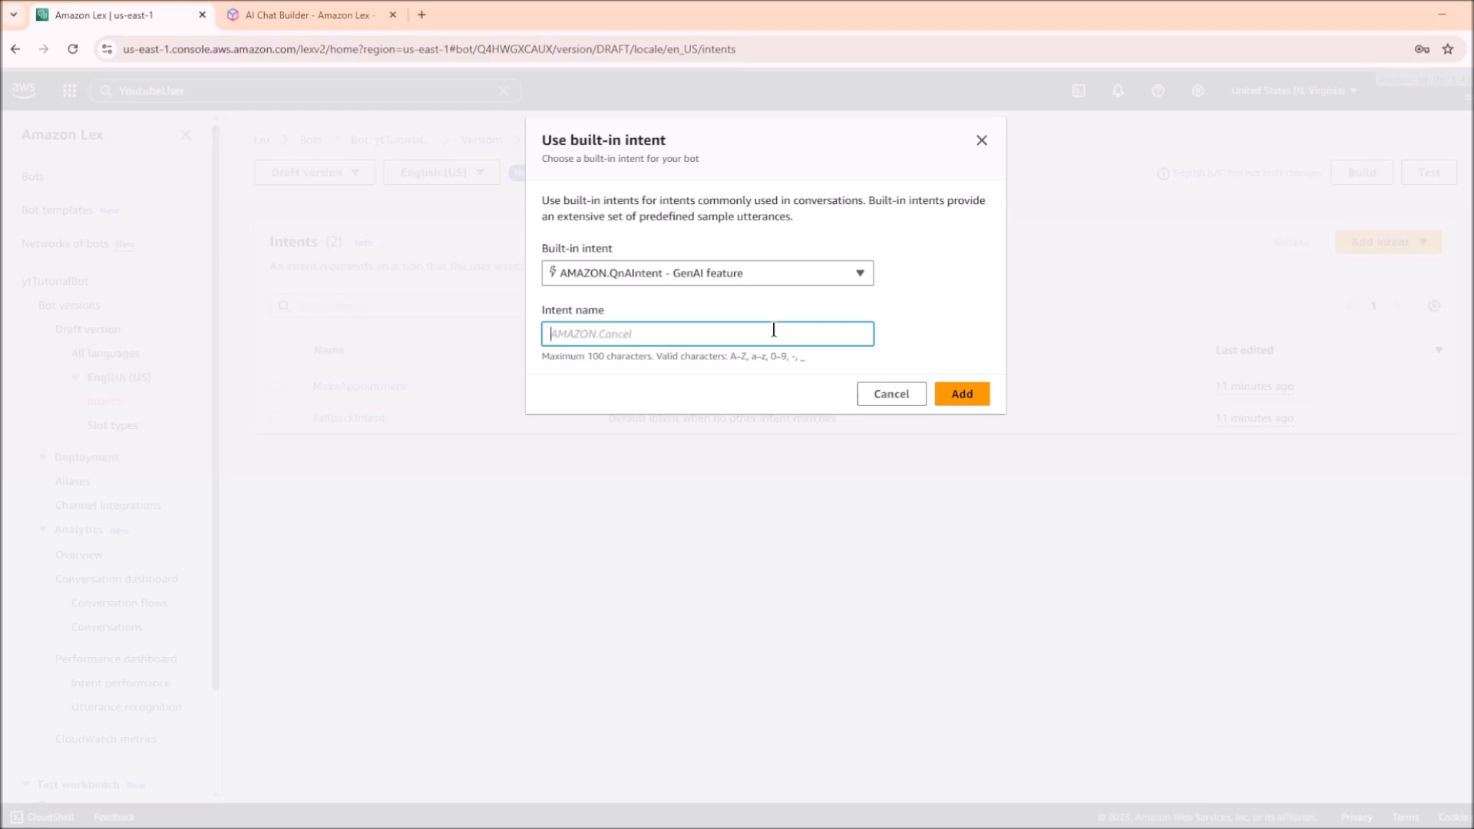
type("KBFetch")
left_click(961, 394)
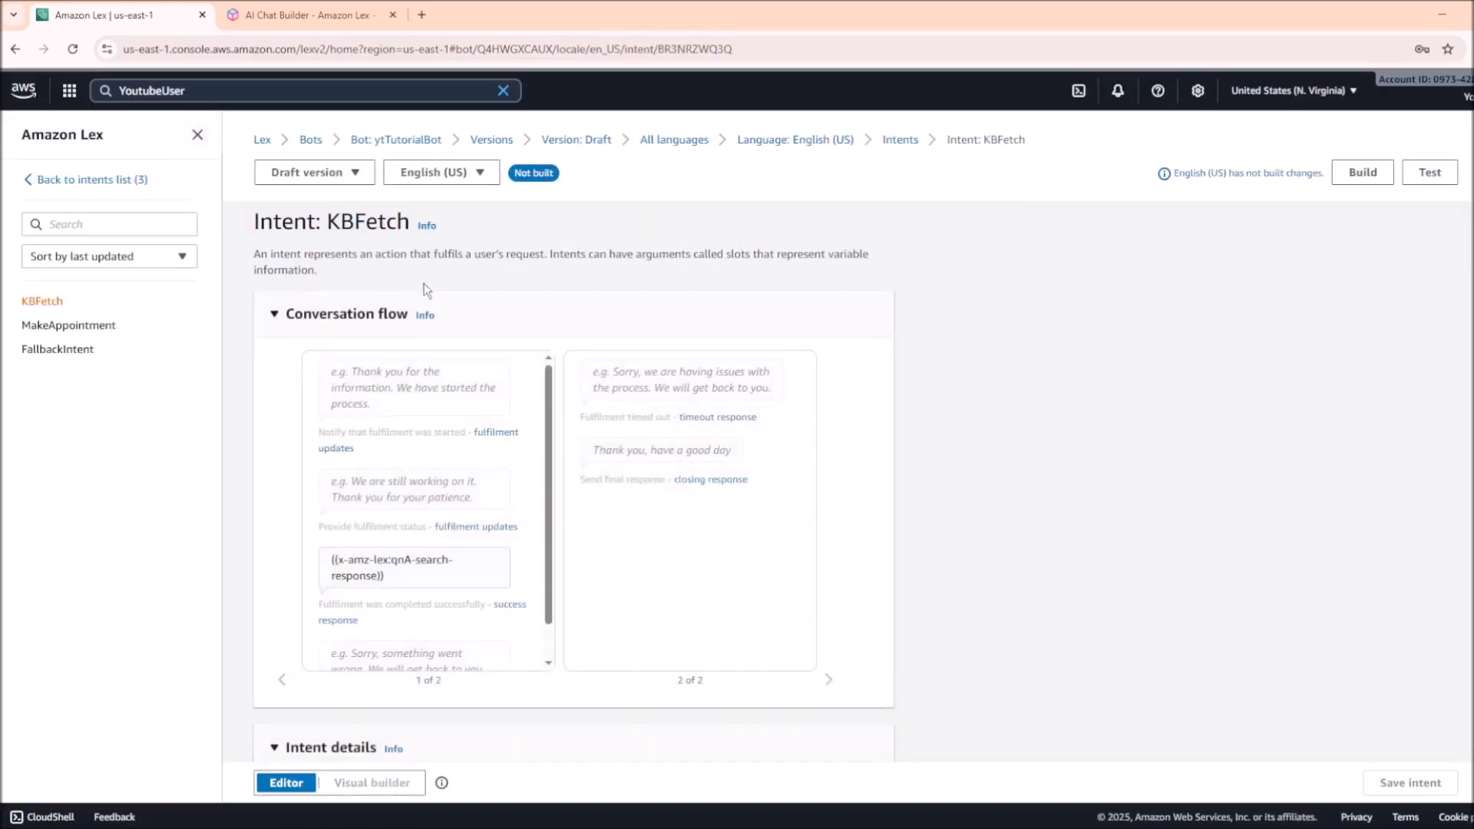
Check which Anthropic models are offered in KBFetch's bot configuration without changing the selected model
scroll(424, 290, "down", 7)
scroll(501, 384, "down", 3)
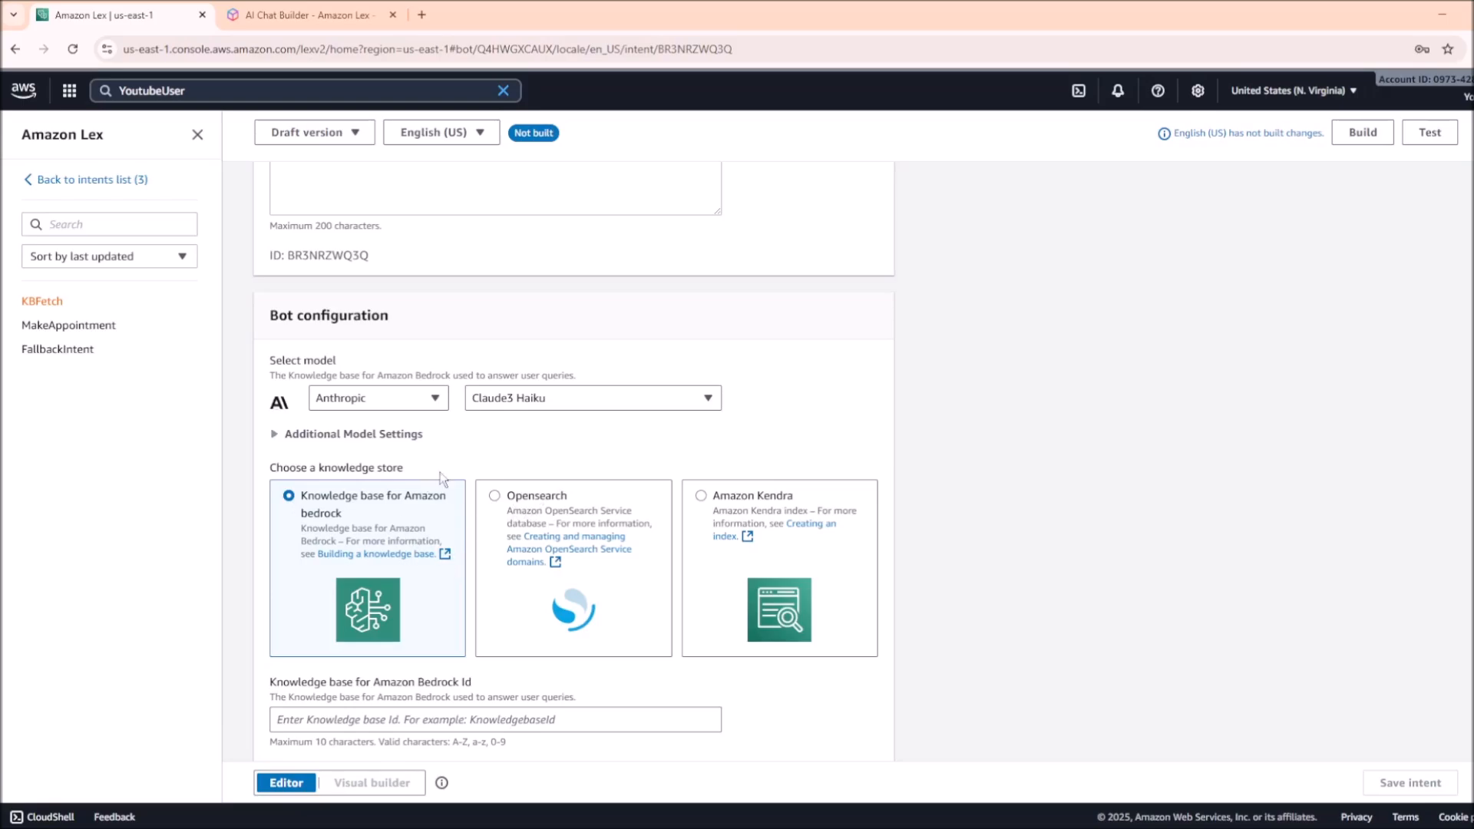
left_click(649, 399)
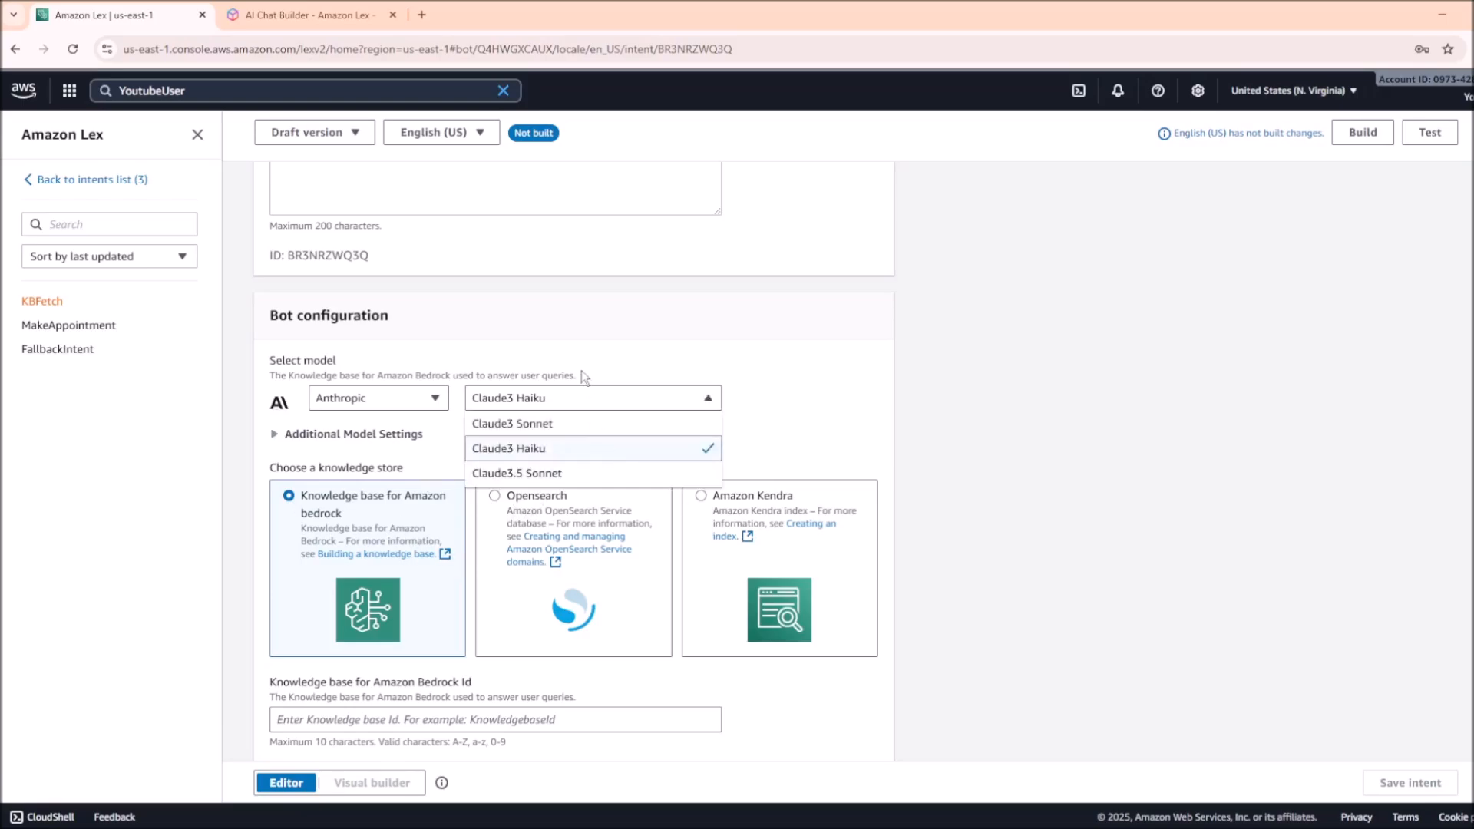
left_click(879, 367)
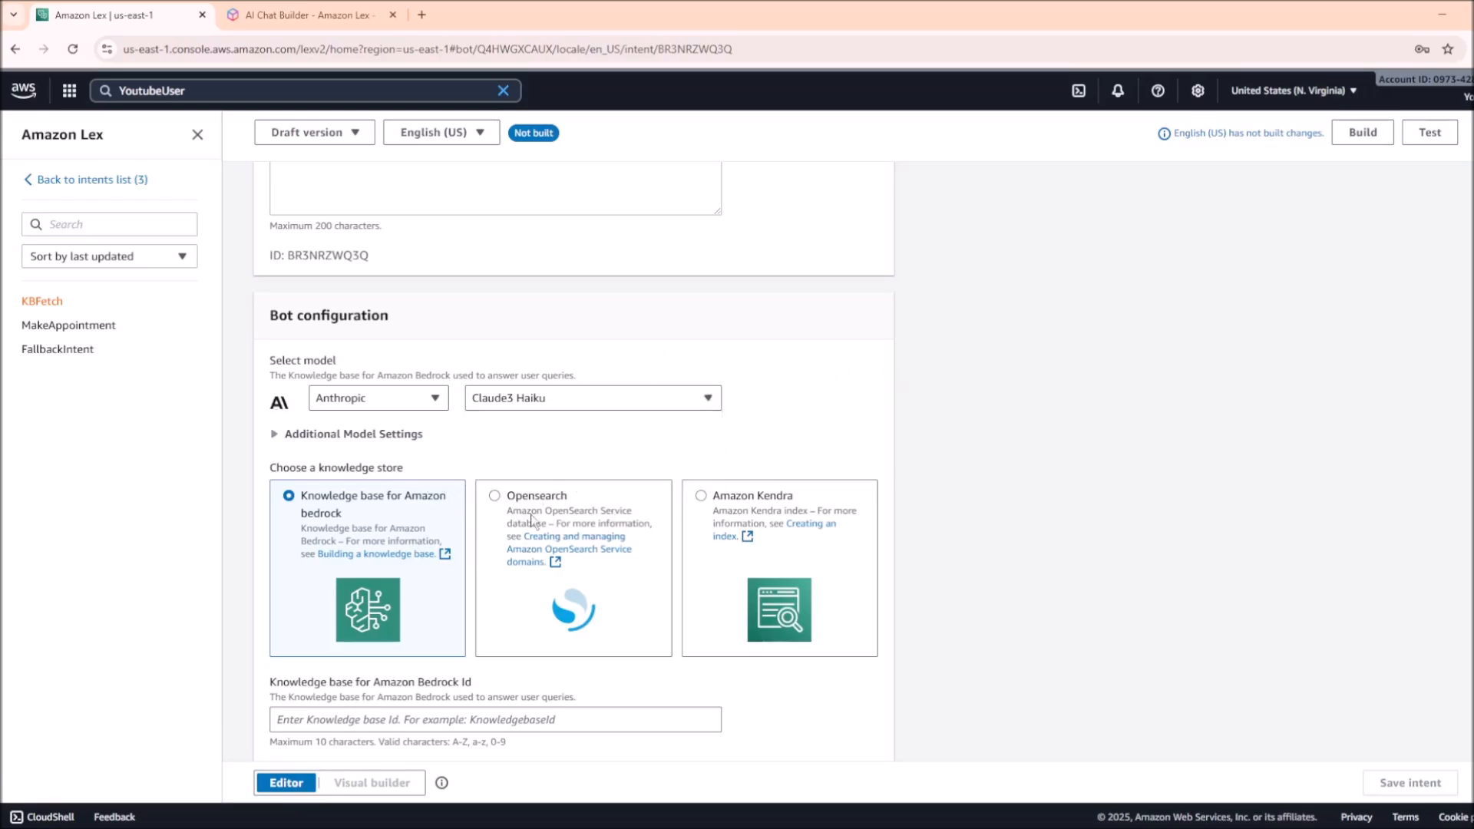
Compare the Opensearch and Amazon Kendra knowledge store settings, ending with Knowledge base for Amazon bedrock selected
scroll(516, 430, "down", 1)
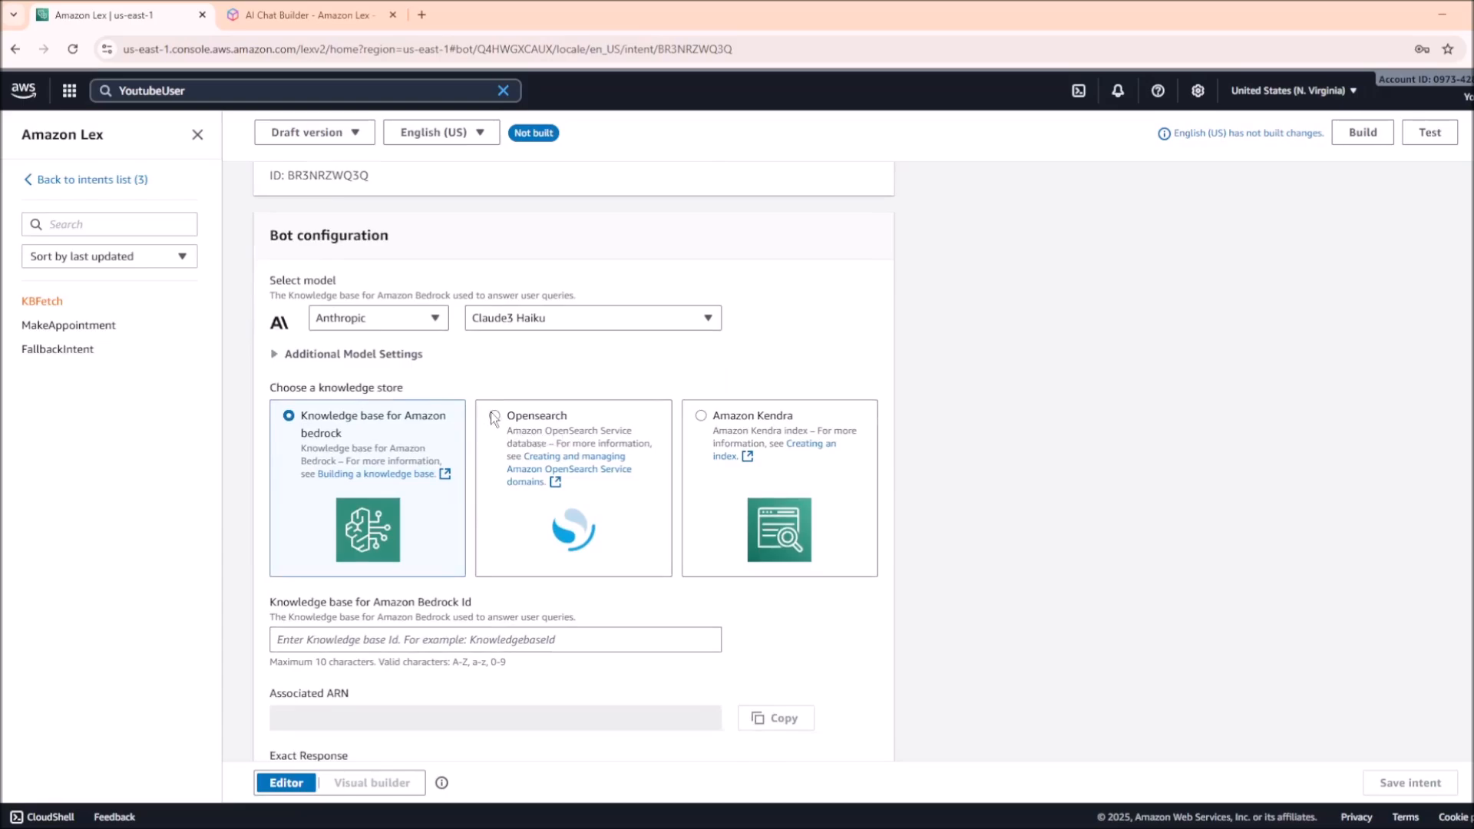
left_click(494, 416)
left_click(289, 416)
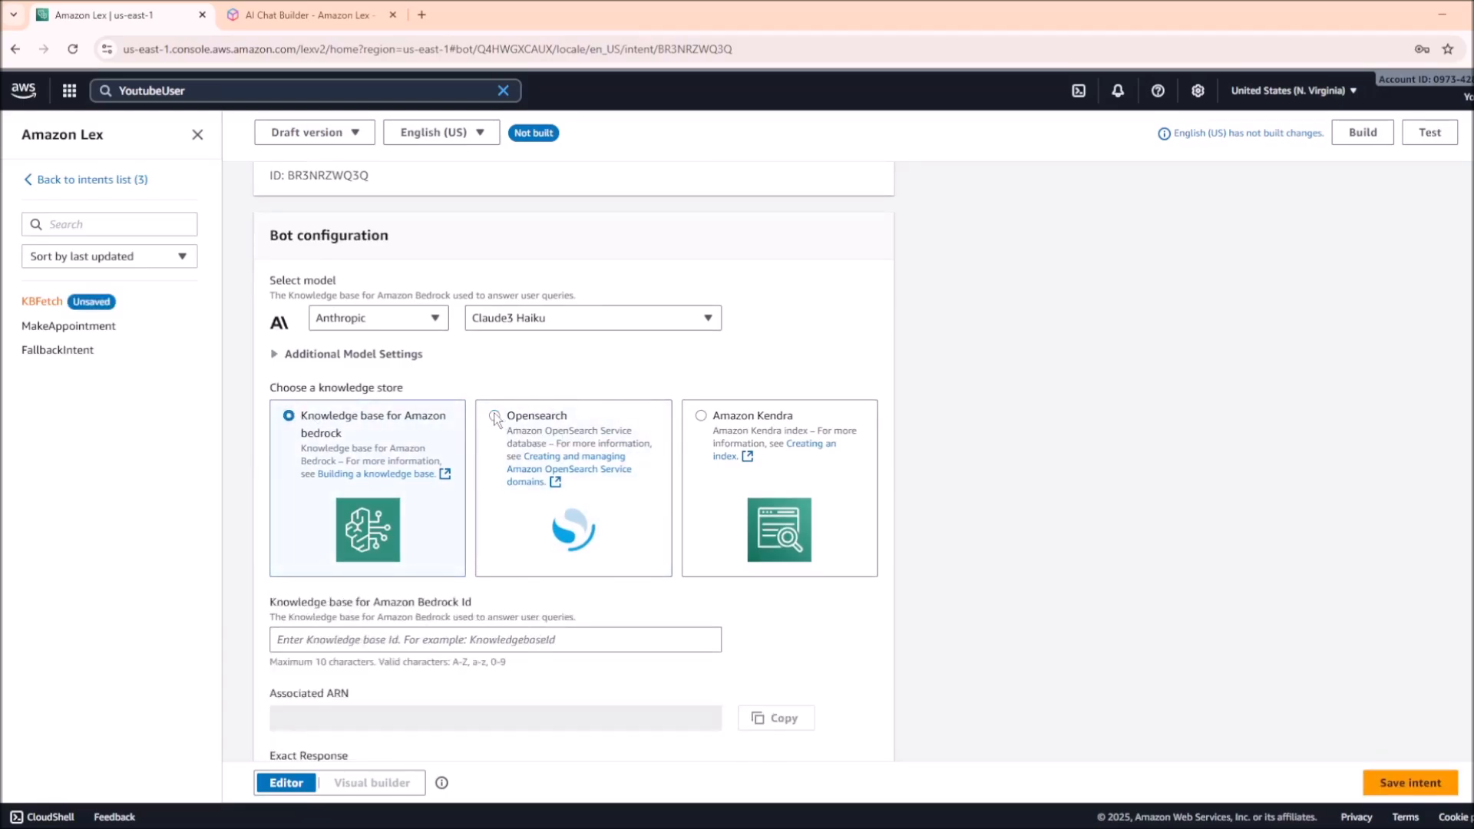
left_click(494, 416)
left_click(701, 416)
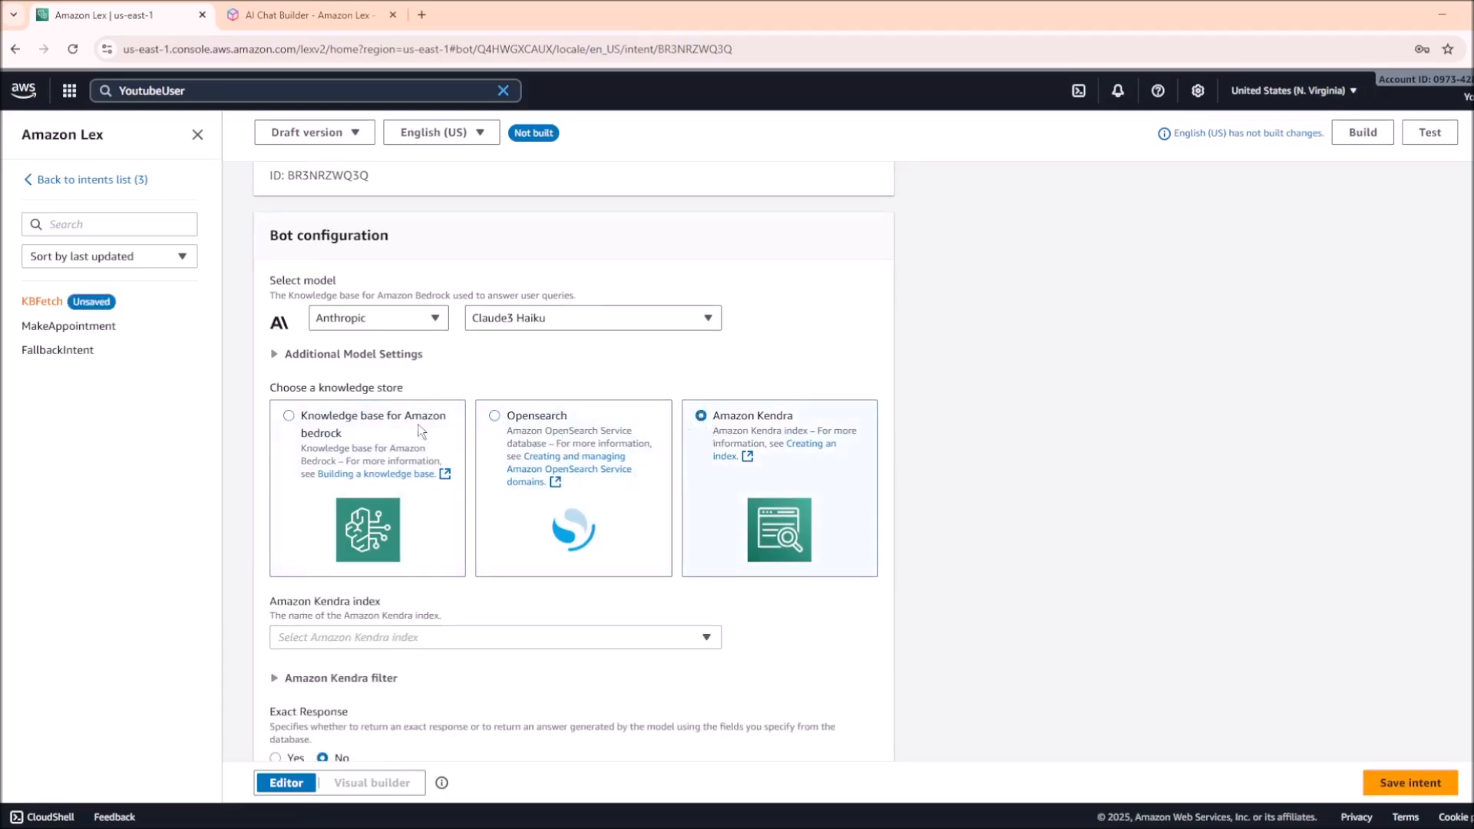
left_click(289, 416)
scroll(377, 461, "down", 2)
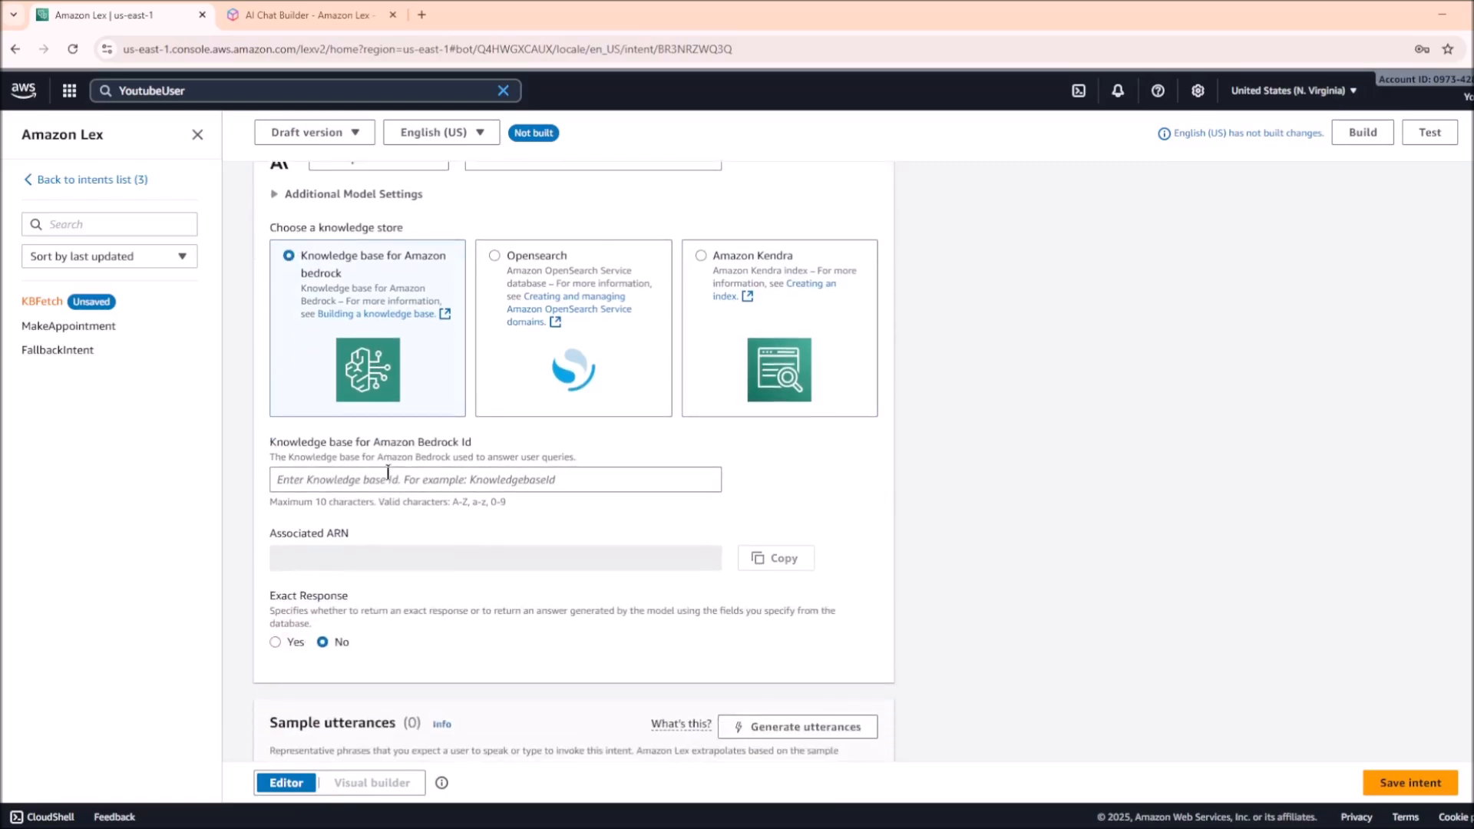
Review KBFetch's knowledge base ID, exact response and sample utterance settings, then return to the intents list without saving
left_click(387, 476)
scroll(389, 489, "down", 1)
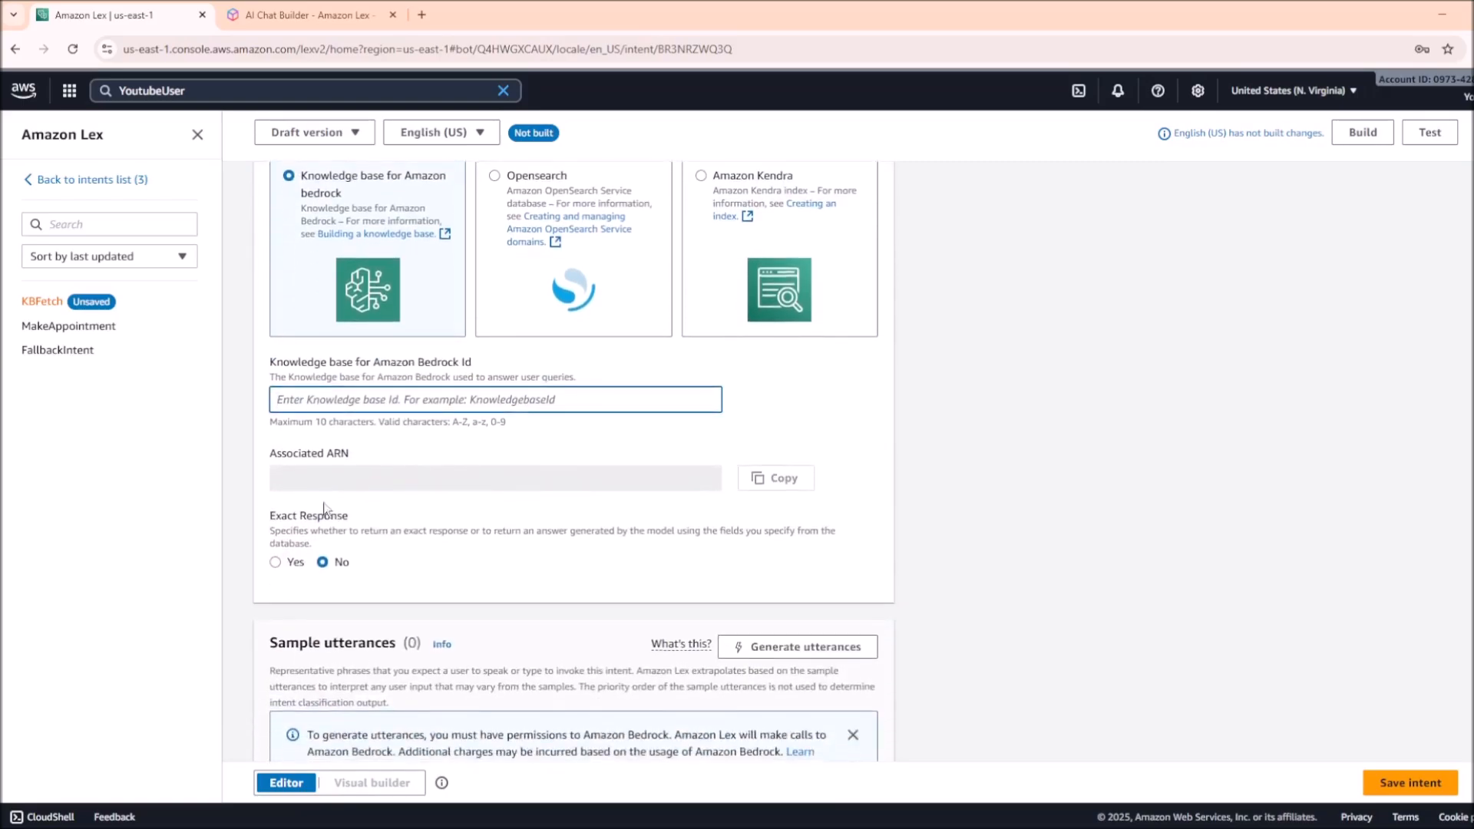
scroll(460, 470, "down", 2)
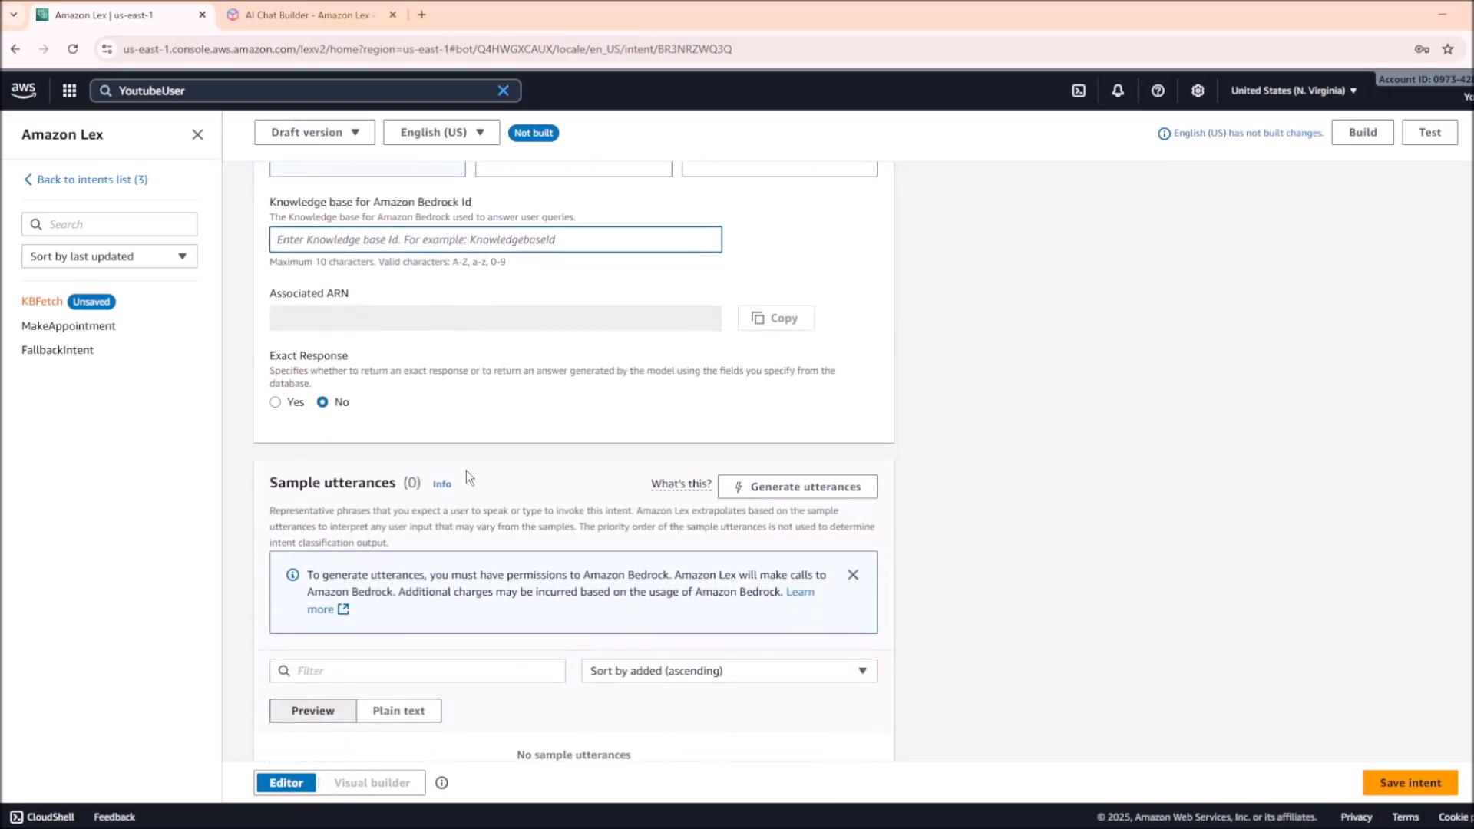
scroll(466, 470, "up", 7)
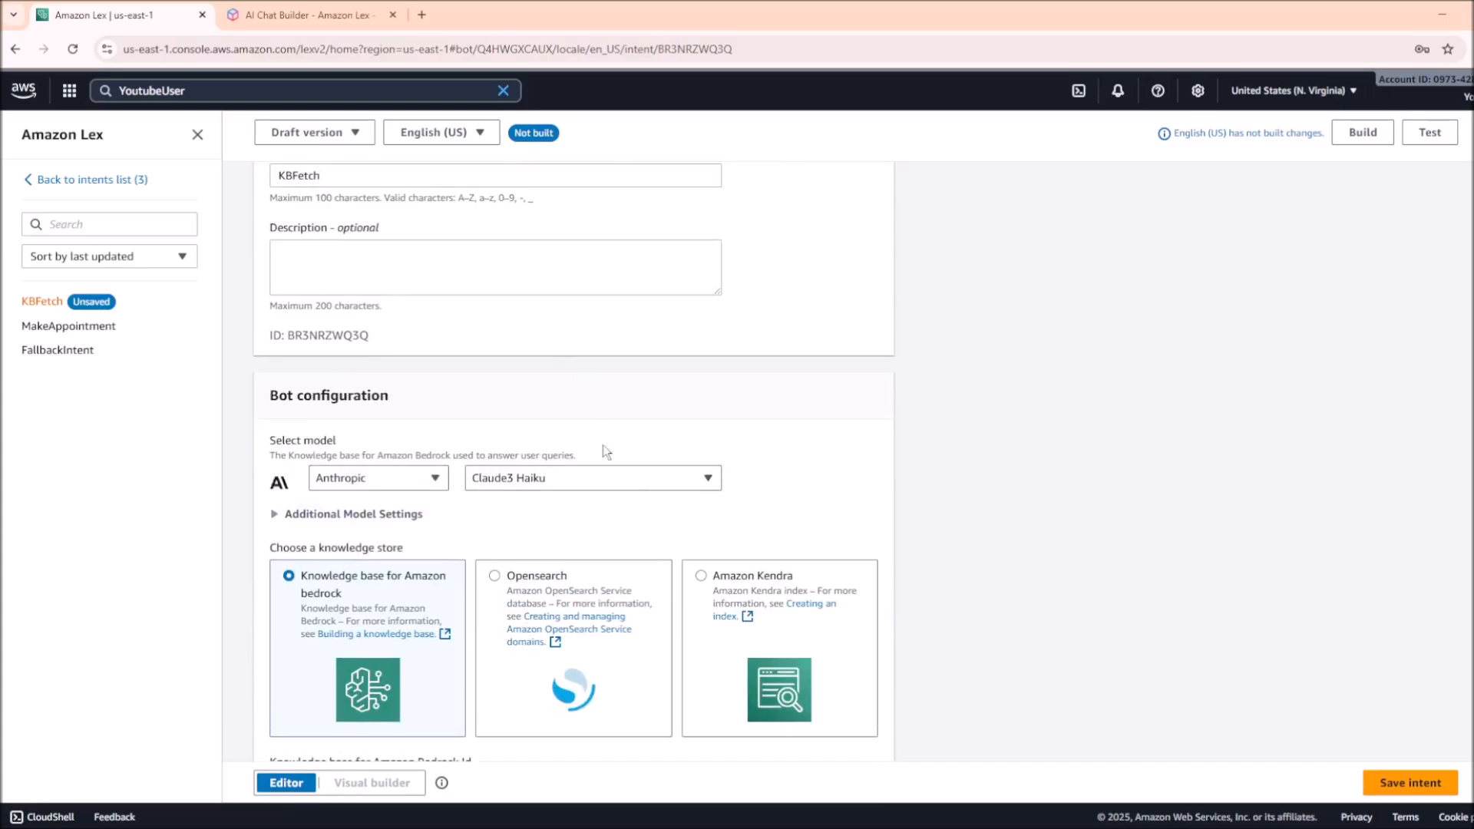
scroll(508, 569, "up", 8)
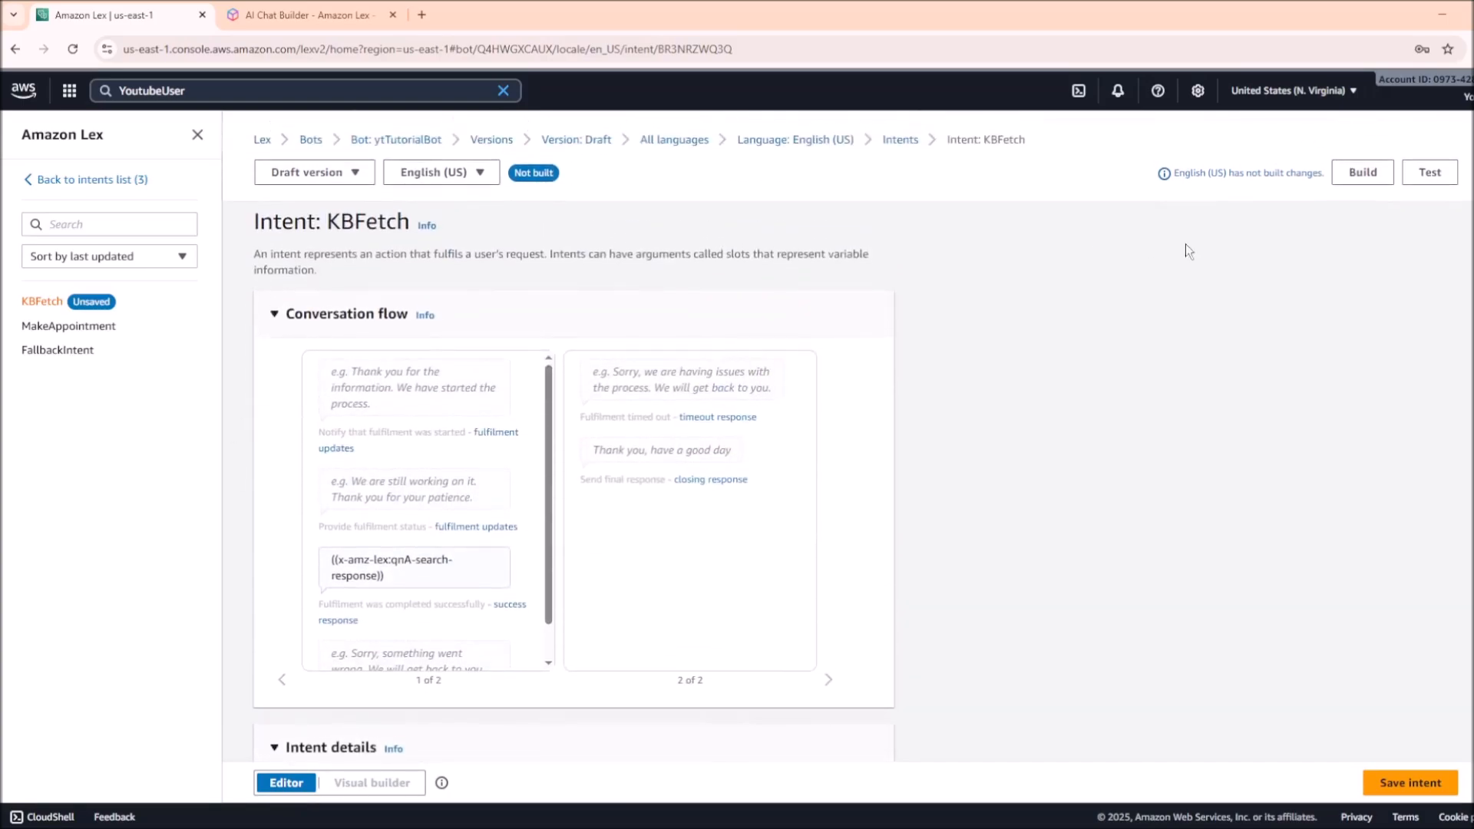
left_click(898, 141)
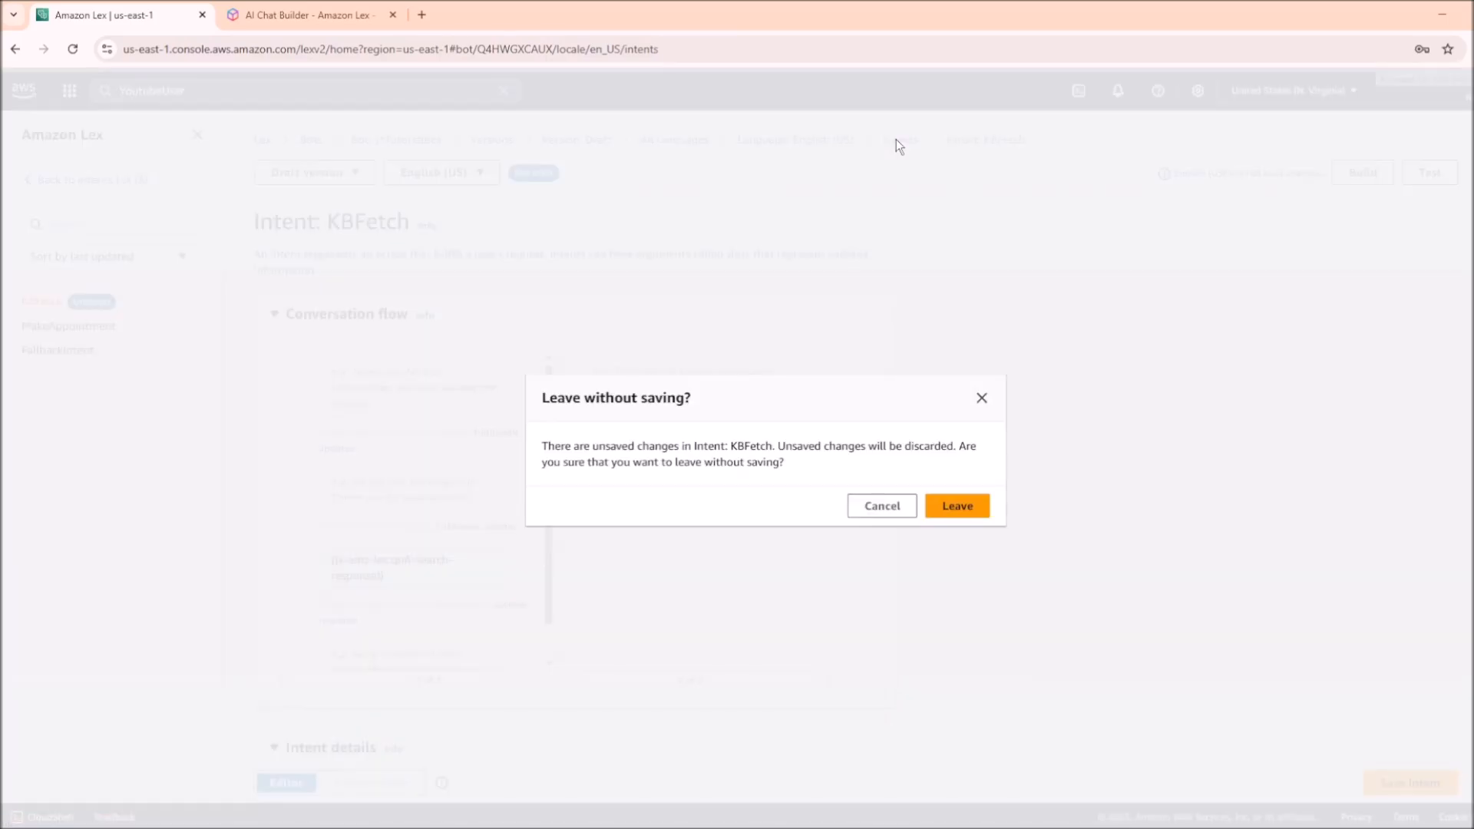
left_click(948, 509)
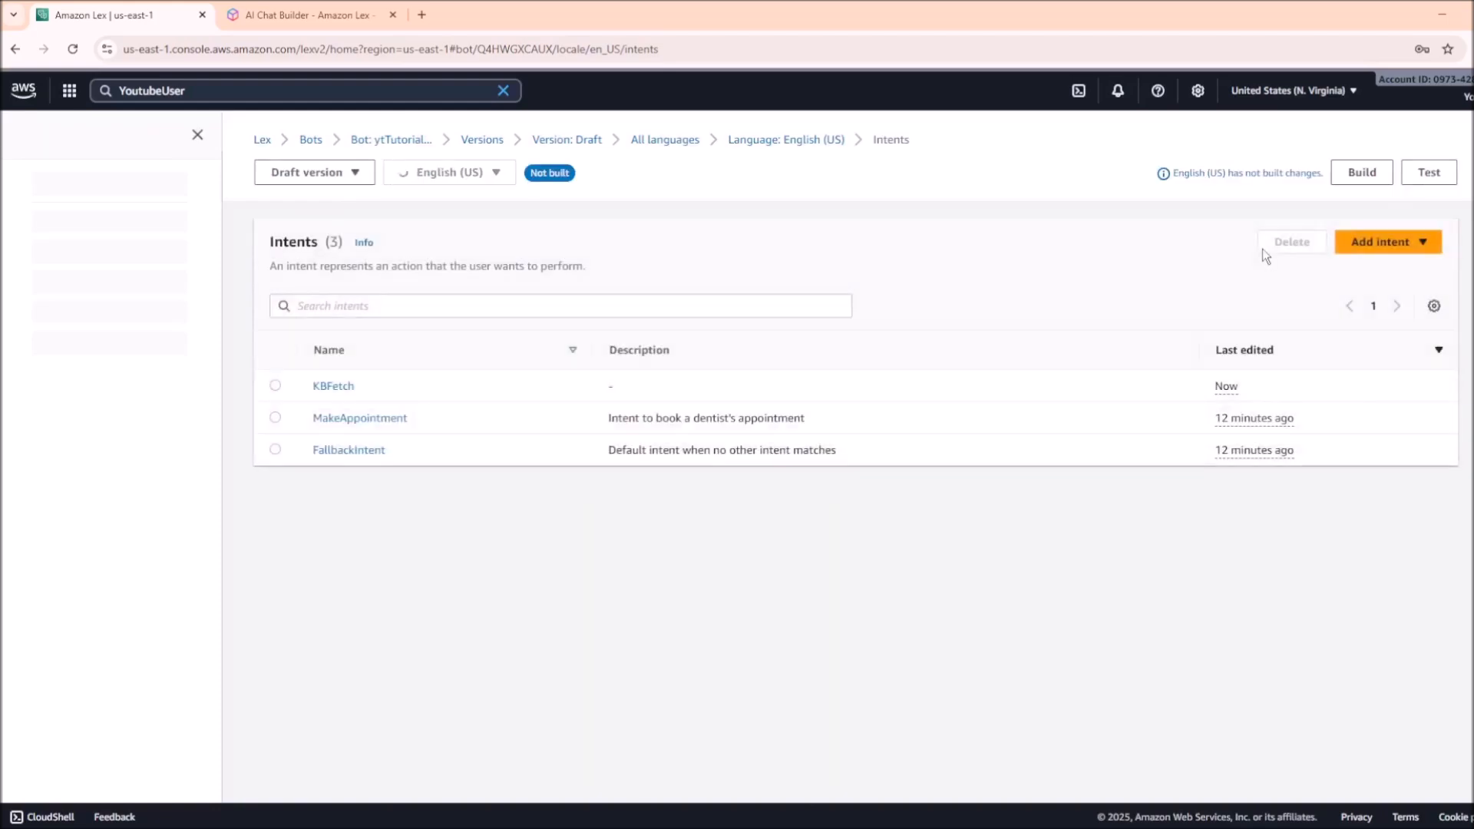
Add the built-in intent AMAZON.BedrockAgentIntent - GenAI feature to the bot and name it BedrockAgent
left_click(1377, 251)
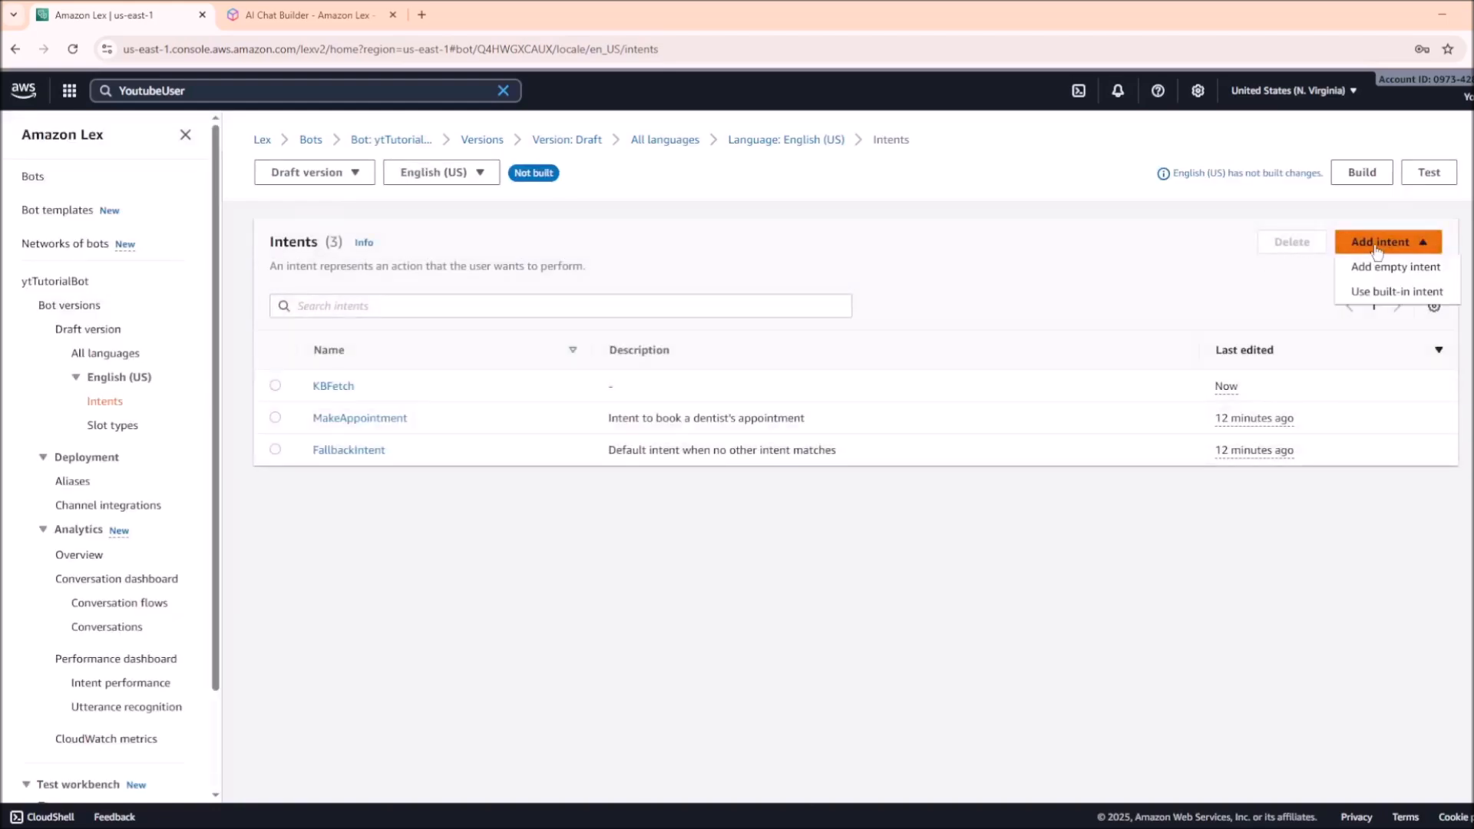
left_click(1409, 292)
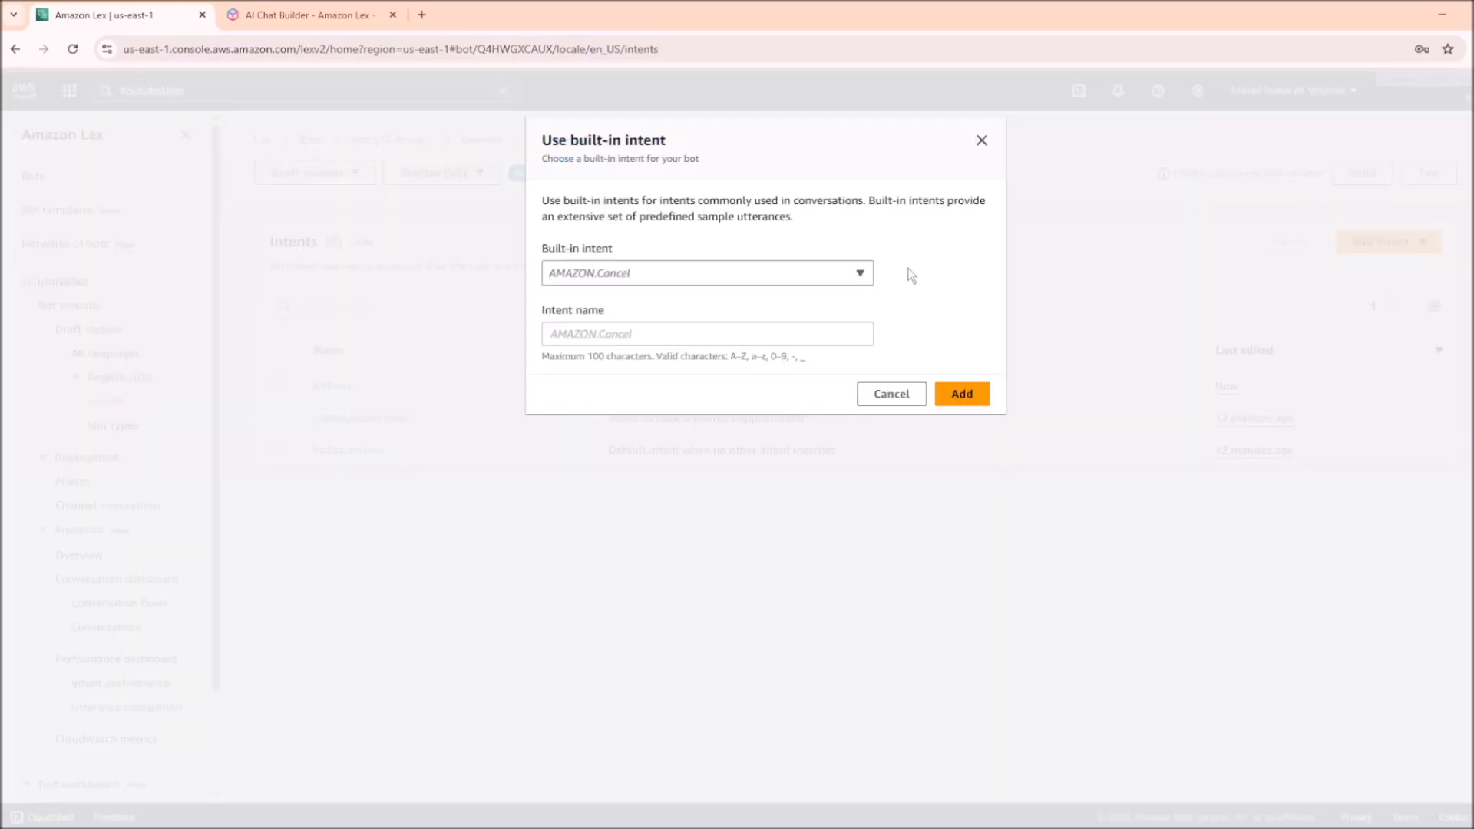
left_click(748, 268)
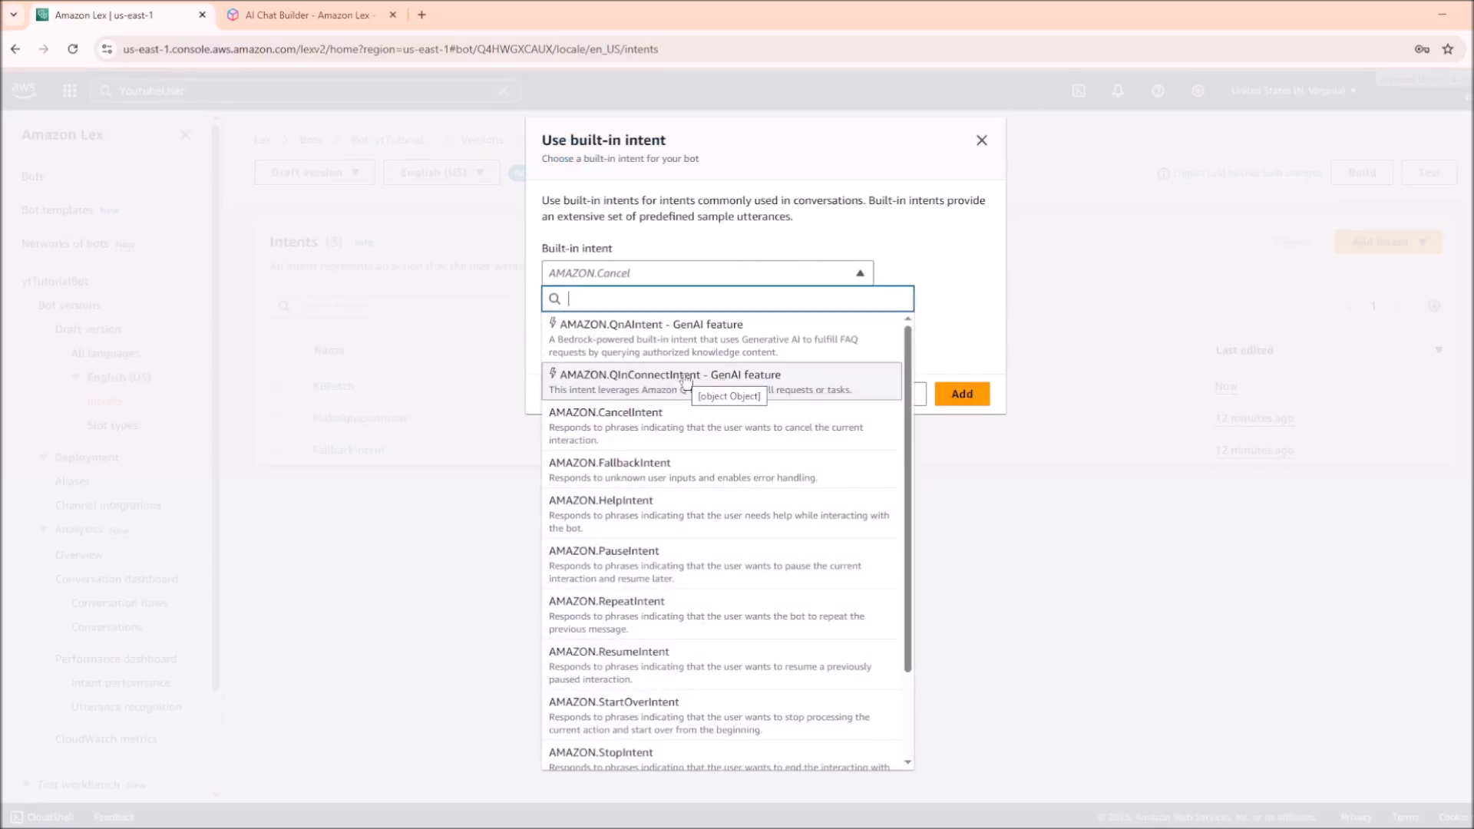
scroll(685, 377, "down", 3)
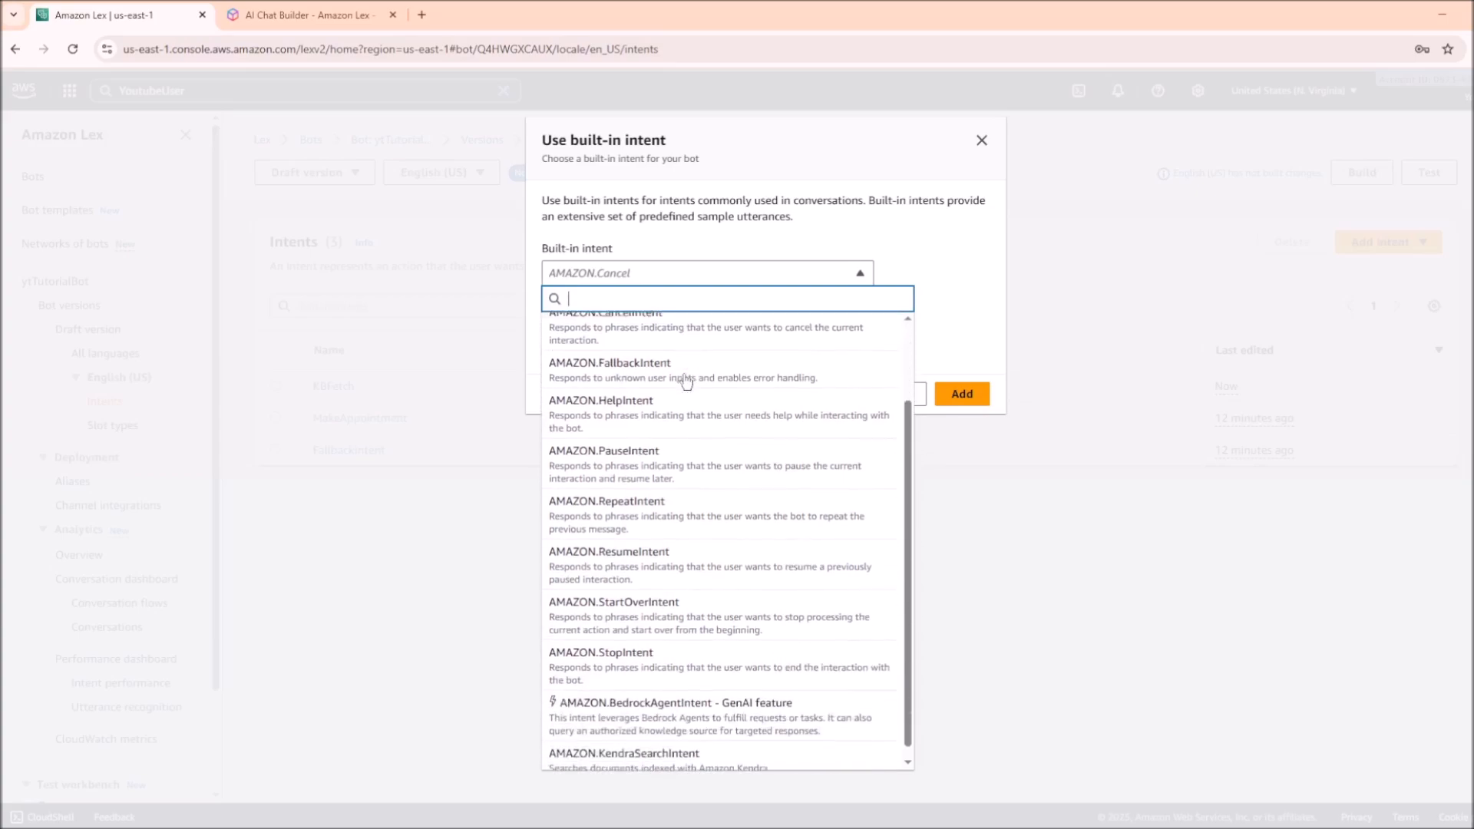
left_click(666, 716)
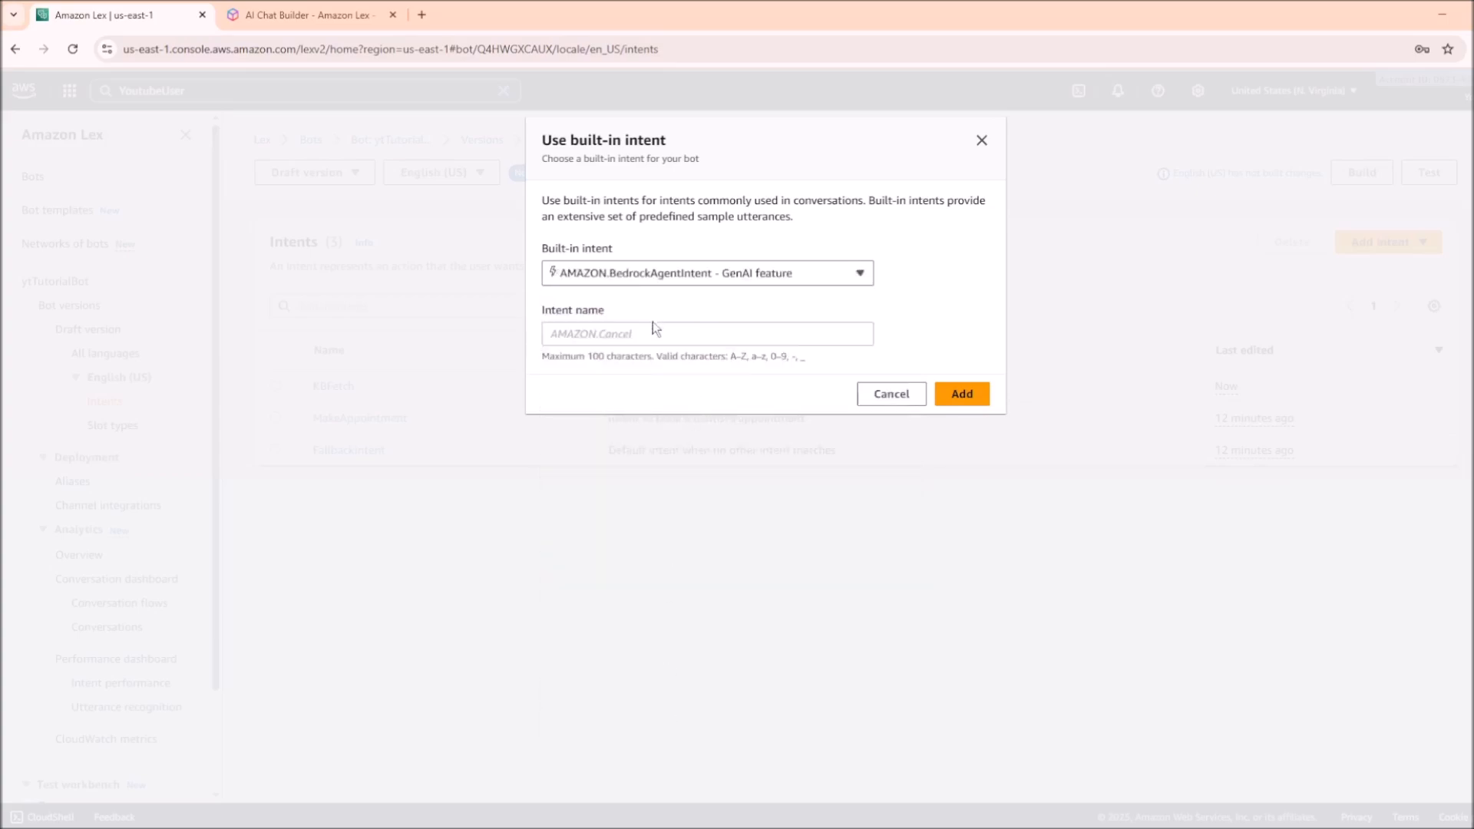
left_click(645, 336)
type("BedrockAgent")
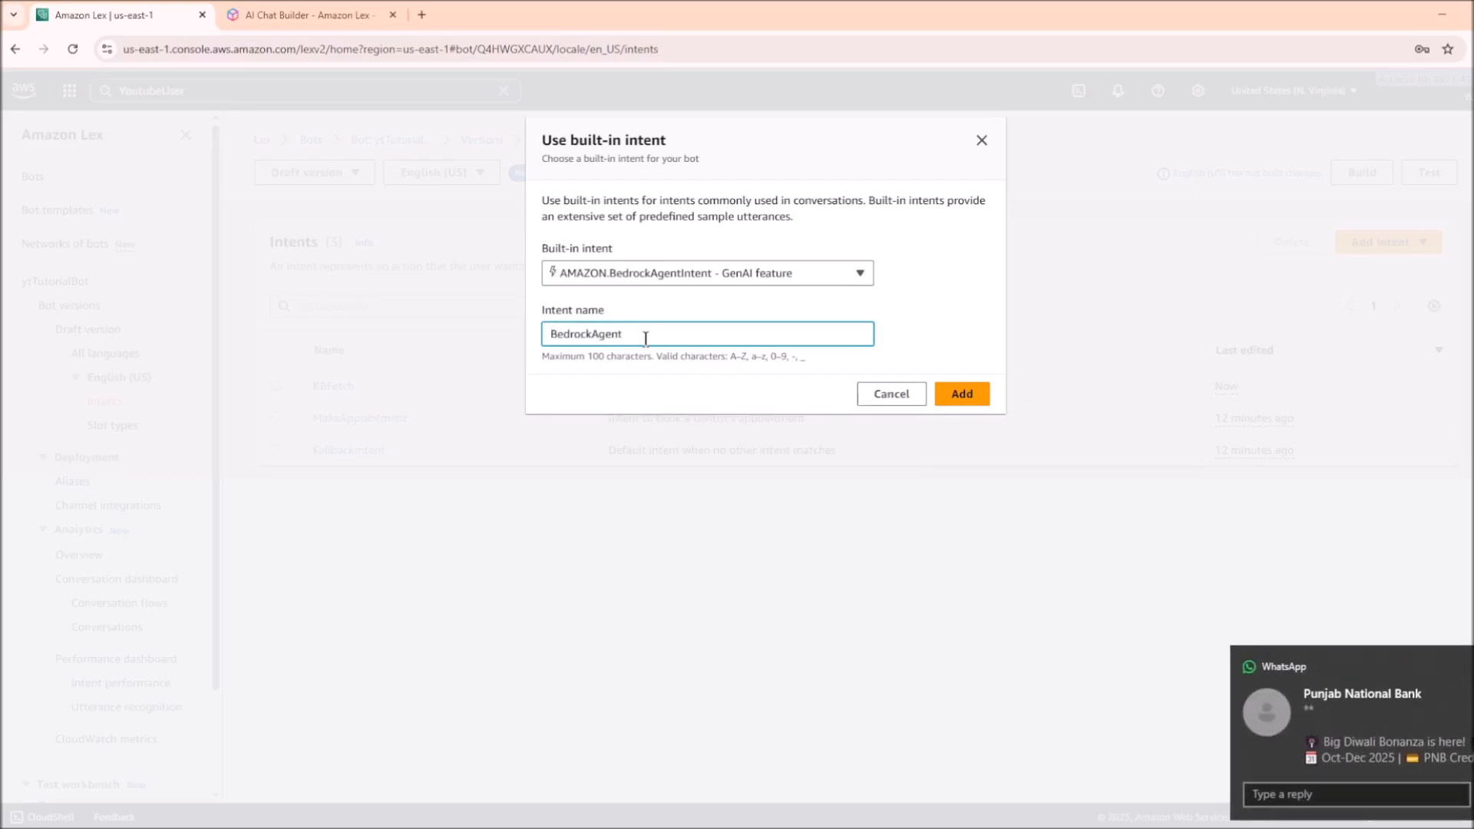
left_click(981, 393)
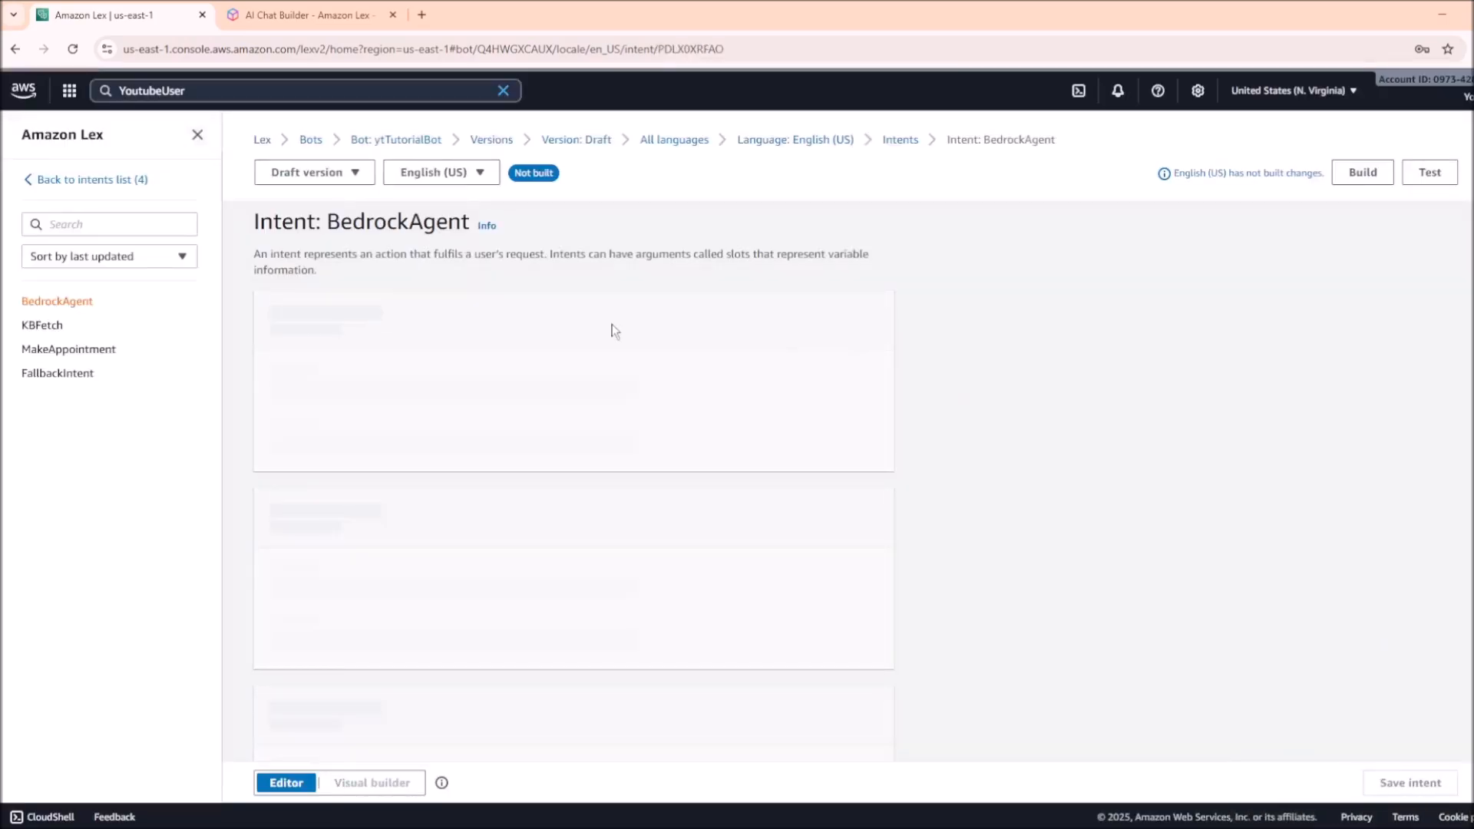
Compare the Bedrock Agent and Knowledge base for Amazon bedrock options in the BedrockAgentIntent configuration, ending with Bedrock Agent selected
scroll(414, 290, "down", 6)
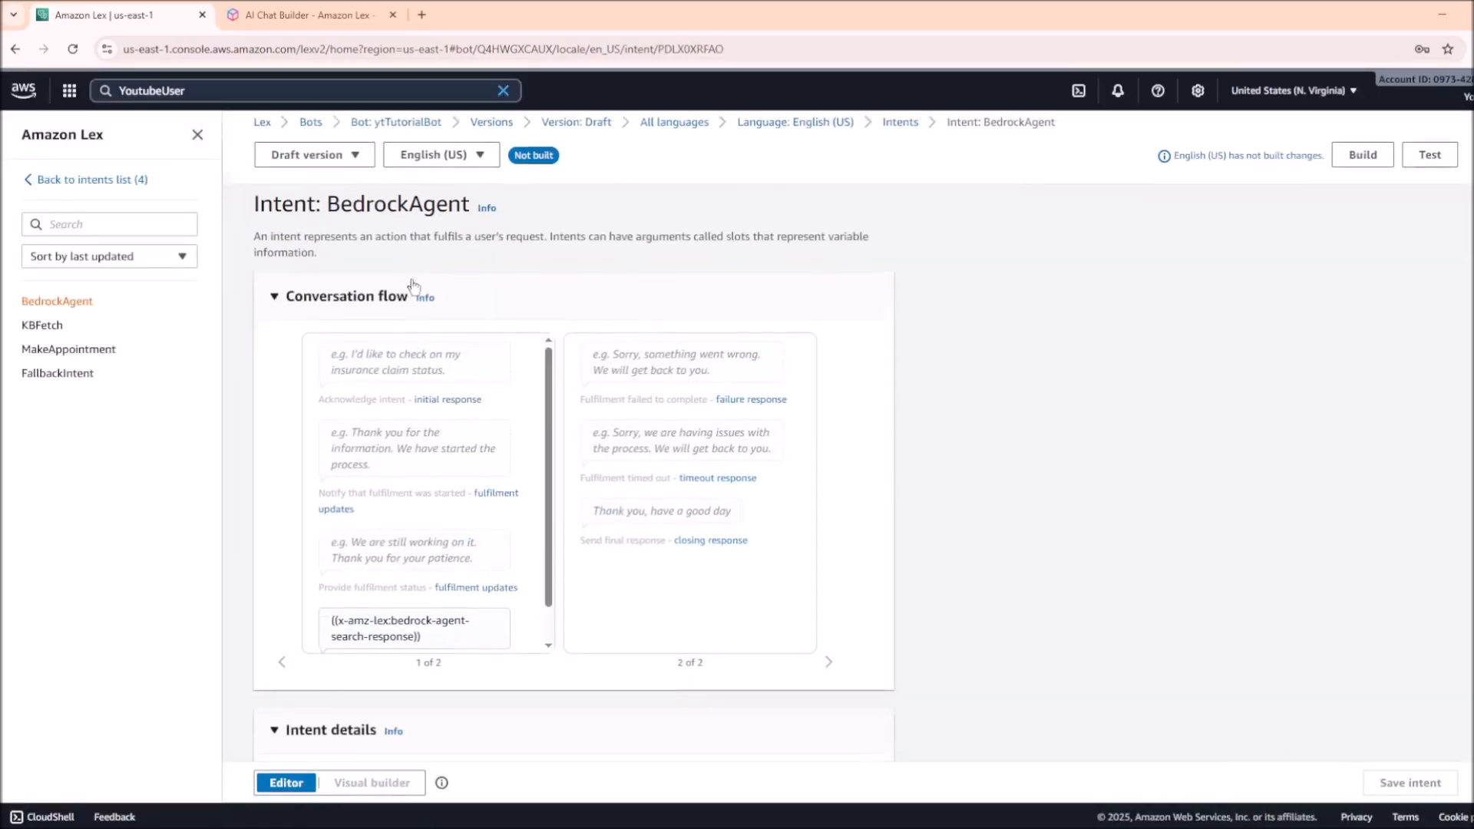
scroll(419, 293, "down", 4)
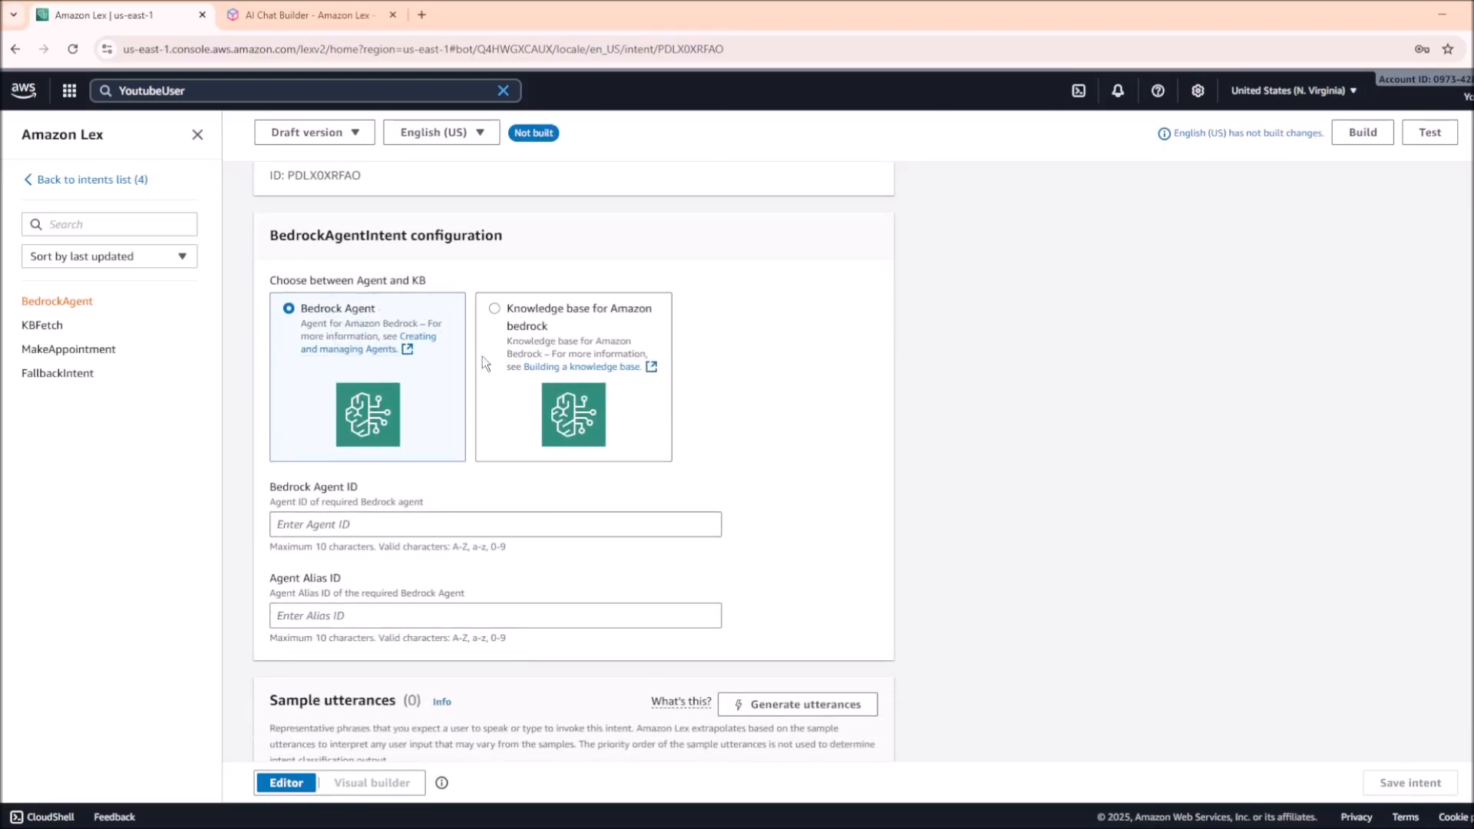
left_click(377, 523)
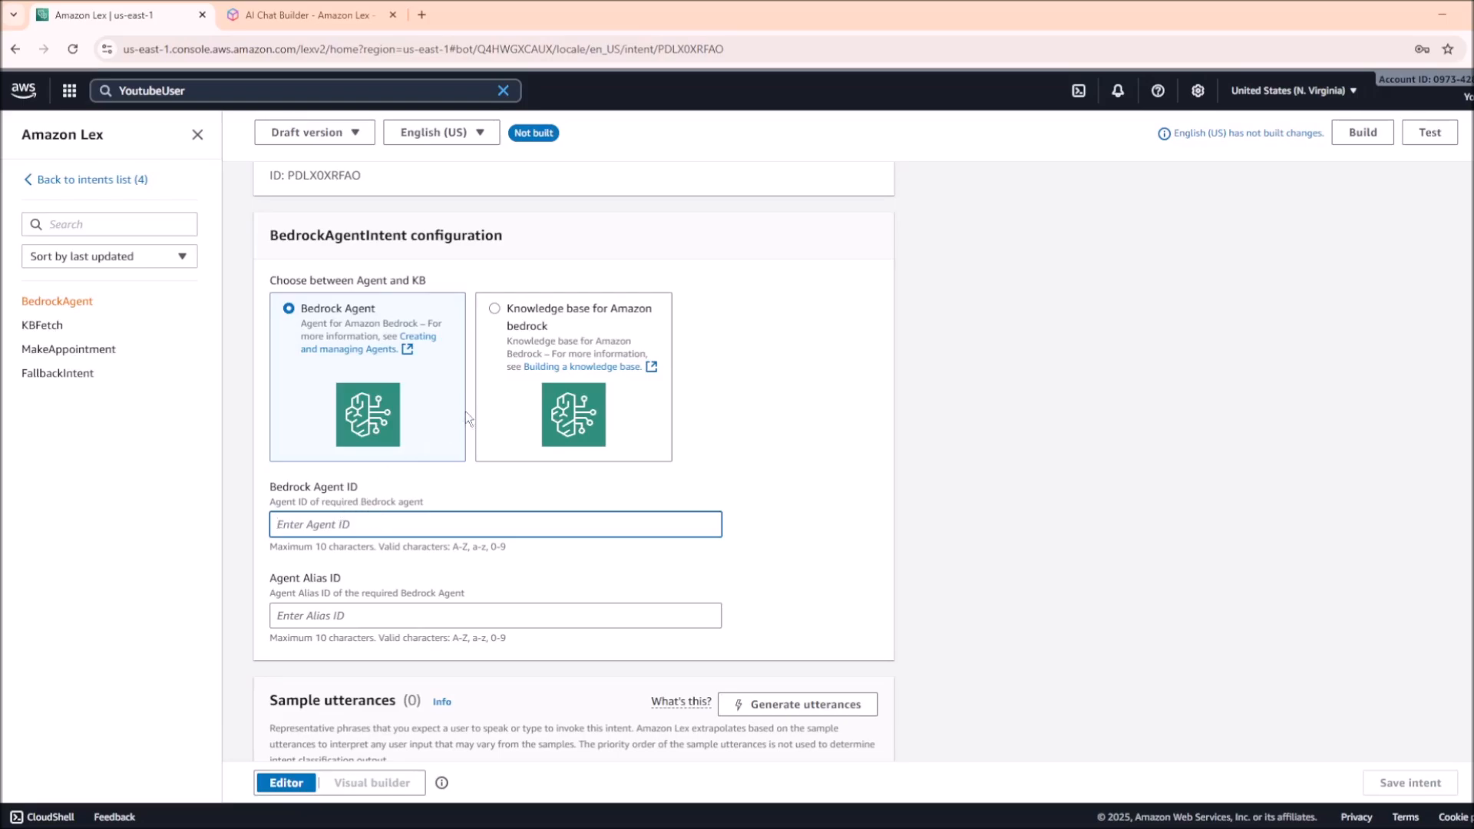
left_click(505, 320)
left_click(528, 302)
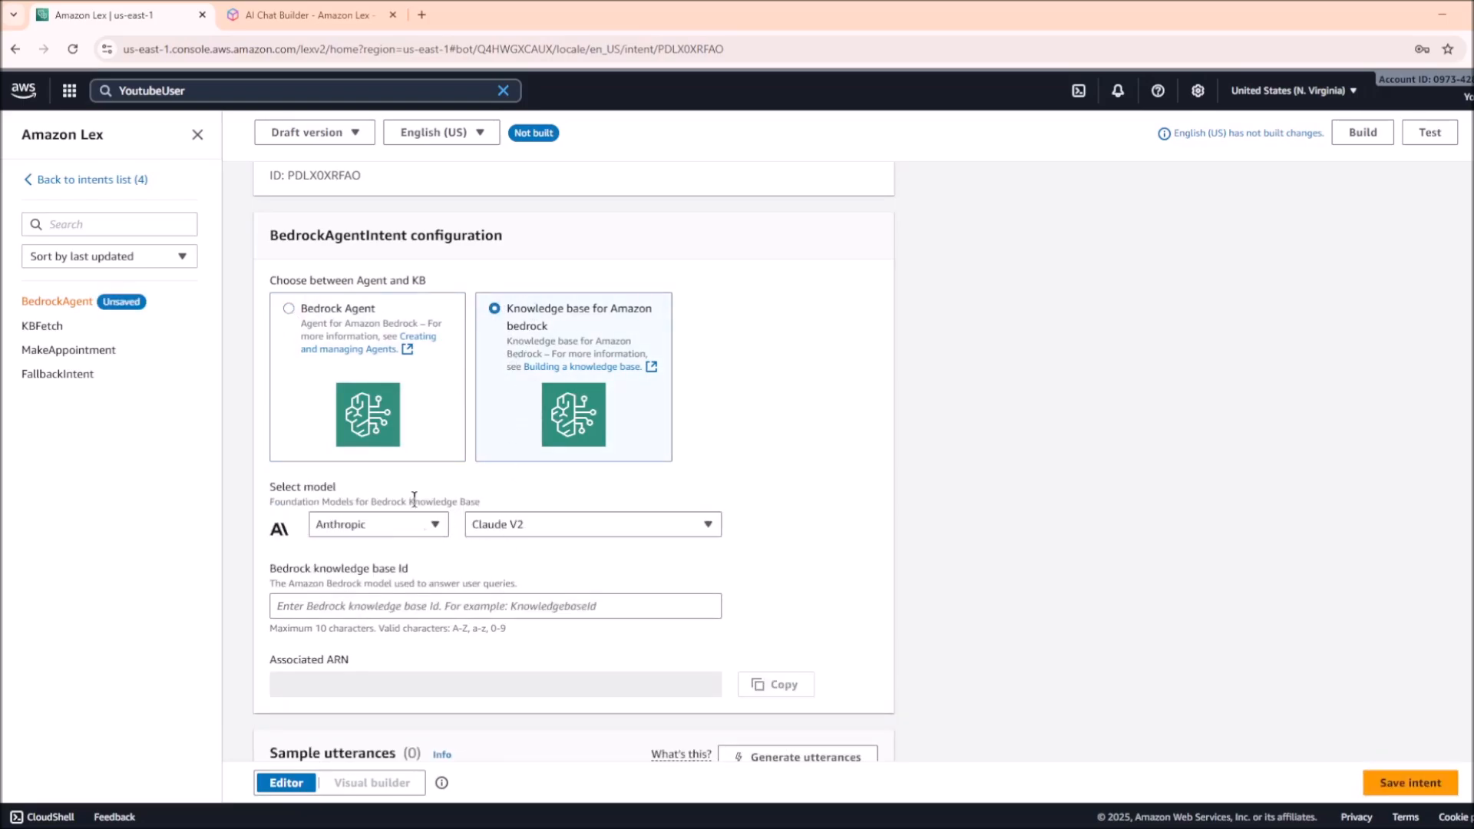
left_click(289, 313)
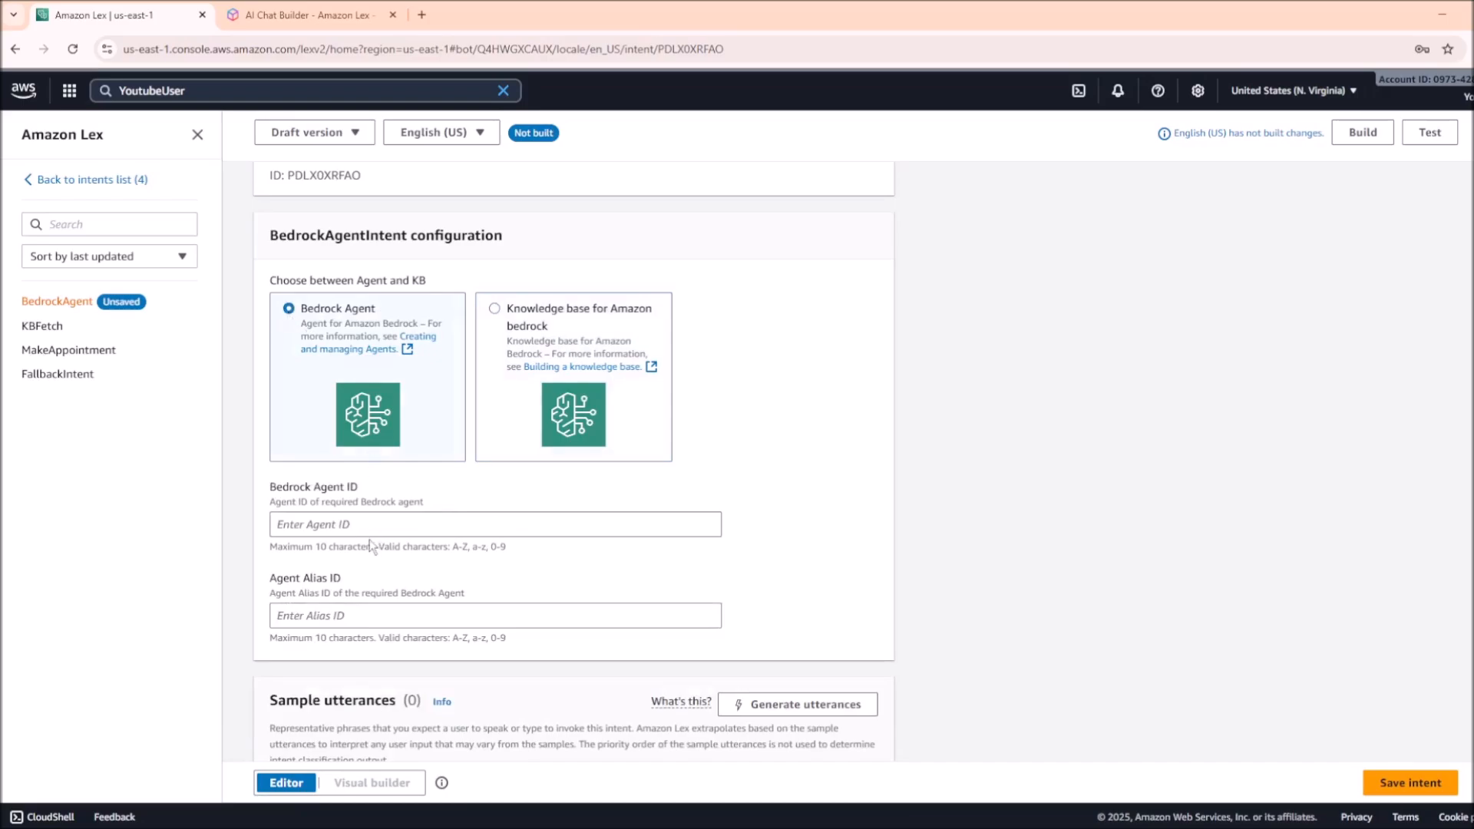
left_click(346, 526)
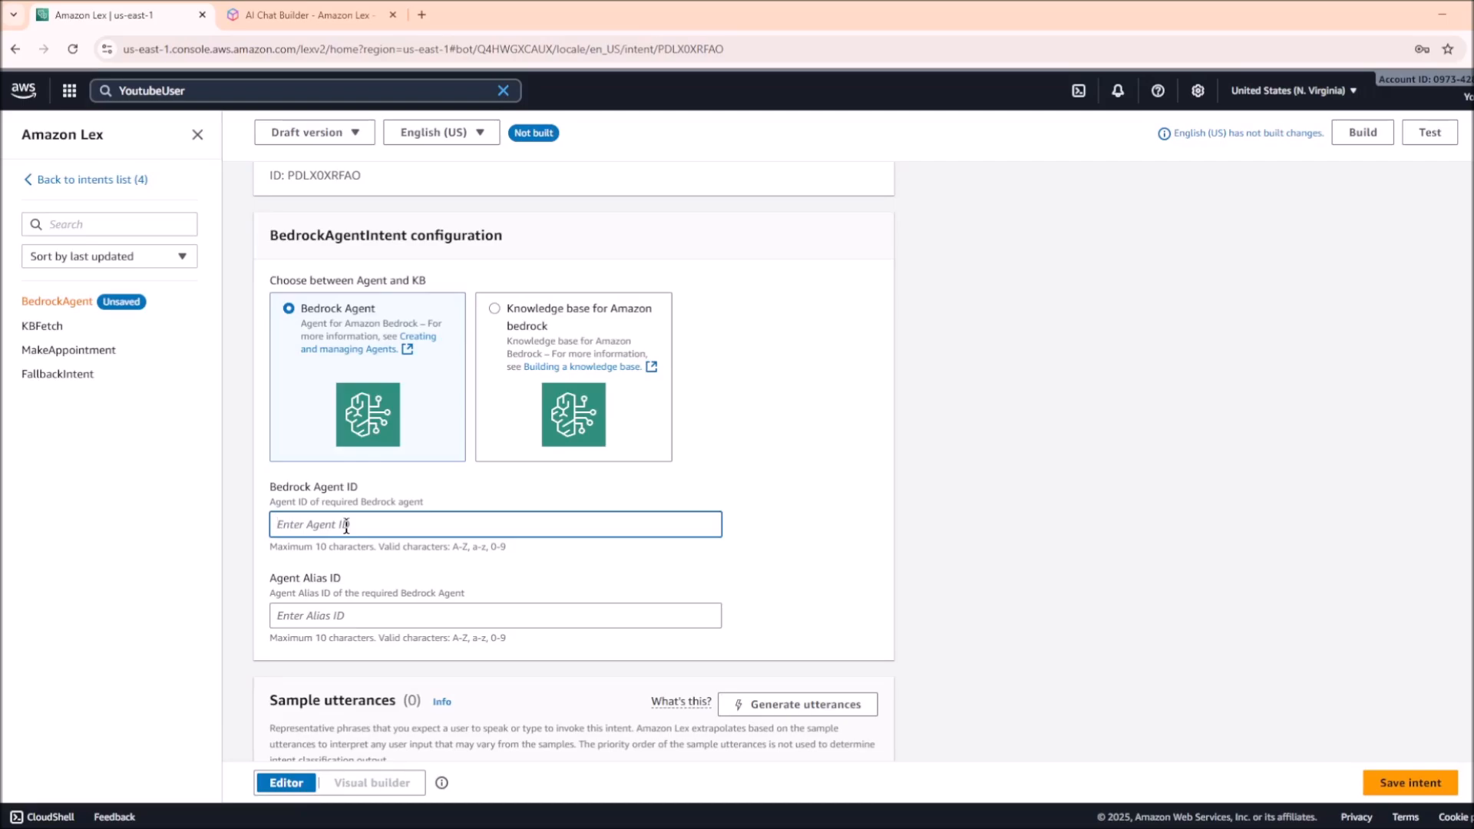
Open the test chat window for the bot's draft version
scroll(711, 417, "up", 6)
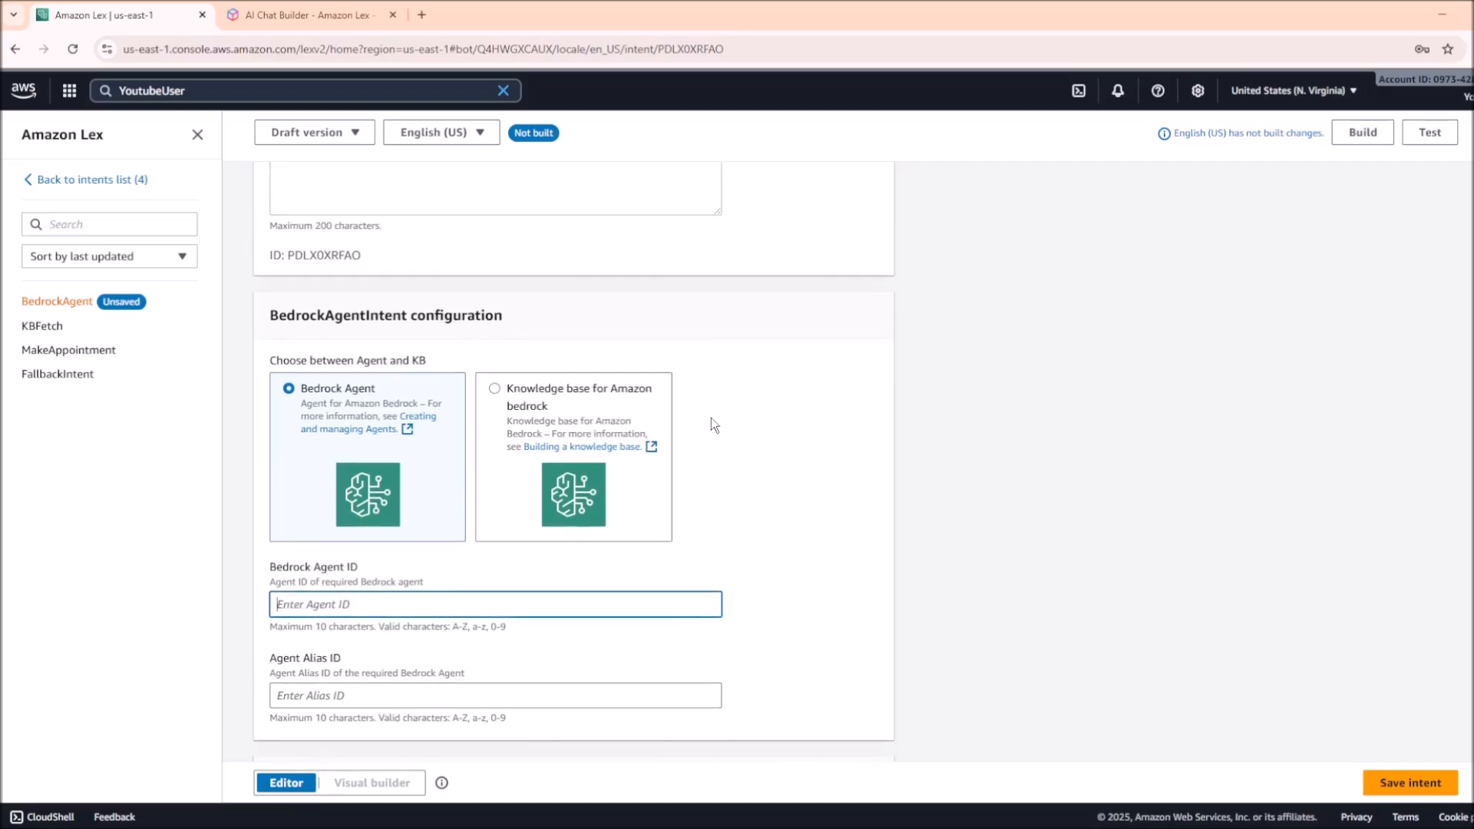
left_click(1428, 135)
left_click_drag(1361, 247, 1216, 251)
left_click(1253, 260)
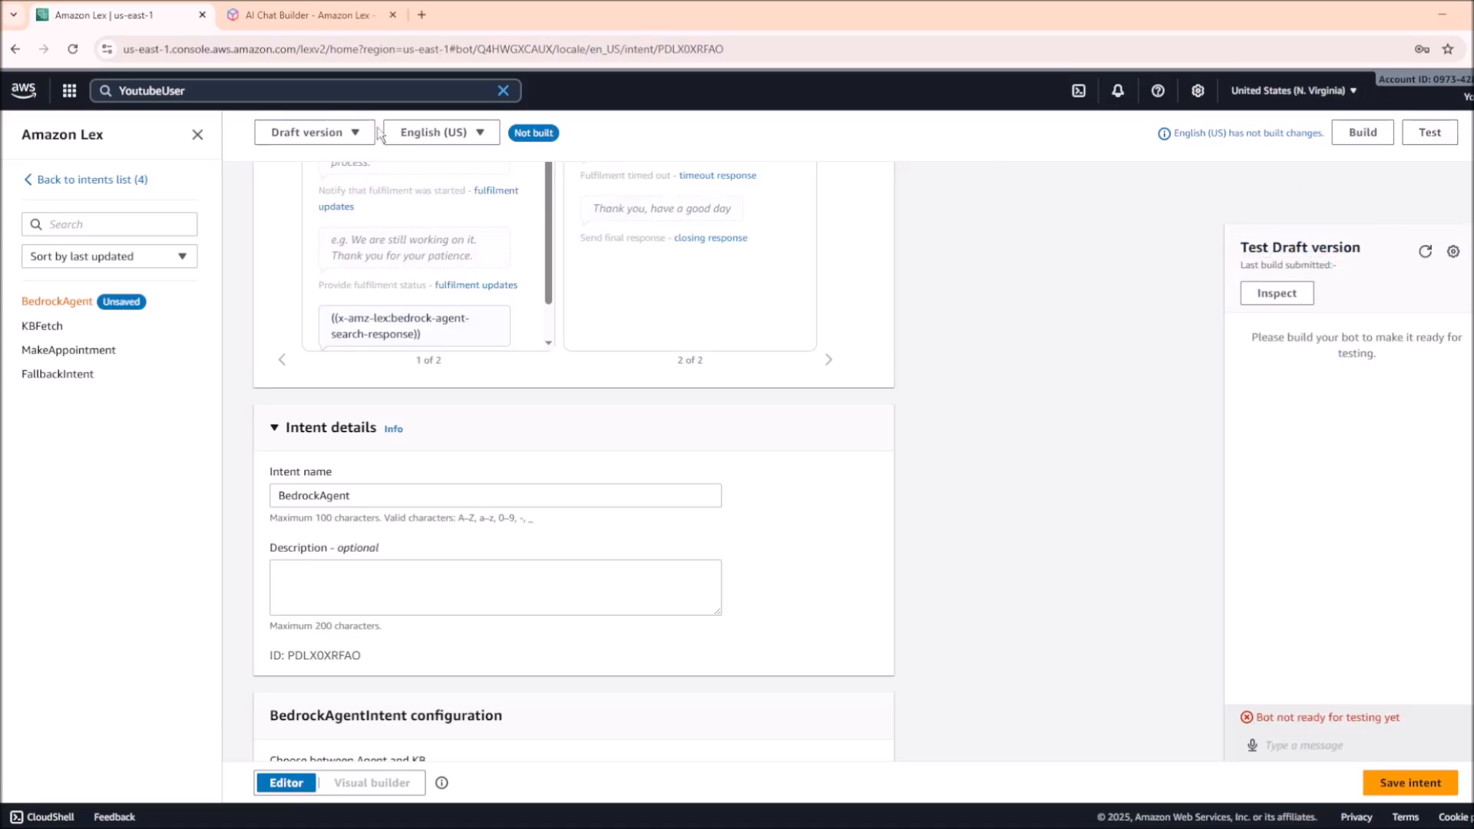
Return to the intents list, discarding the unsaved BedrockAgent changes, and build the bot's English (US) language
scroll(380, 135, "up", 4)
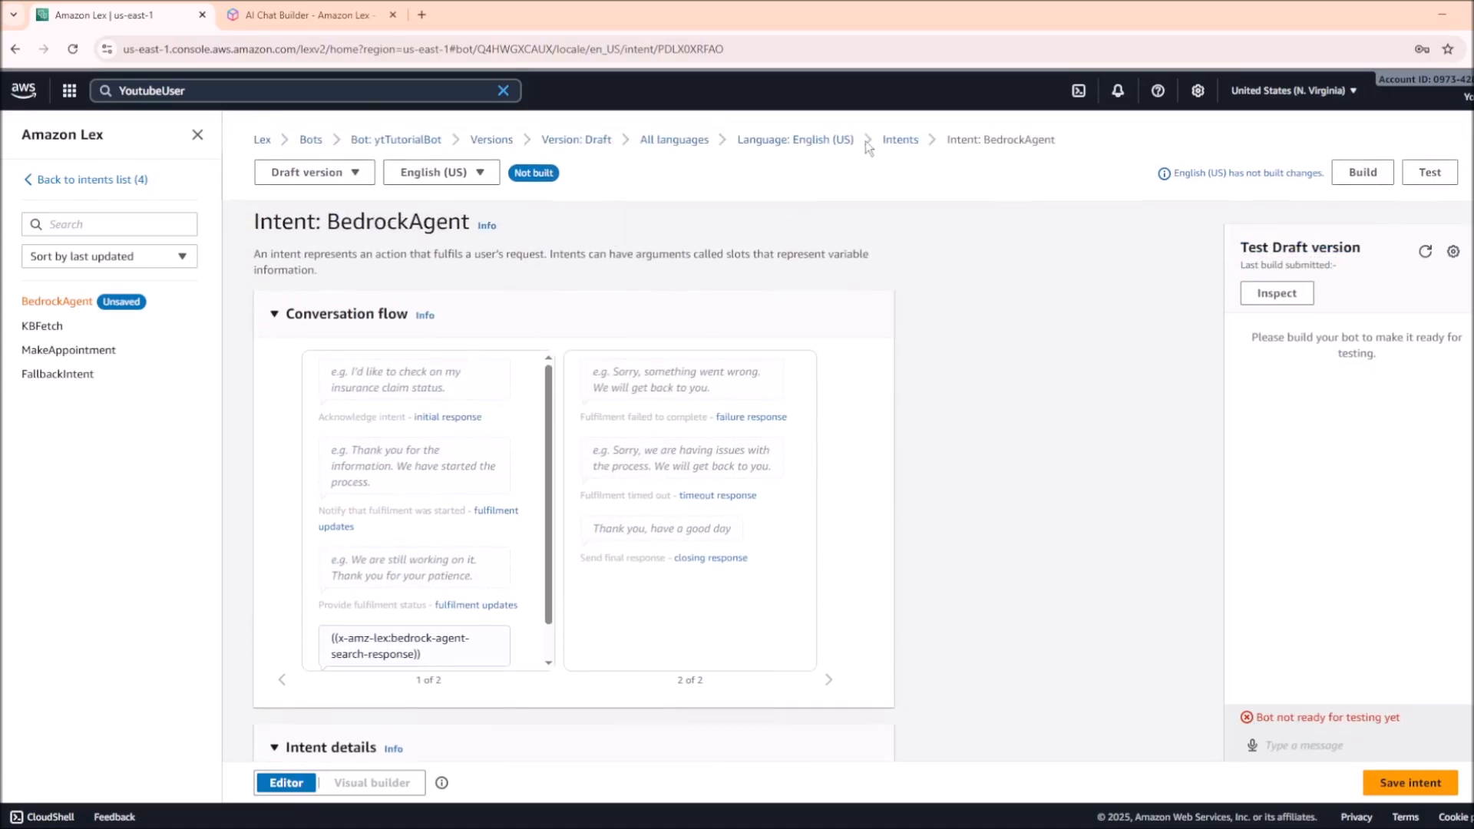
left_click(890, 140)
left_click(951, 500)
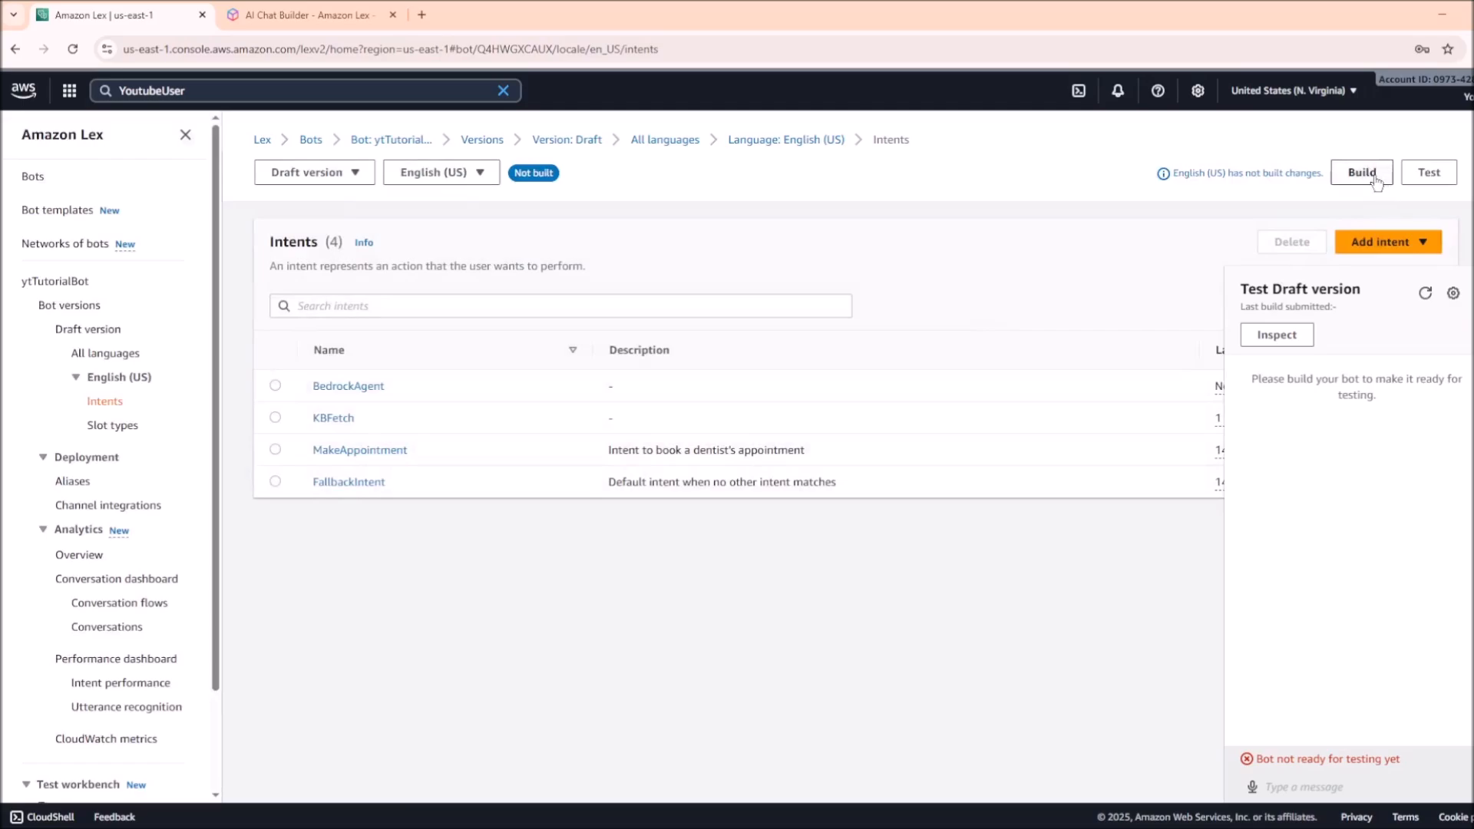
left_click(1363, 173)
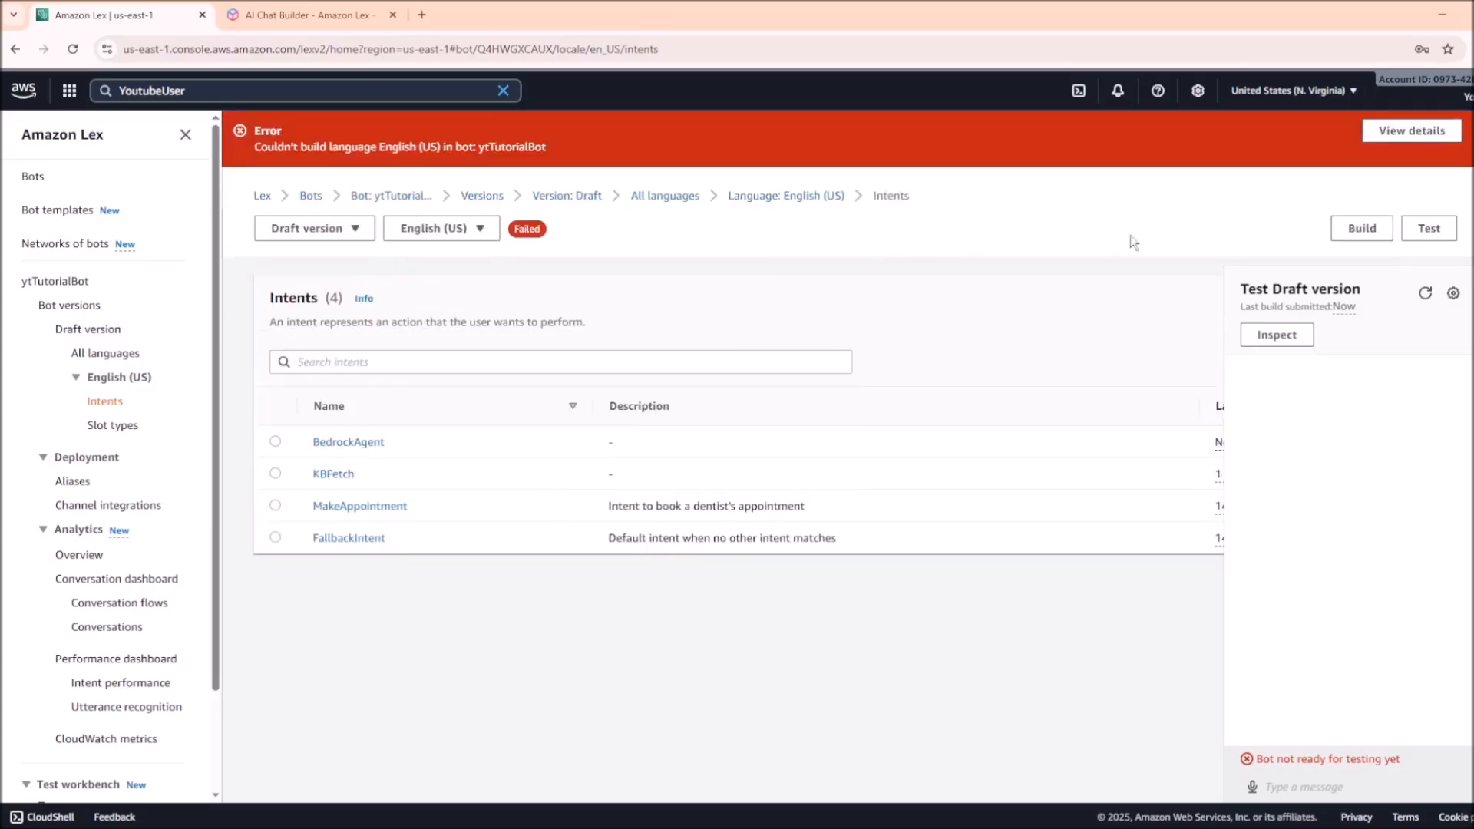
Read the build failure details for English (US) and close them
left_click(1398, 136)
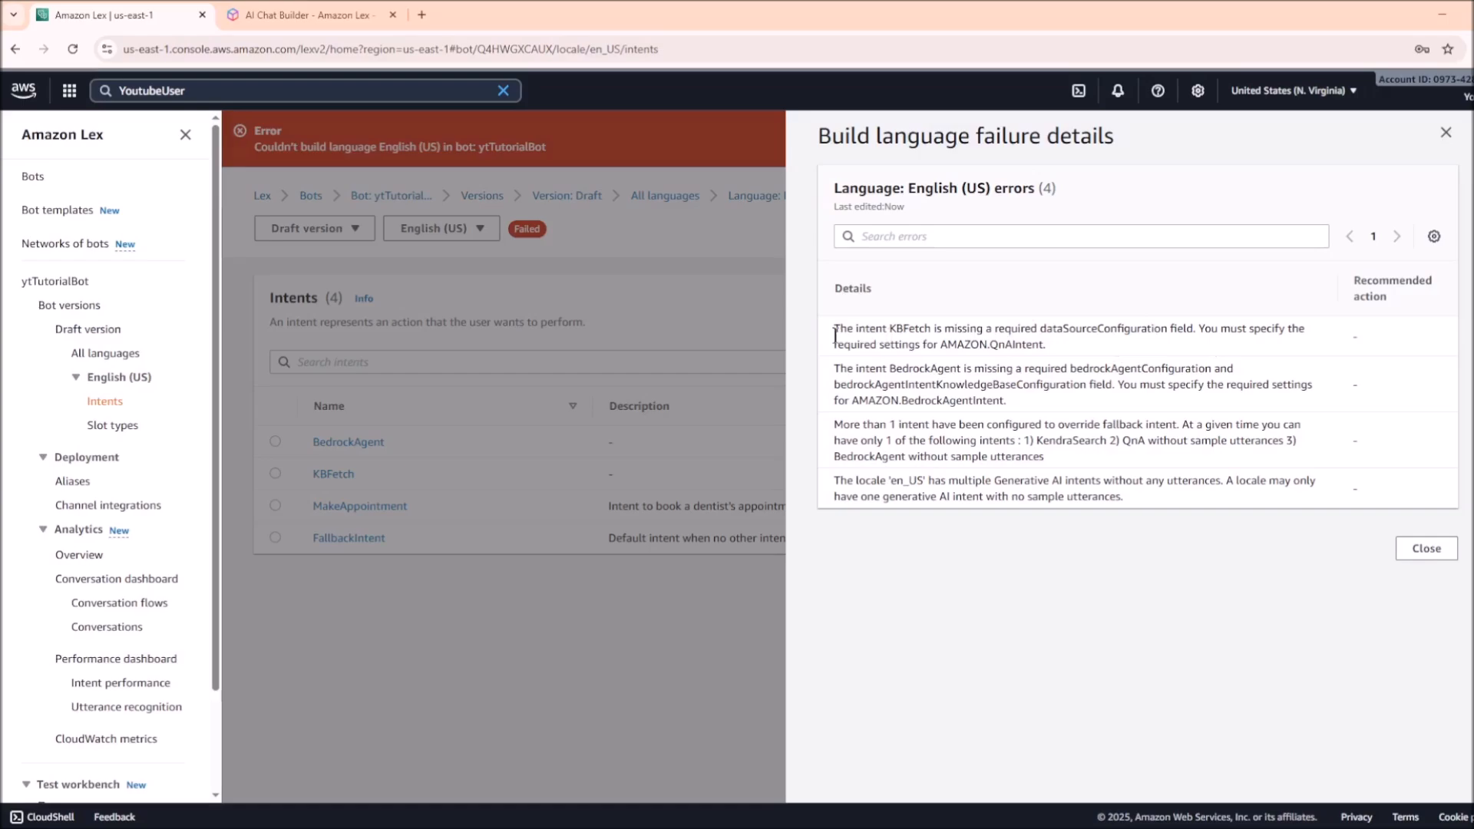
mouse_move(835, 336)
left_mouse_down()
mouse_move(1031, 370)
mouse_move(1178, 514)
mouse_move(1006, 369)
mouse_move(1147, 474)
mouse_move(1143, 427)
mouse_move(1117, 459)
mouse_move(1031, 458)
mouse_move(820, 334)
left_mouse_up()
left_click(1050, 347)
left_click(1444, 139)
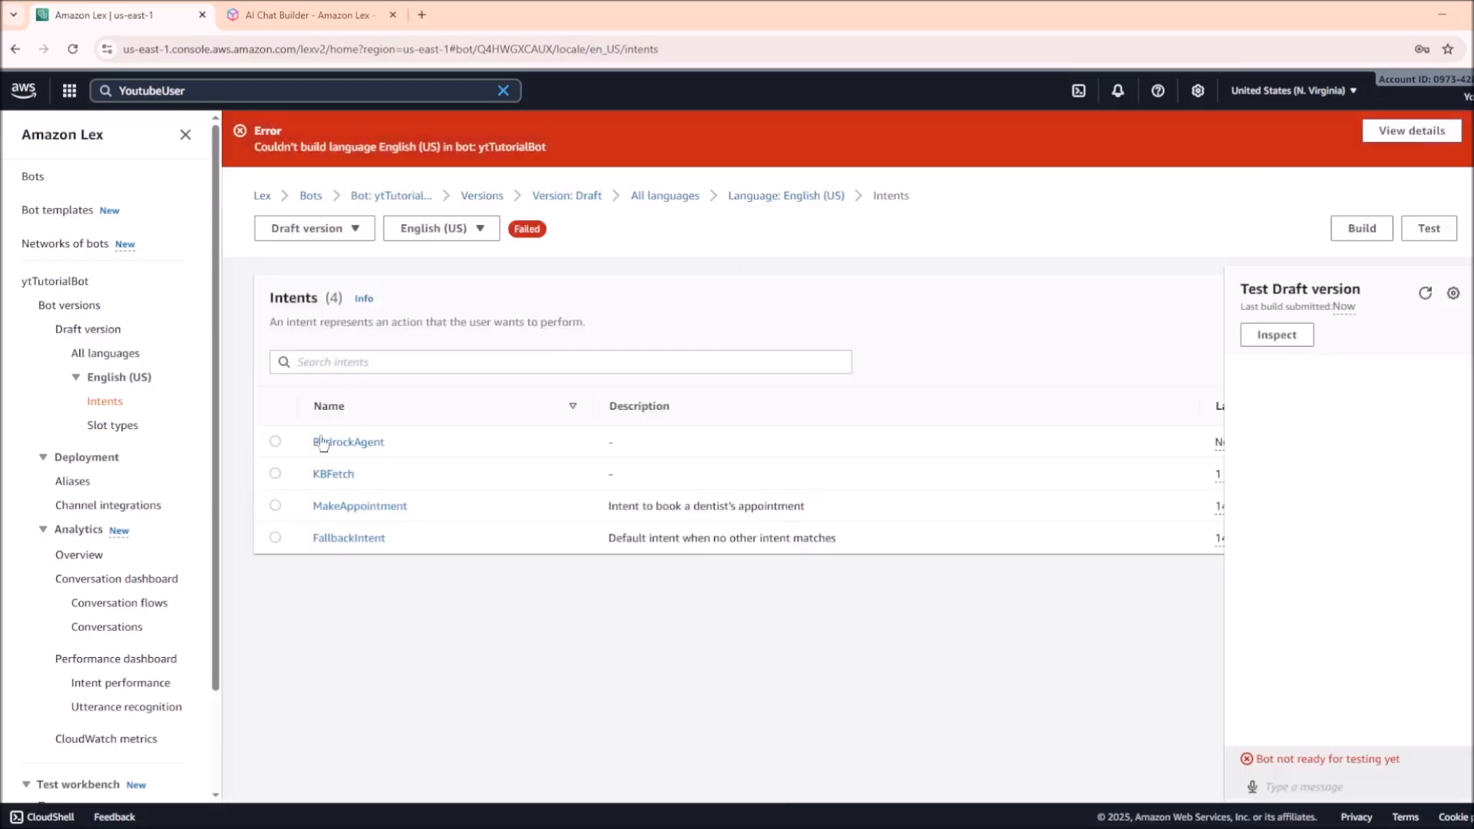
Delete the KBFetch and BedrockAgent intents from the bot's intents list
left_click(275, 474)
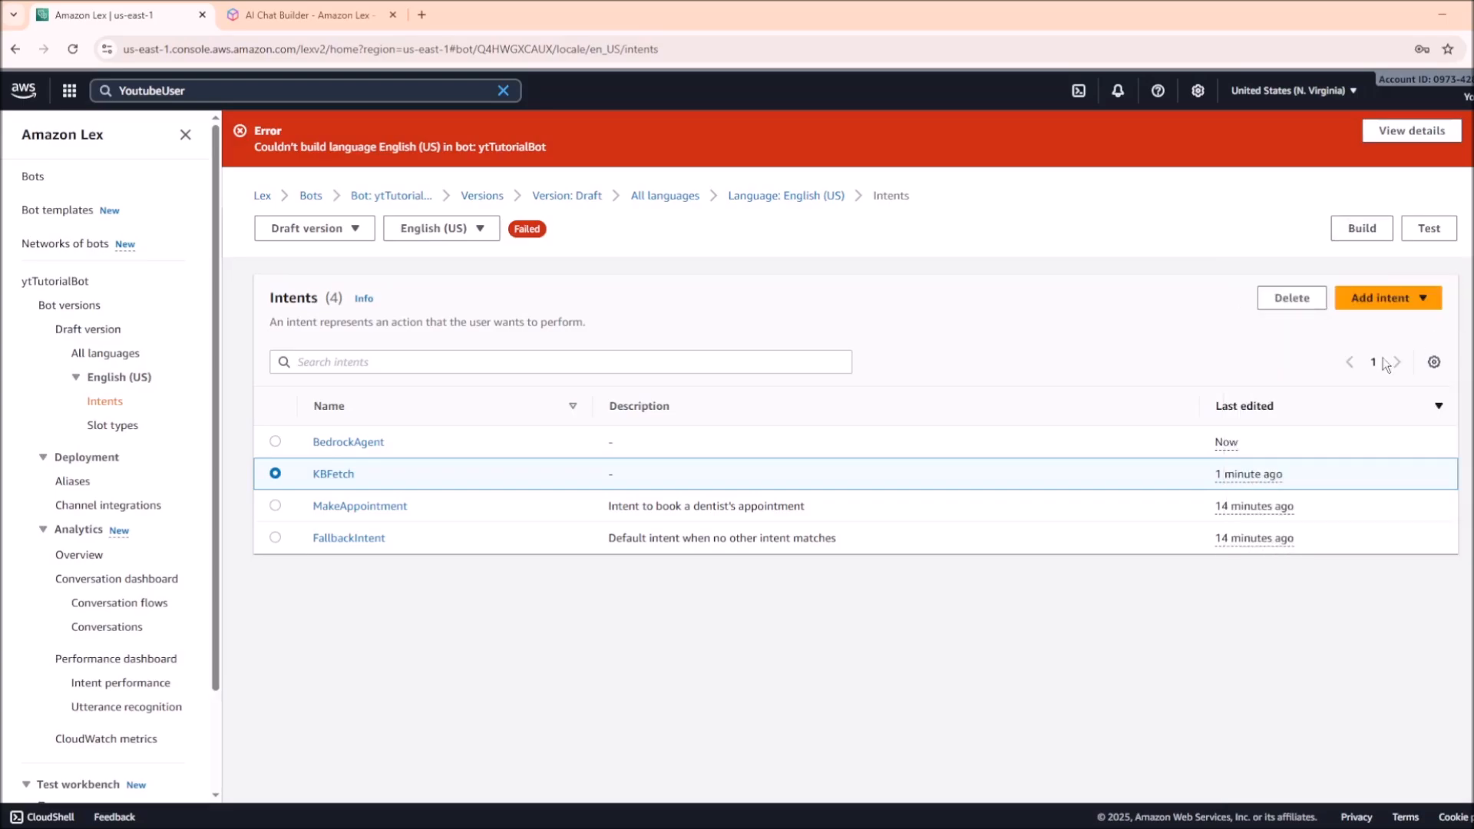
left_click(1292, 298)
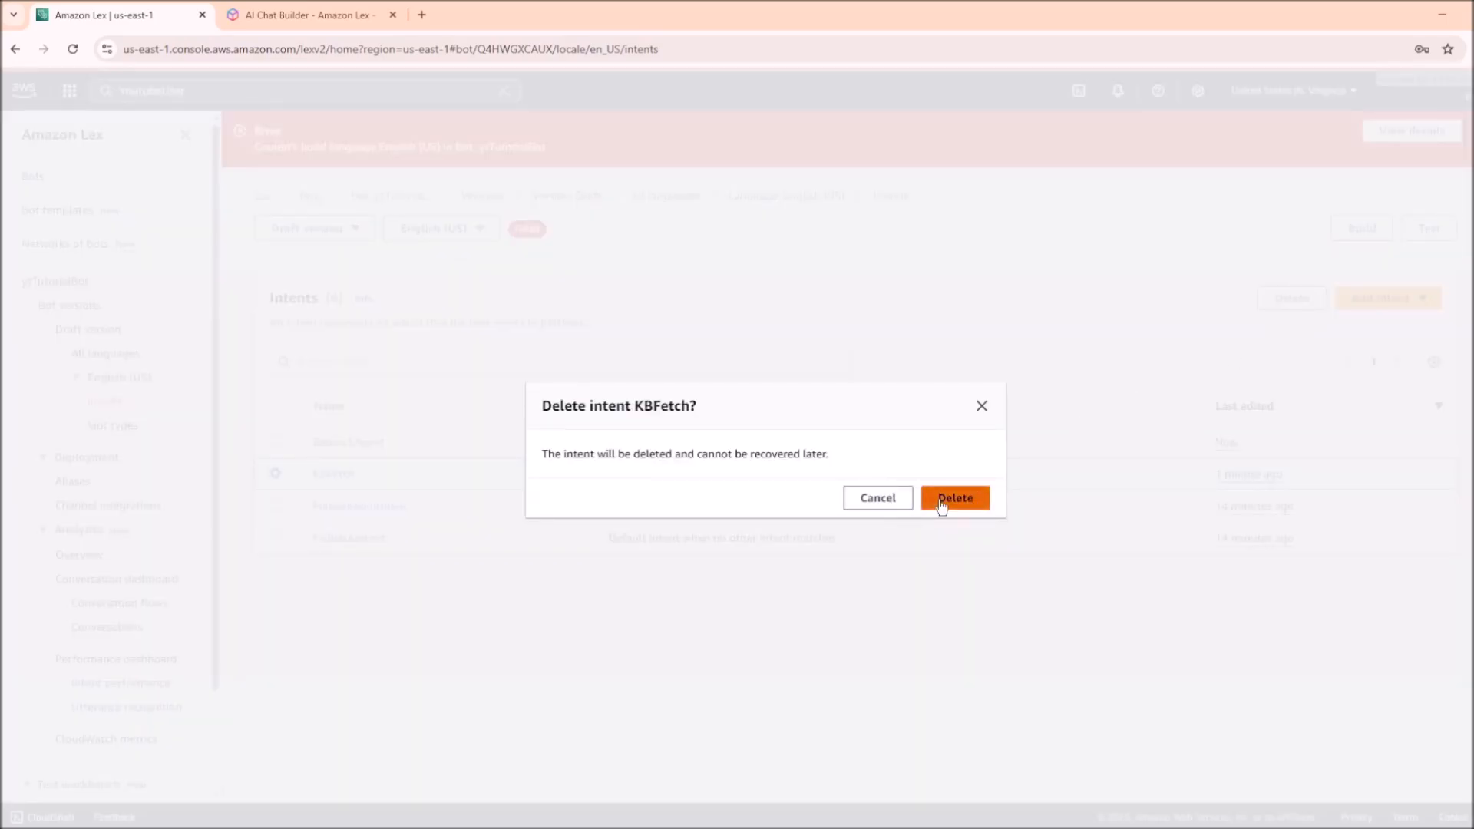
left_click(957, 501)
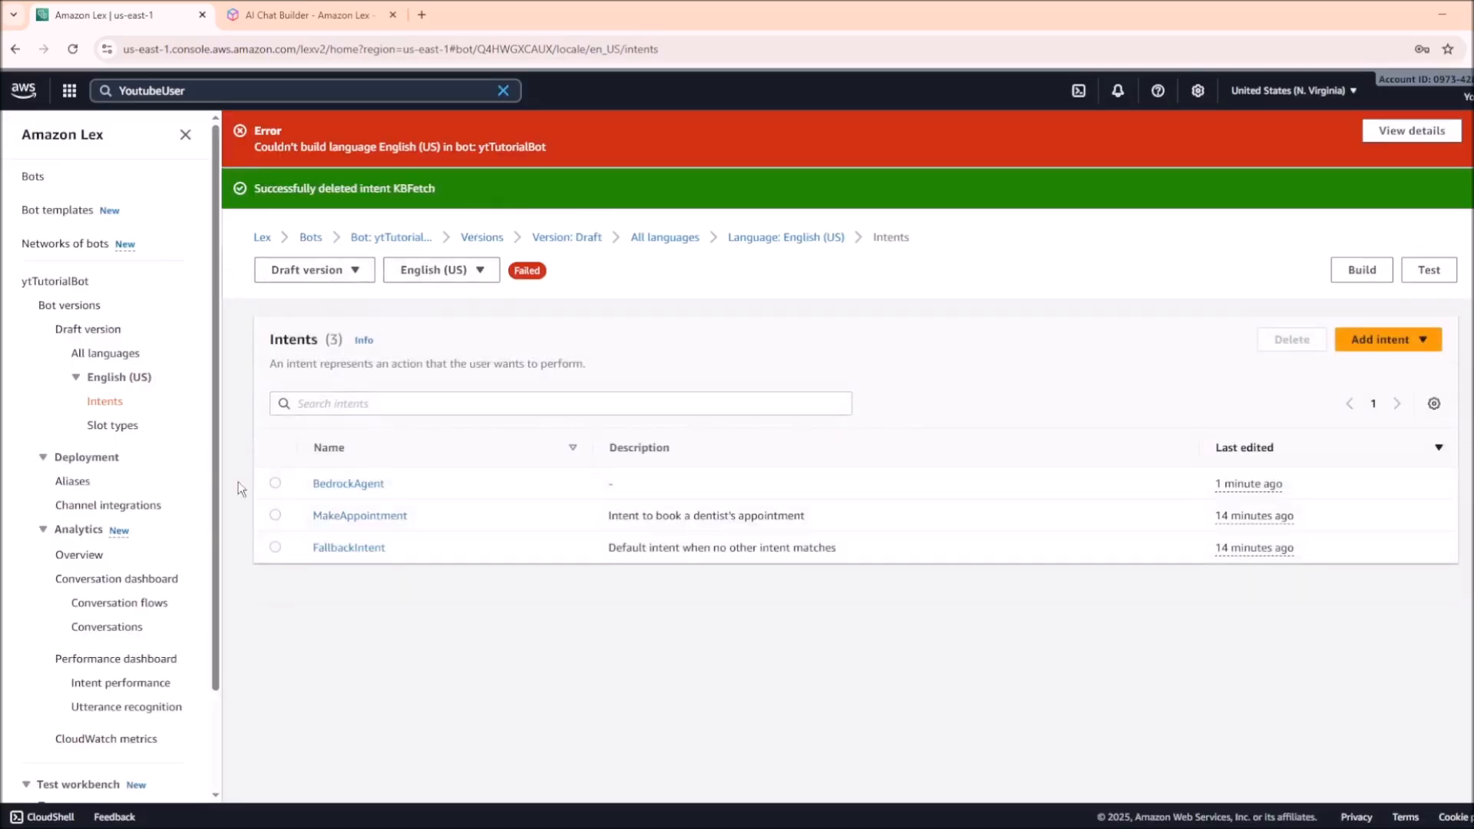
left_click(275, 483)
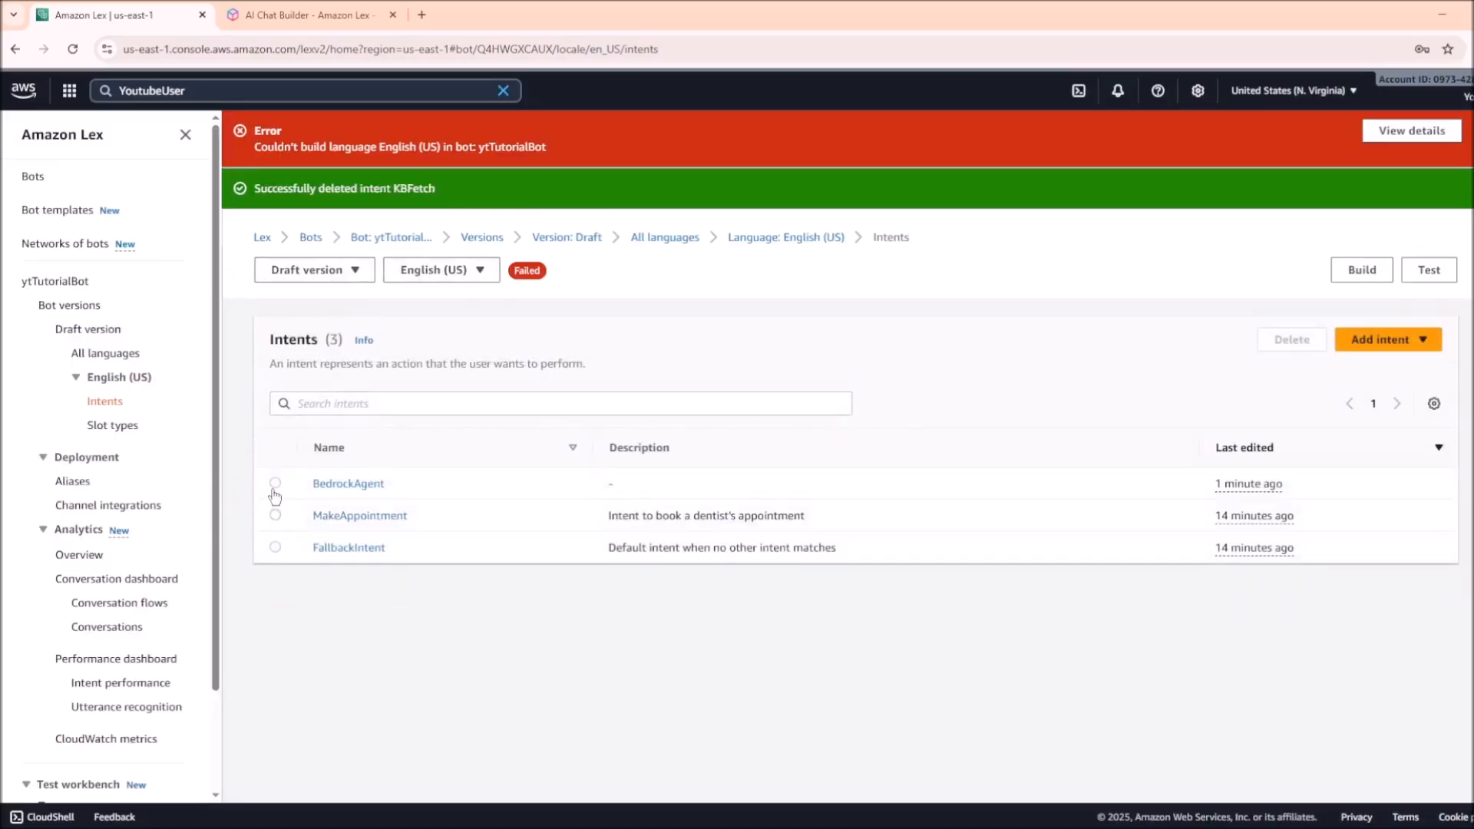
left_click(1409, 344)
left_click(1292, 339)
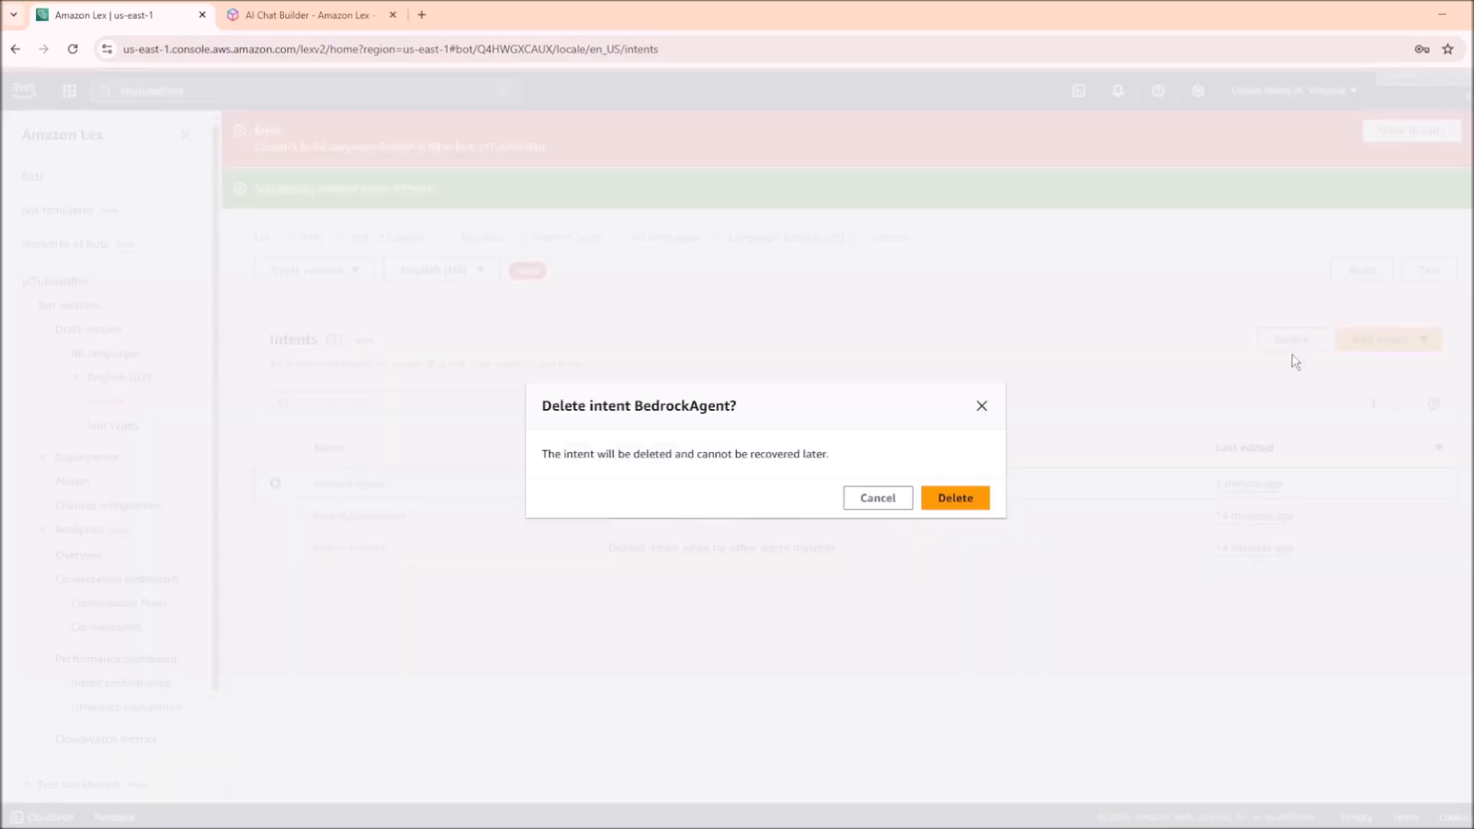
left_click(938, 501)
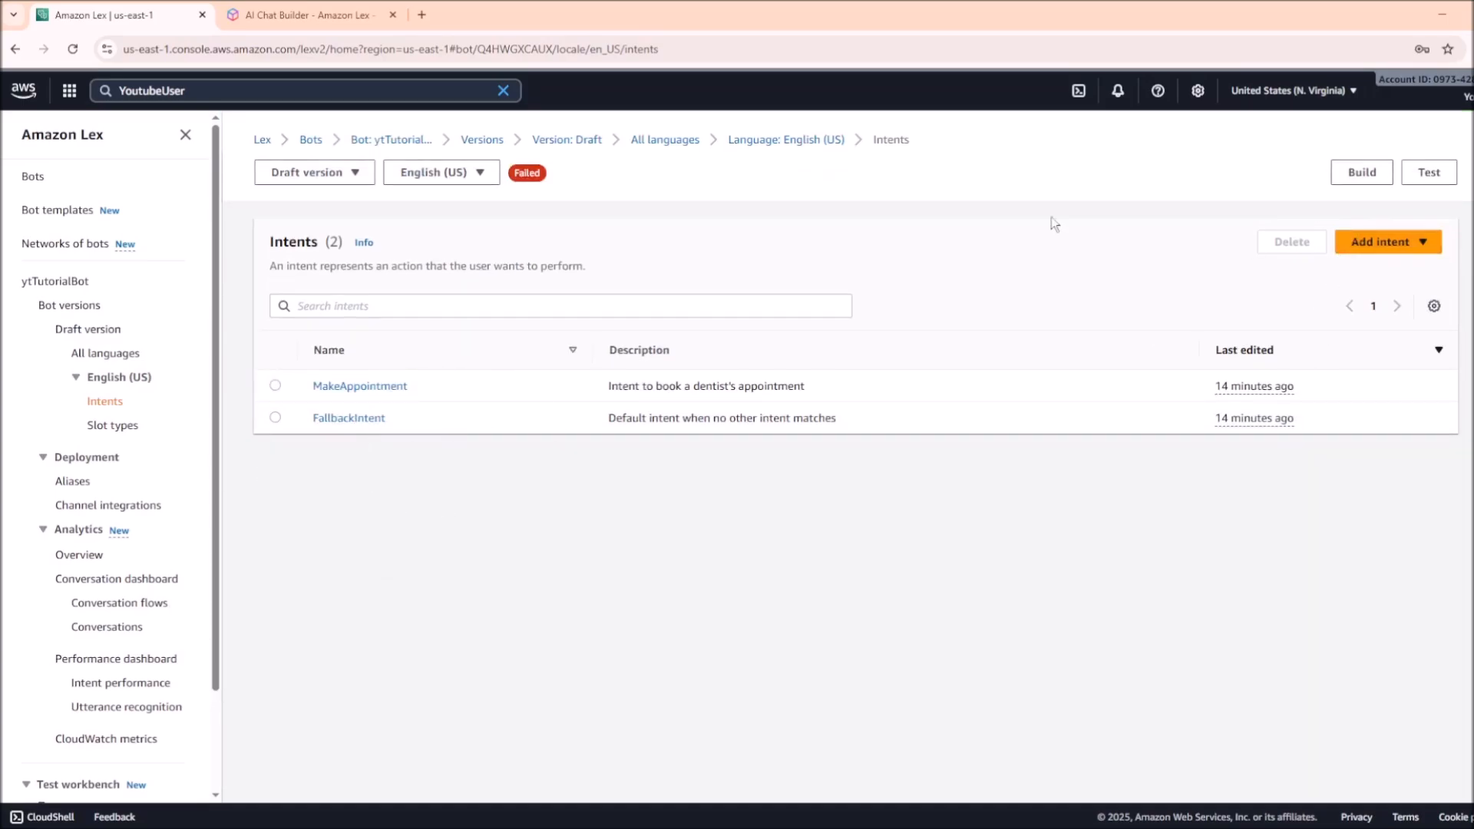
Build the bot's English (US) language again and open the test chat for the draft version
left_click(1369, 171)
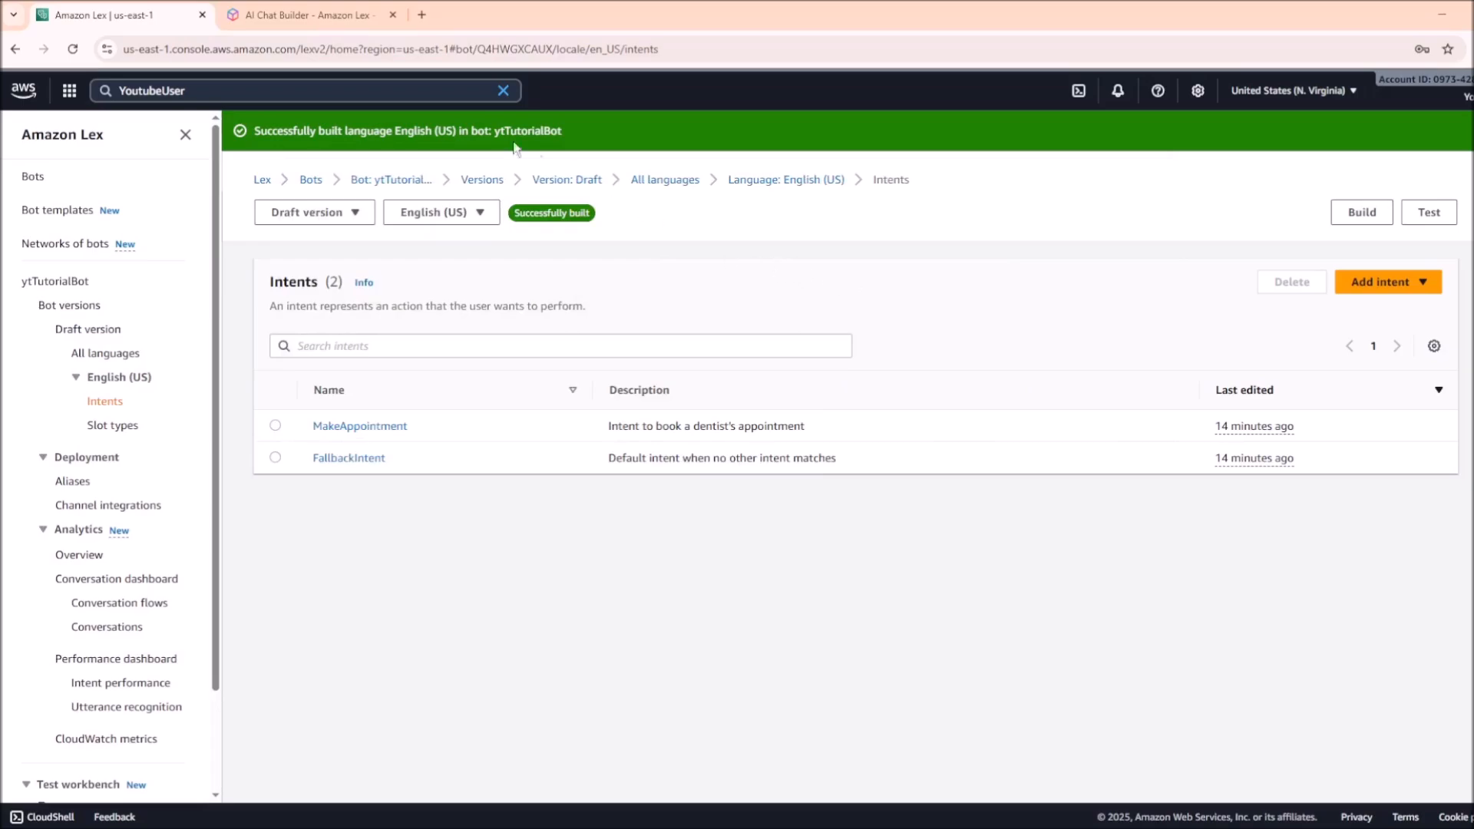
left_click(1427, 219)
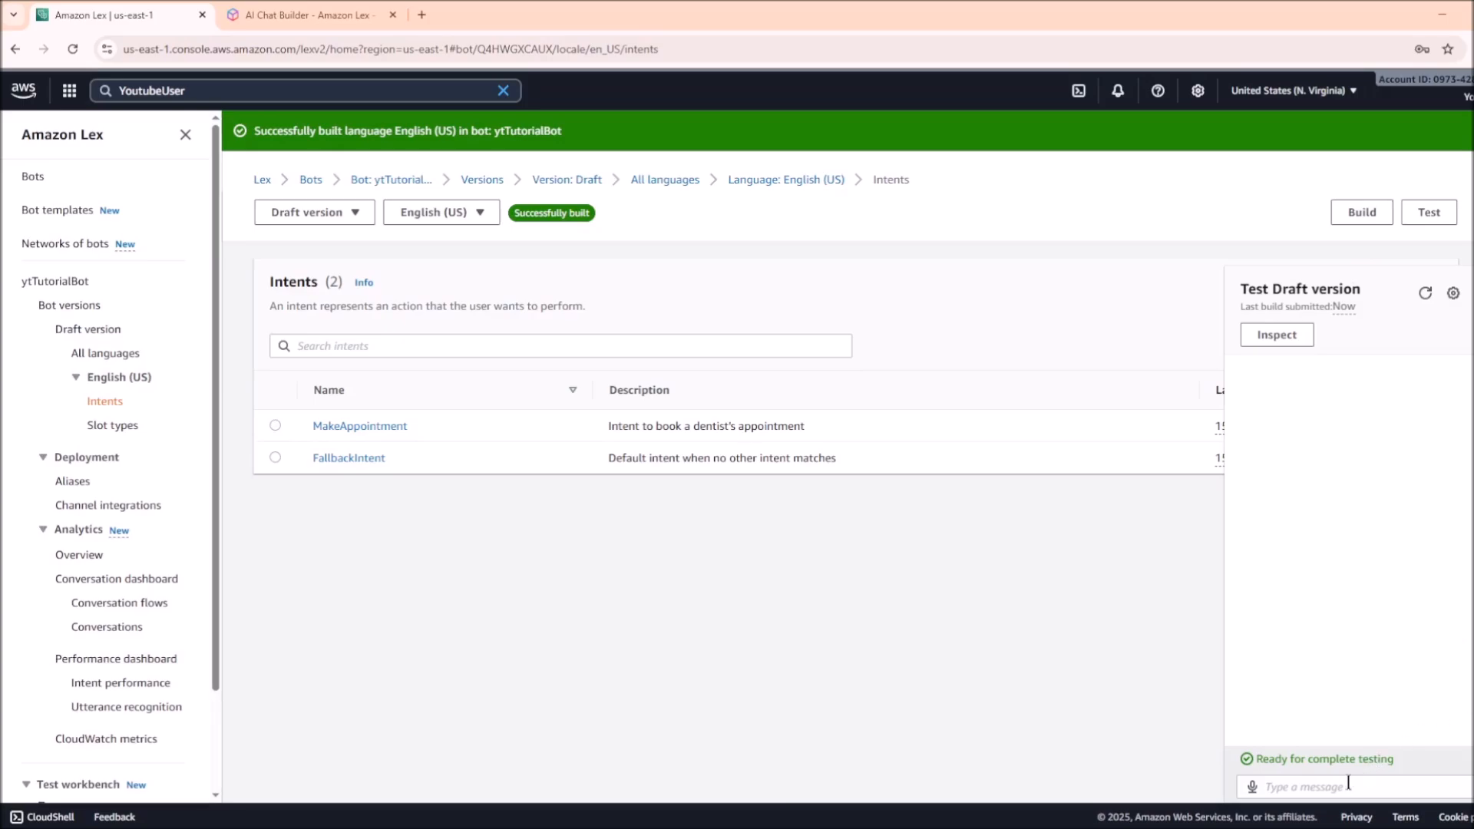
Send the test message "I want to make an appointment?" to the bot and read its reply
left_click(1345, 786)
type("I")
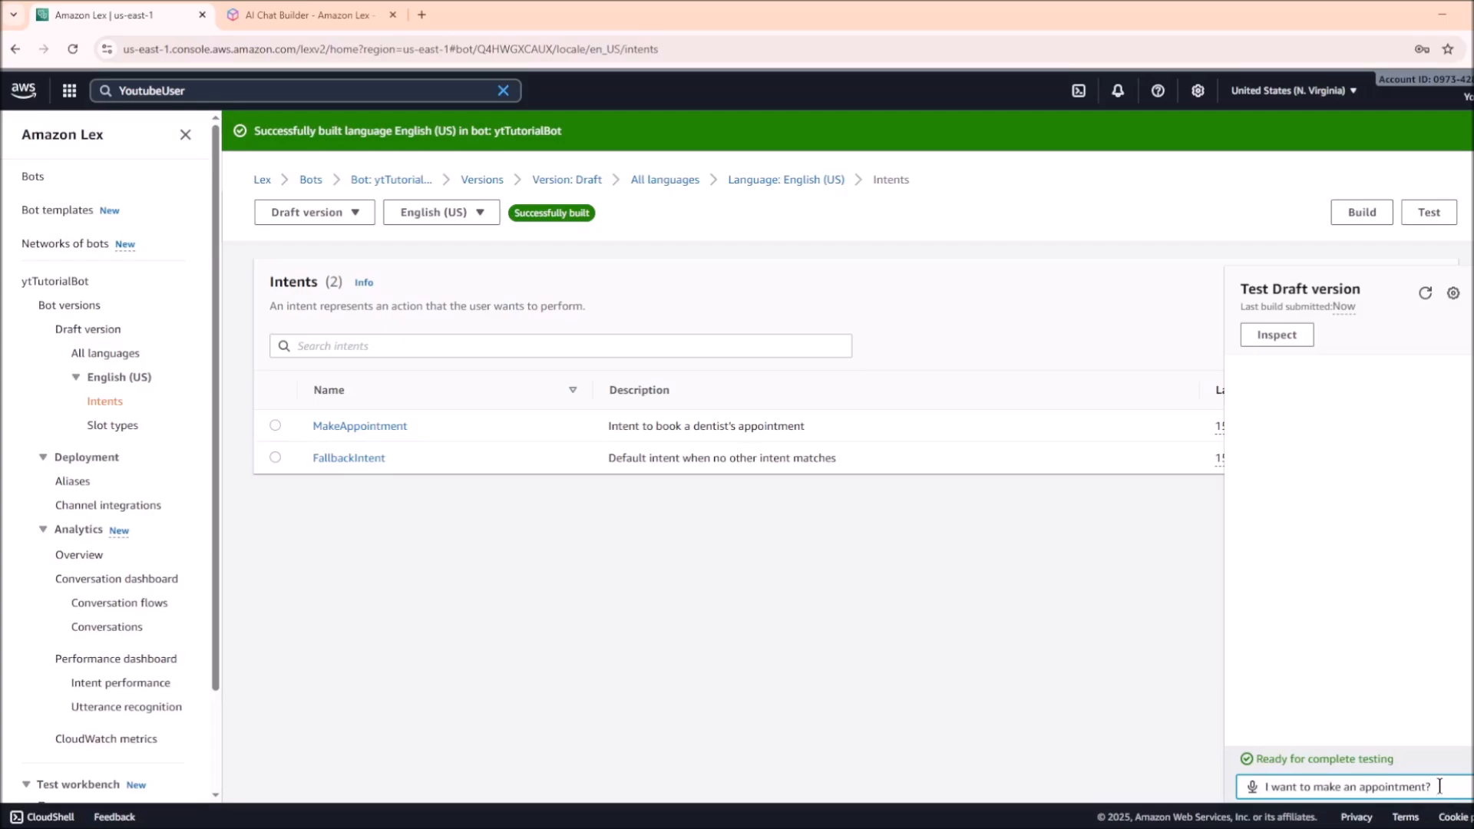
key("Return")
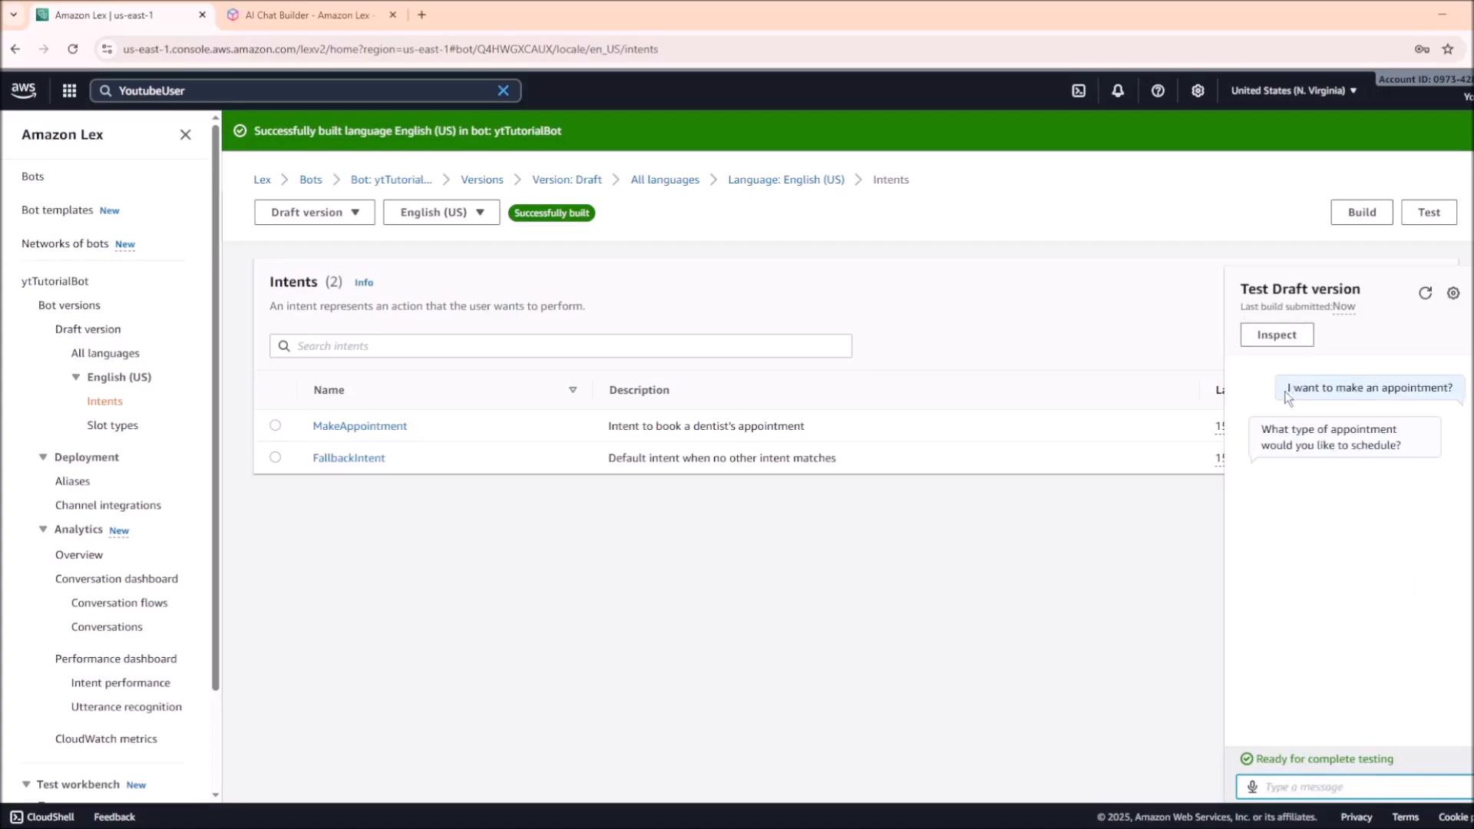
left_click_drag(1289, 399, 1471, 398)
left_click(1389, 430)
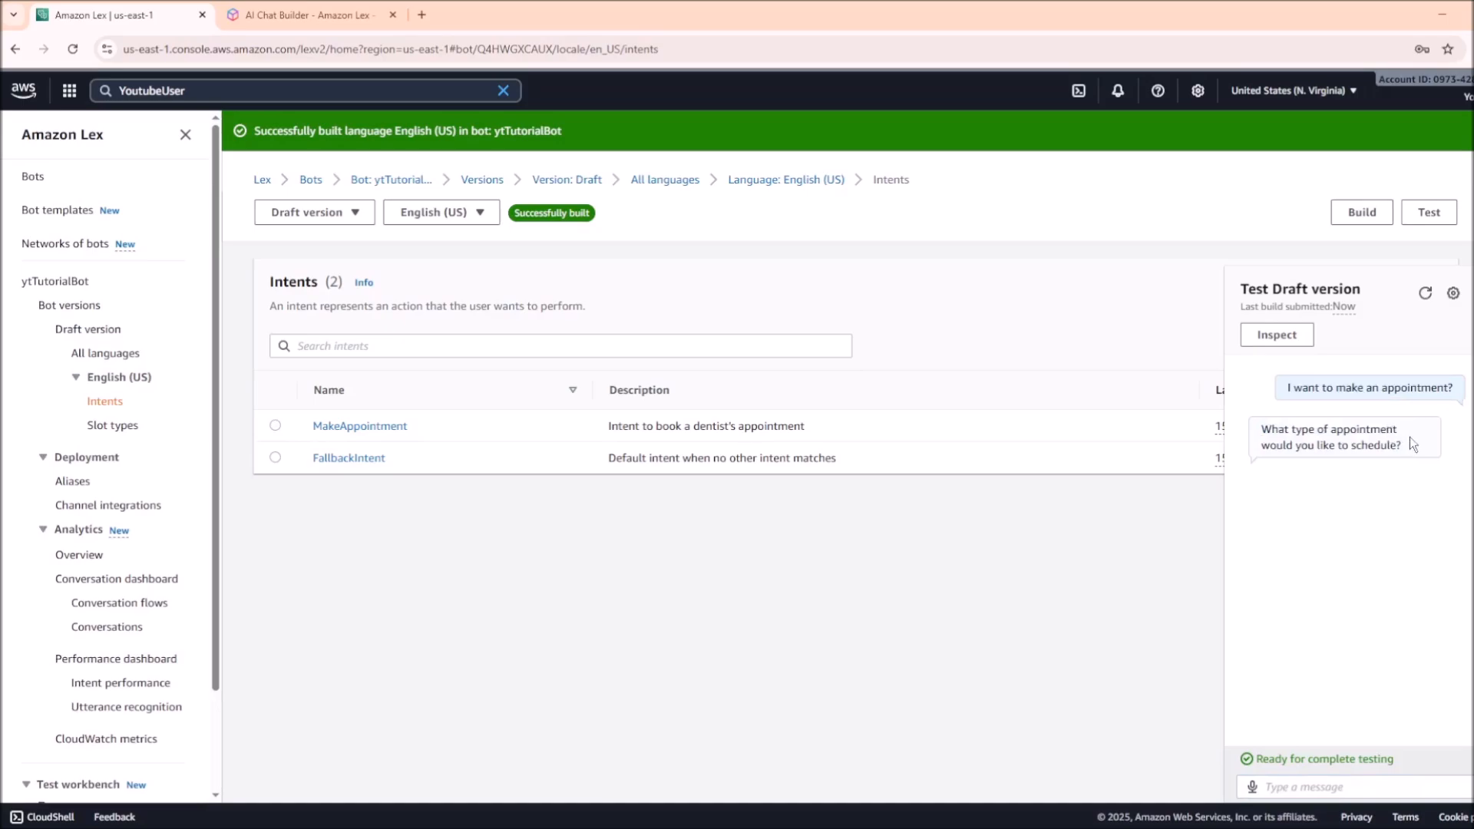
left_click_drag(1410, 437, 1262, 427)
Answer the appointment type question with "Dentis", correct it to "Dentist" when asked again, and read the follow-up question
left_click(1321, 780)
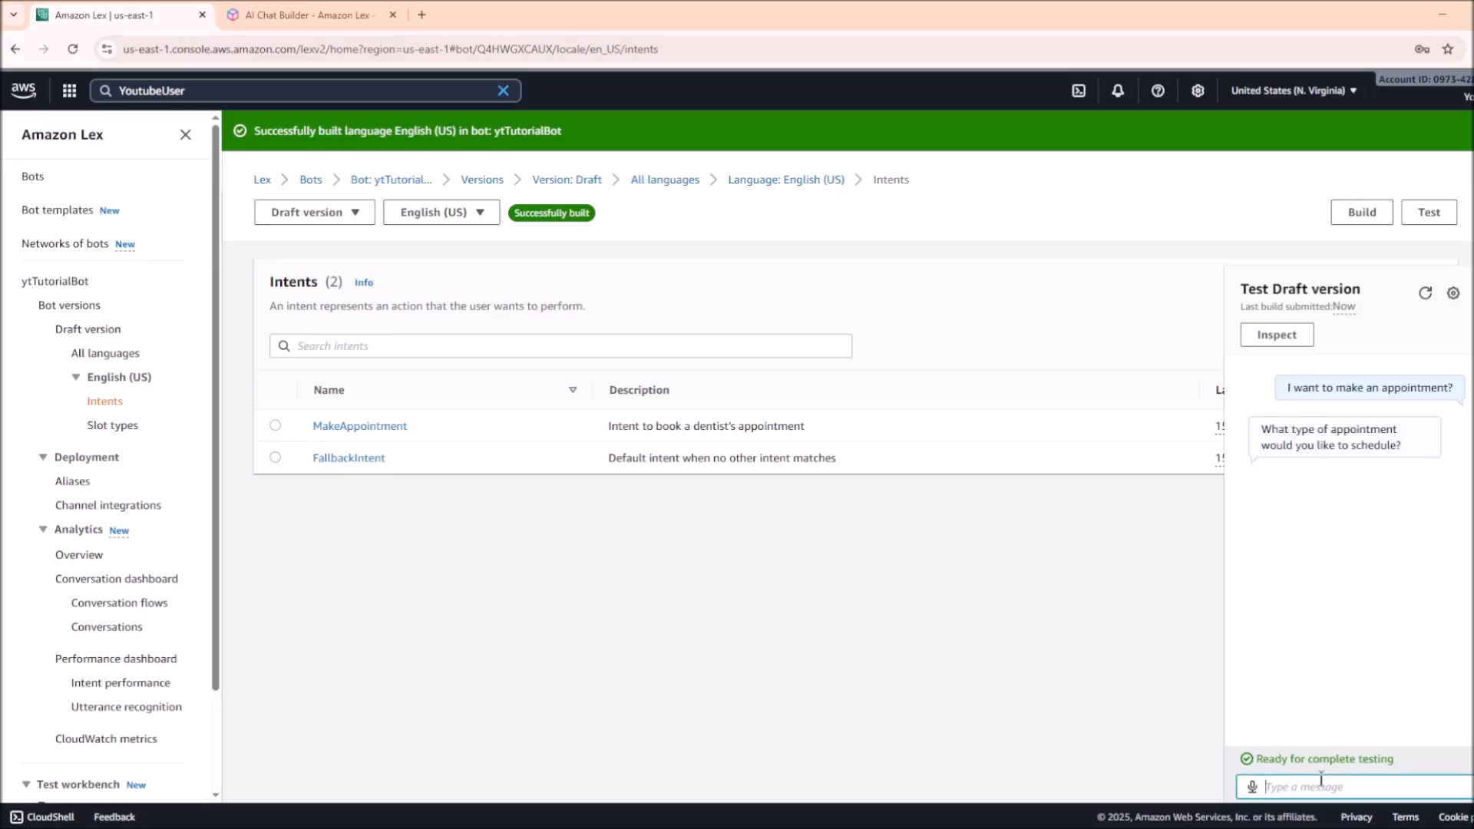
type("Dentis")
key("Return")
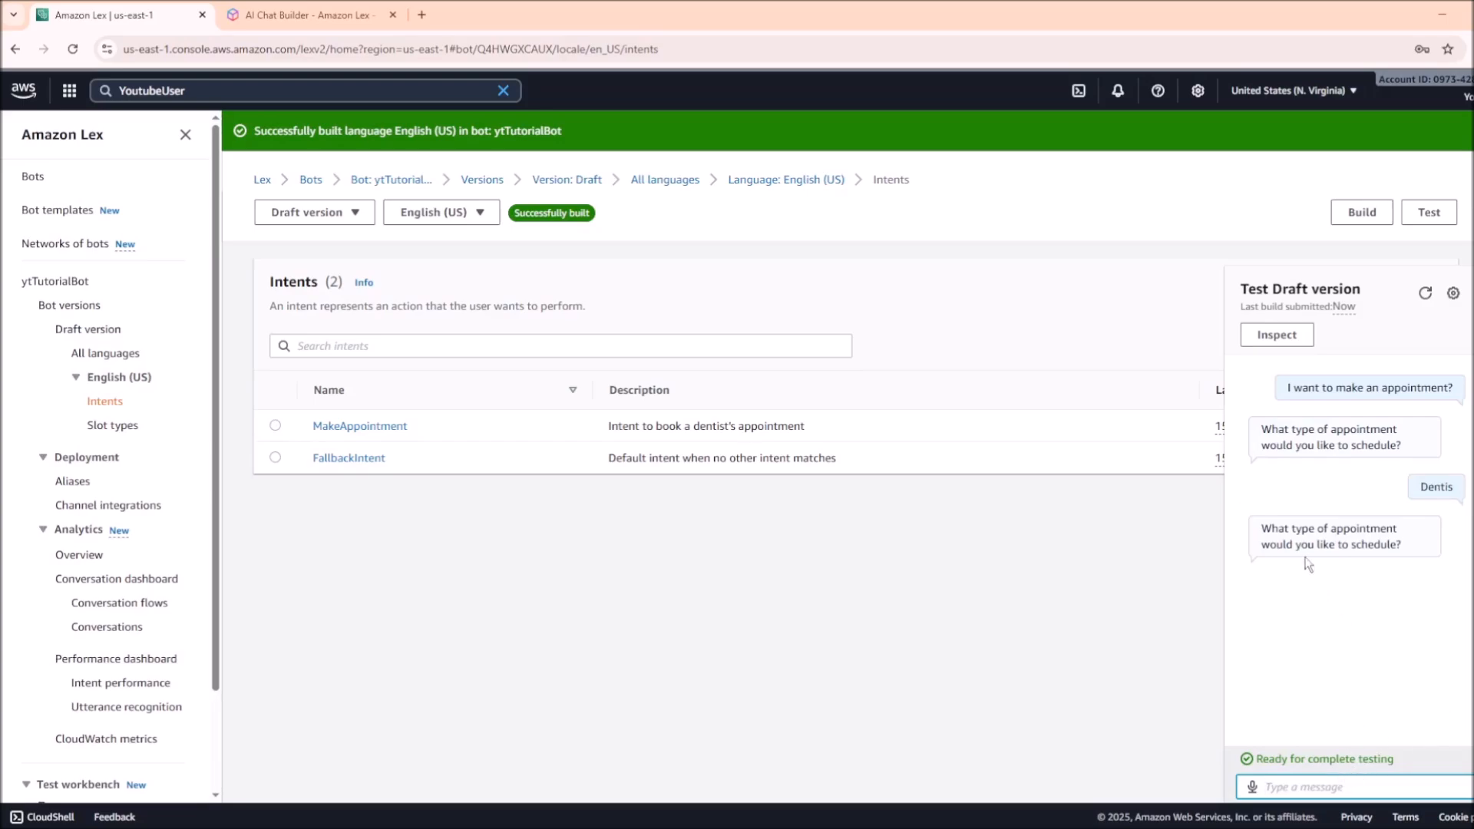
left_click(1364, 528)
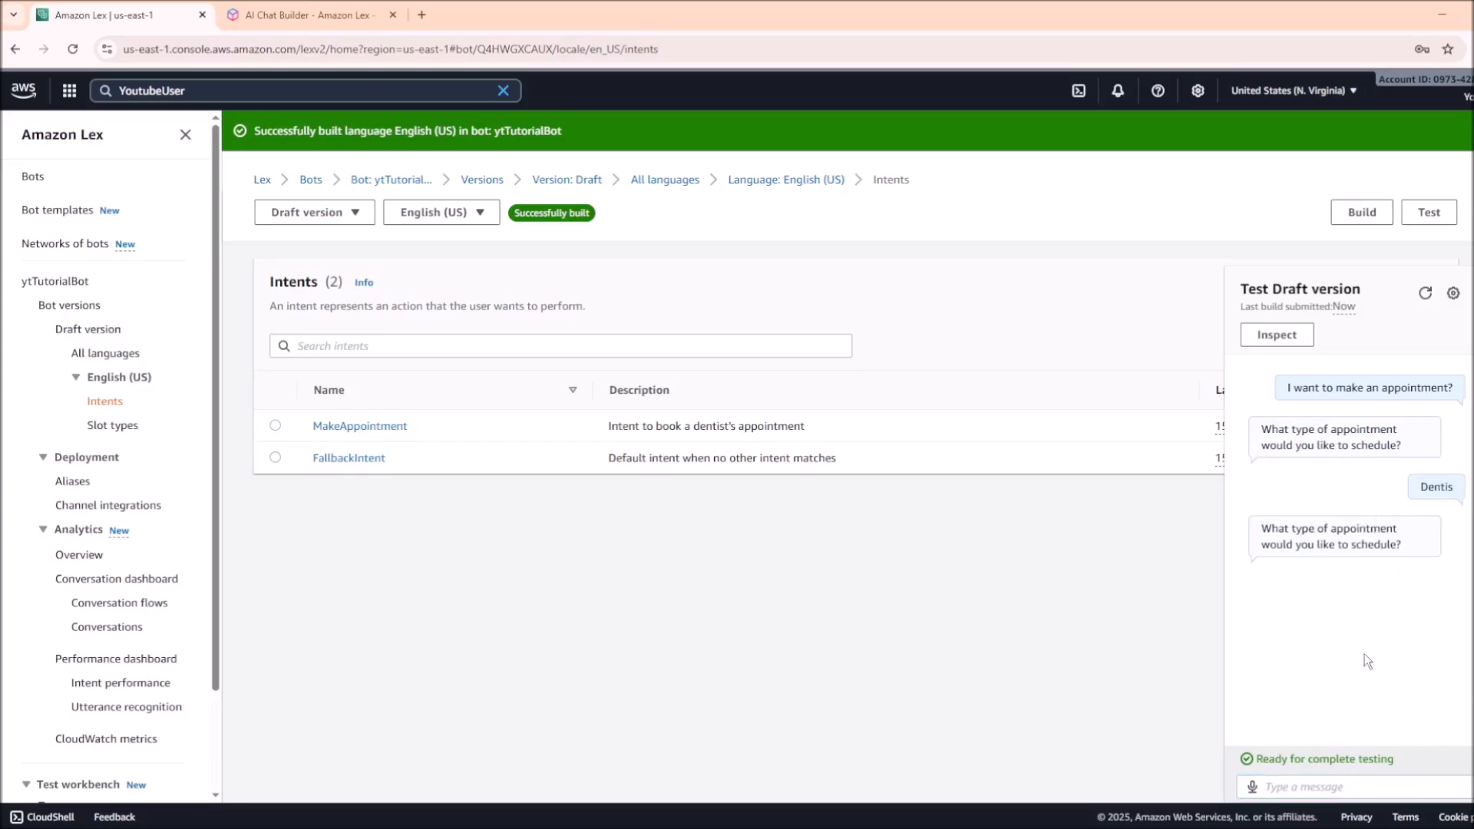
left_click(1299, 785)
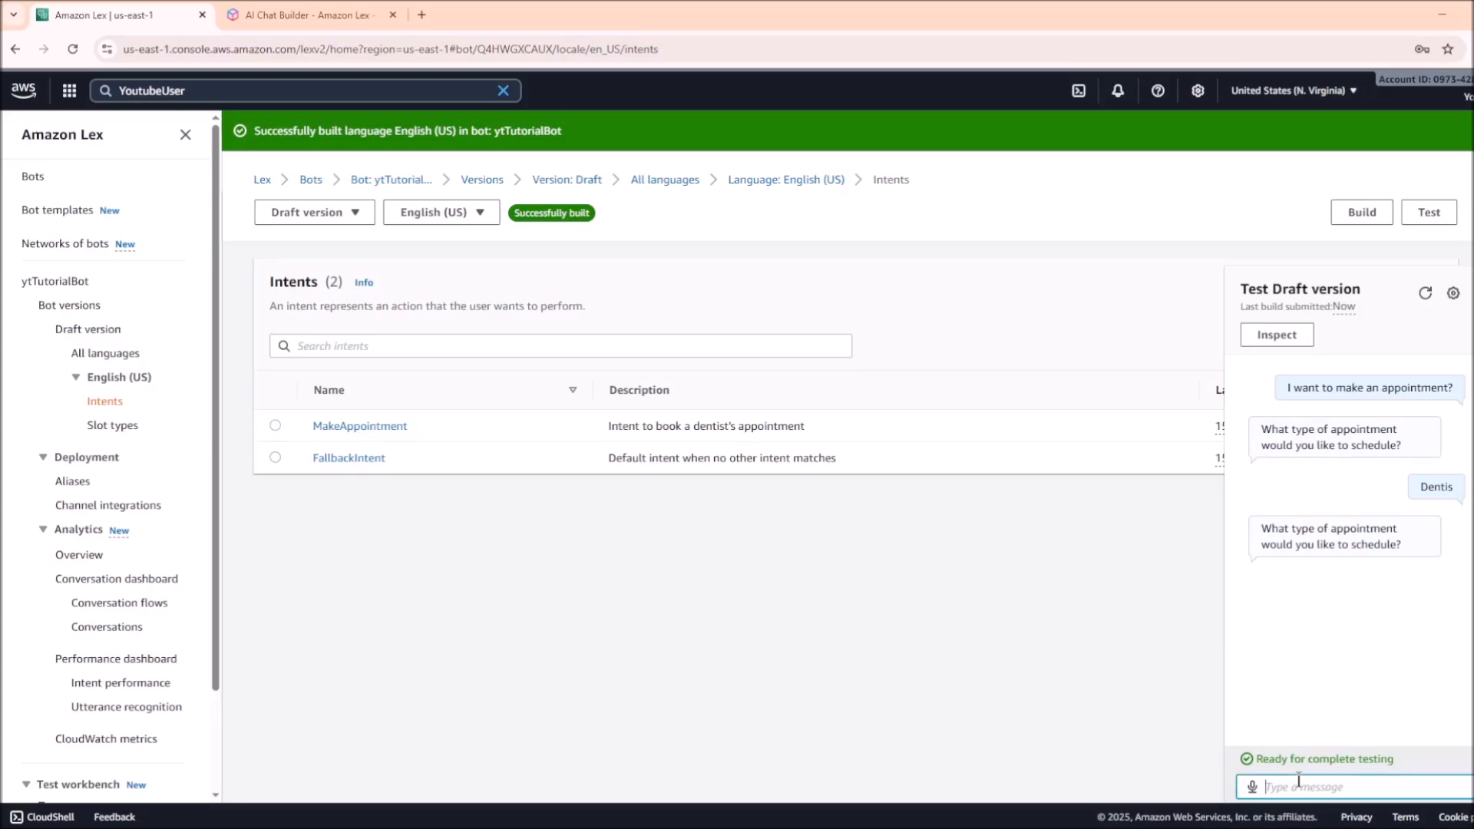
type("Dentist")
key("Return")
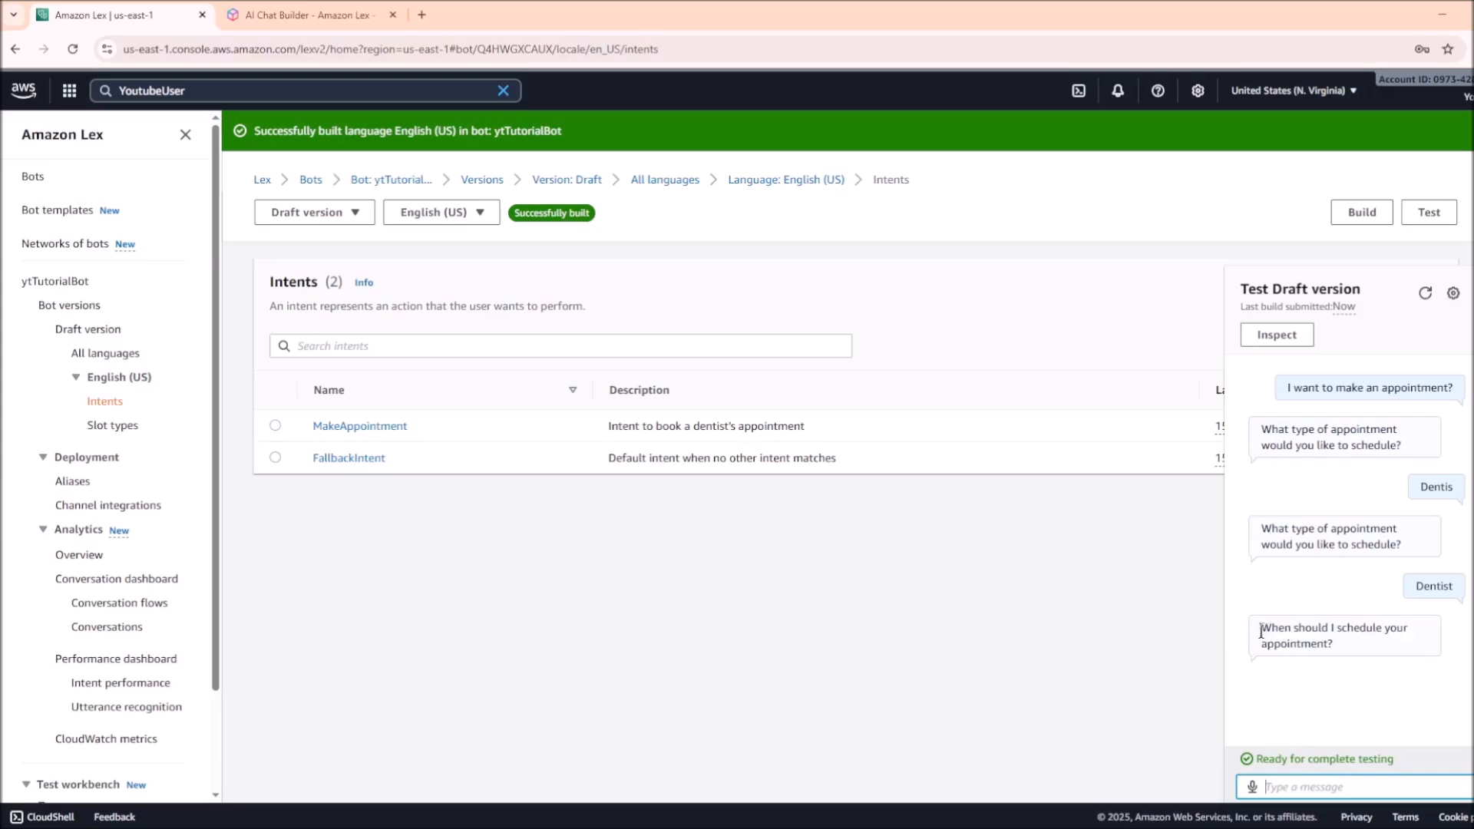
left_click_drag(1261, 633, 1364, 651)
left_click(1367, 648)
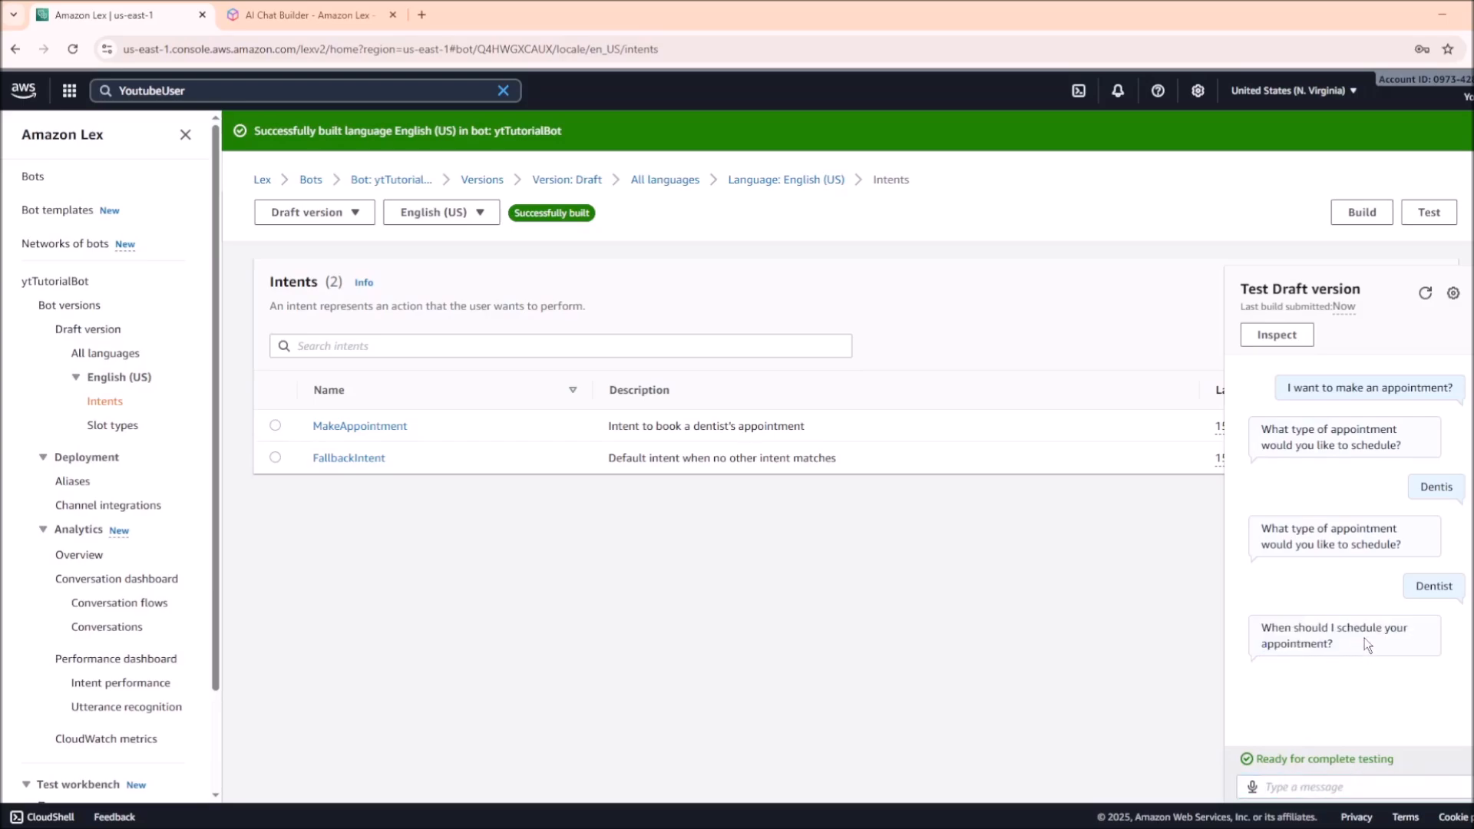
Complete the test booking by answering "Tomorrow" for the date, "10AM" for the time and "Yes" to confirm, and review the conversation
left_click(1341, 787)
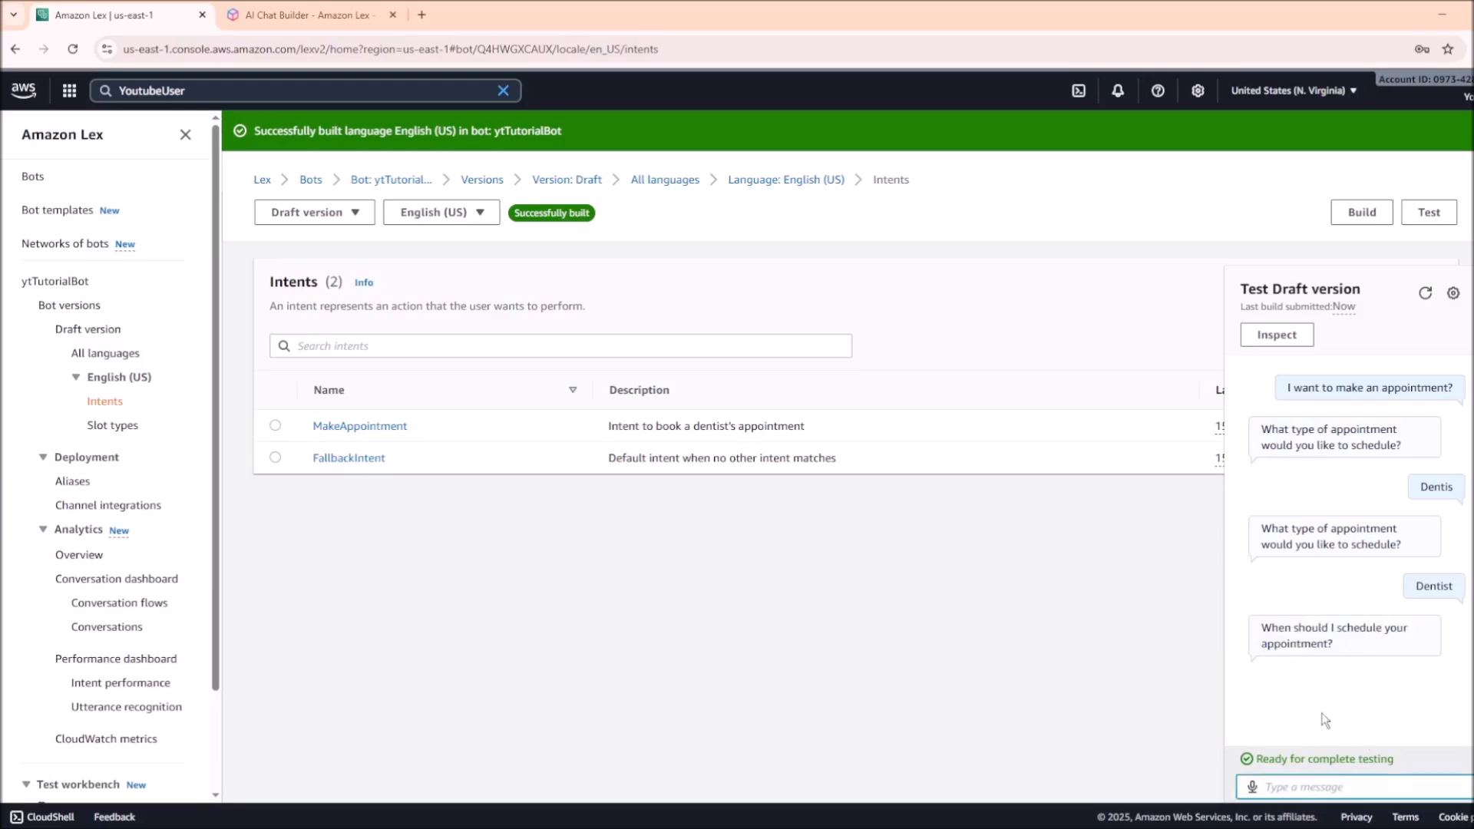
type("Tomot")
key("Return")
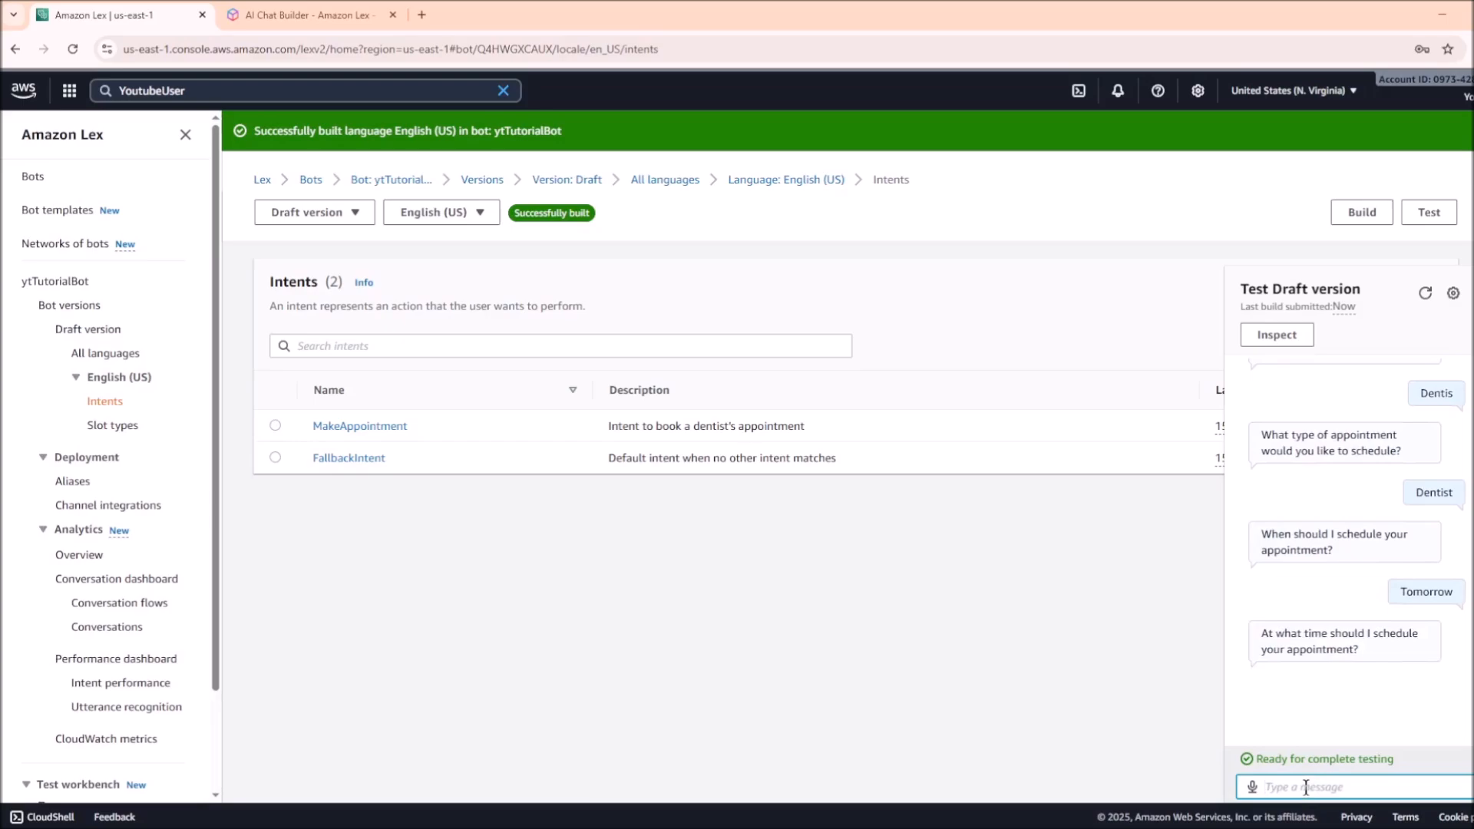
type("10AM")
key("Return")
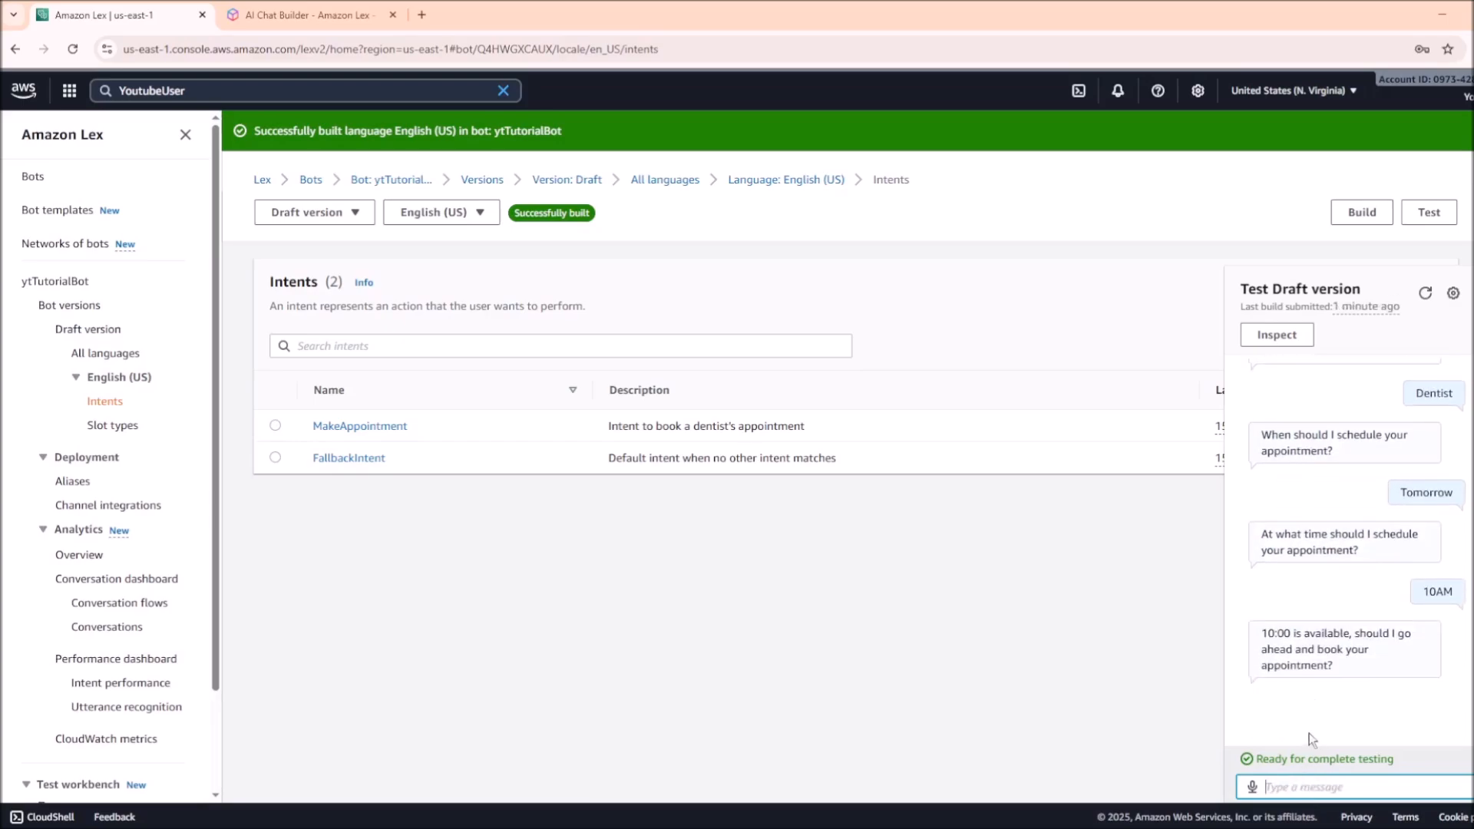
key("Return")
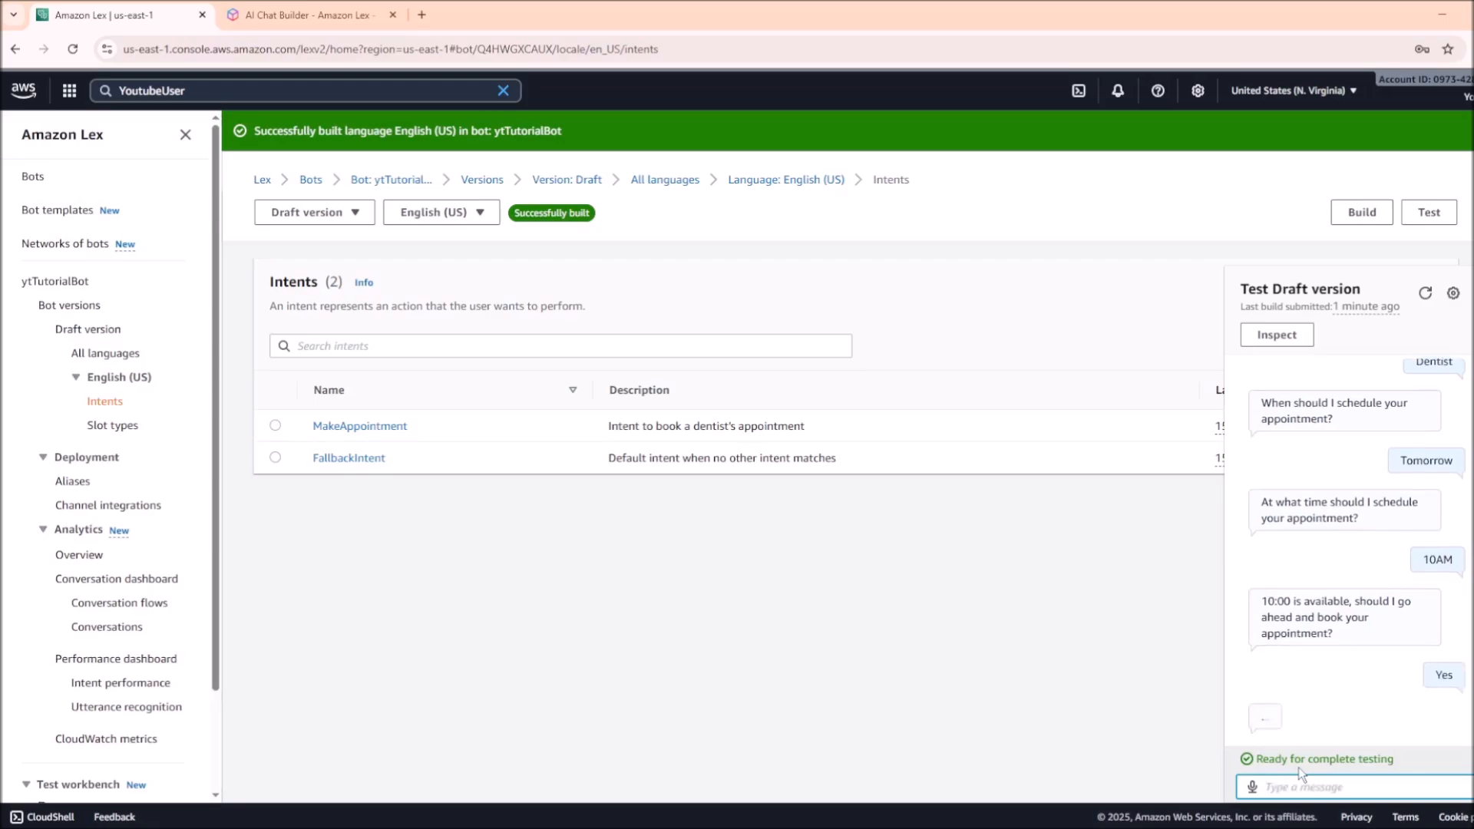
left_click_drag(1261, 641, 1395, 668)
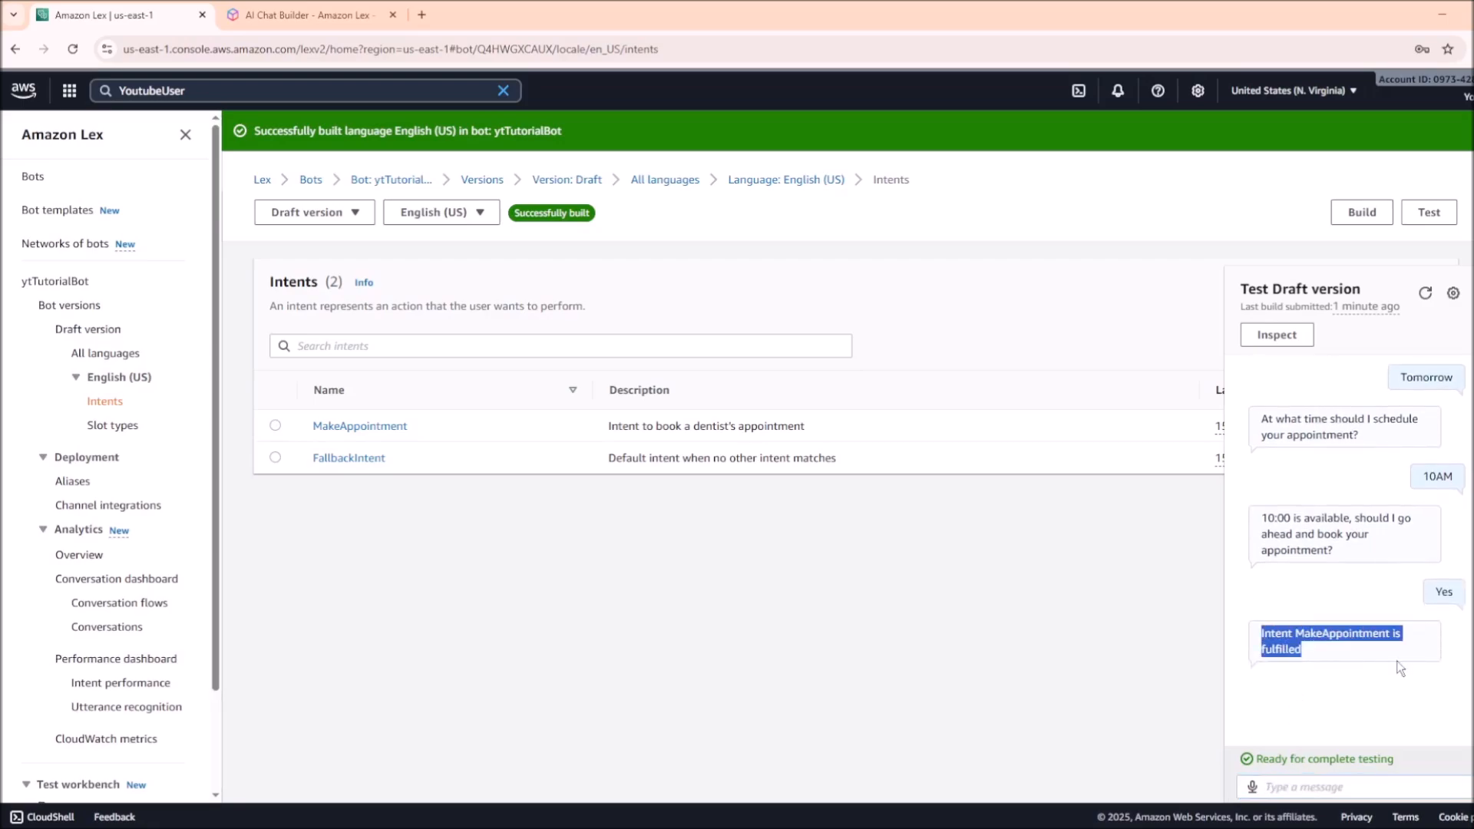
scroll(1401, 668, "up", 5)
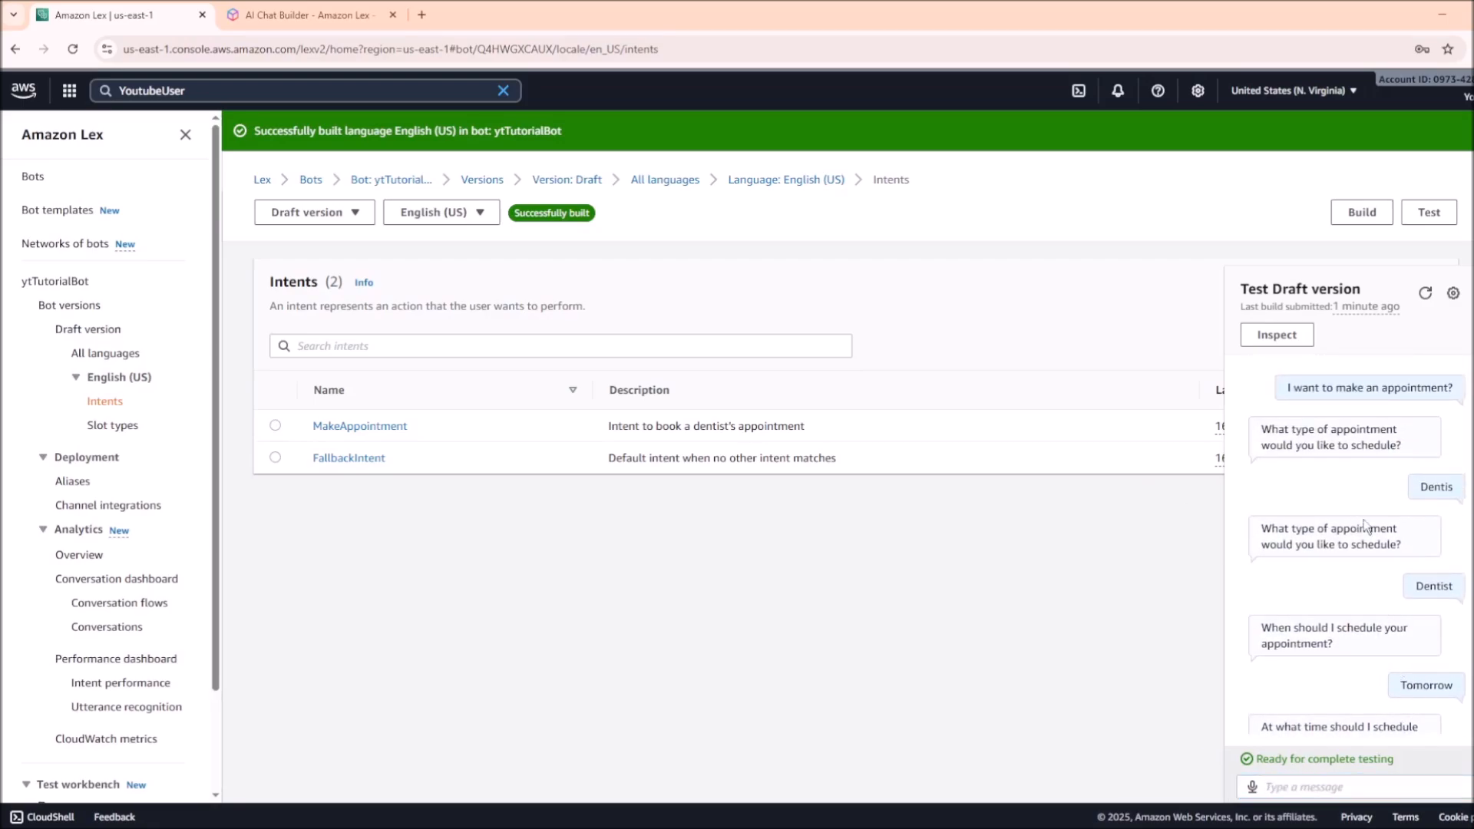
Open the MakeAppointment intent and compare its sample utterances with the opening message of the test chat
left_click(346, 428)
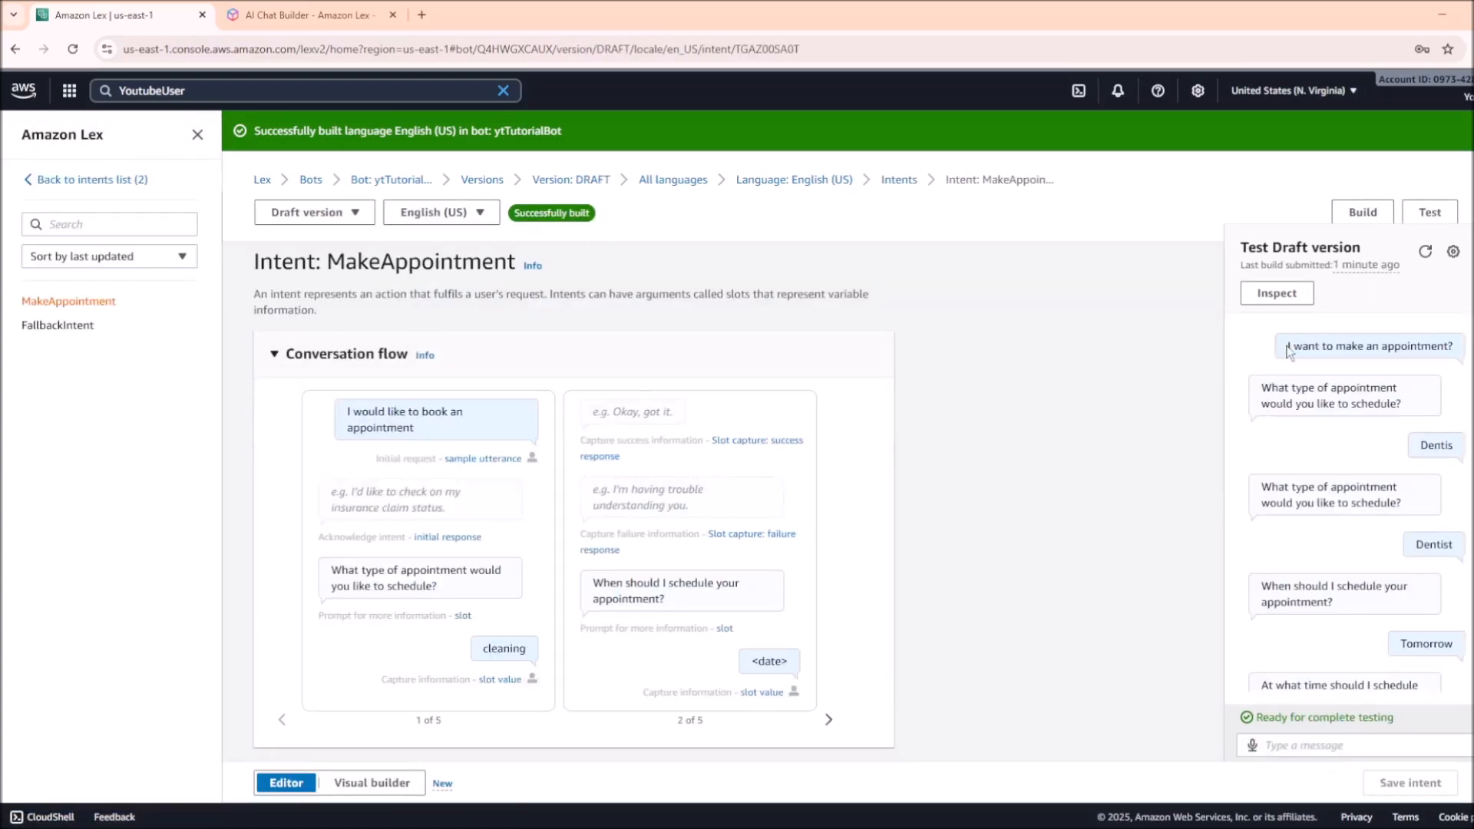
left_click_drag(1288, 347, 1357, 347)
scroll(685, 528, "down", 10)
scroll(601, 530, "up", 2)
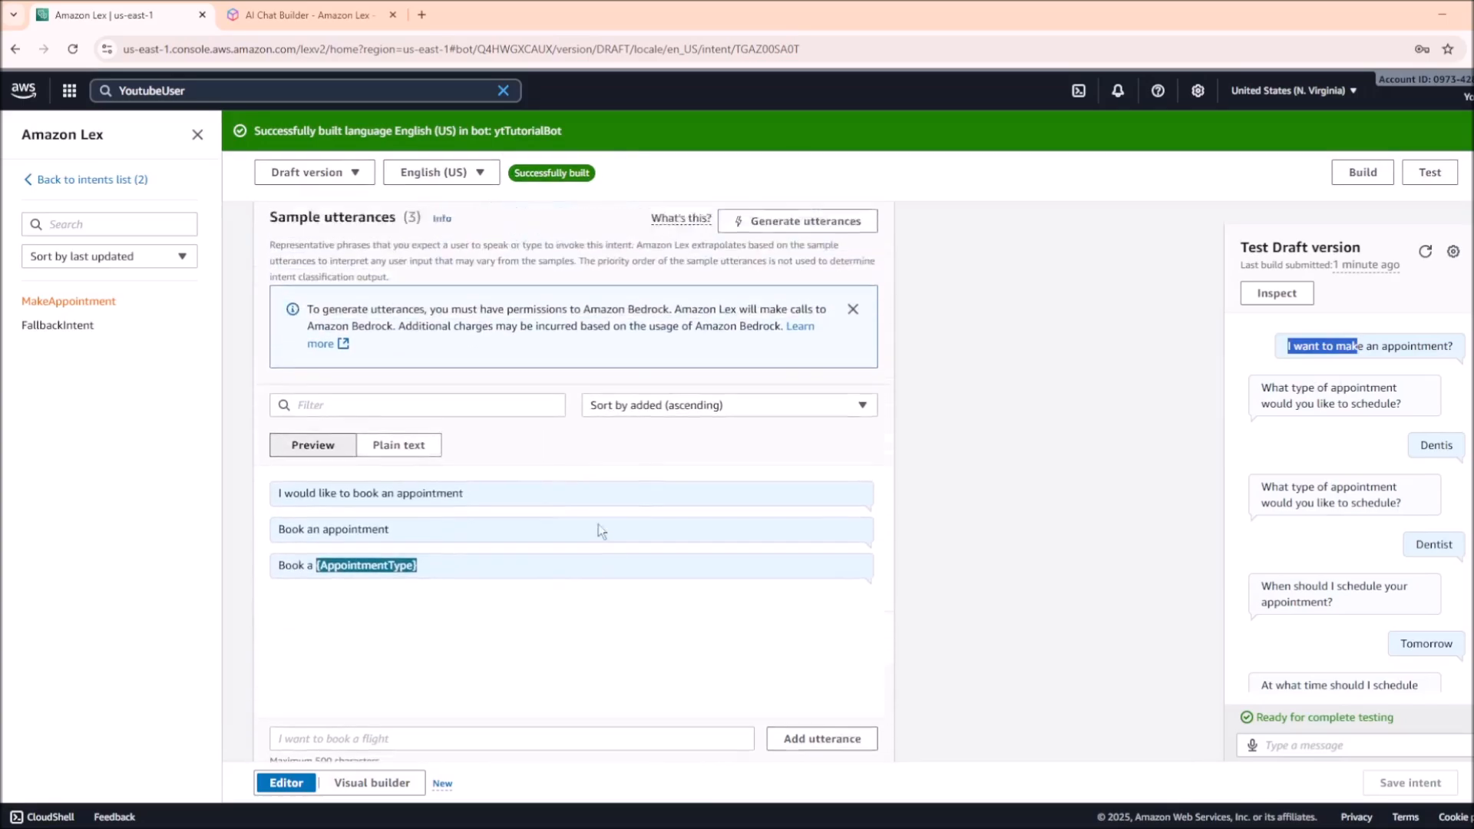
left_click_drag(270, 259, 421, 259)
left_click(313, 254)
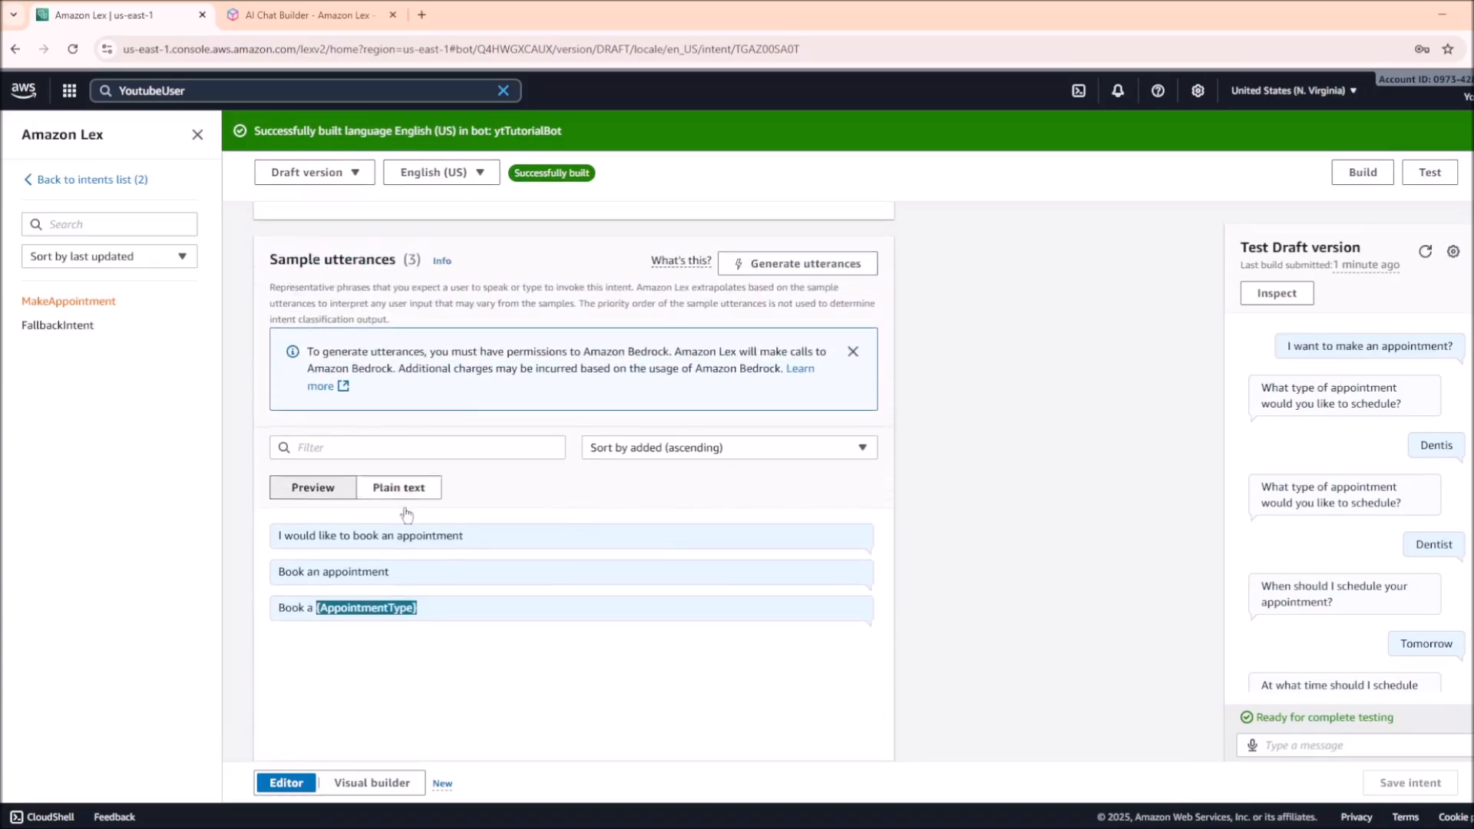
scroll(445, 288, "up", 1)
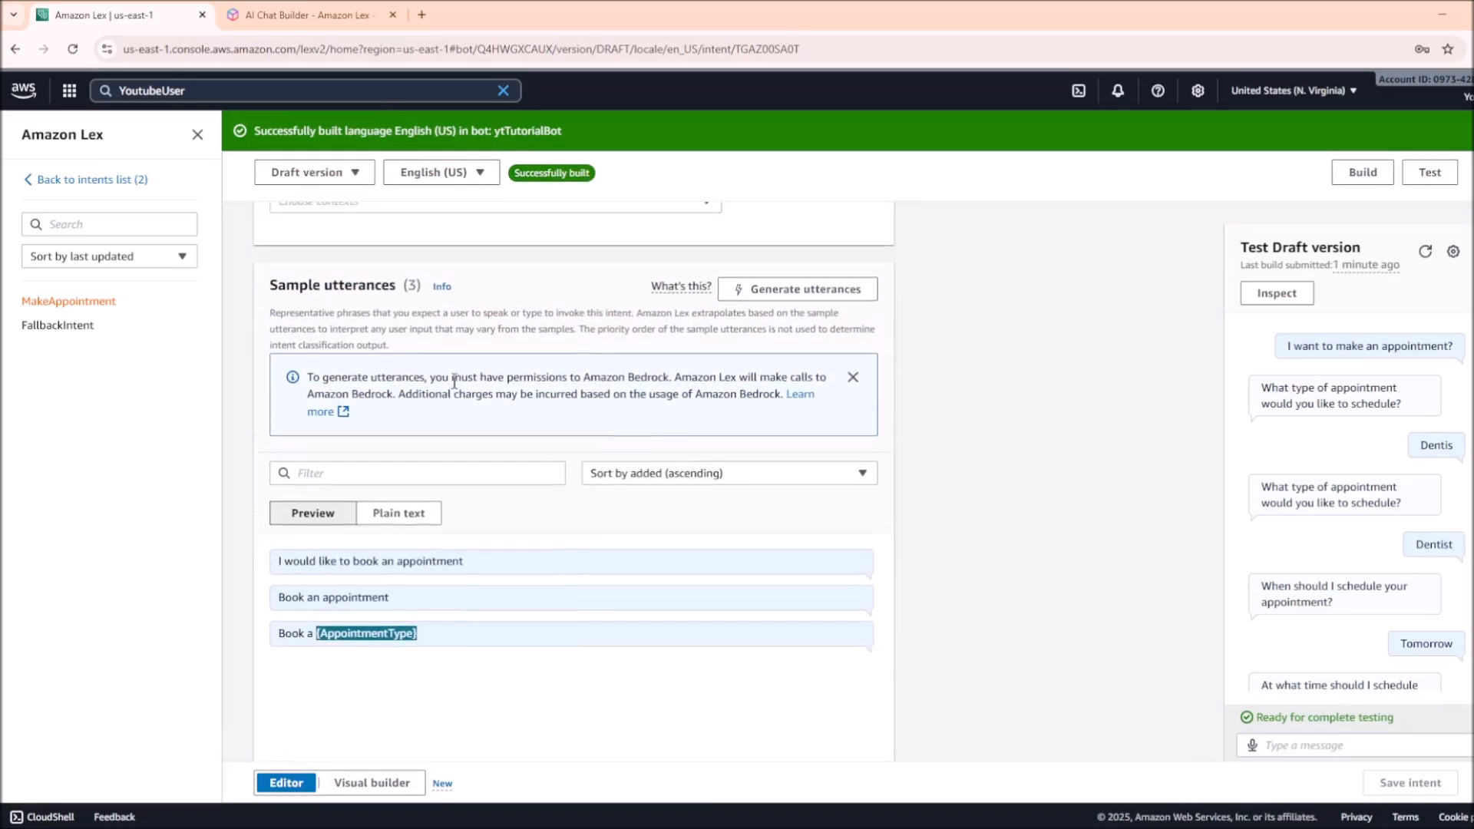
scroll(750, 440, "up", 7)
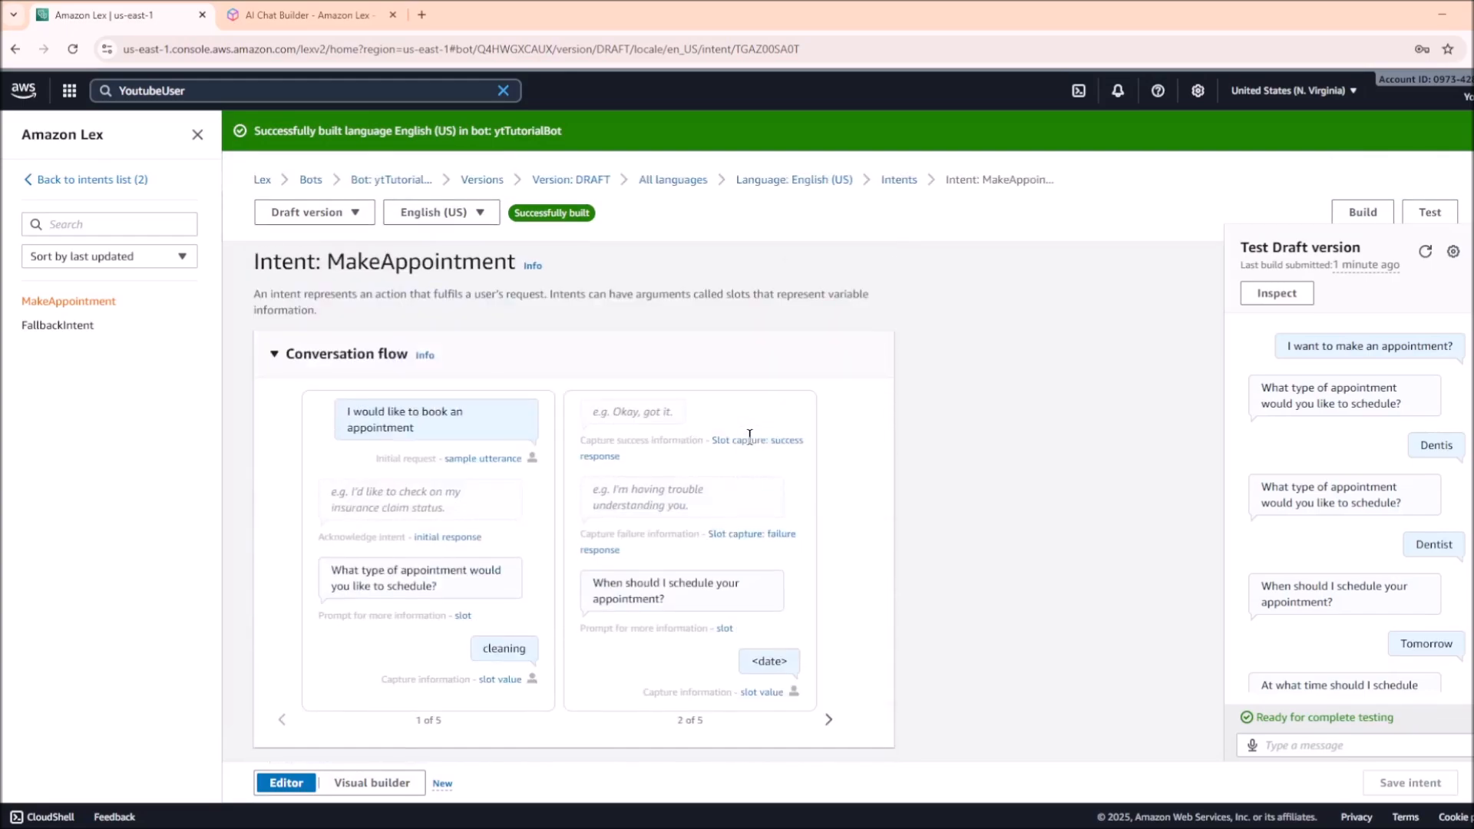
Examine the AppointmentType and Date slot prompts of MakeAppointment and match them to the bot's questions in the test chat
scroll(445, 522, "down", 1)
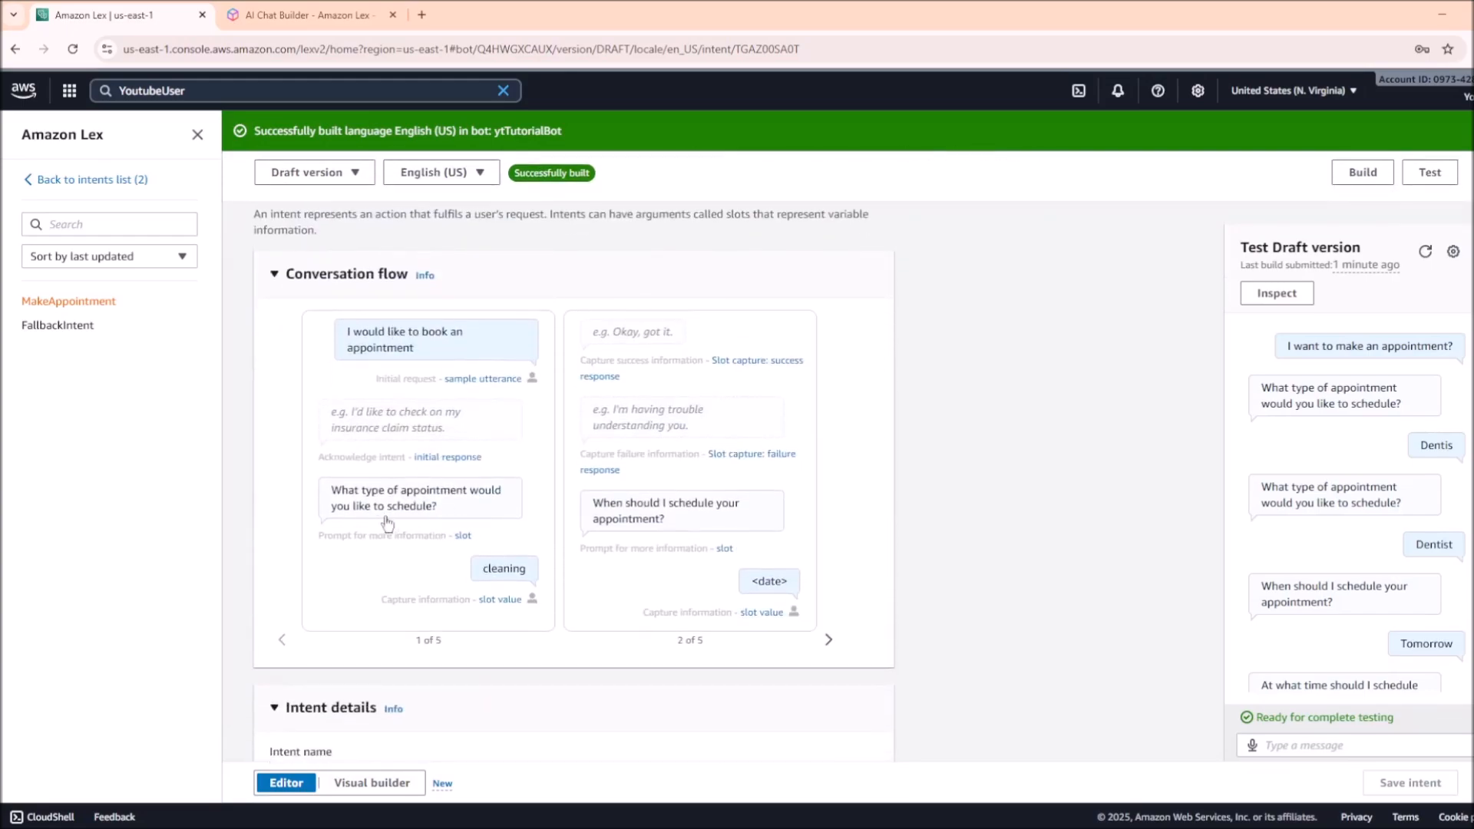
left_click(338, 500)
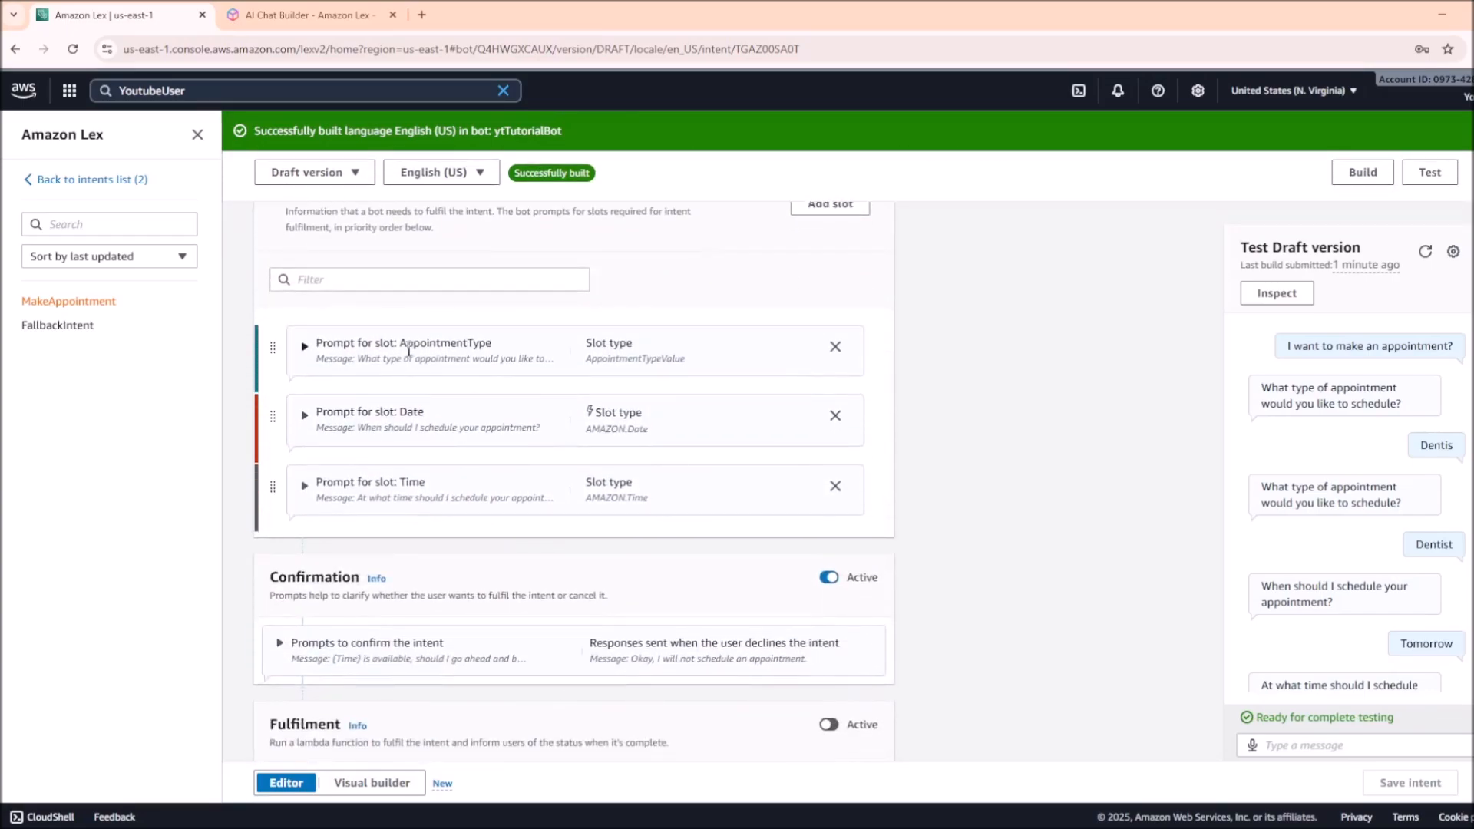
left_click(708, 347)
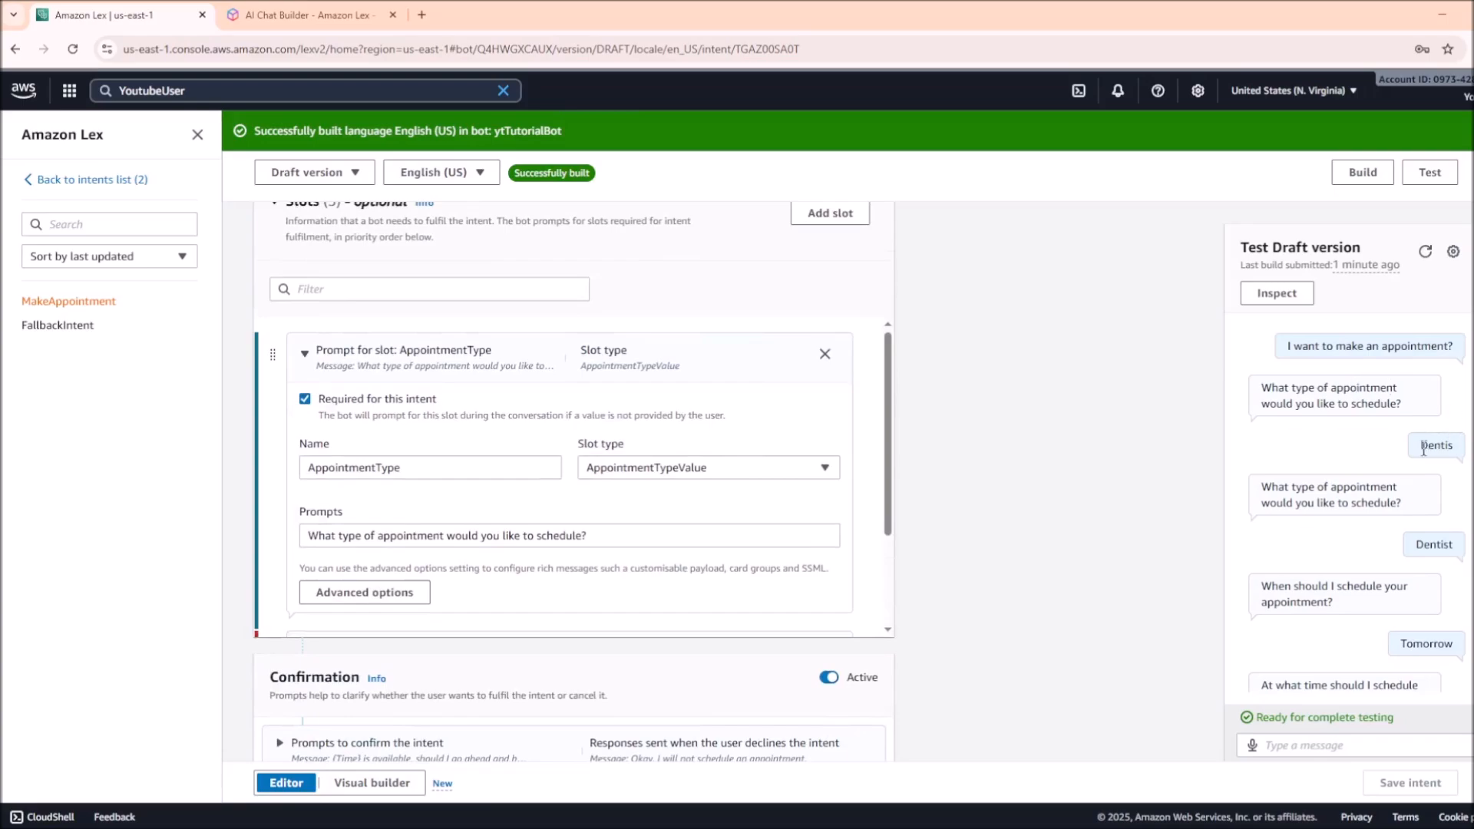
scroll(676, 453, "down", 4)
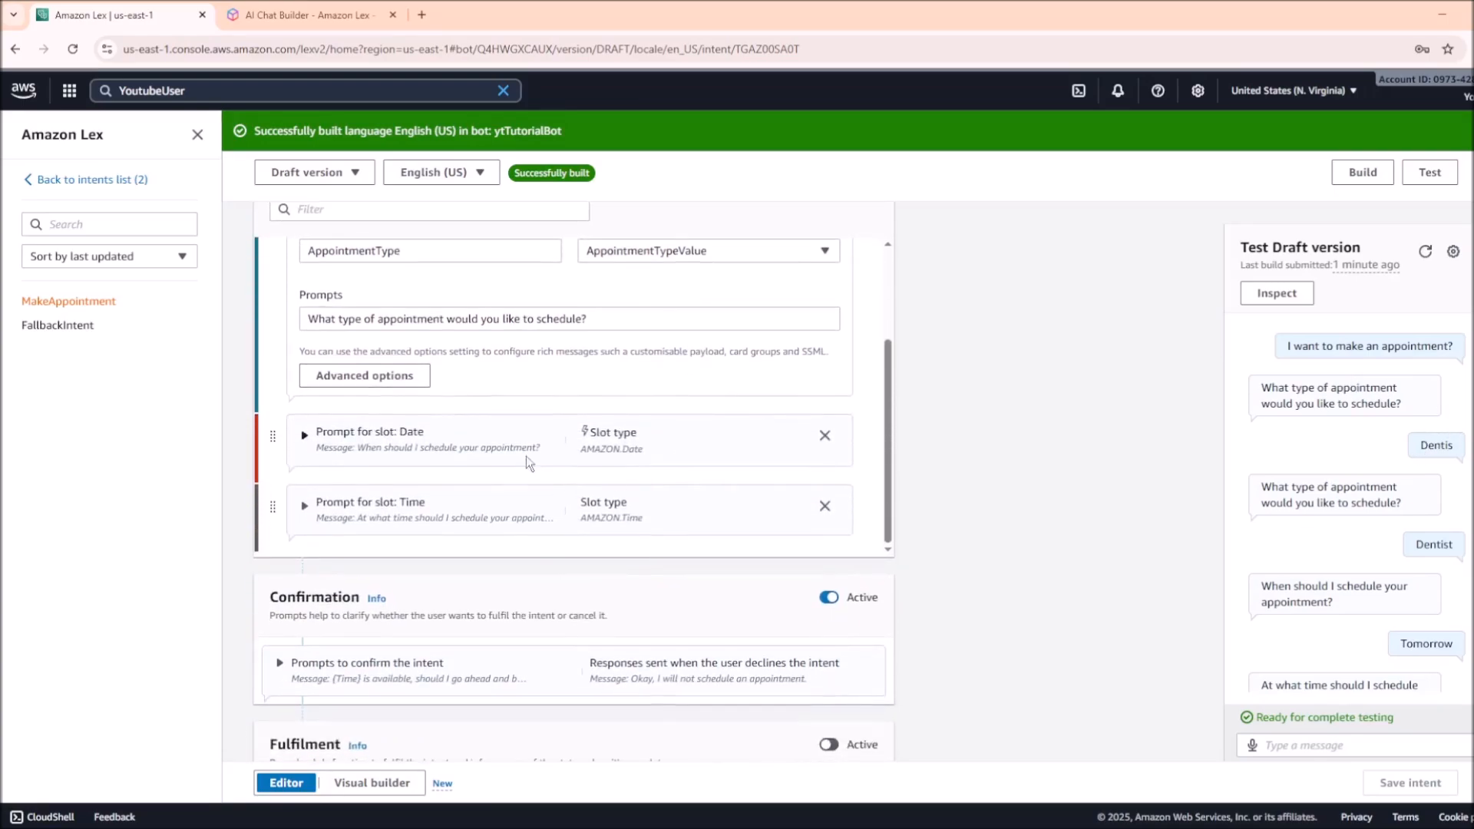
left_click(697, 454)
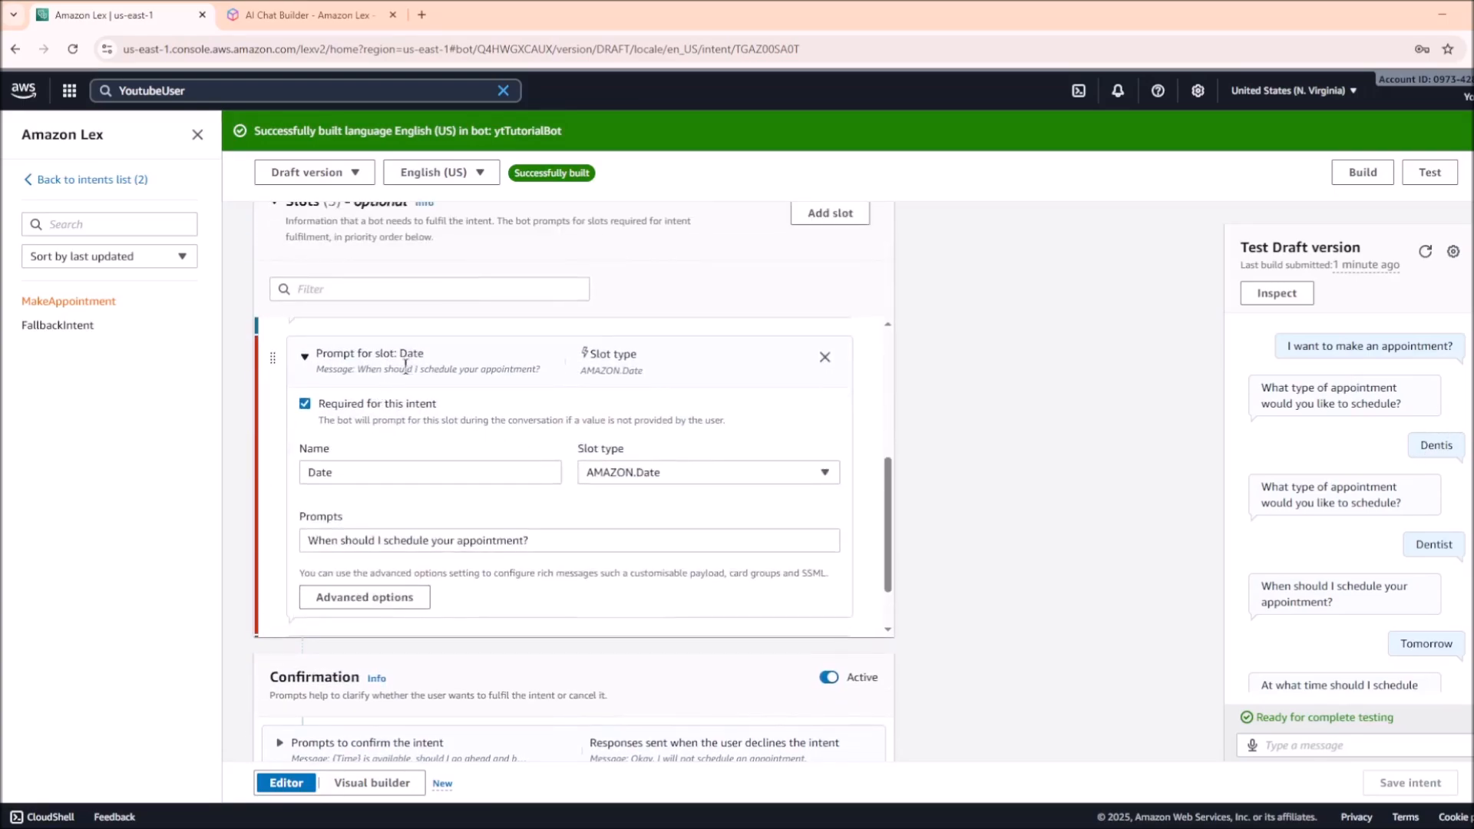
left_click_drag(399, 367, 315, 369)
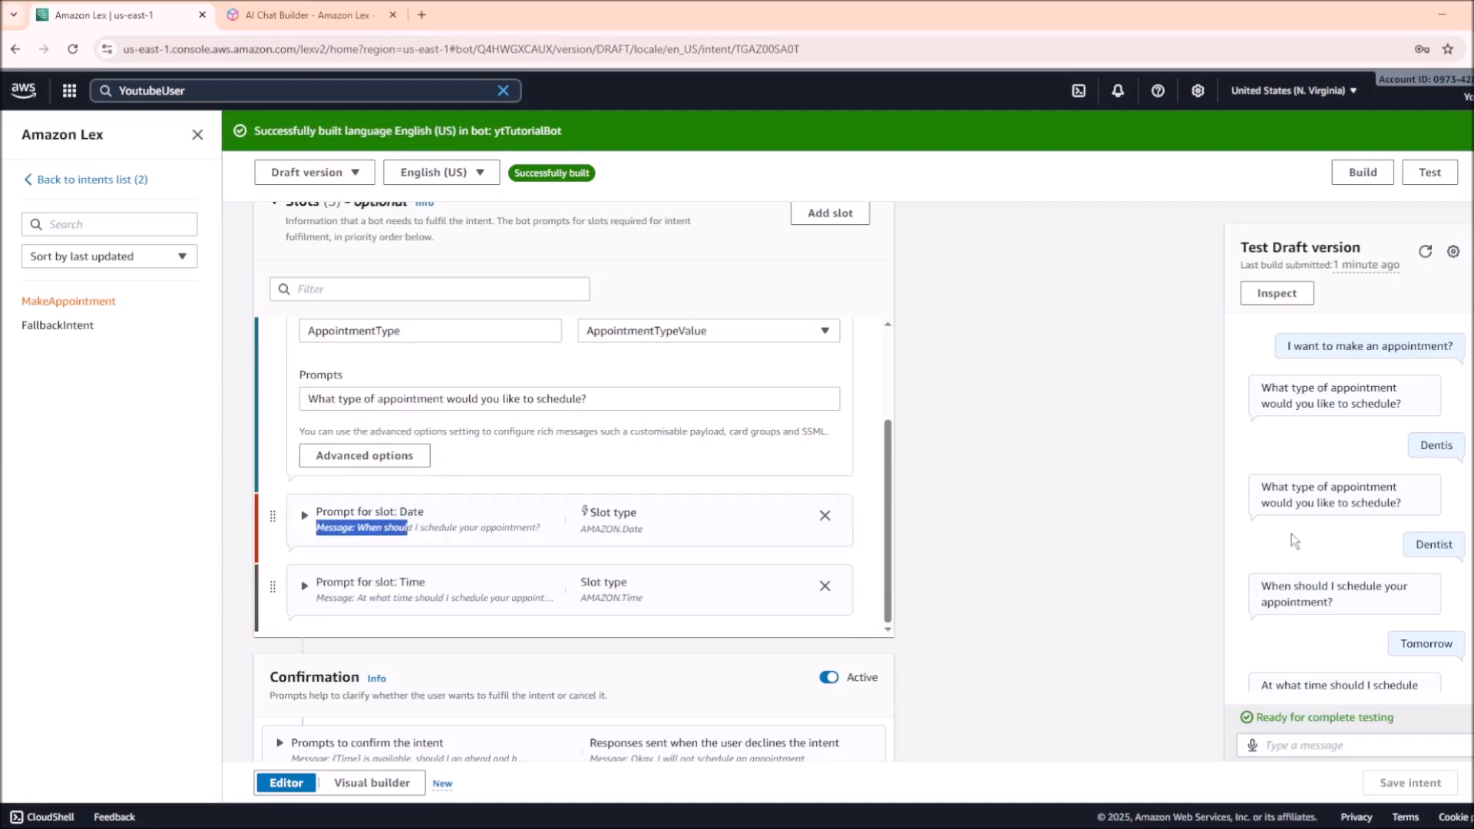
left_click_drag(1260, 586, 1335, 611)
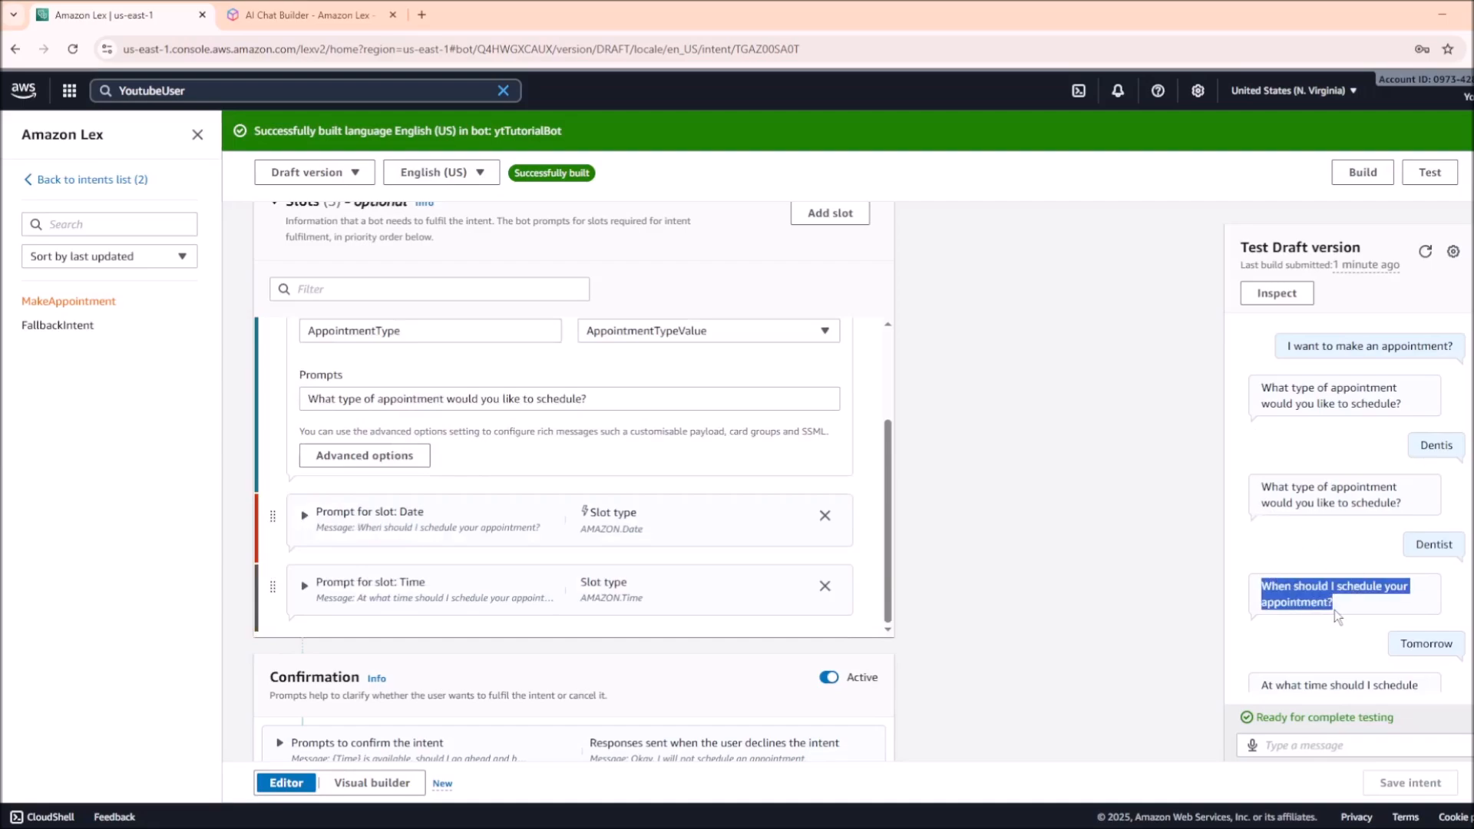
Examine the Time slot prompt of MakeAppointment and match it to the bot's time question in the test chat
scroll(1367, 617, "down", 2)
left_click_drag(1399, 484, 1443, 687)
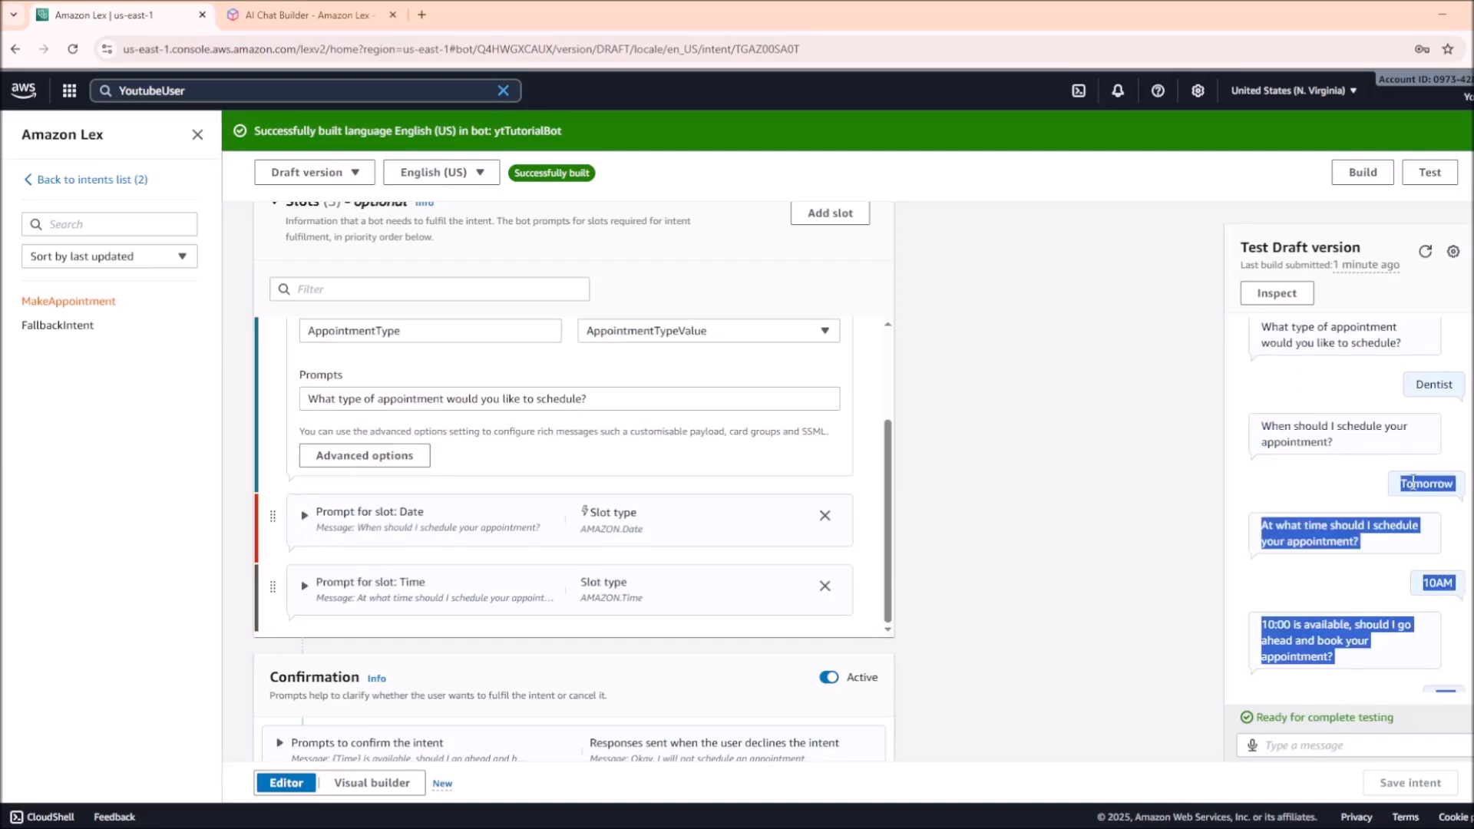
left_click(343, 606)
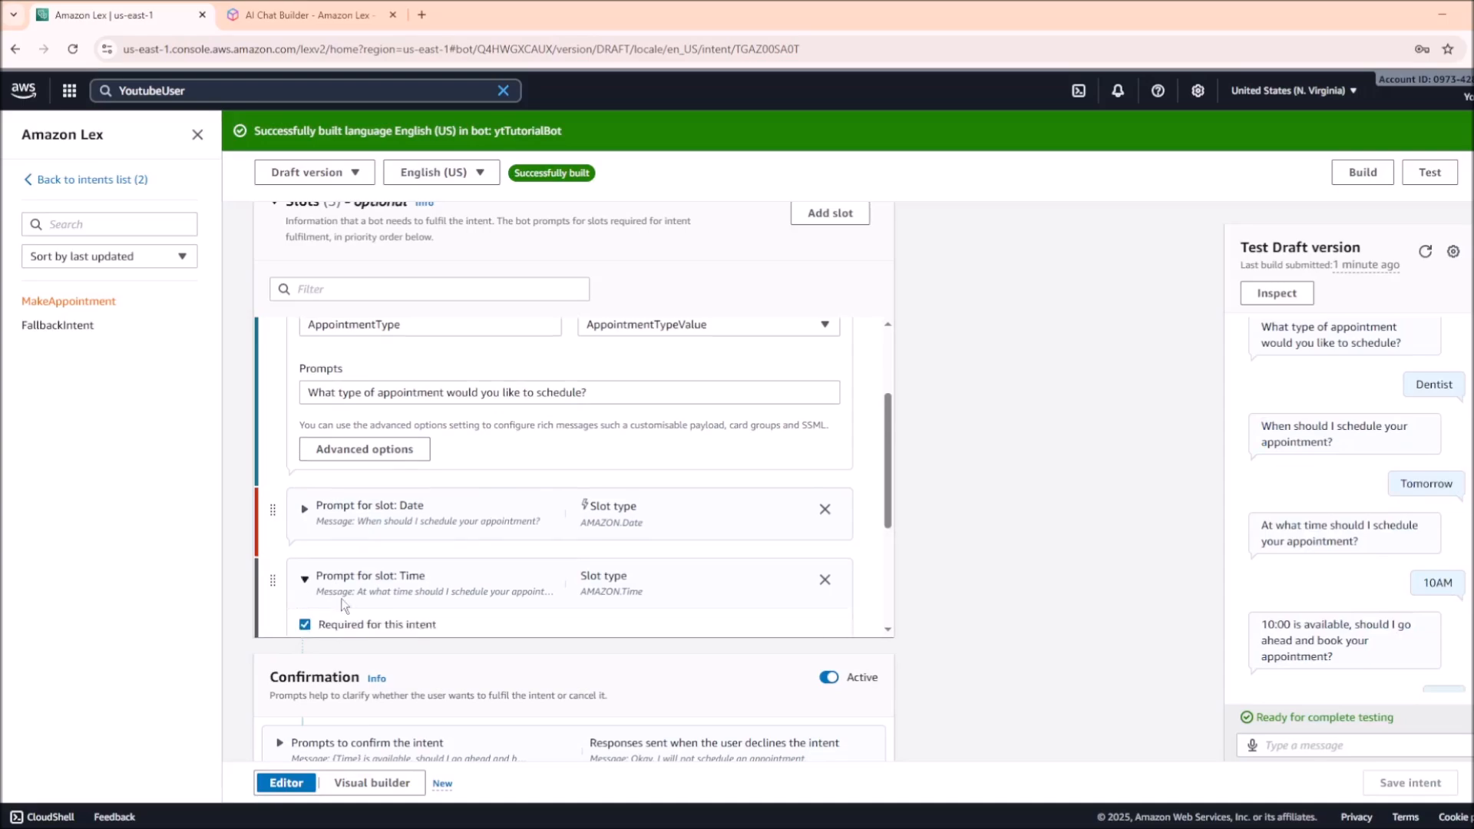
left_click_drag(398, 354, 442, 361)
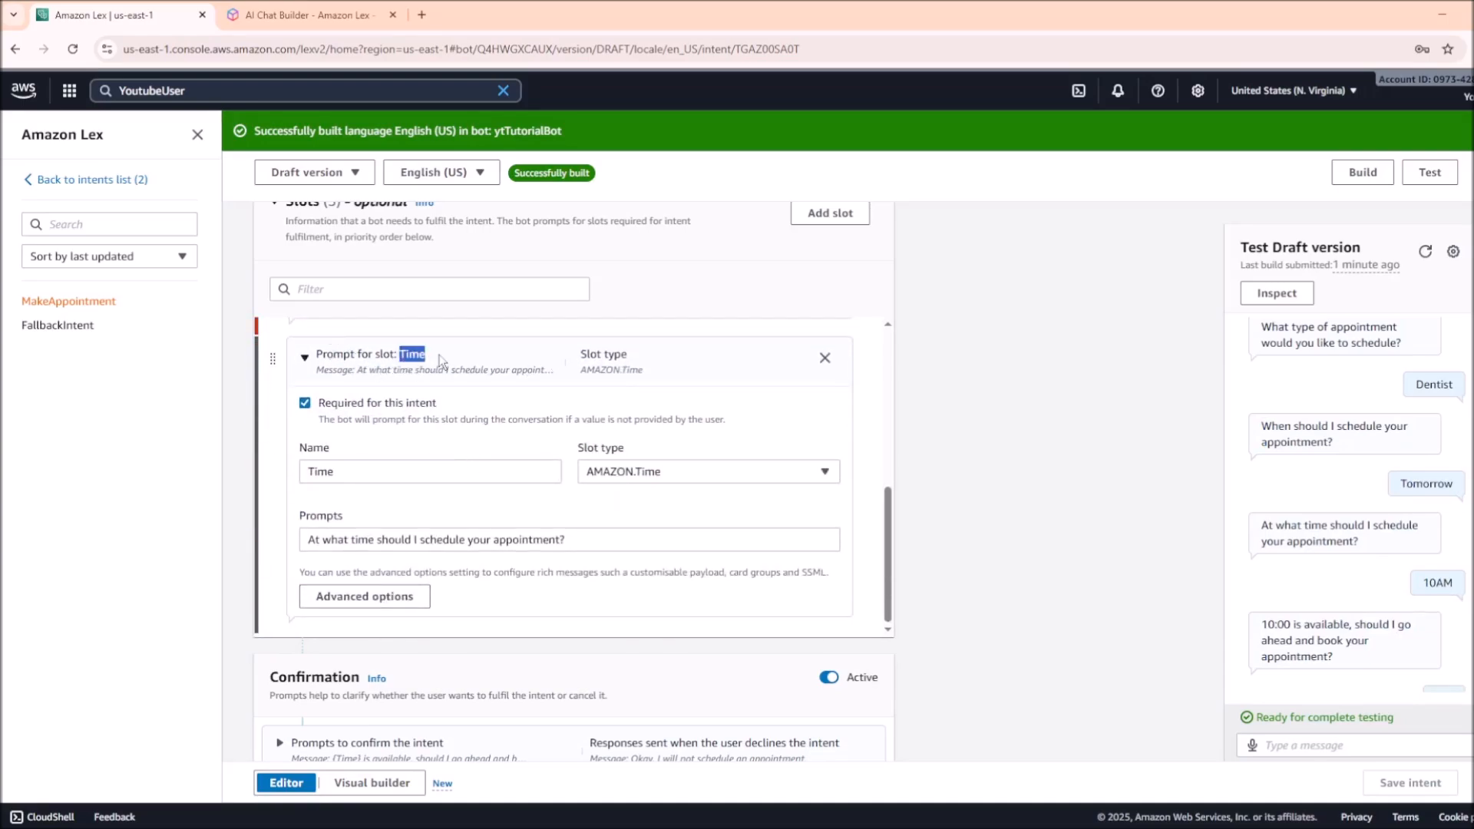
Examine the confirmation prompt and decline response of MakeAppointment and compare them with the end of the test chat
scroll(1305, 591, "down", 1)
left_click_drag(1428, 511, 1251, 513)
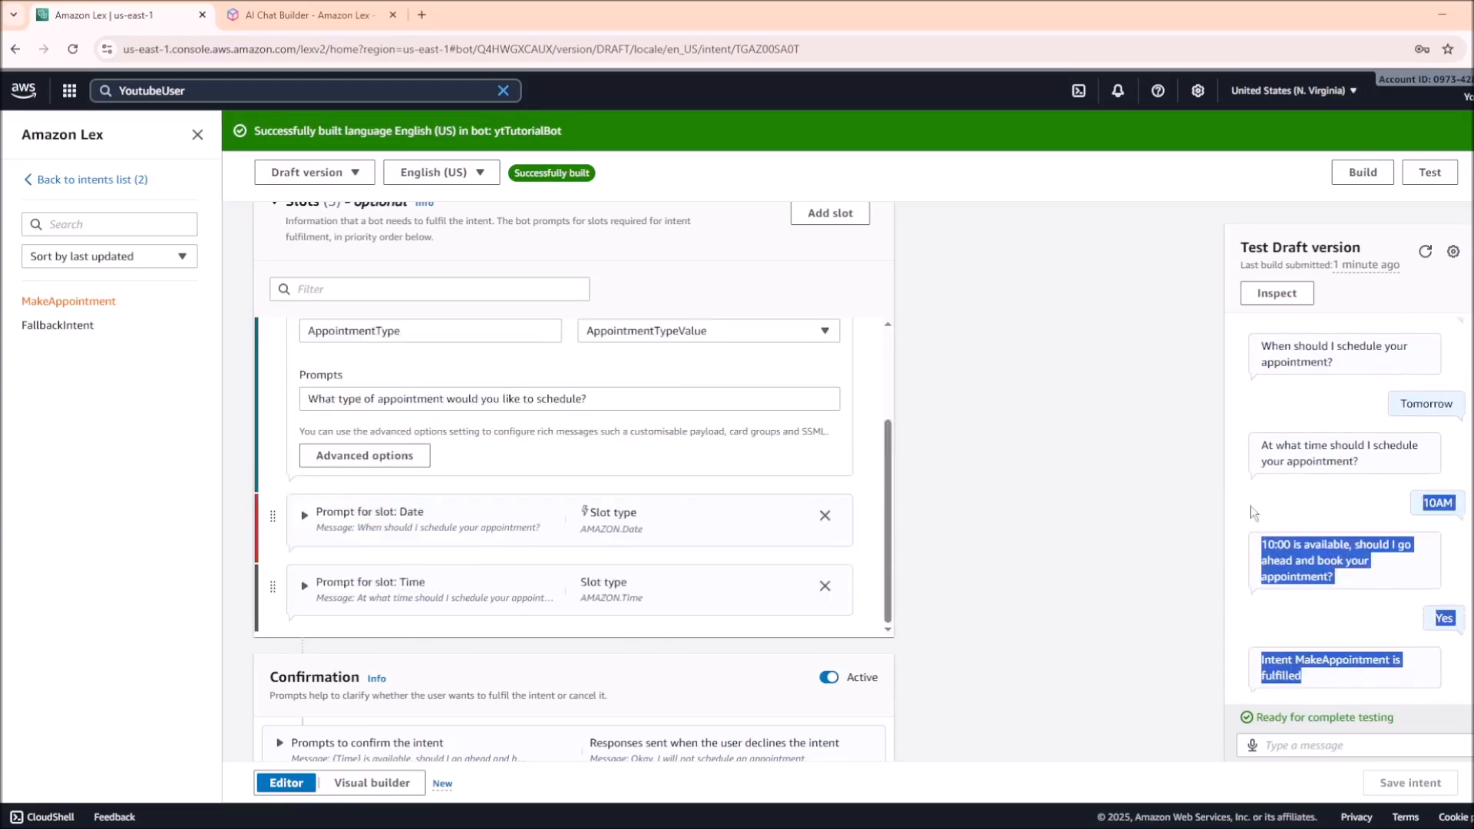
scroll(614, 507, "down", 2)
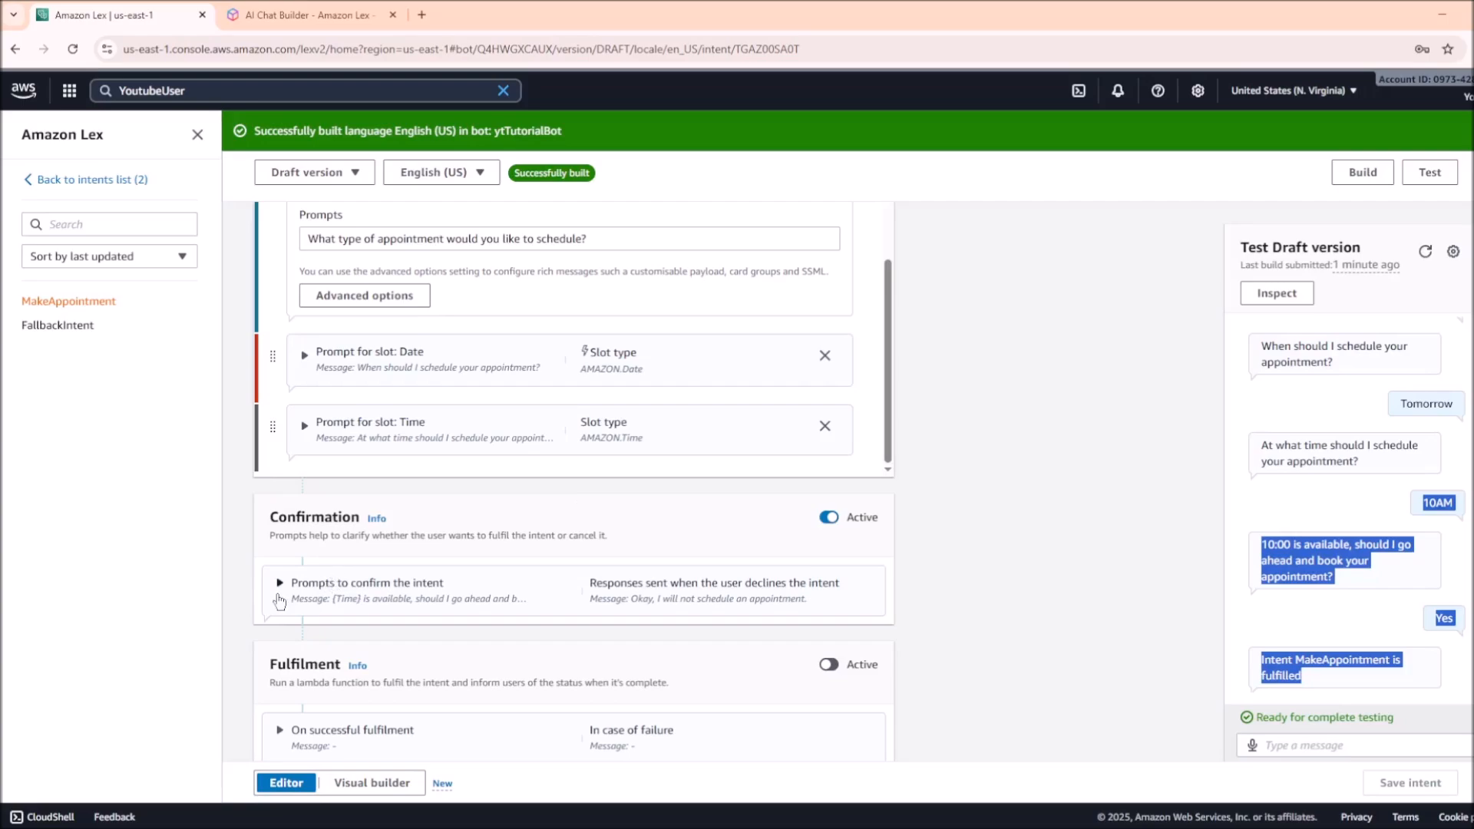
left_click(279, 584)
scroll(307, 522, "down", 3)
left_click(291, 450)
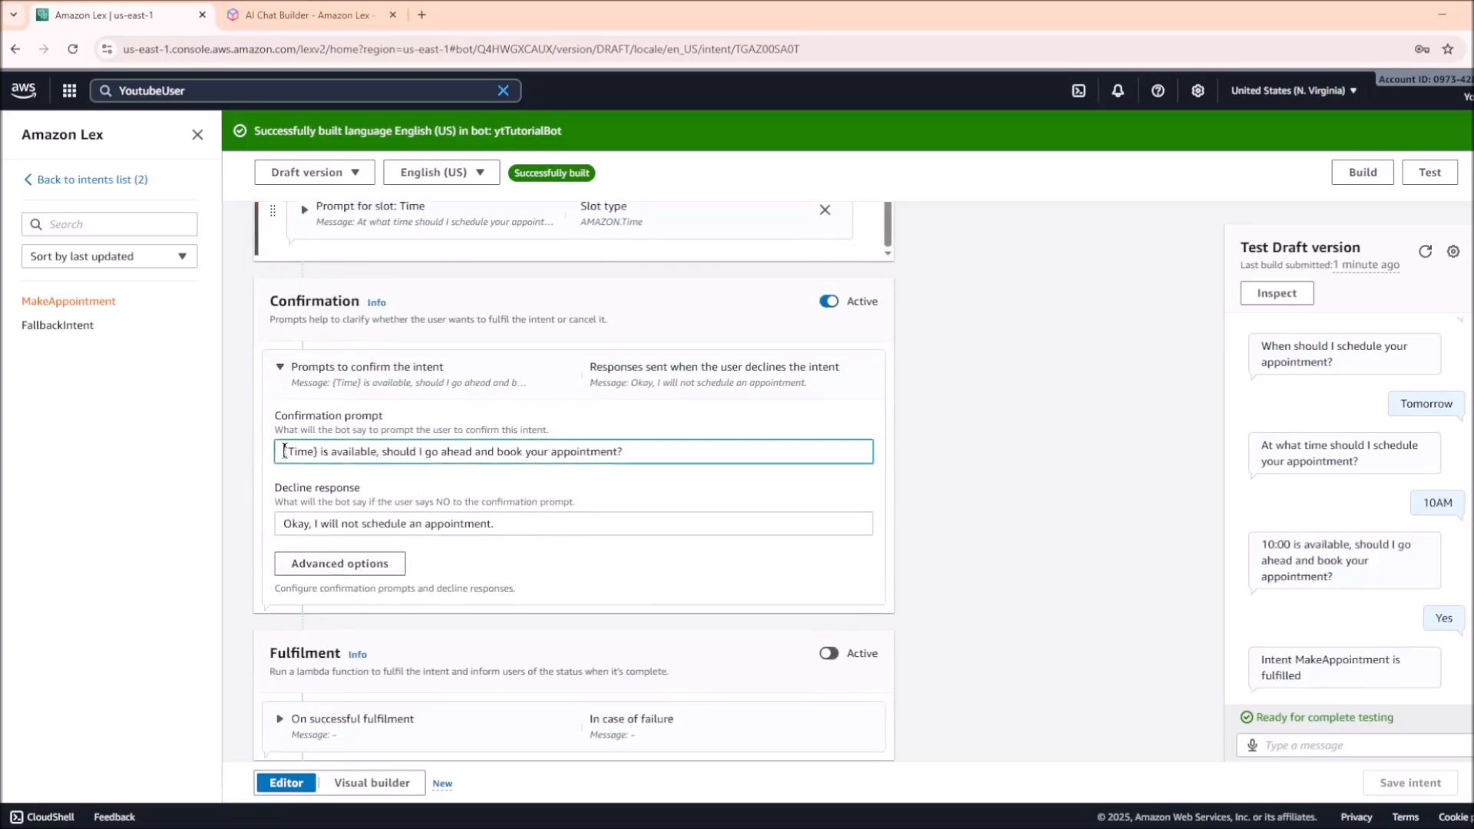
left_click_drag(321, 451, 769, 458)
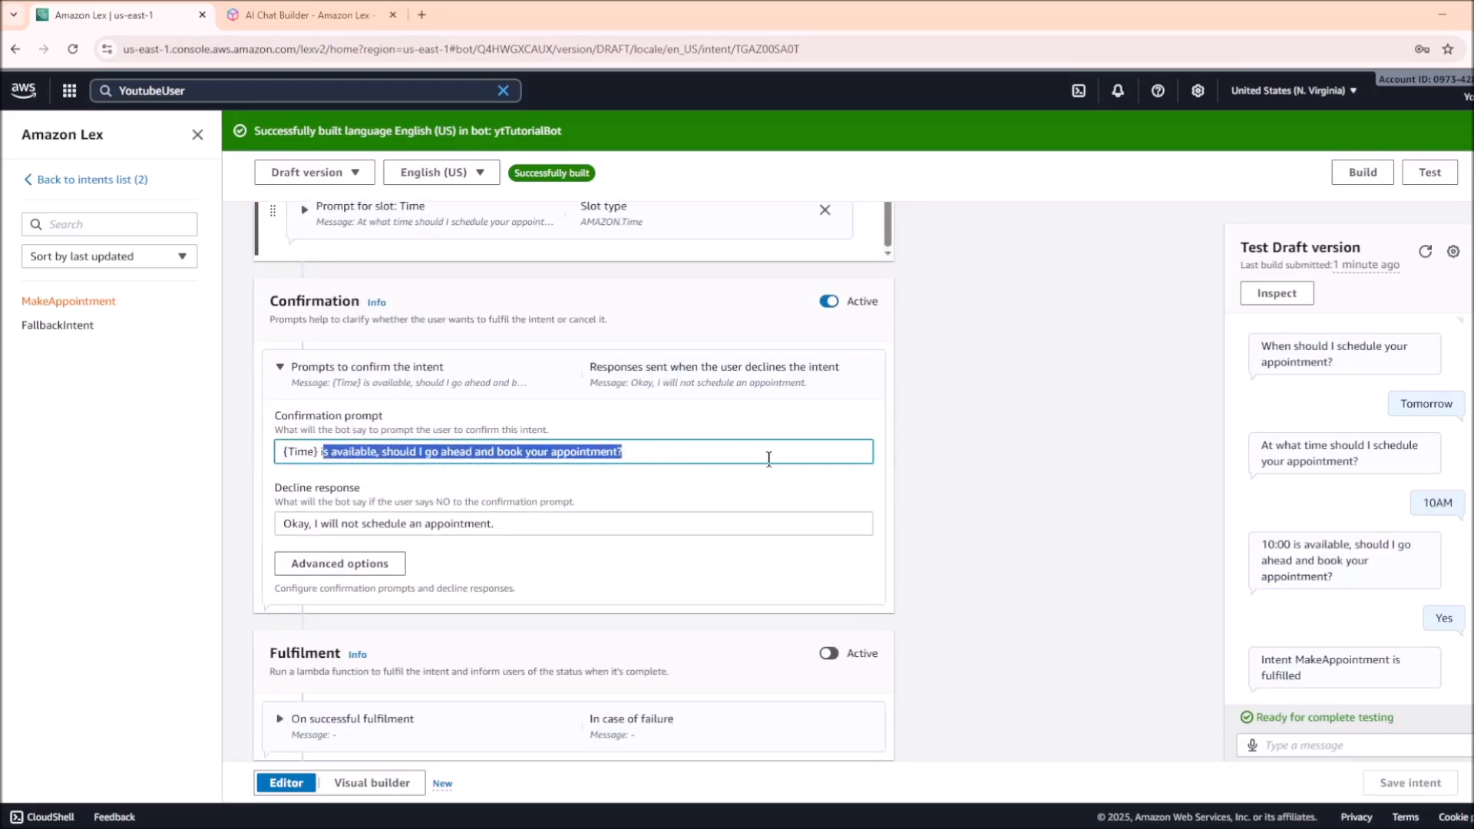
left_click_drag(1428, 599, 1470, 615)
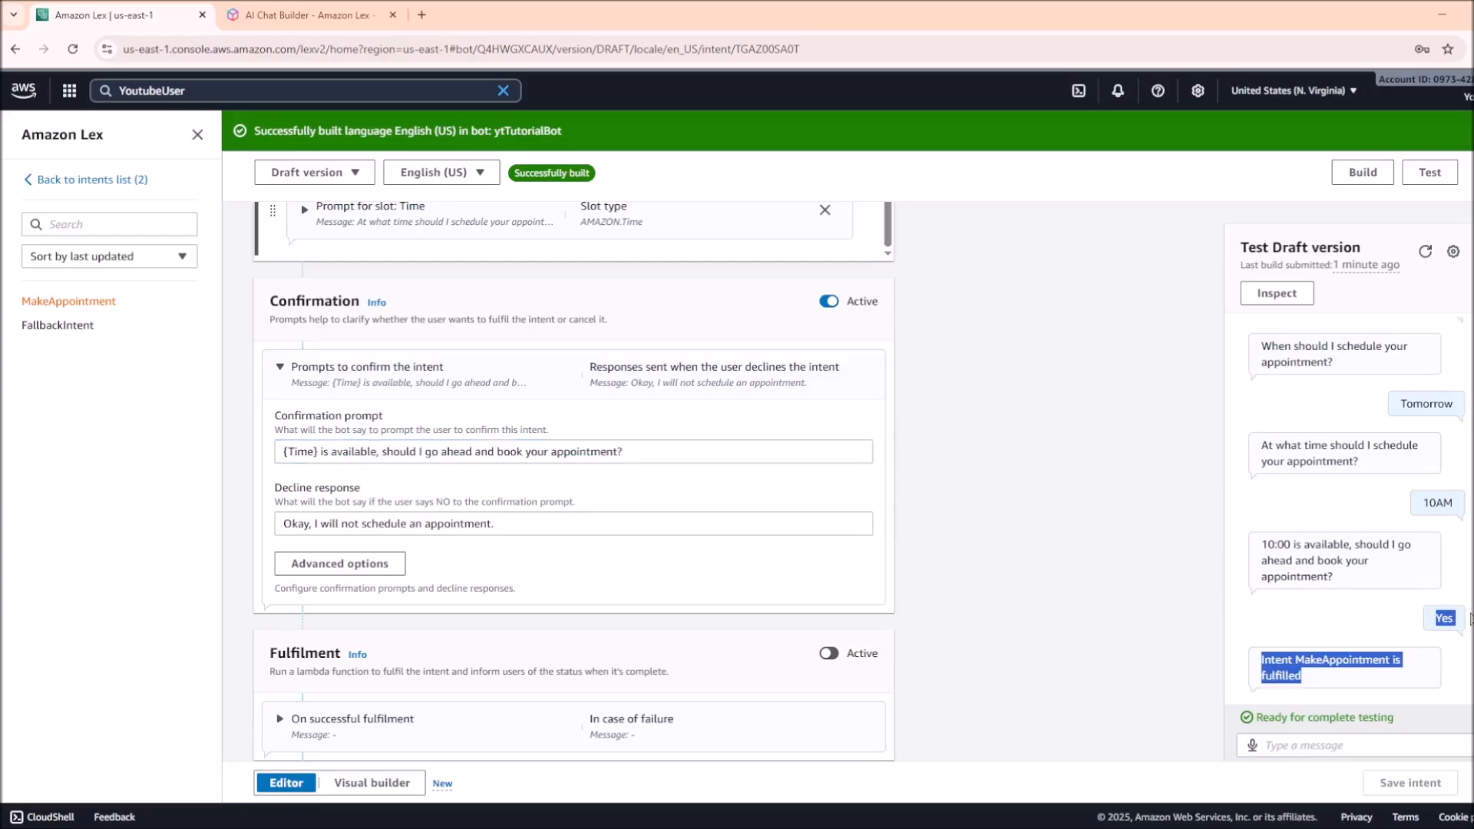
Review the fulfilment, closing response and confirmation settings of MakeAppointment against the bot's final message in the test chat
scroll(1328, 614, "down", 1)
scroll(358, 588, "down", 5)
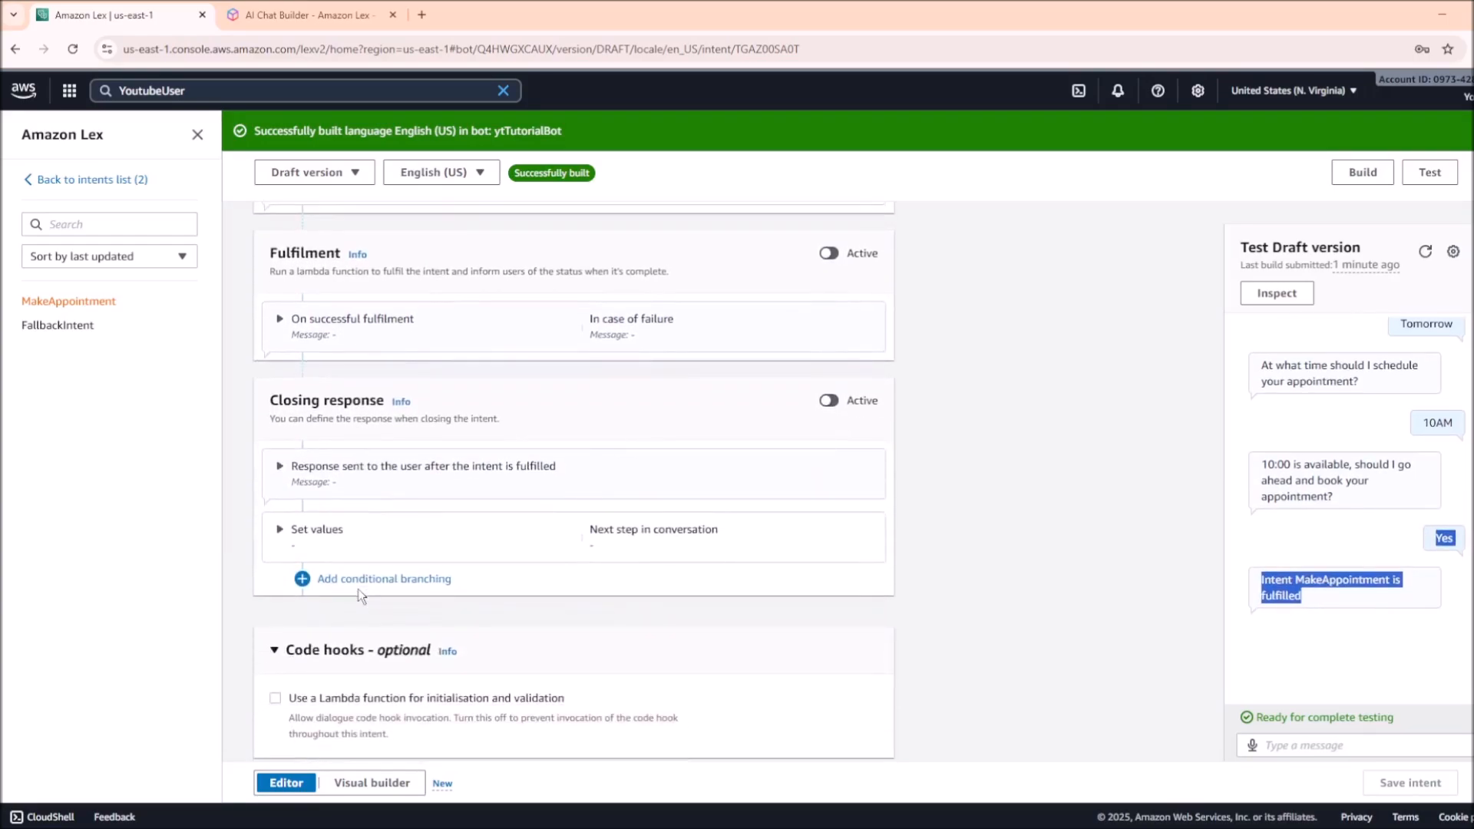
scroll(353, 531, "down", 3)
left_click_drag(1323, 596, 1260, 581)
scroll(786, 472, "up", 6)
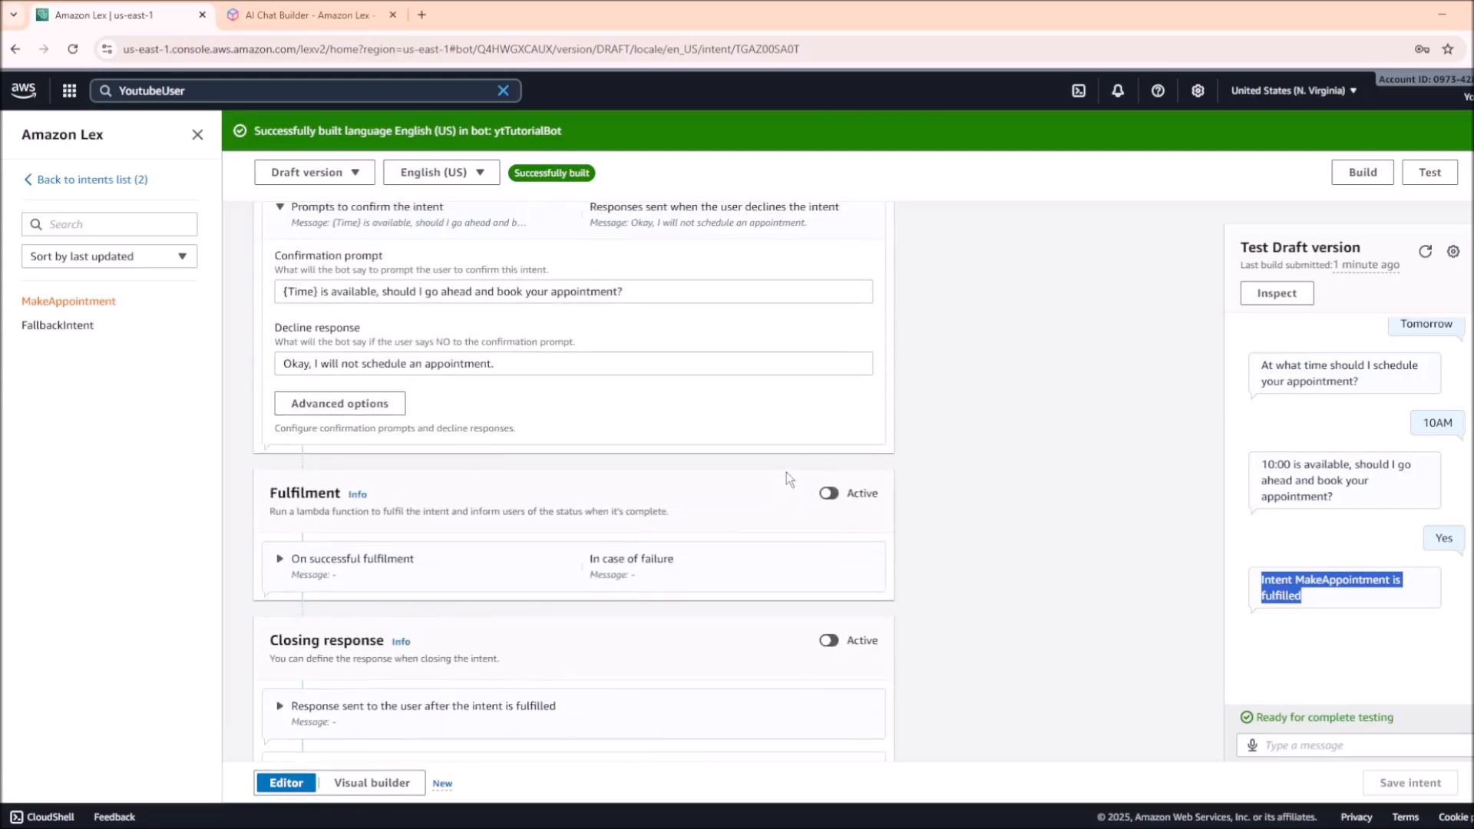
scroll(784, 473, "up", 2)
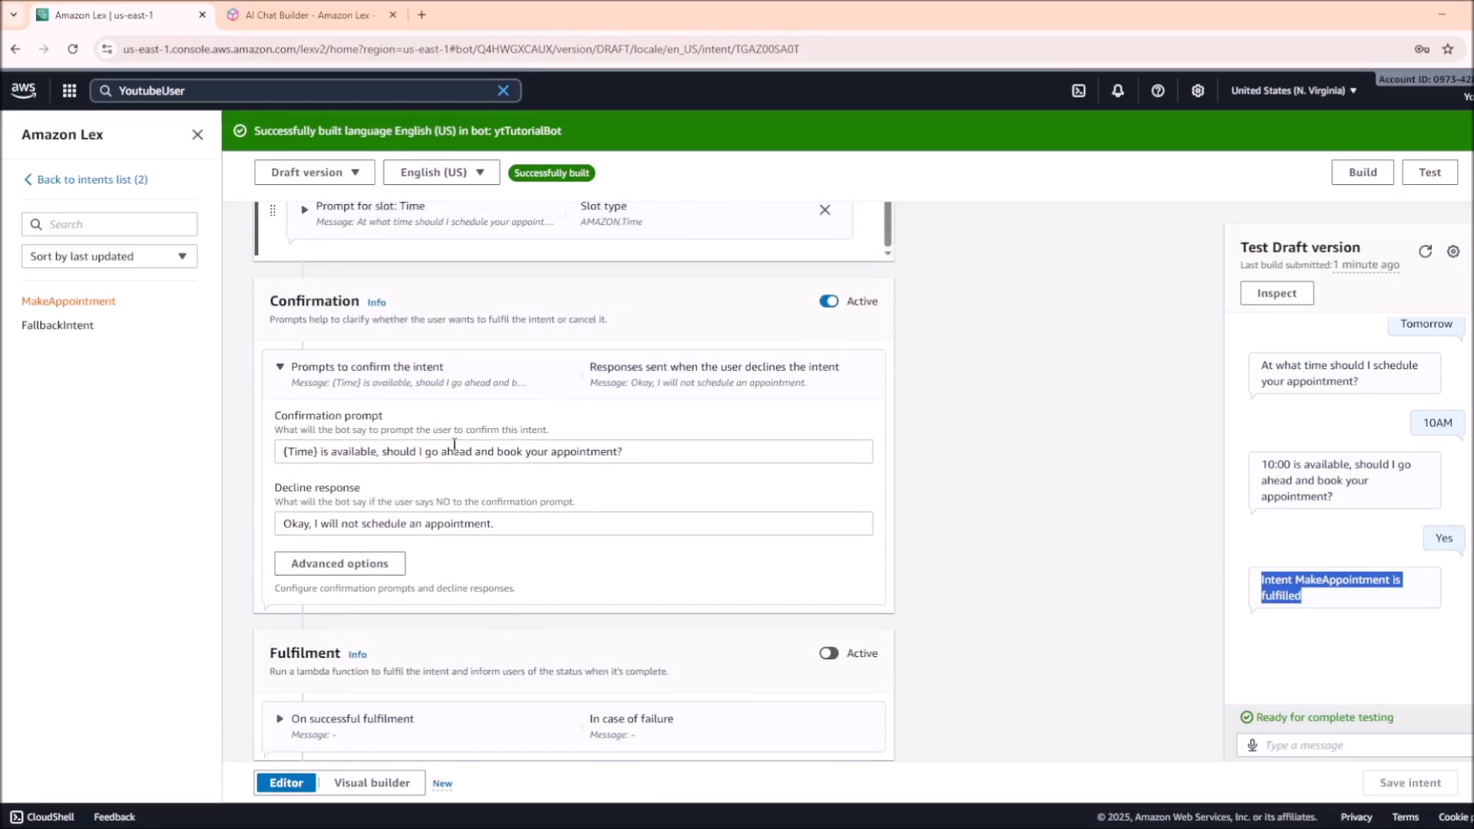
scroll(509, 372, "up", 2)
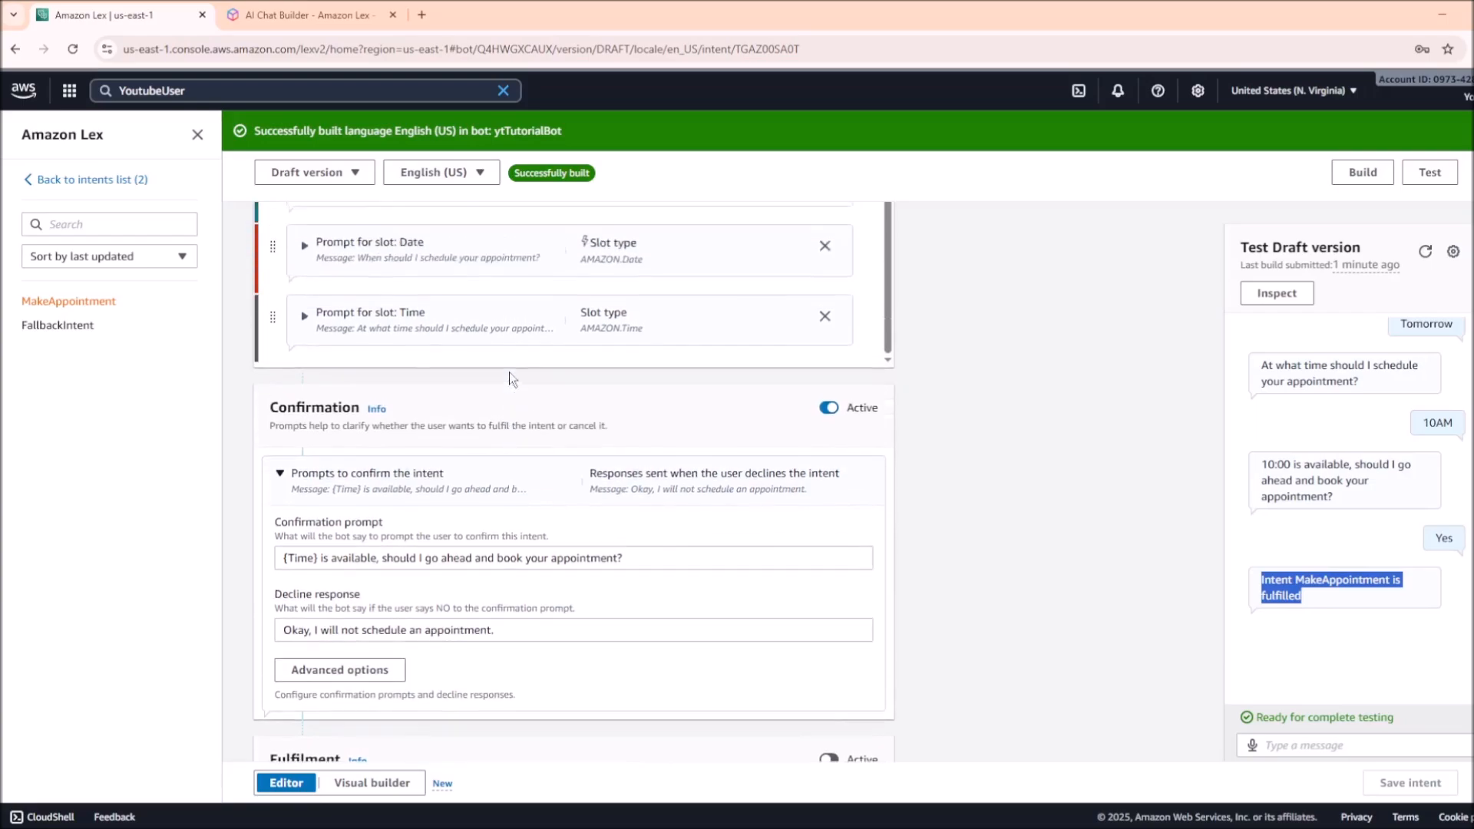
scroll(561, 377, "down", 3)
scroll(470, 495, "up", 3)
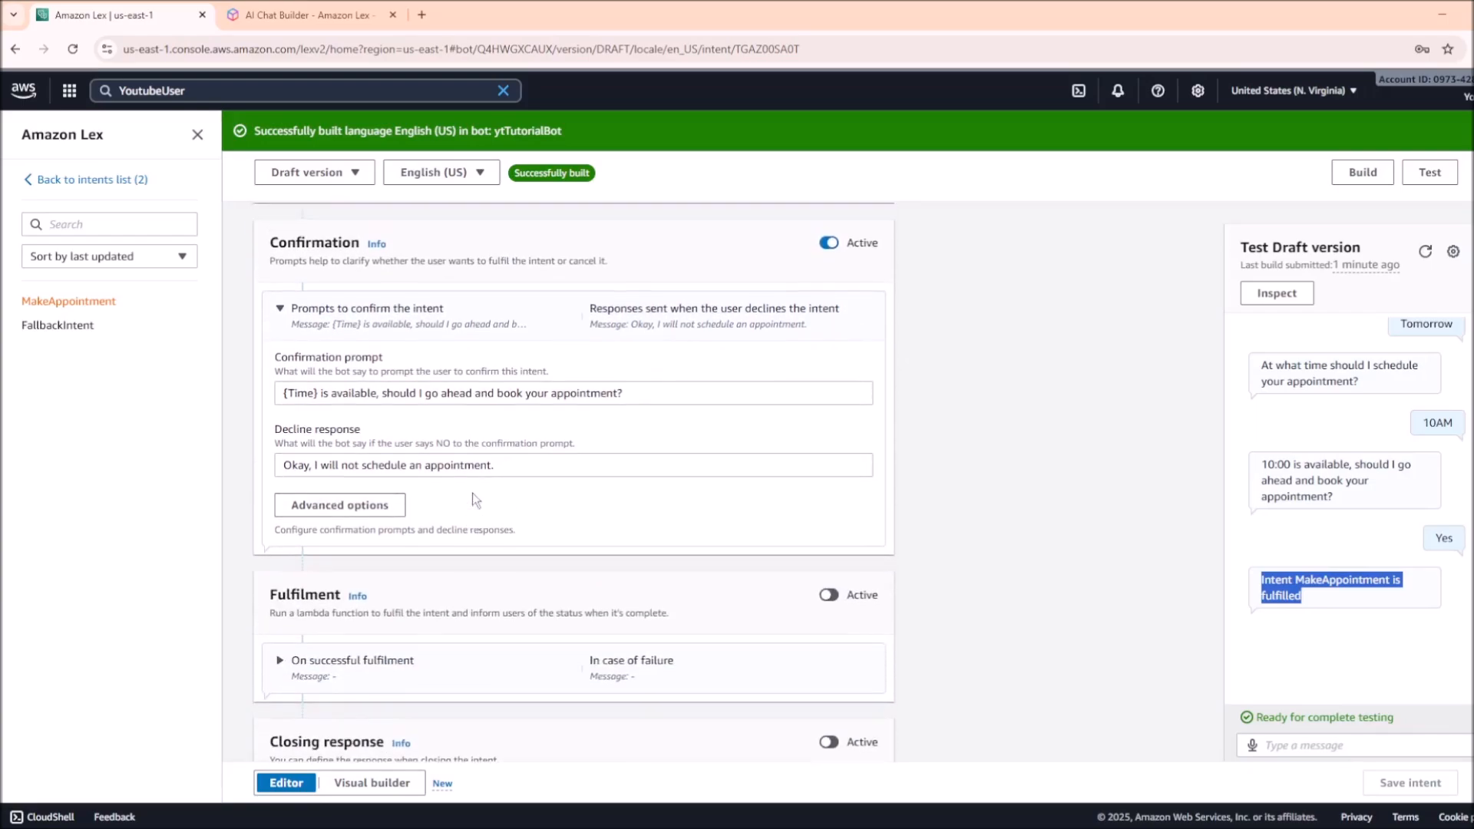
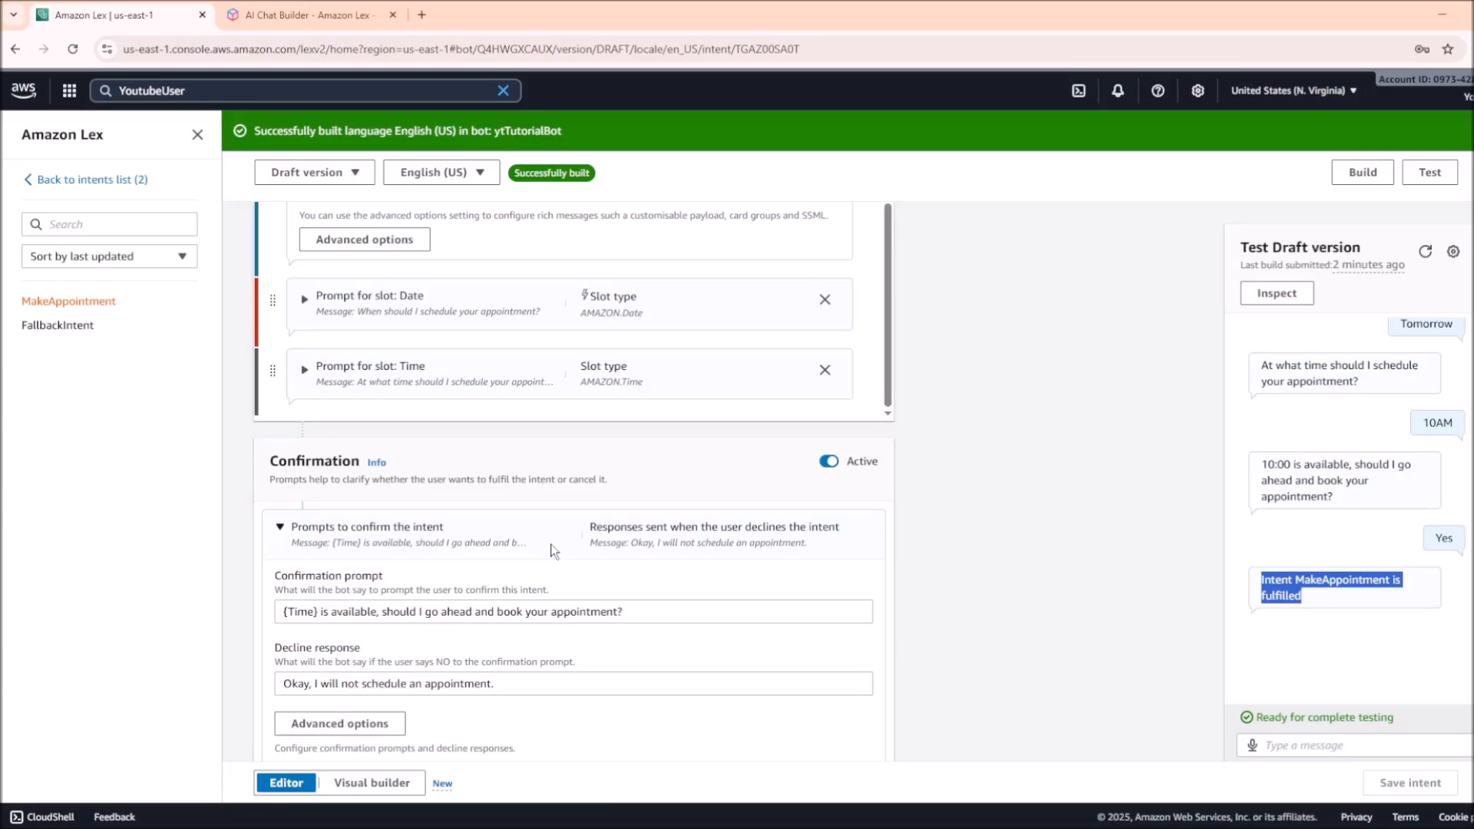
Leave the intent, open the bot's aliases, and examine the new alias form including its existing version choices
left_click(86, 177)
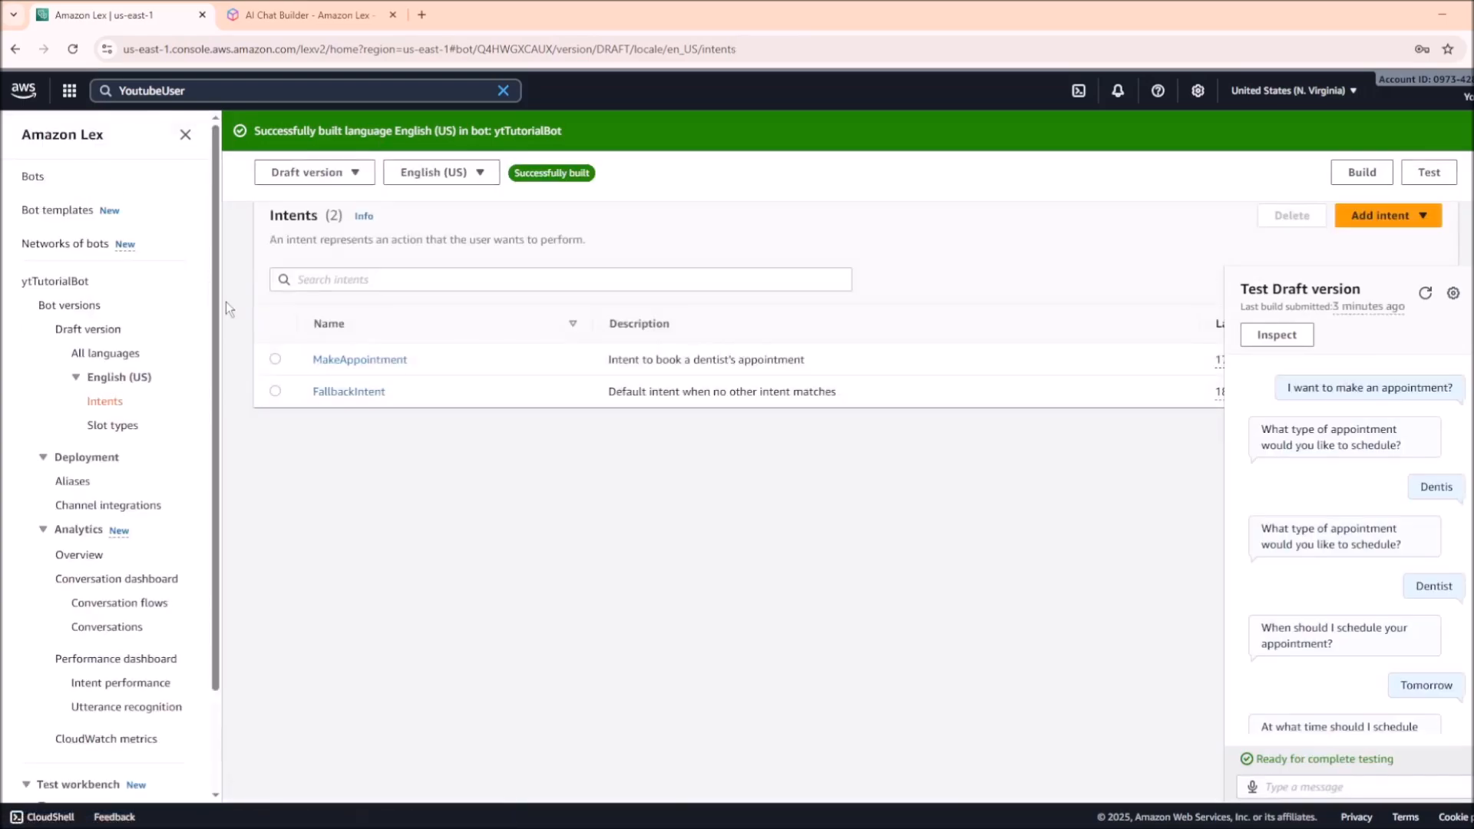
left_click(86, 486)
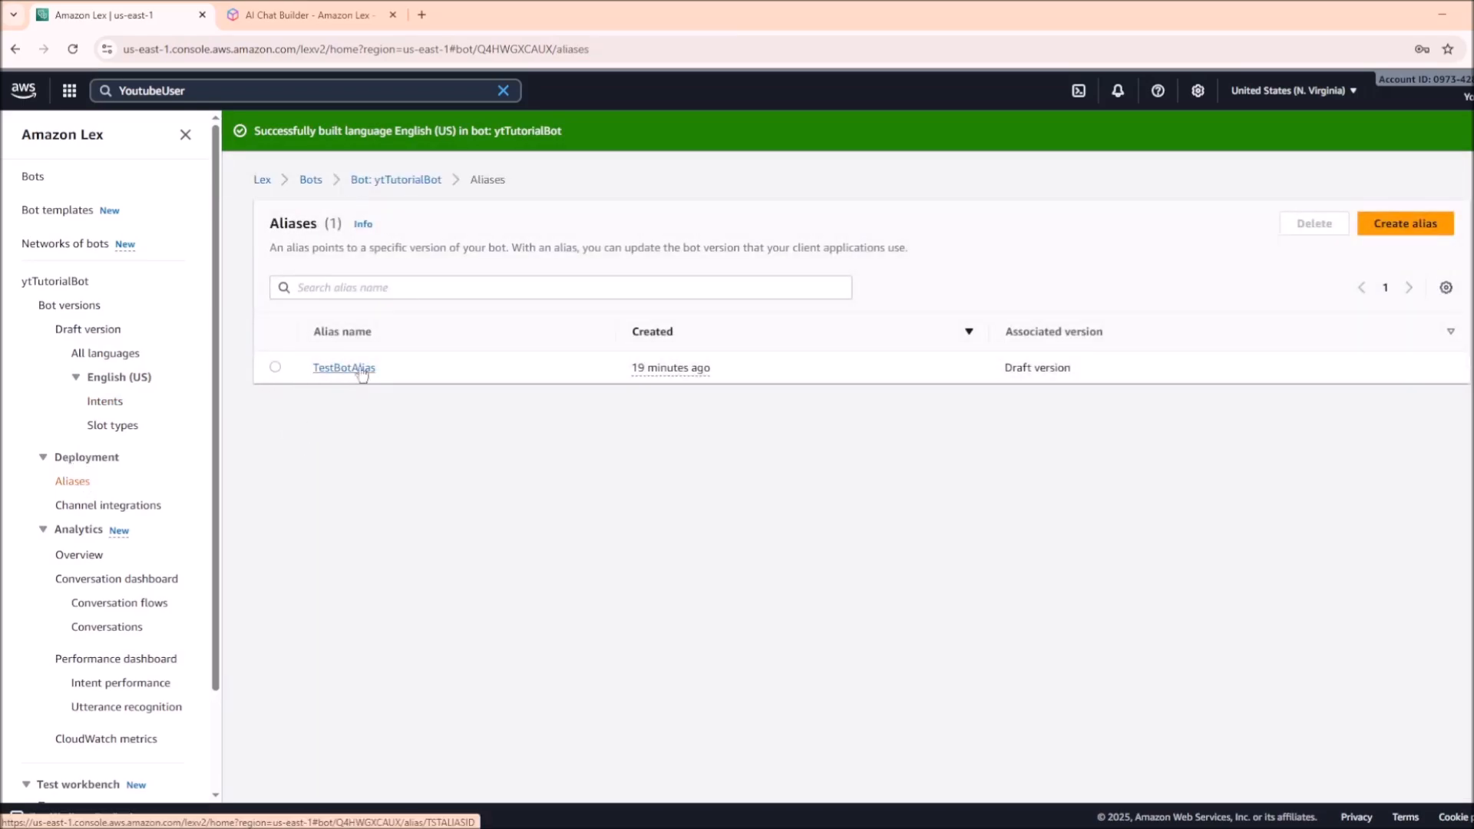
left_click(1405, 224)
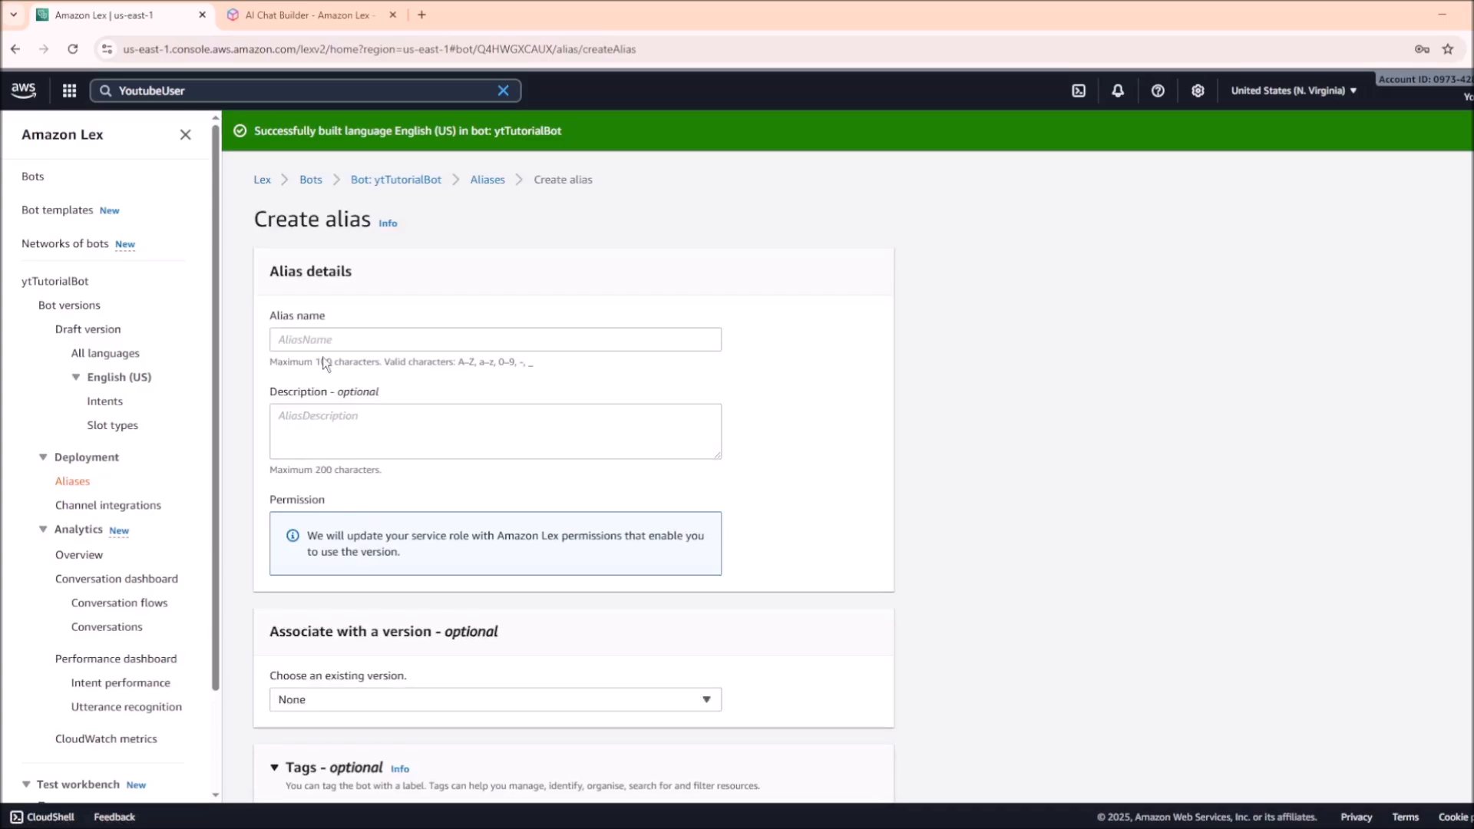
left_click(324, 340)
scroll(426, 508, "down", 3)
left_click(374, 459)
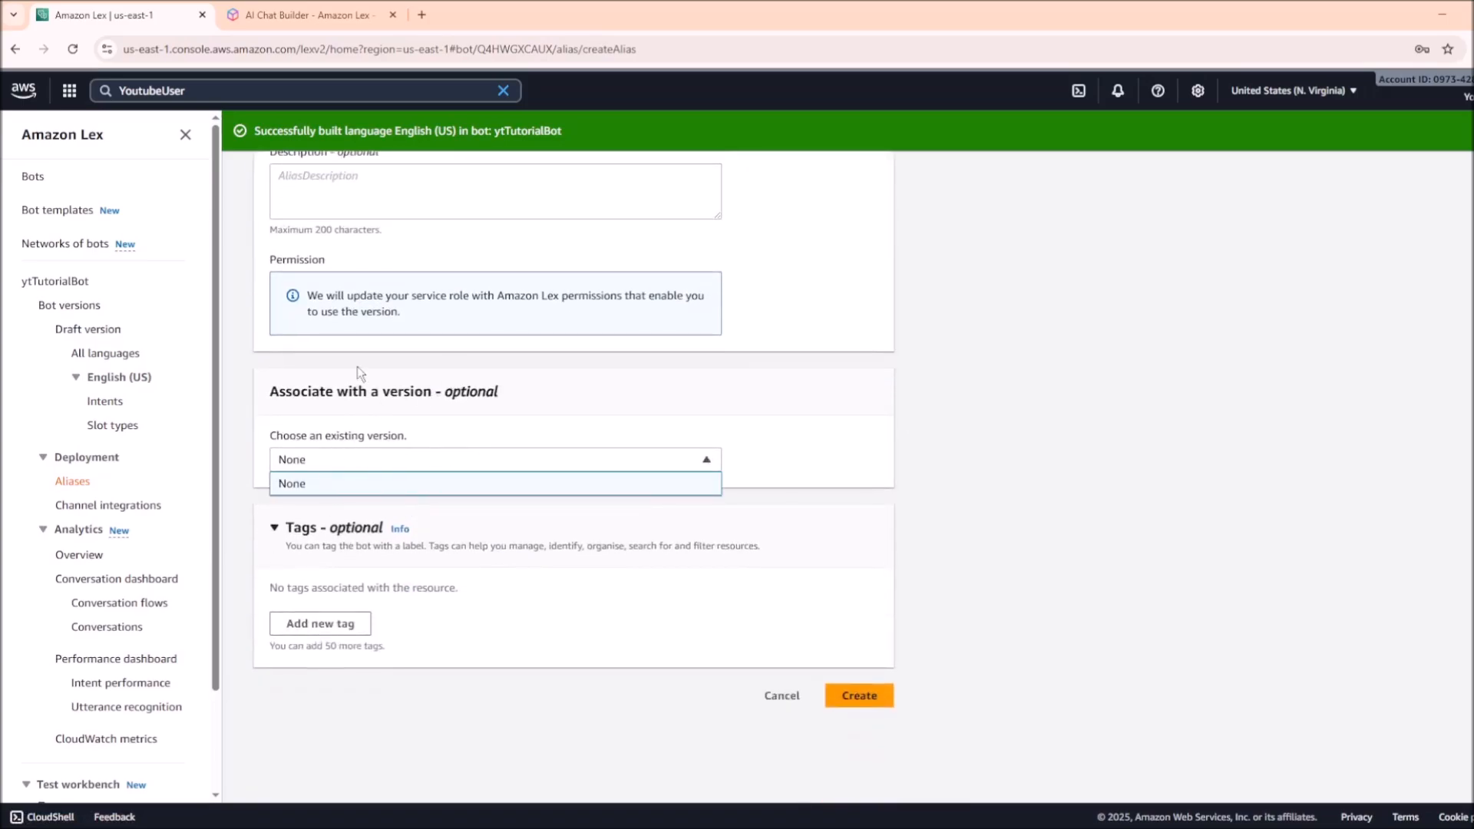
scroll(513, 333, "up", 3)
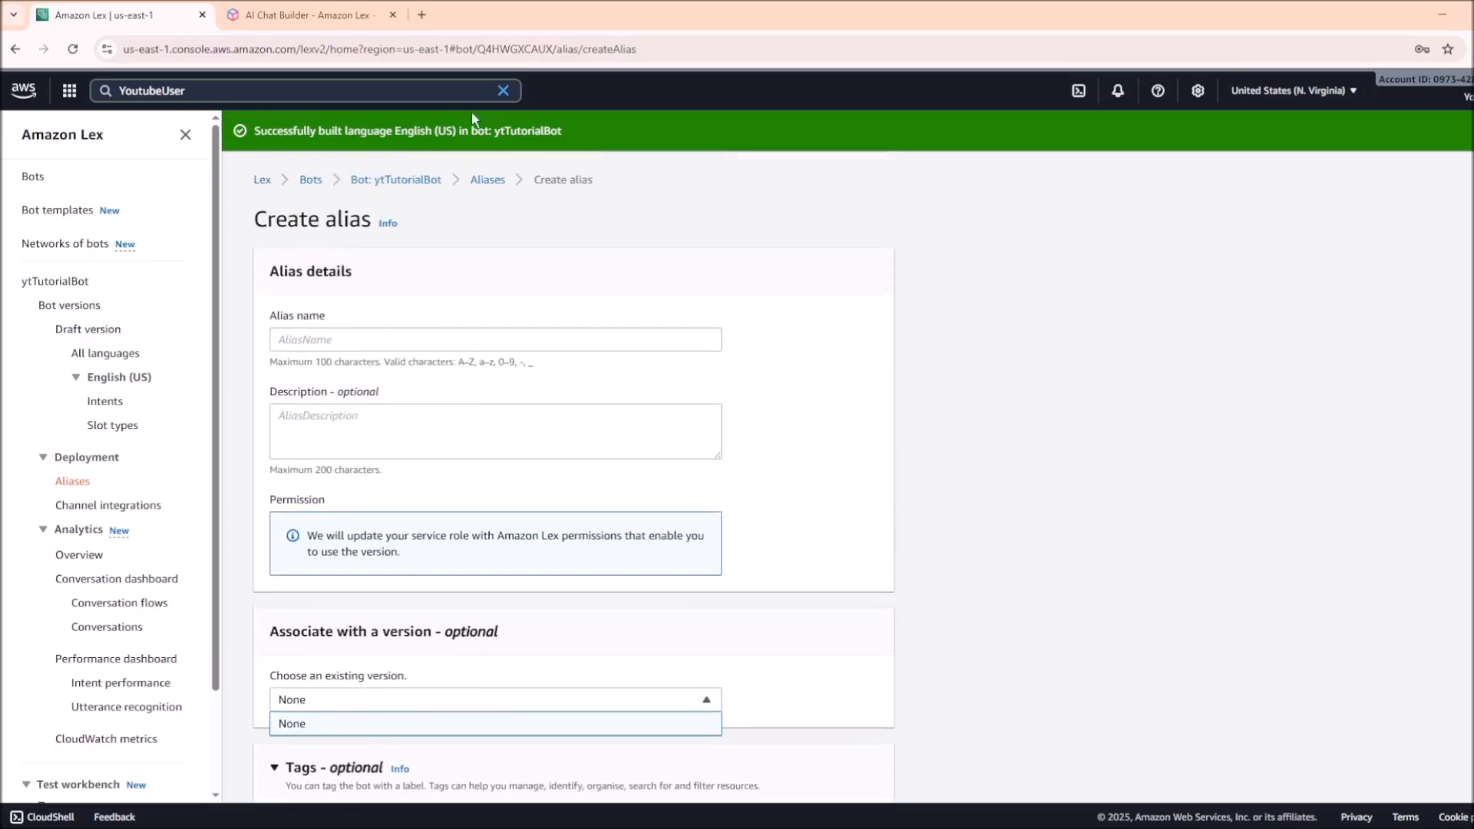
Open a new channel integration for the bot and examine the Facebook, Slack and Twilio SMS platforms and the configuration fields
left_click(159, 506)
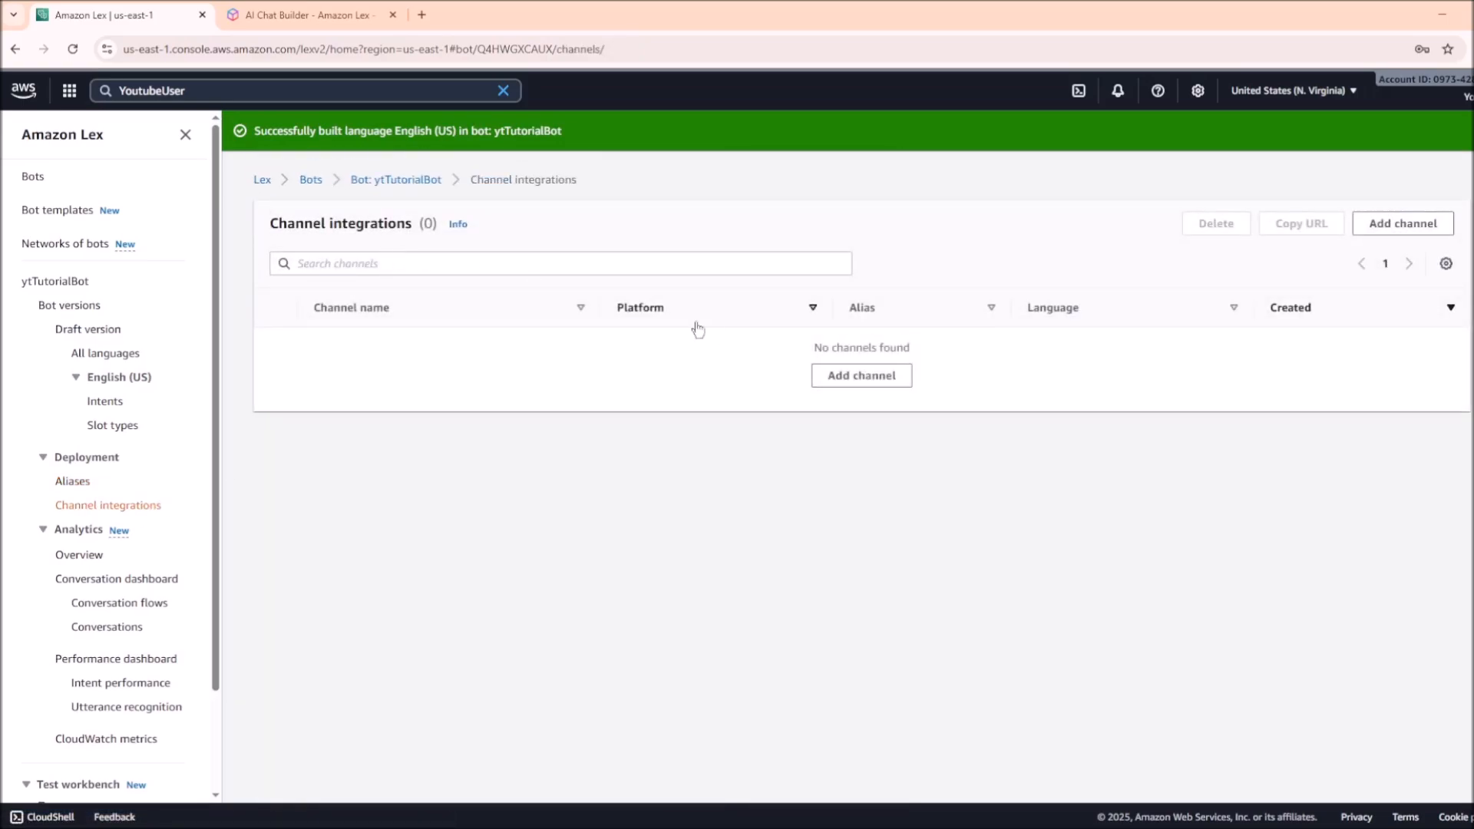
left_click(856, 381)
left_click_drag(315, 386, 469, 389)
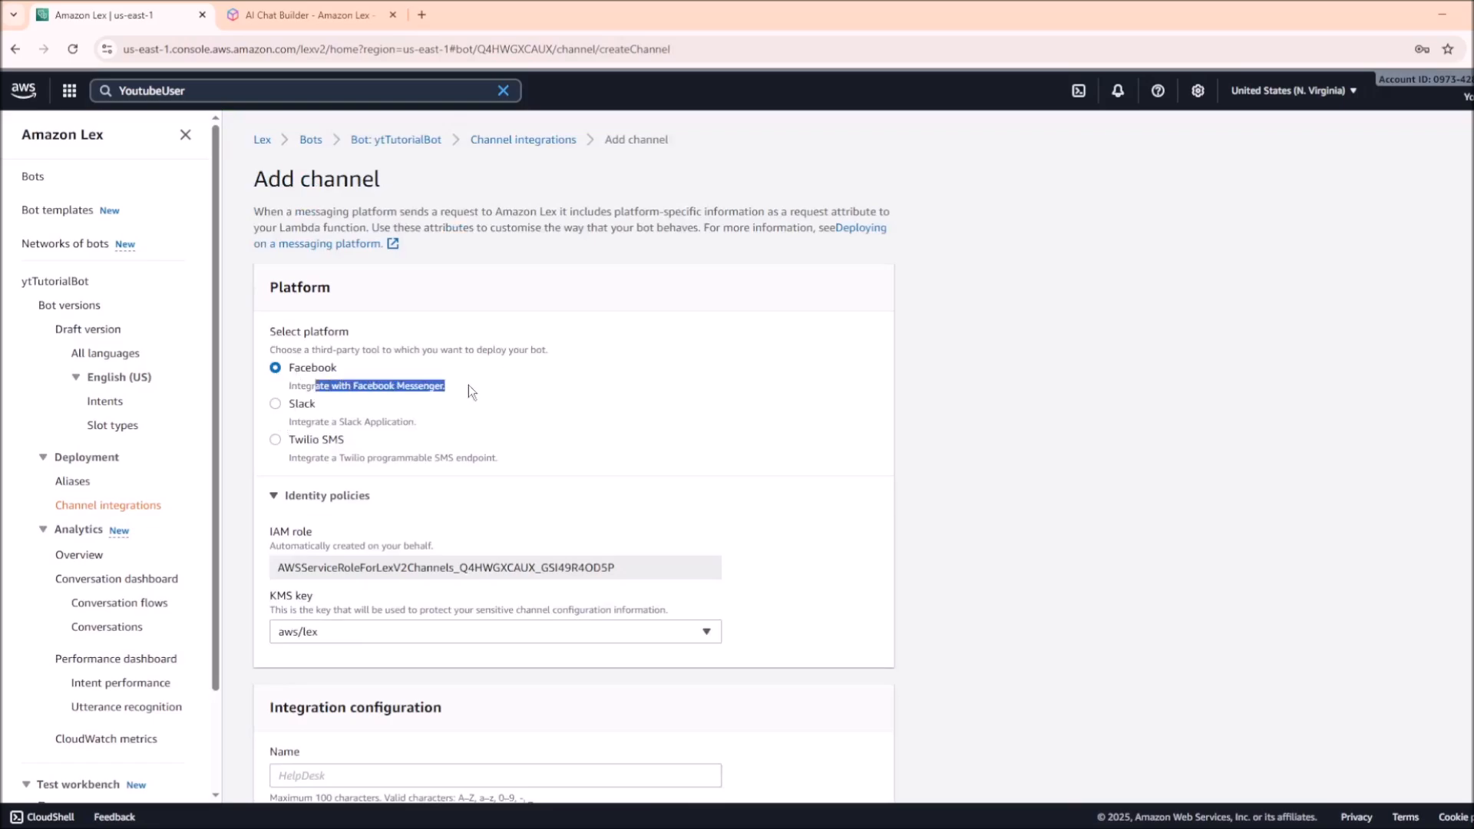
left_click_drag(346, 425, 409, 423)
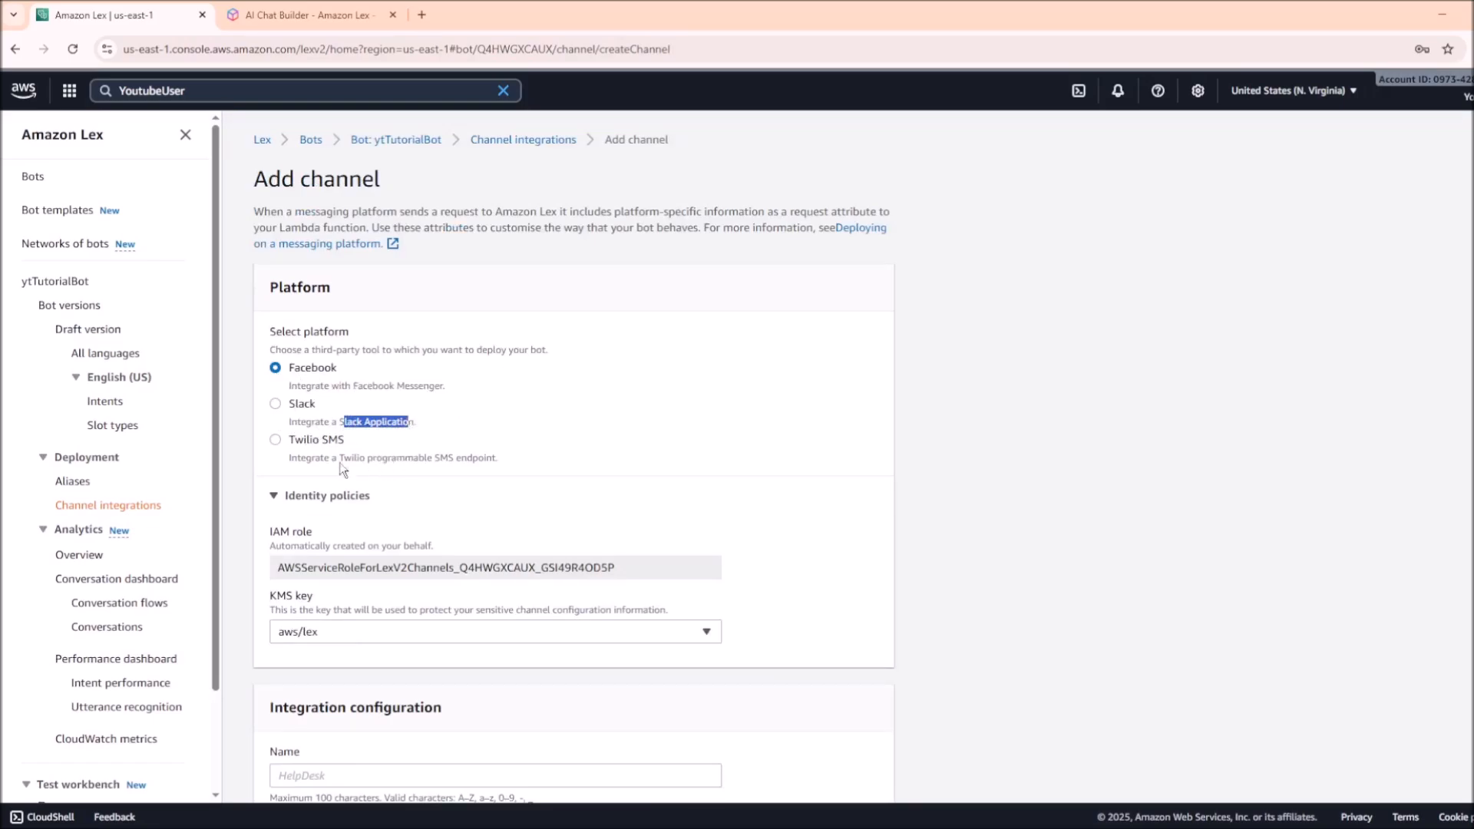
left_click_drag(331, 459, 500, 459)
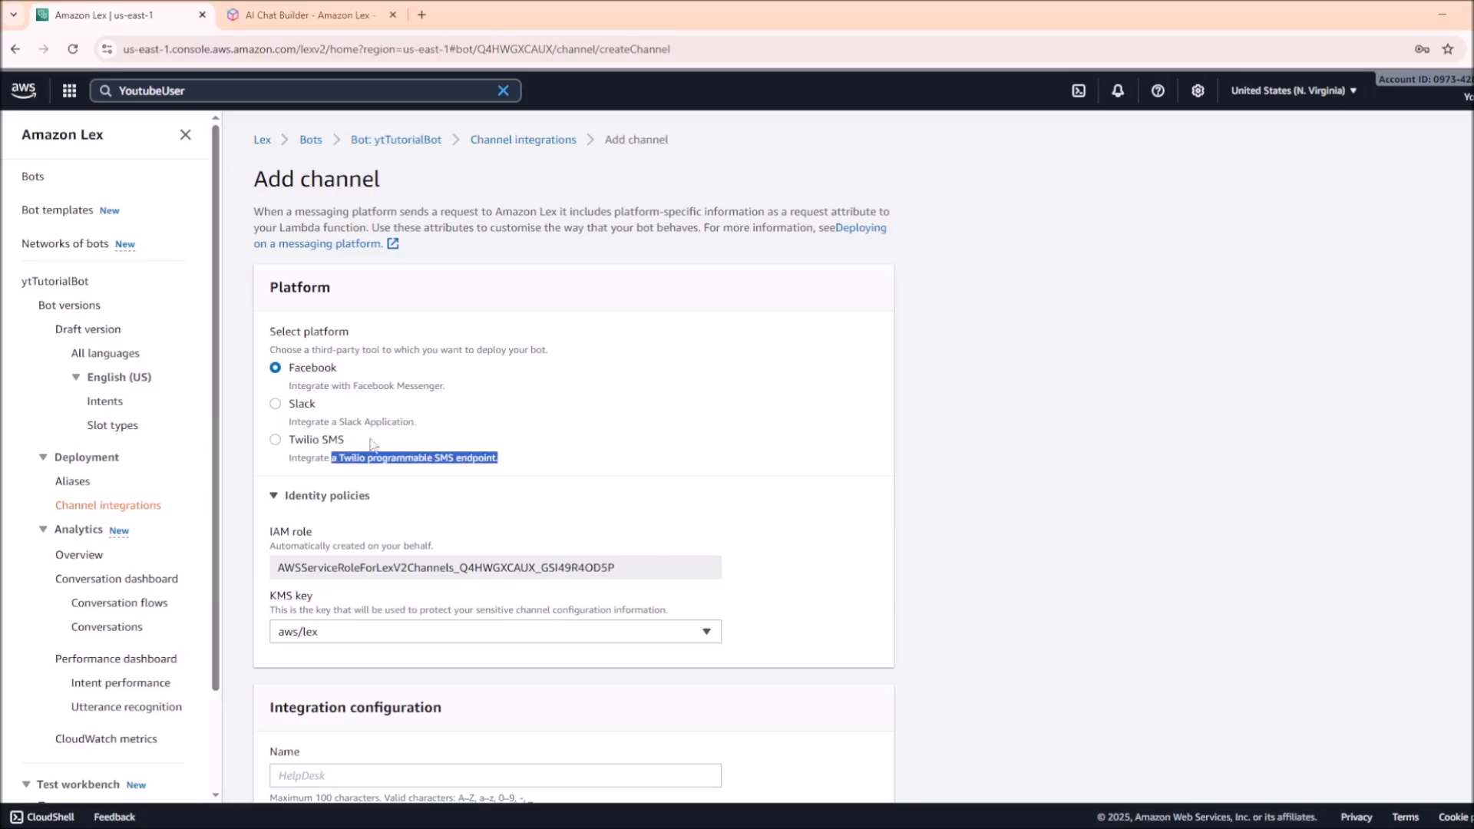
scroll(307, 415, "down", 2)
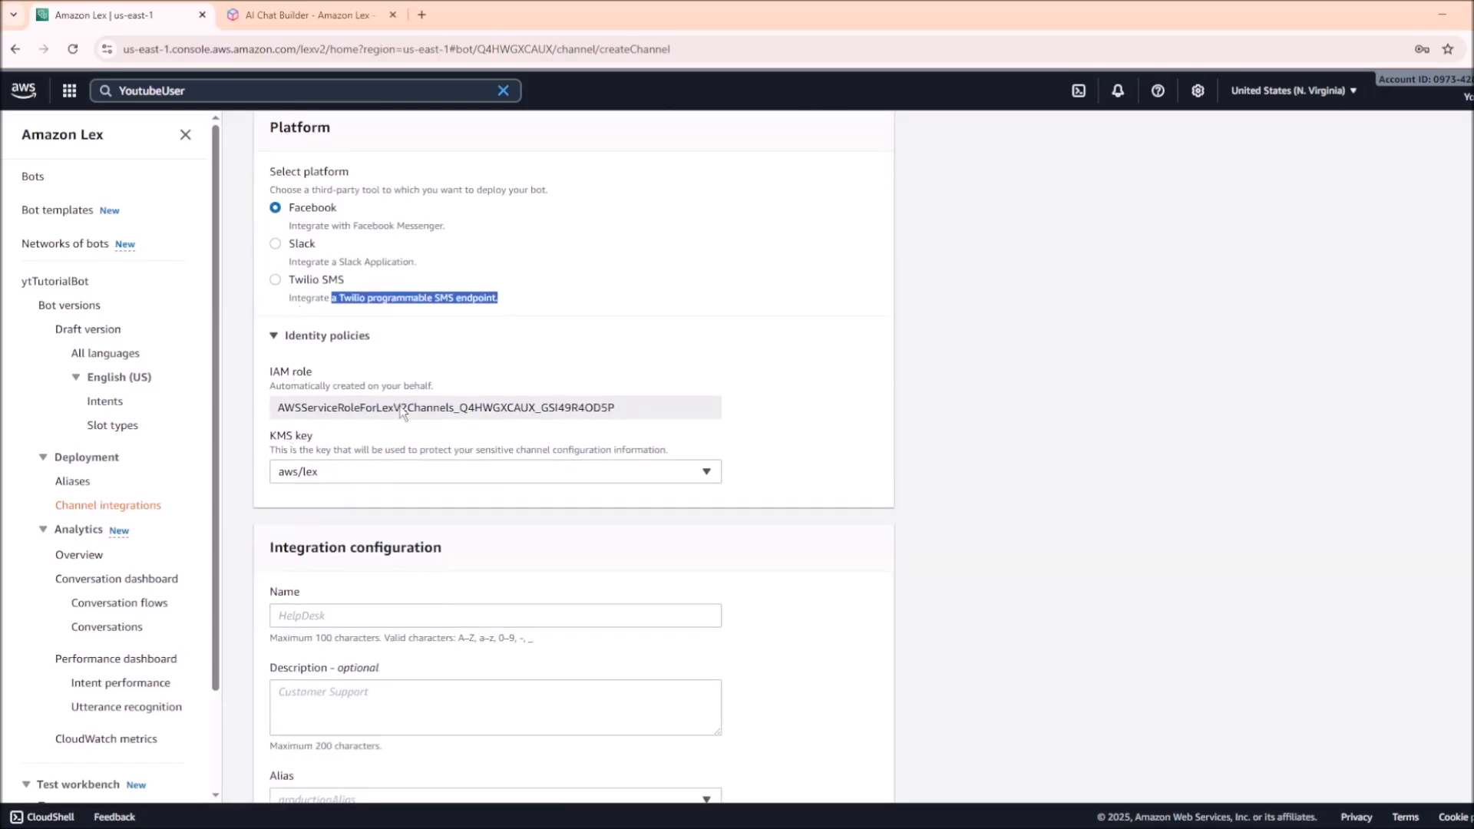
scroll(353, 486, "down", 2)
scroll(356, 509, "down", 3)
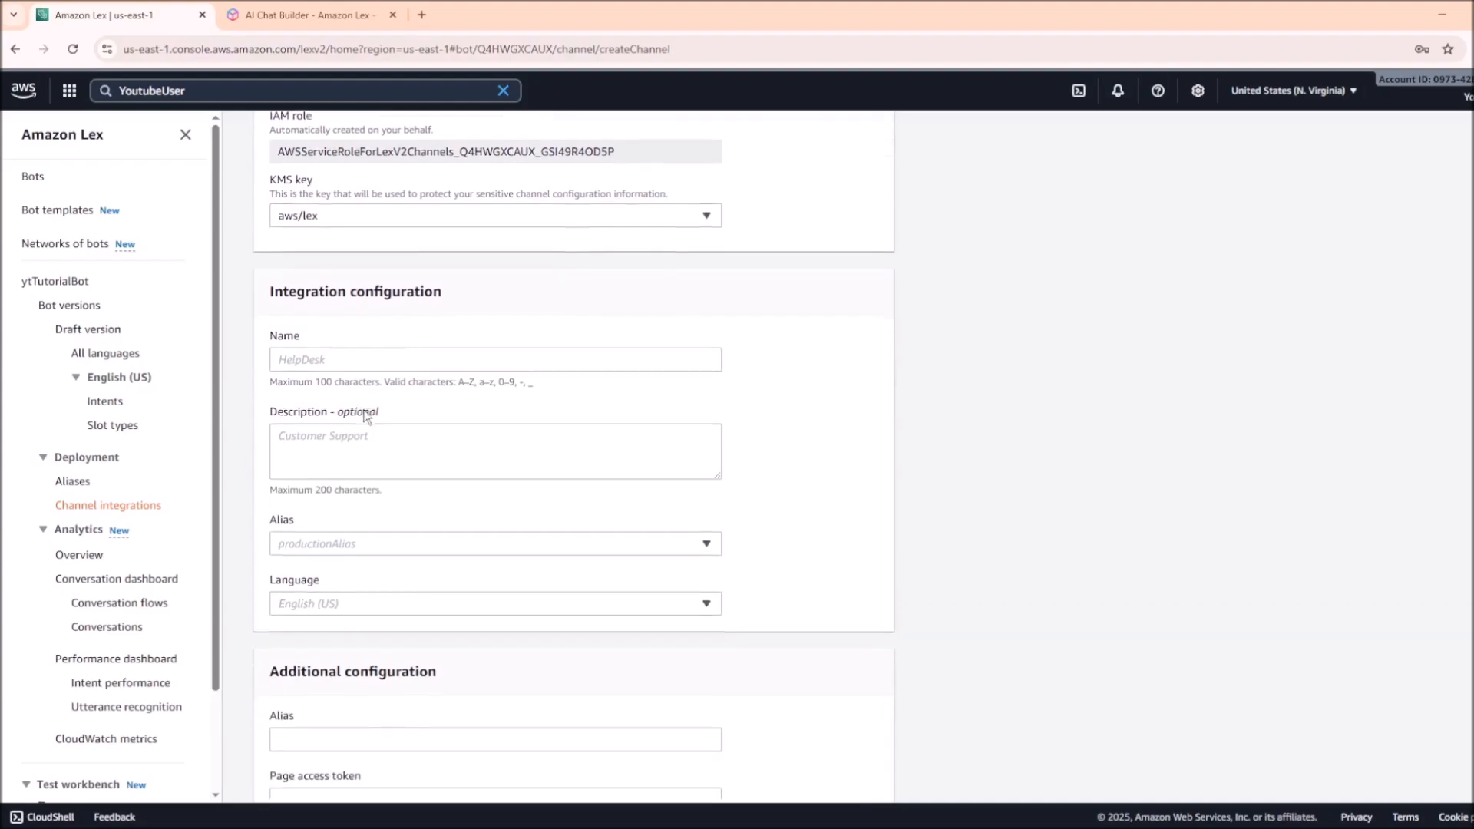
scroll(365, 416, "up", 4)
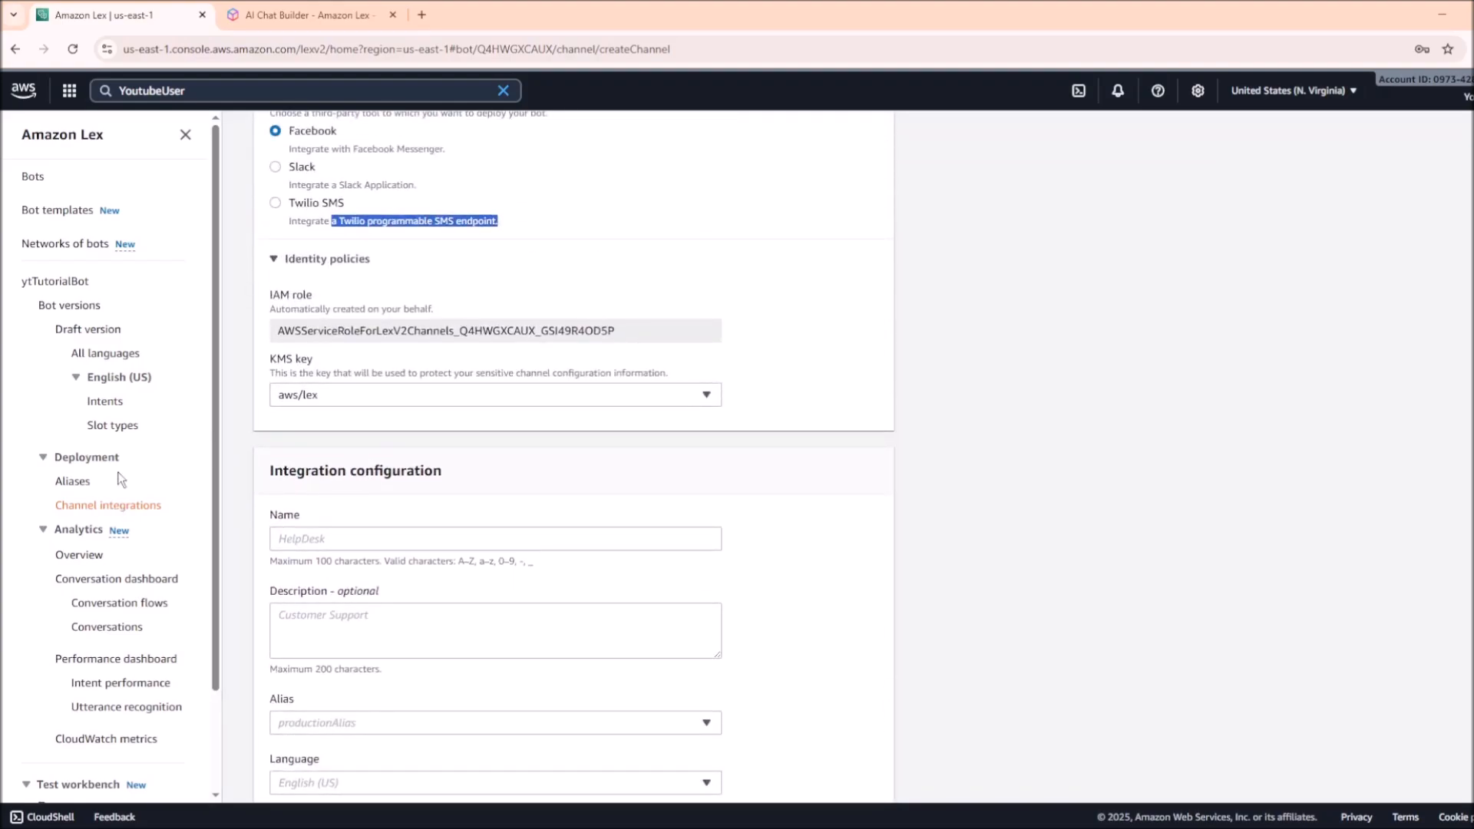
Open the bot's analytics overview and look through its dashboard, including the Conversation performance section
scroll(95, 491, "down", 2)
left_click(79, 436)
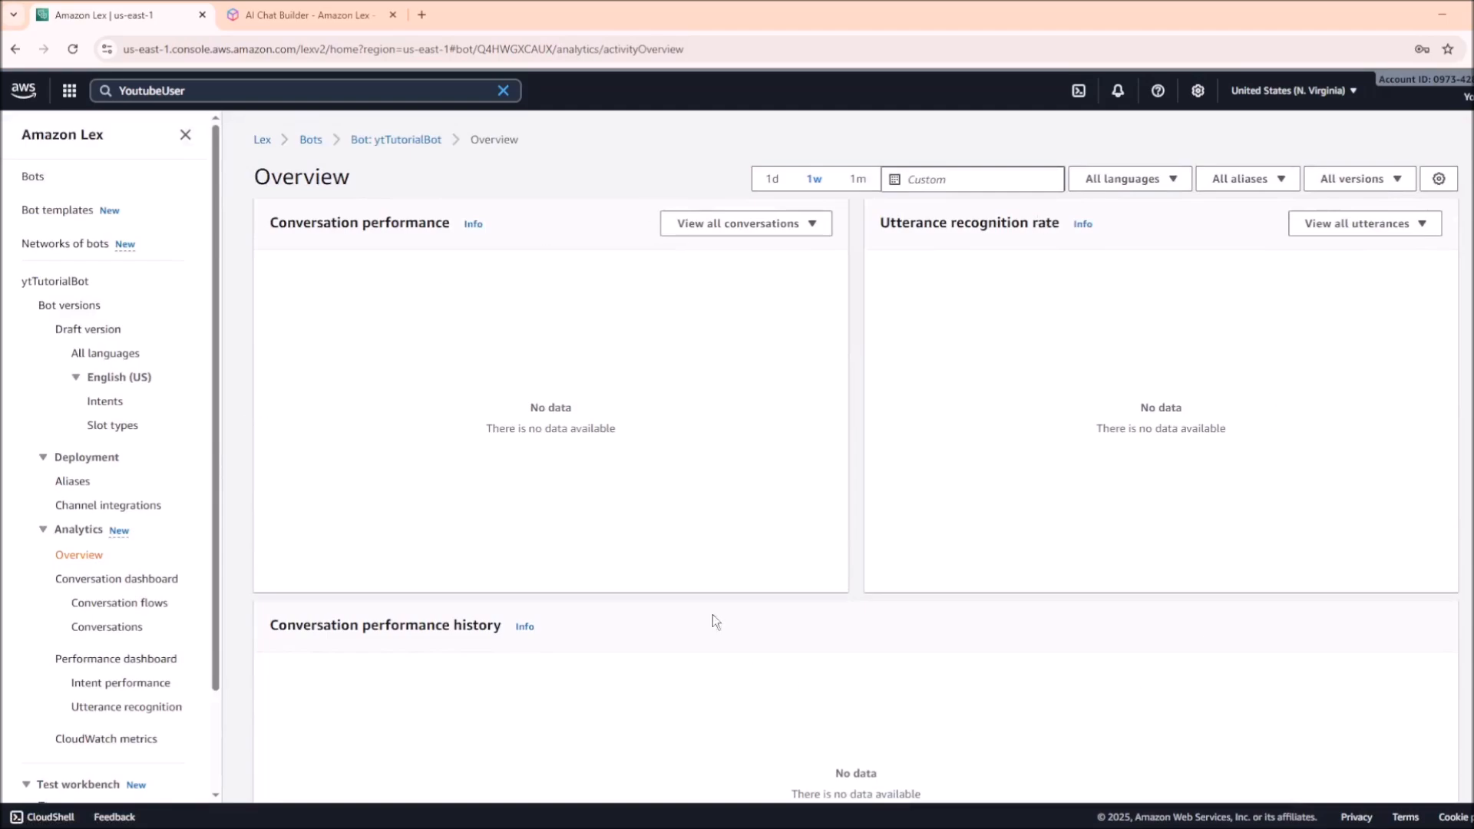
scroll(697, 568, "down", 7)
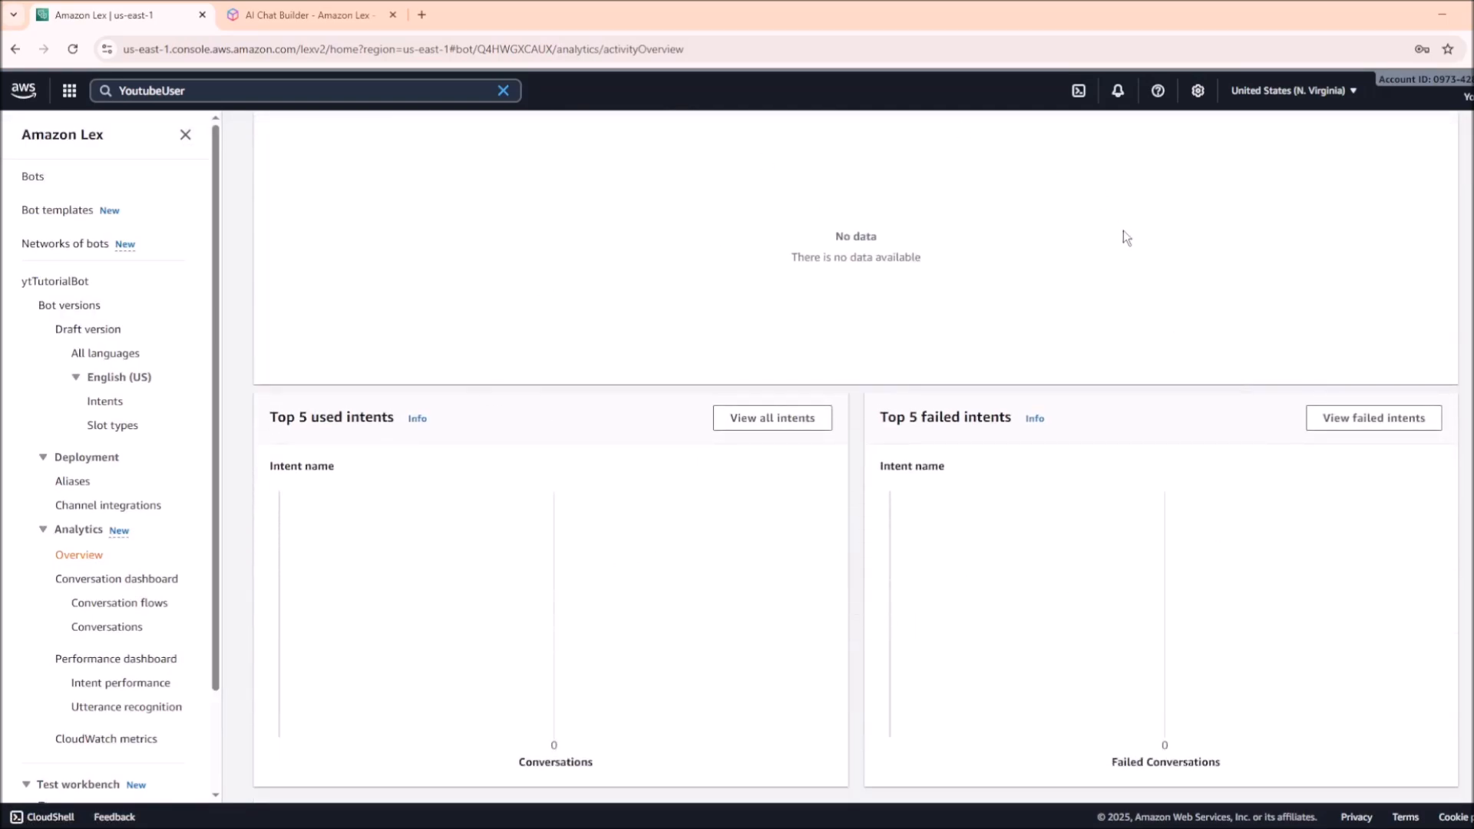
scroll(1157, 577, "up", 6)
scroll(1157, 578, "up", 1)
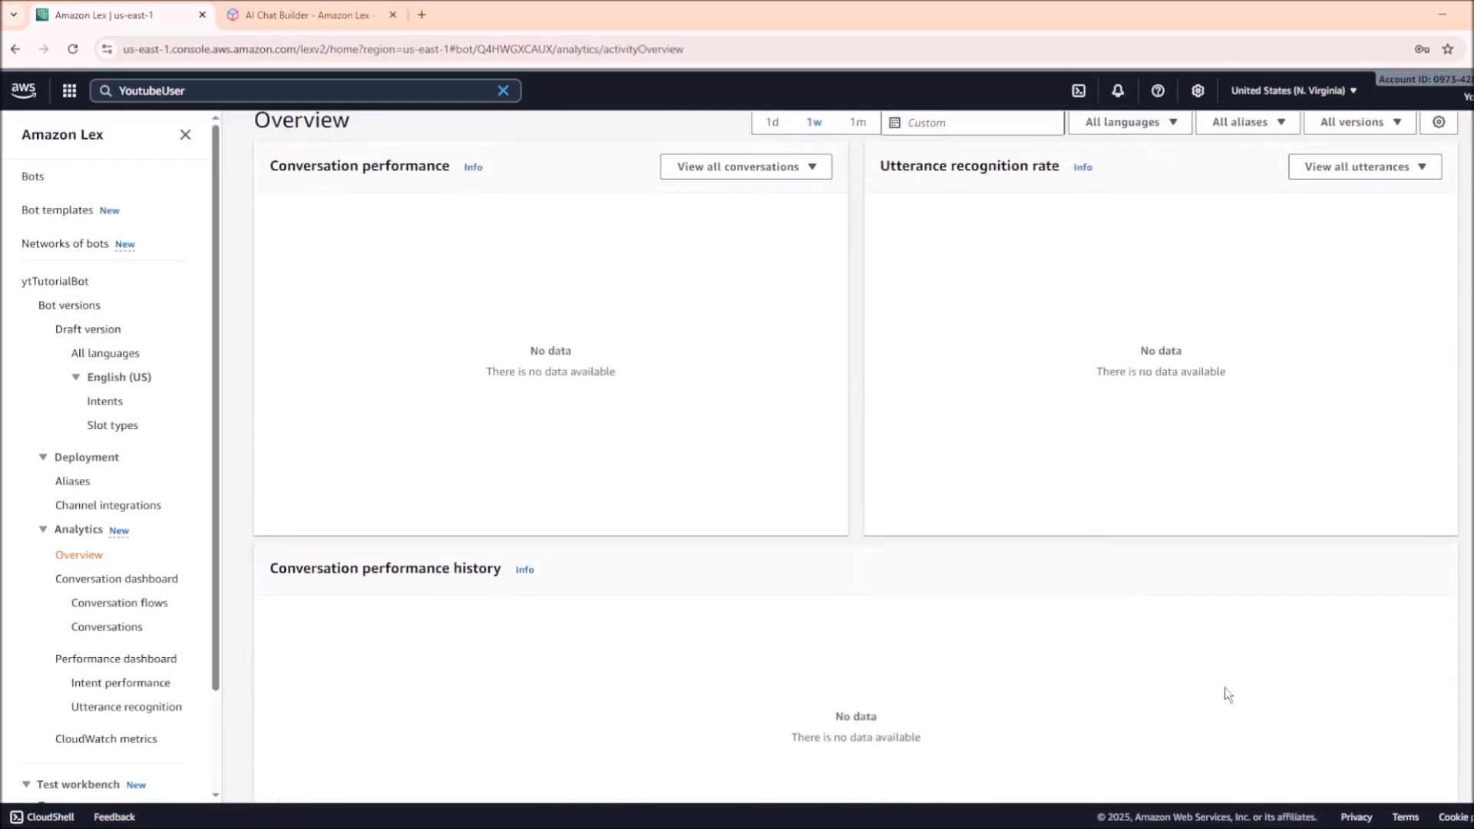
scroll(878, 338, "up", 1)
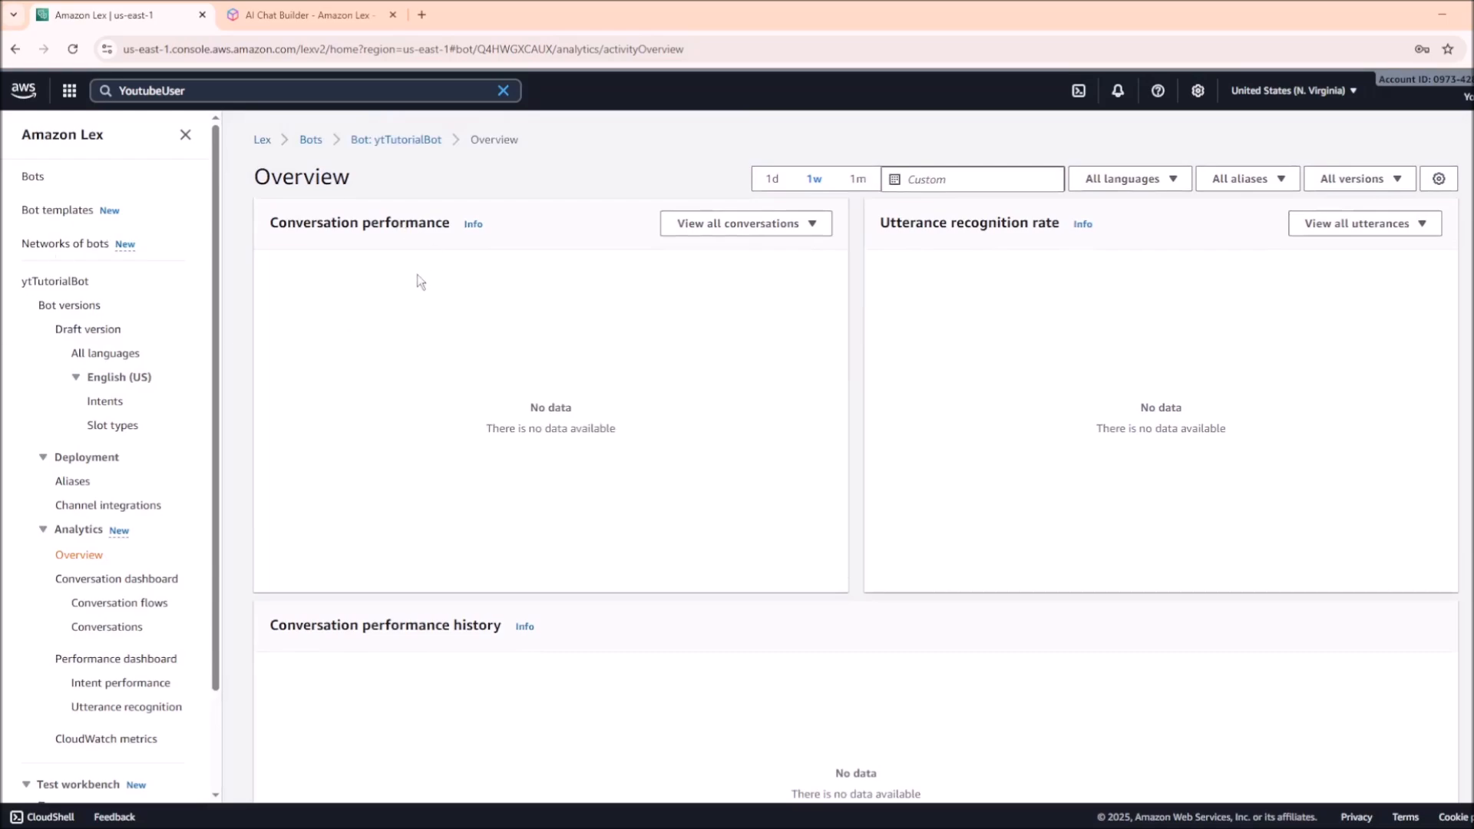
left_click_drag(269, 223, 464, 231)
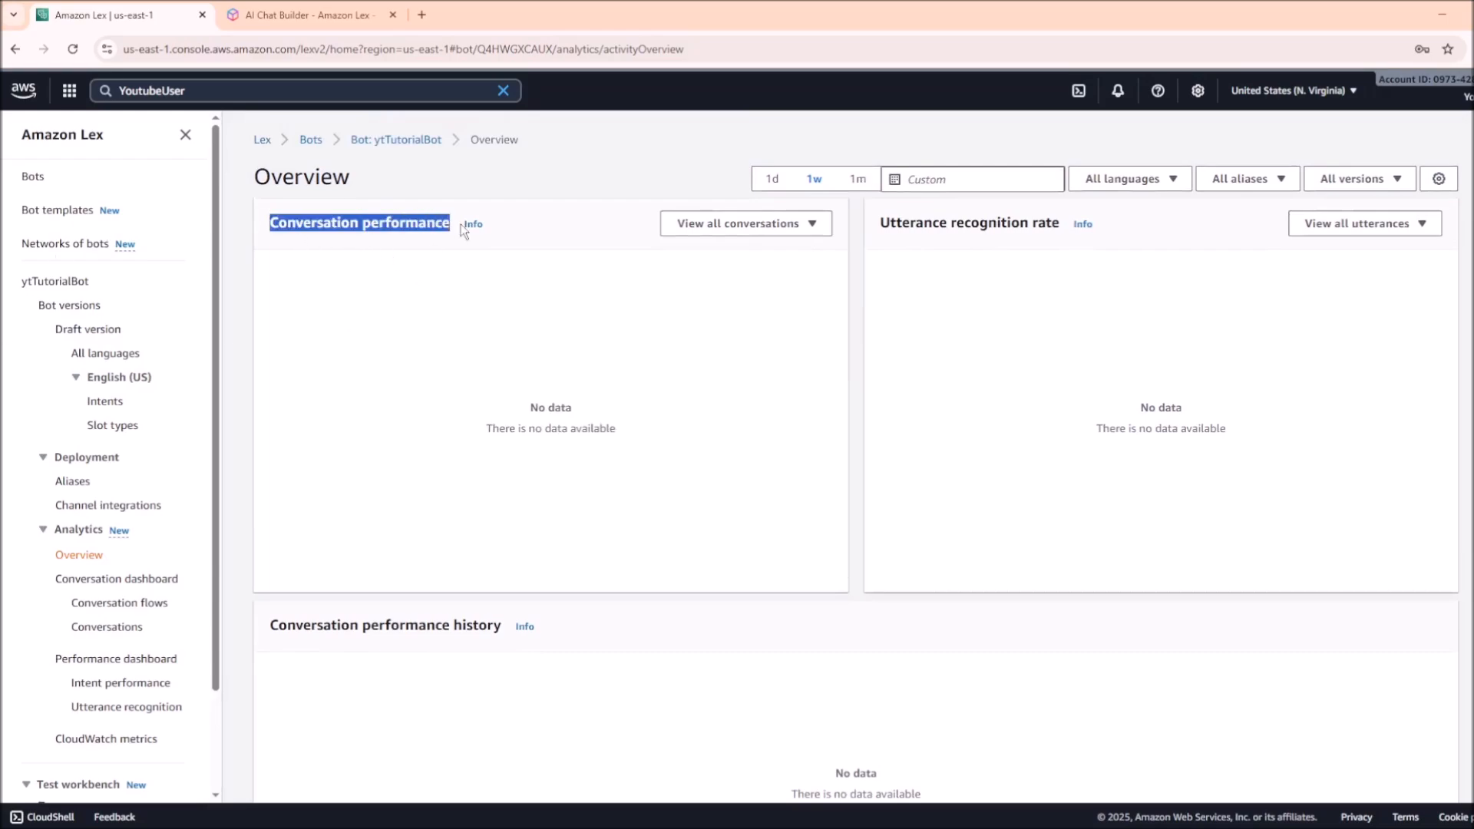
left_click(431, 306)
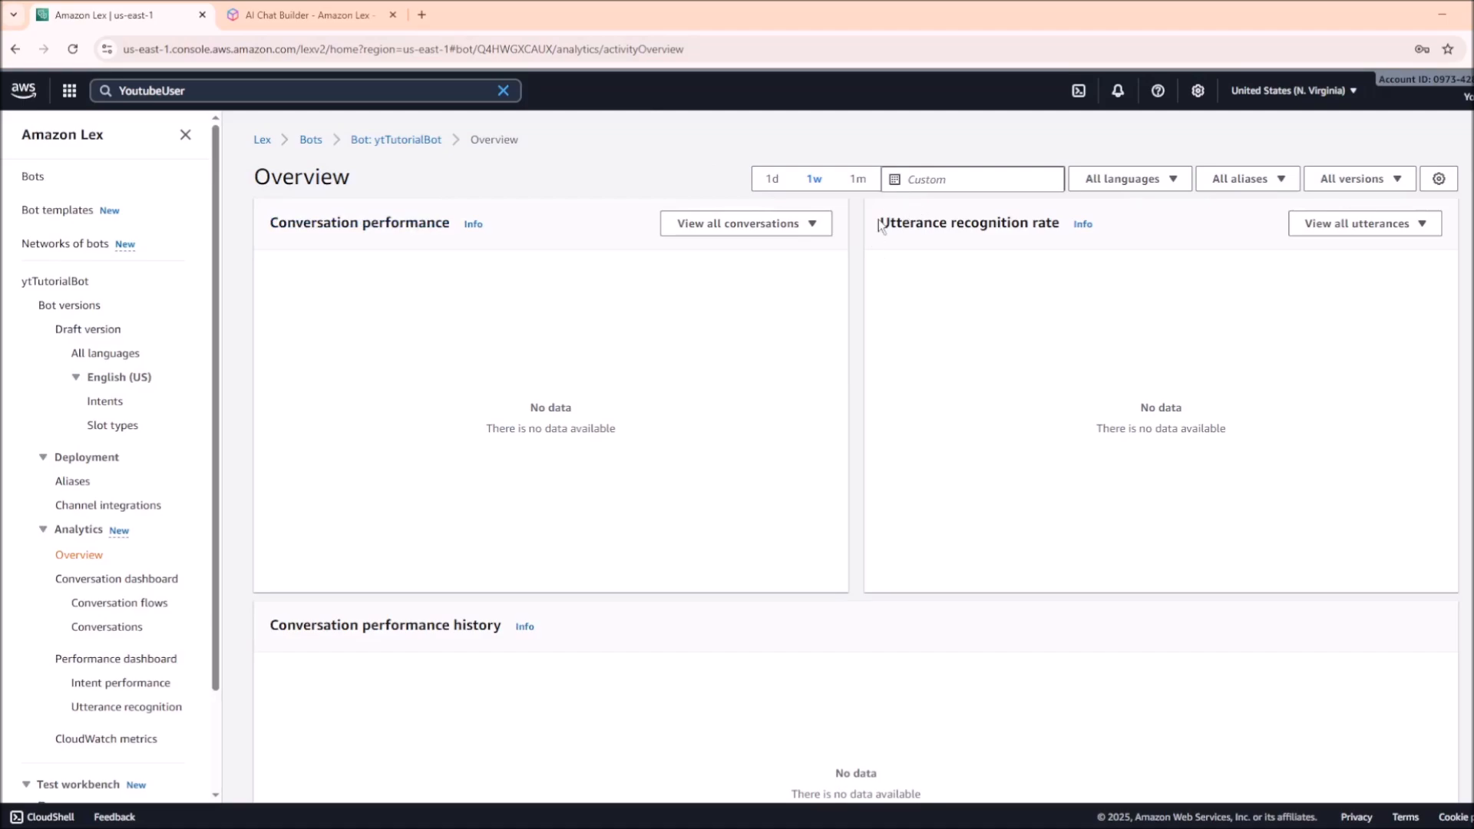
Examine the Utterance recognition rate, Conversation performance history and Top 5 used intents sections of the analytics overview
left_click_drag(881, 220, 975, 223)
scroll(875, 394, "down", 3)
scroll(921, 368, "up", 3)
left_click_drag(915, 316, 1359, 365)
scroll(953, 345, "down", 4)
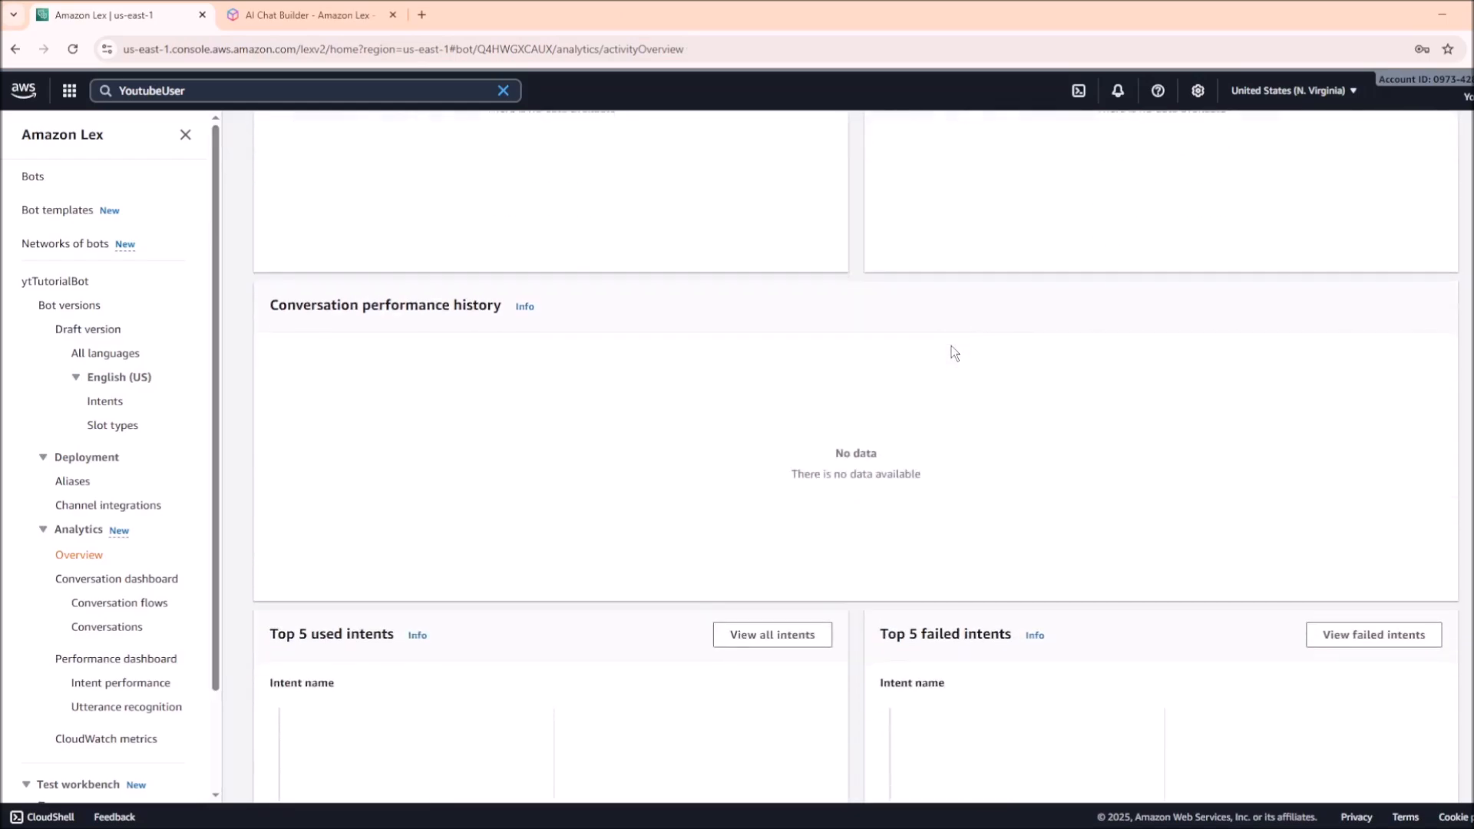
left_click_drag(290, 305, 565, 329)
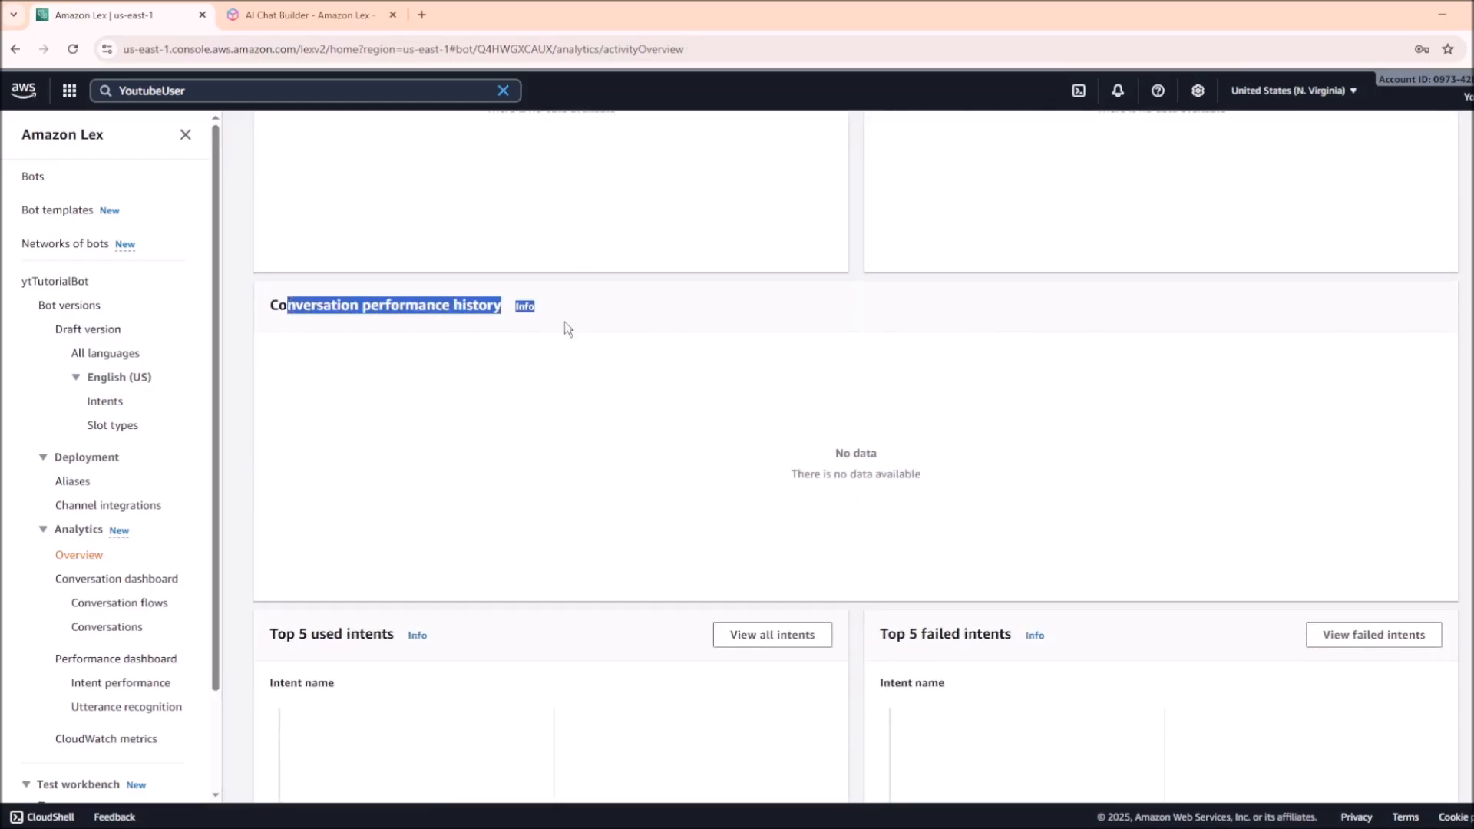
scroll(624, 483, "down", 3)
left_click_drag(278, 417, 396, 430)
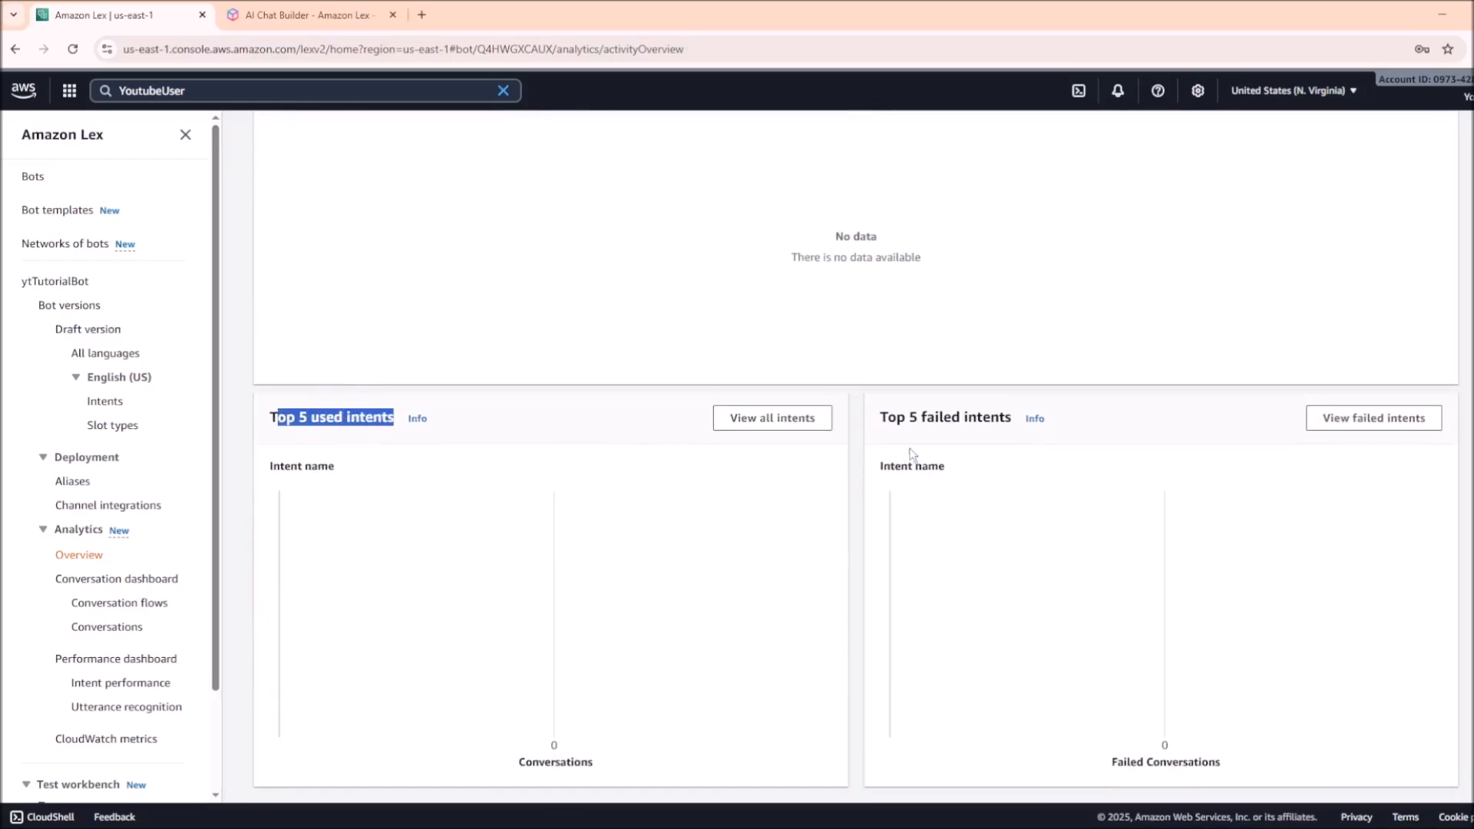
Check the Top 5 failed intents section, and open the bot's Conversation dashboard to examine its Summary and Message count sections
left_click_drag(880, 417, 1015, 416)
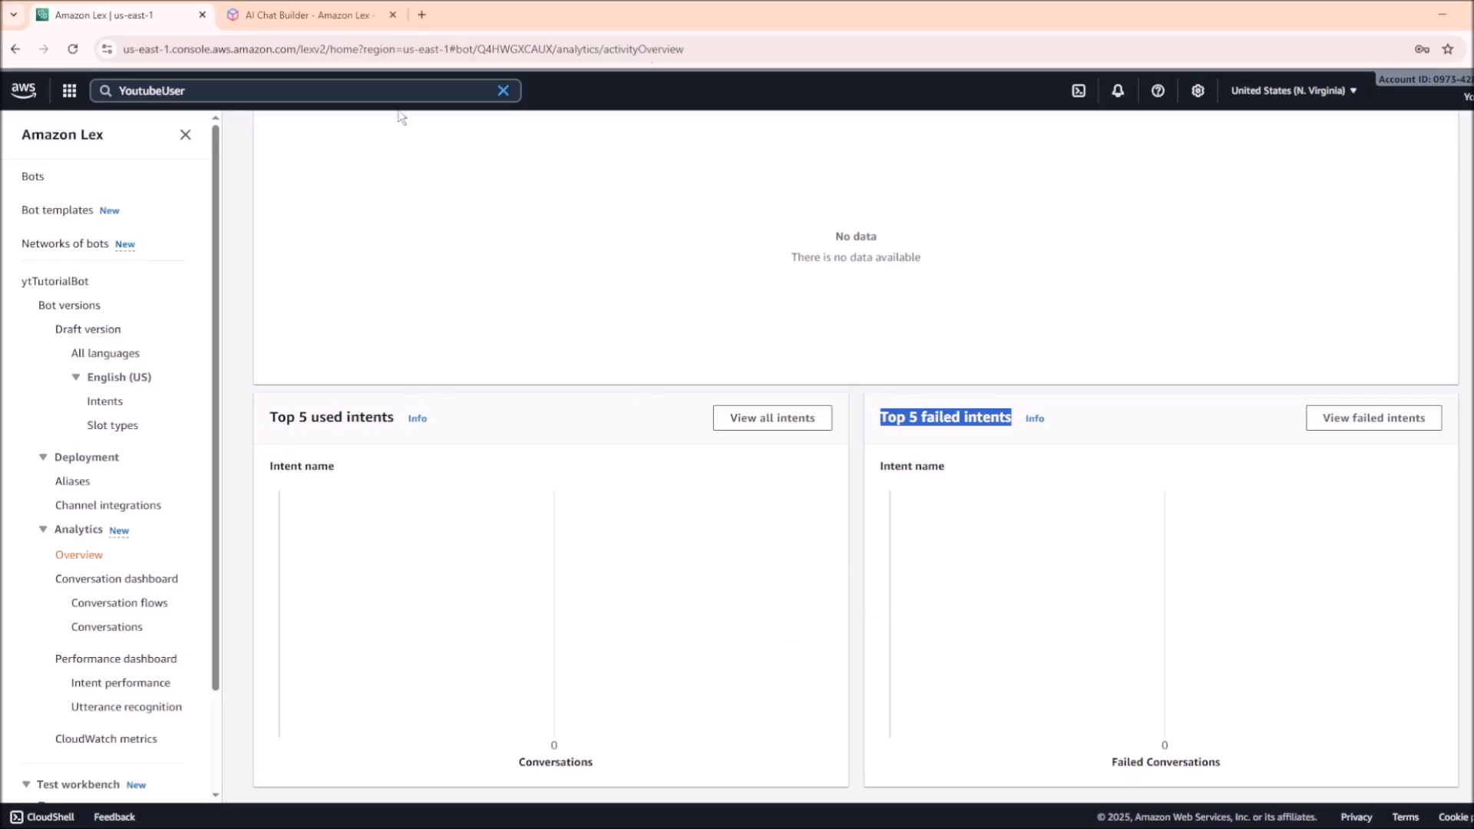
left_click(121, 581)
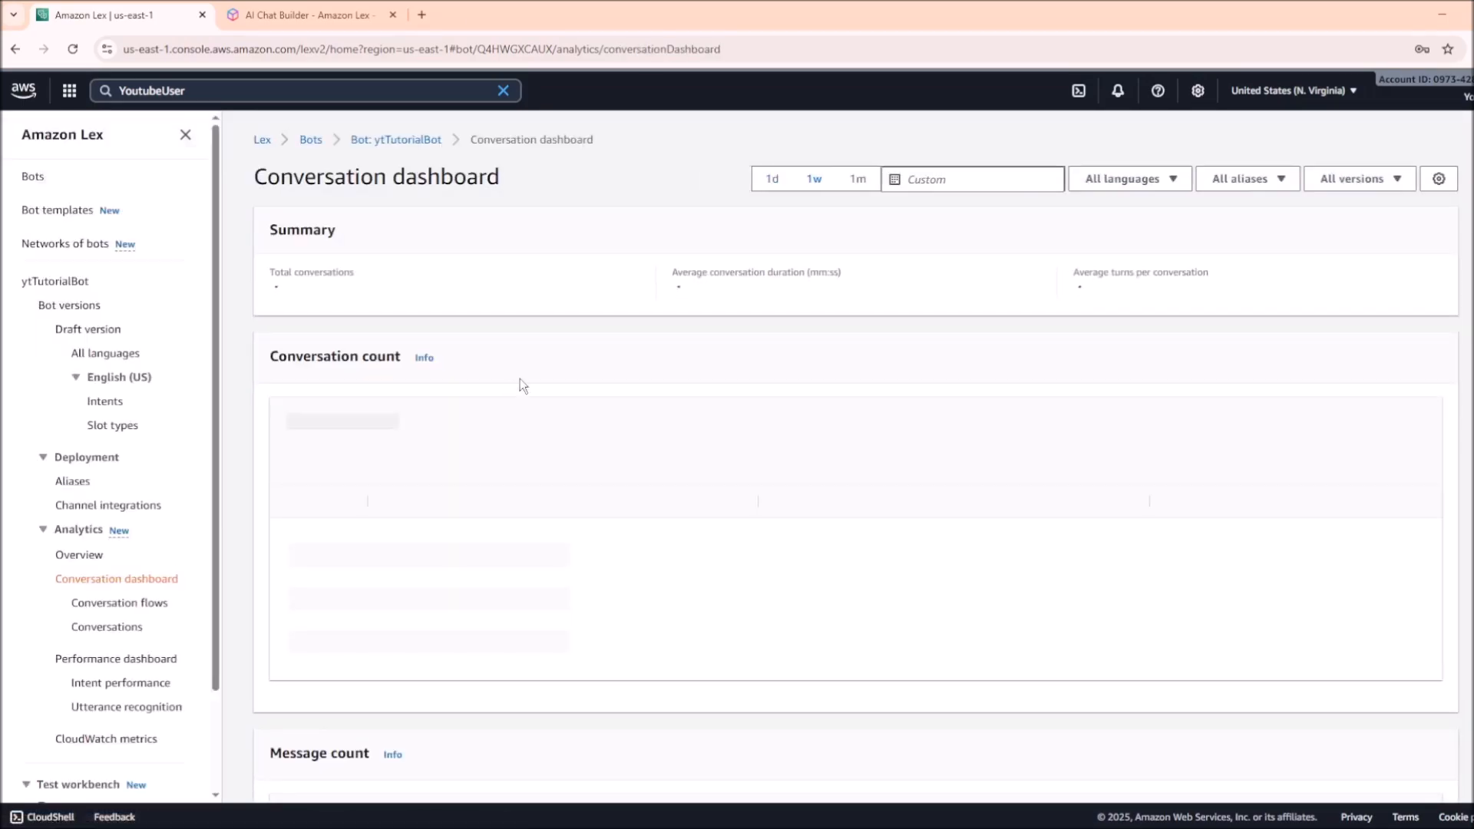
left_click_drag(268, 311, 486, 303)
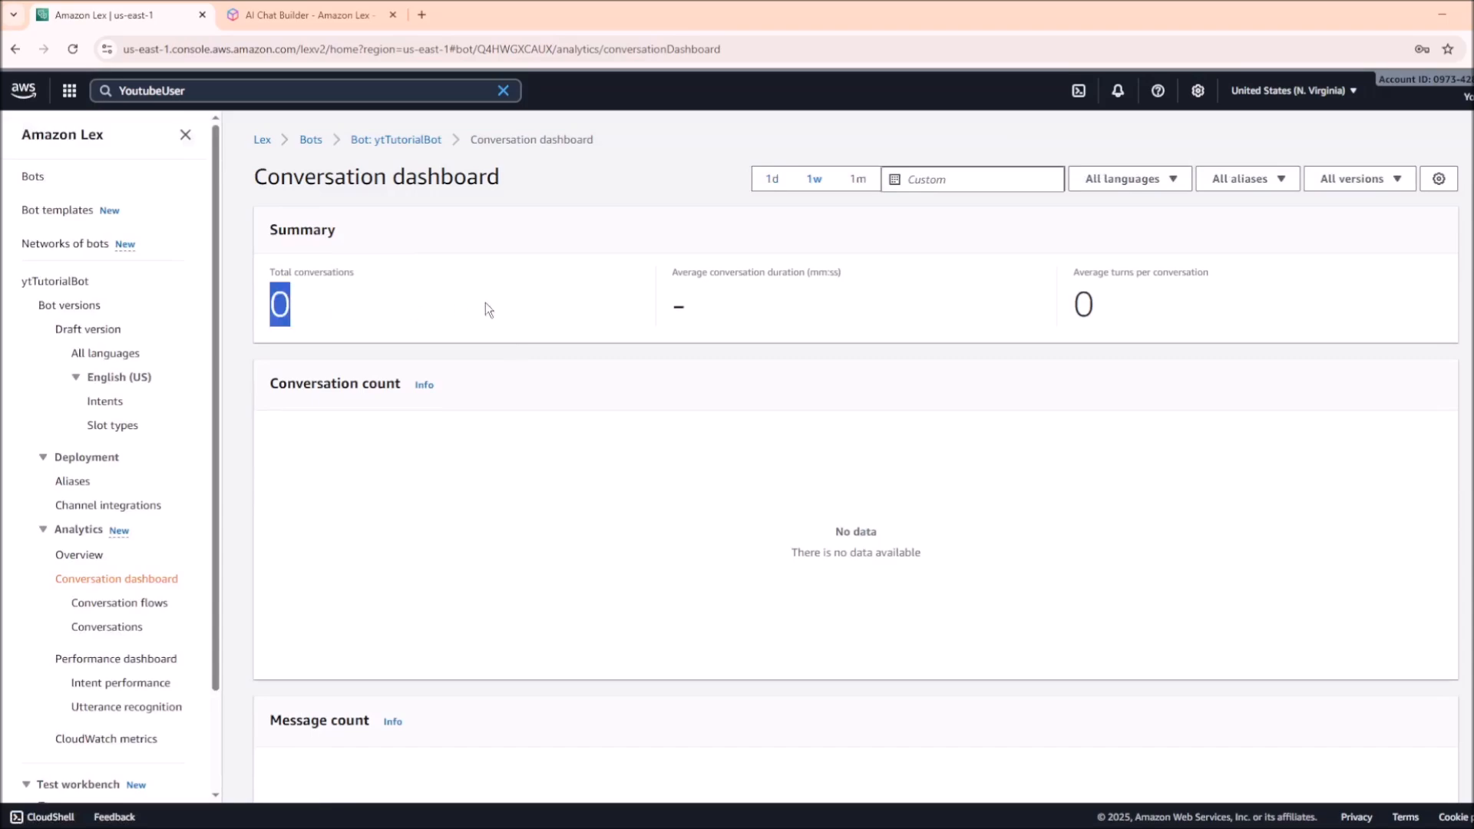
left_click_drag(1073, 302, 1141, 324)
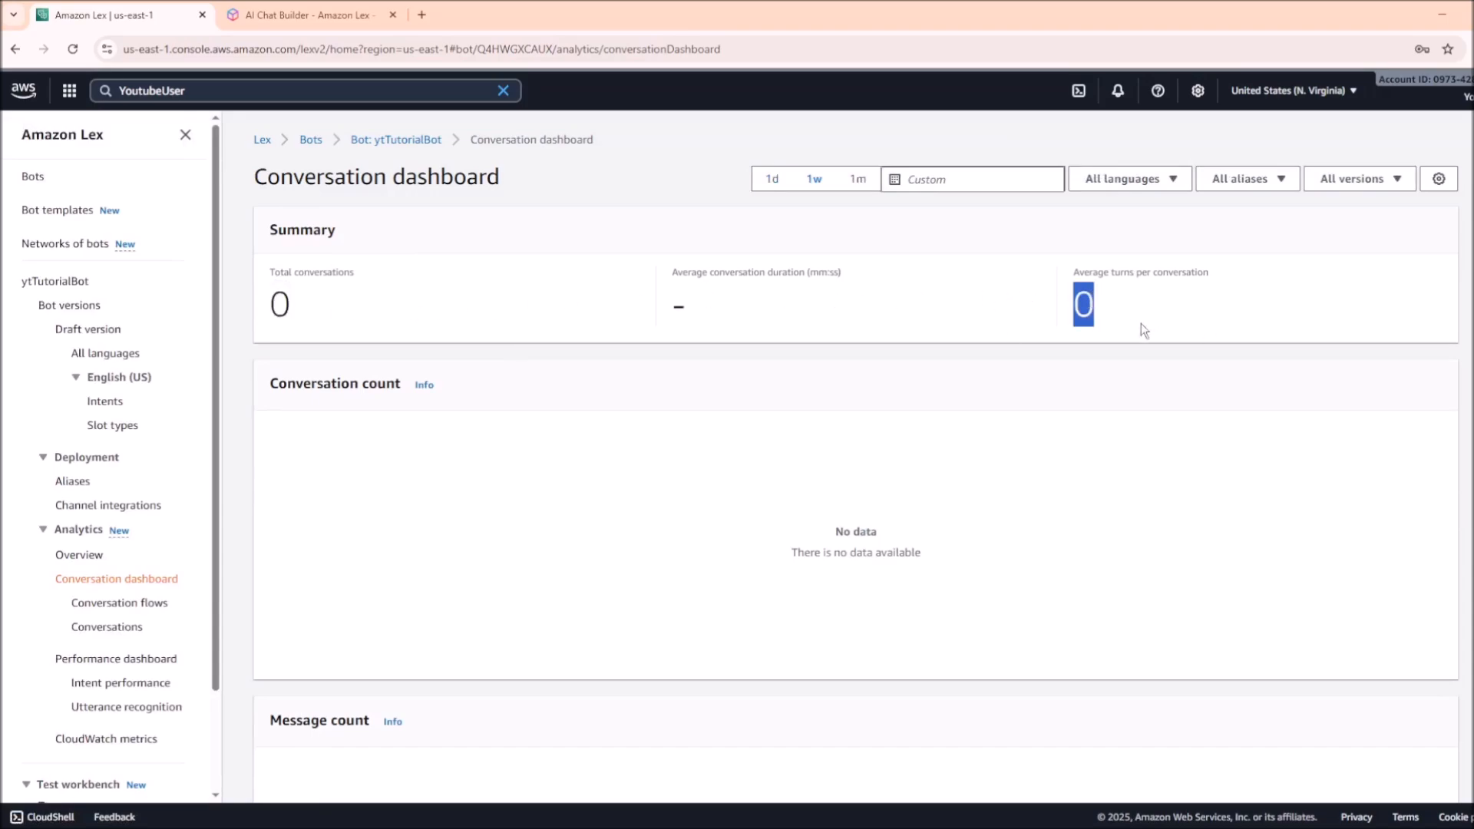
scroll(694, 434, "down", 4)
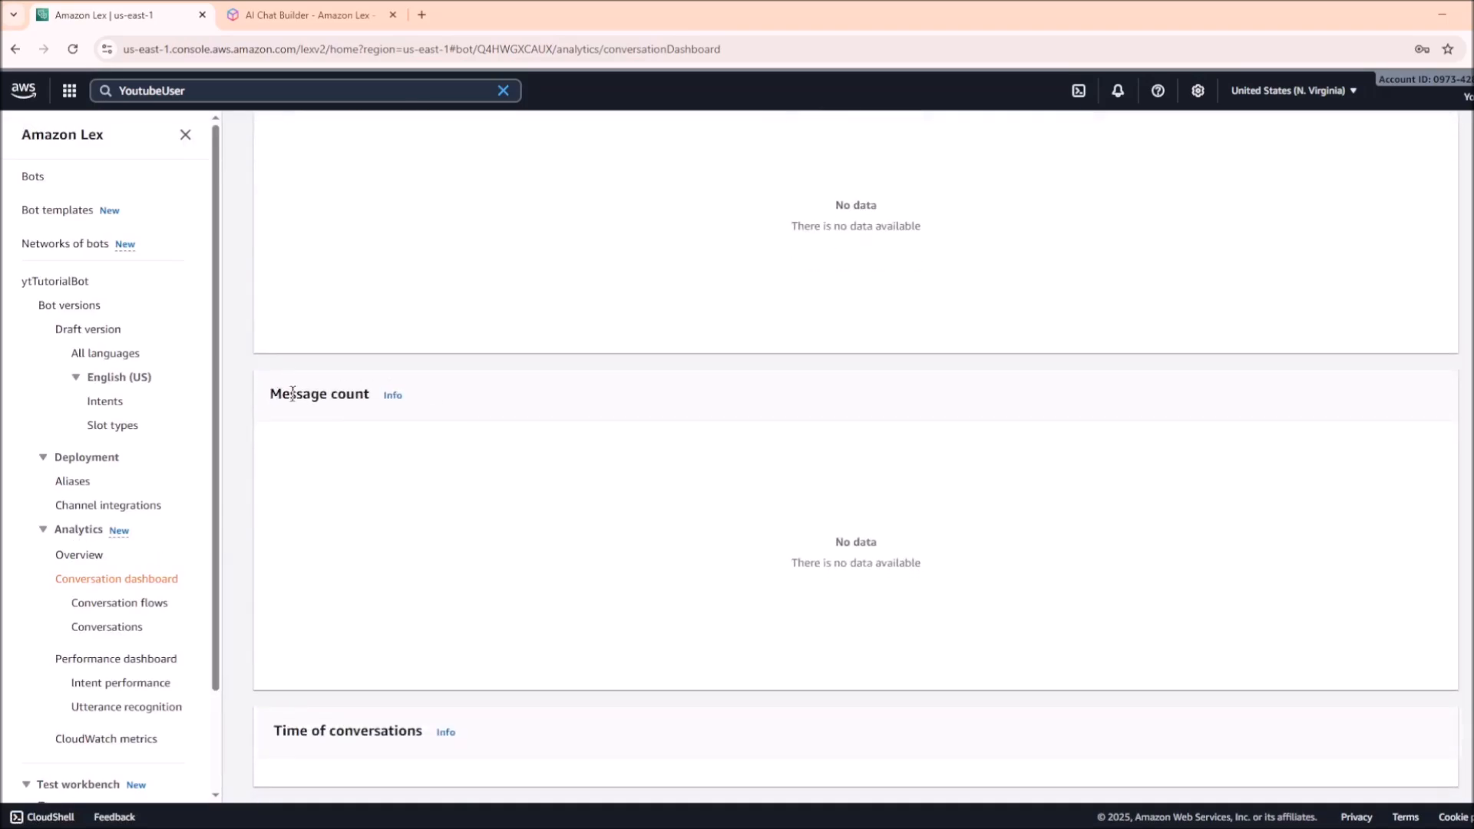
left_click_drag(292, 393, 404, 395)
Open the bot's Conversation flows analytics and look over the flow diagram area and its display options
left_click(120, 605)
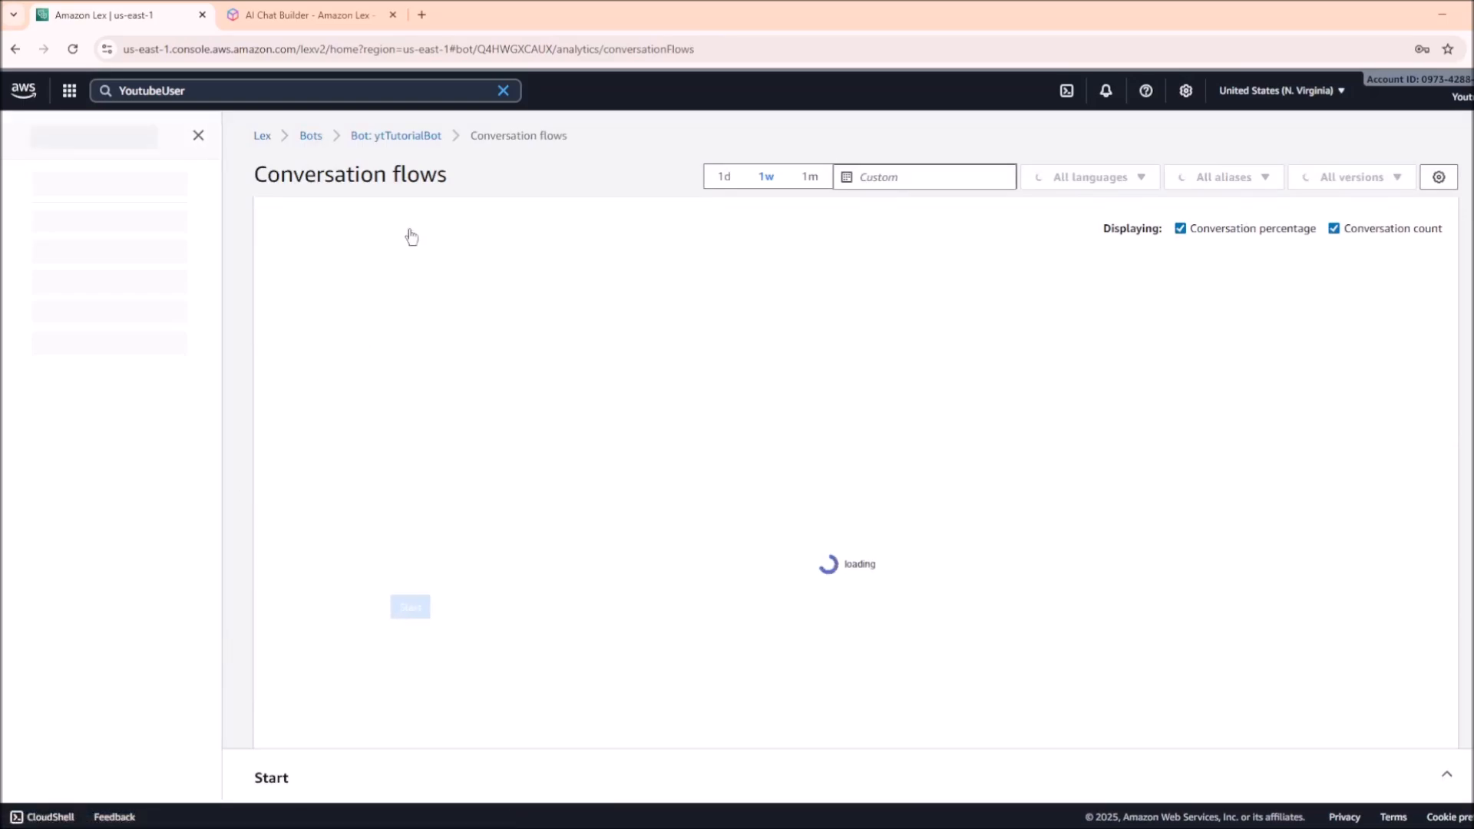
scroll(442, 537, "down", 2)
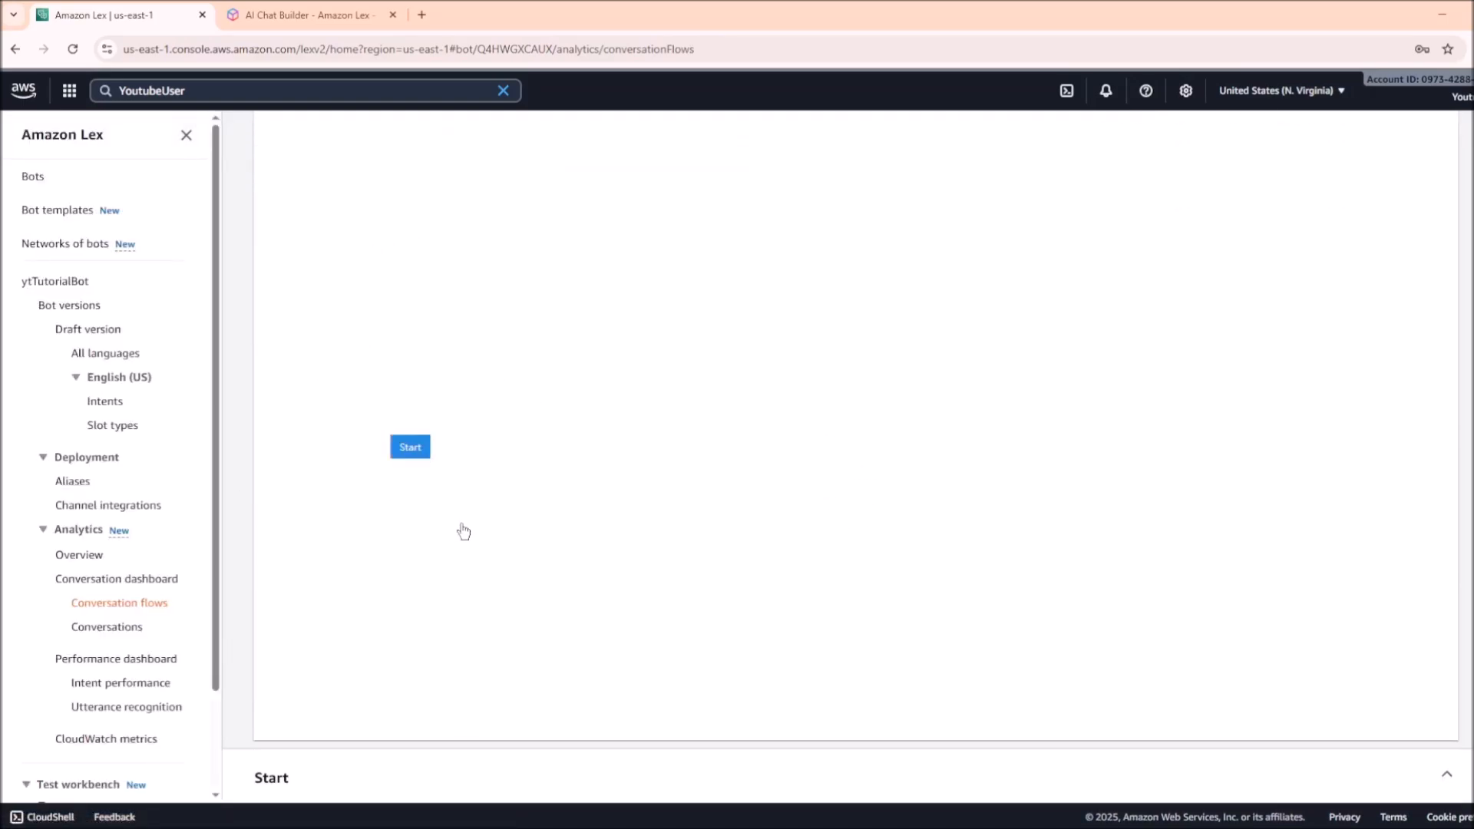
scroll(463, 531, "up", 2)
scroll(461, 543, "down", 2)
scroll(277, 582, "up", 2)
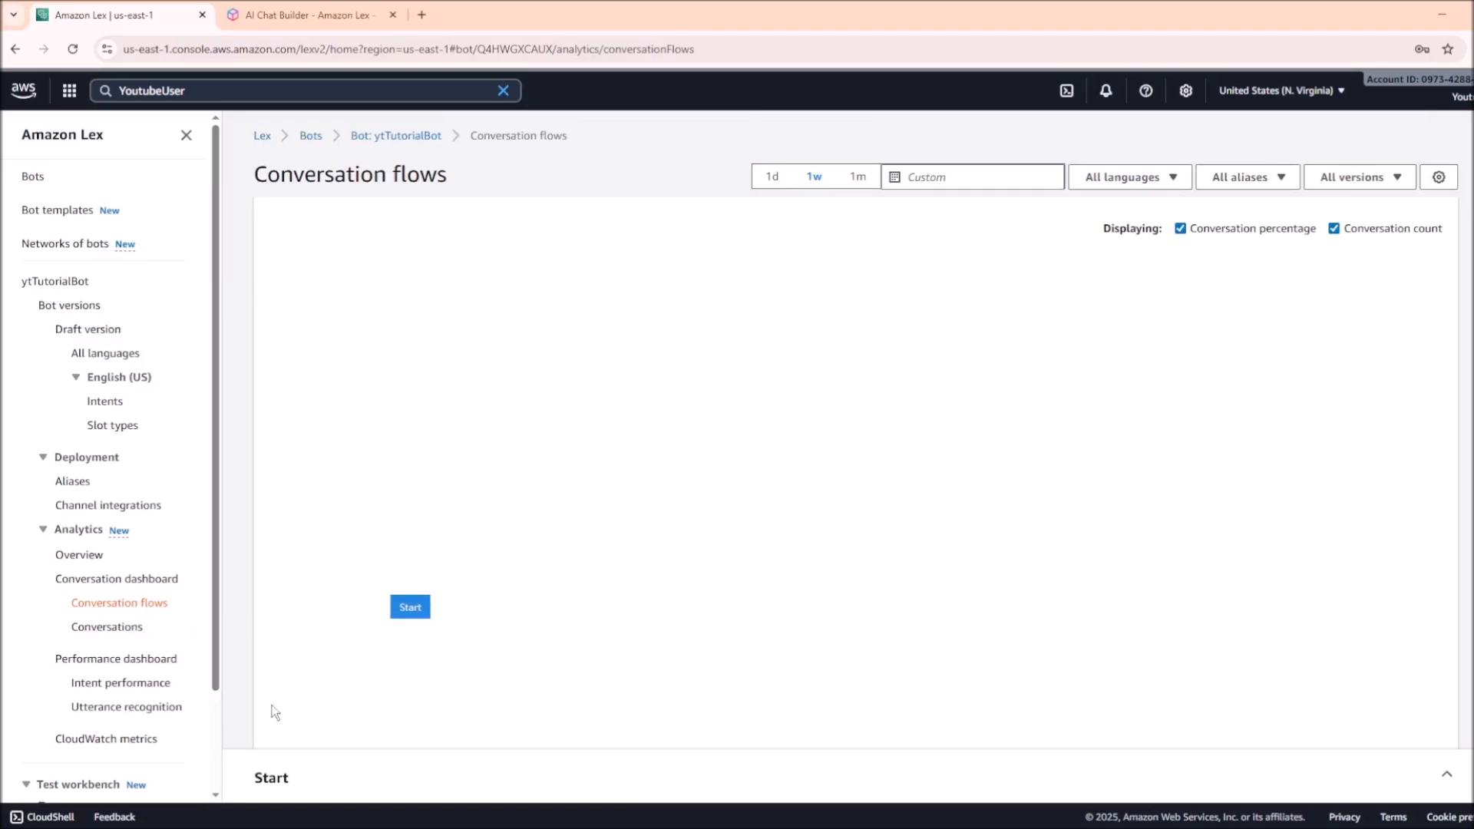
Open the bot's Performance dashboard and examine the Intent performance breakdown and Utterance recognition sections
left_click(137, 659)
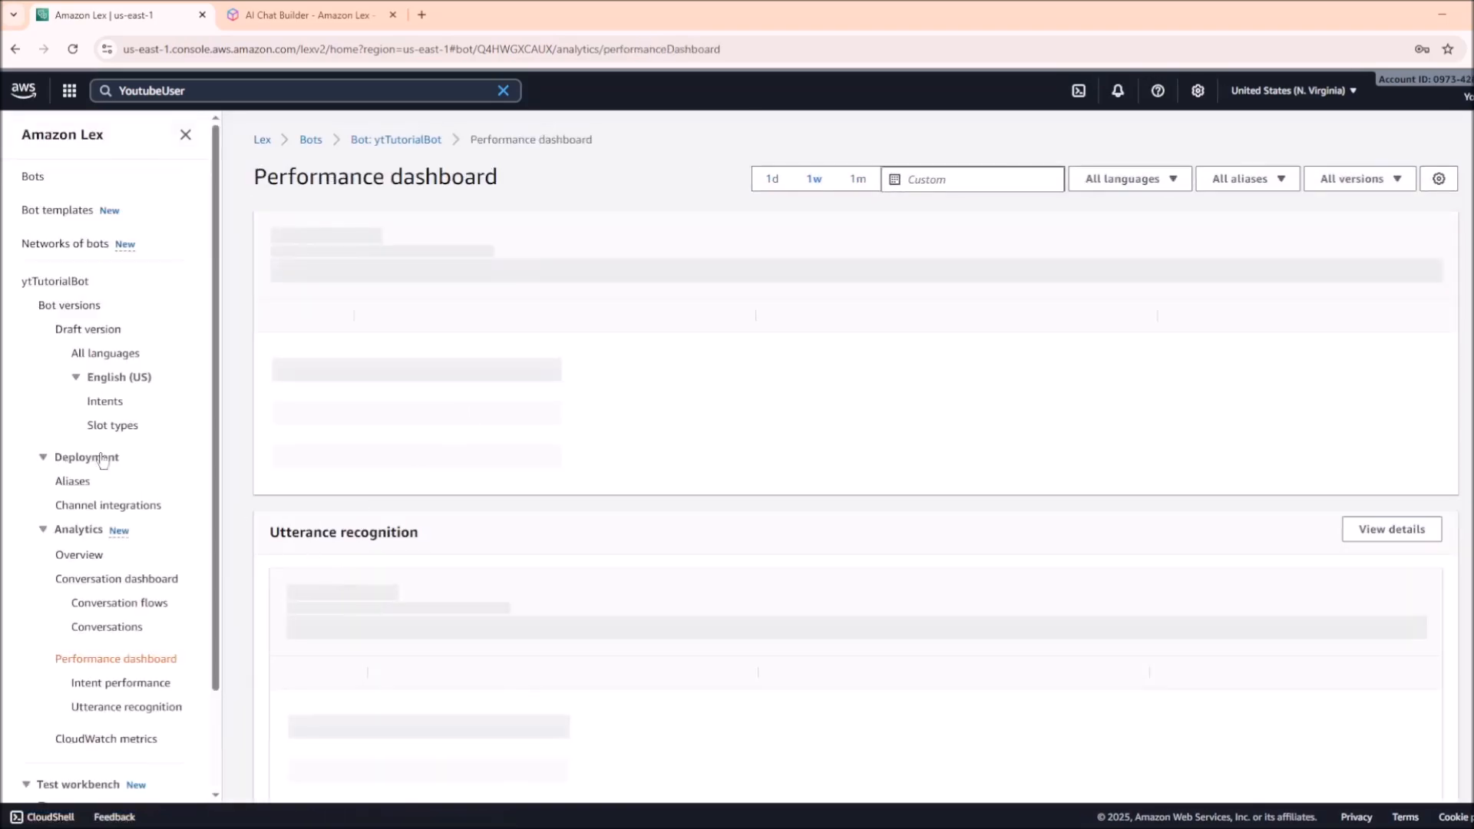
scroll(108, 583, "down", 2)
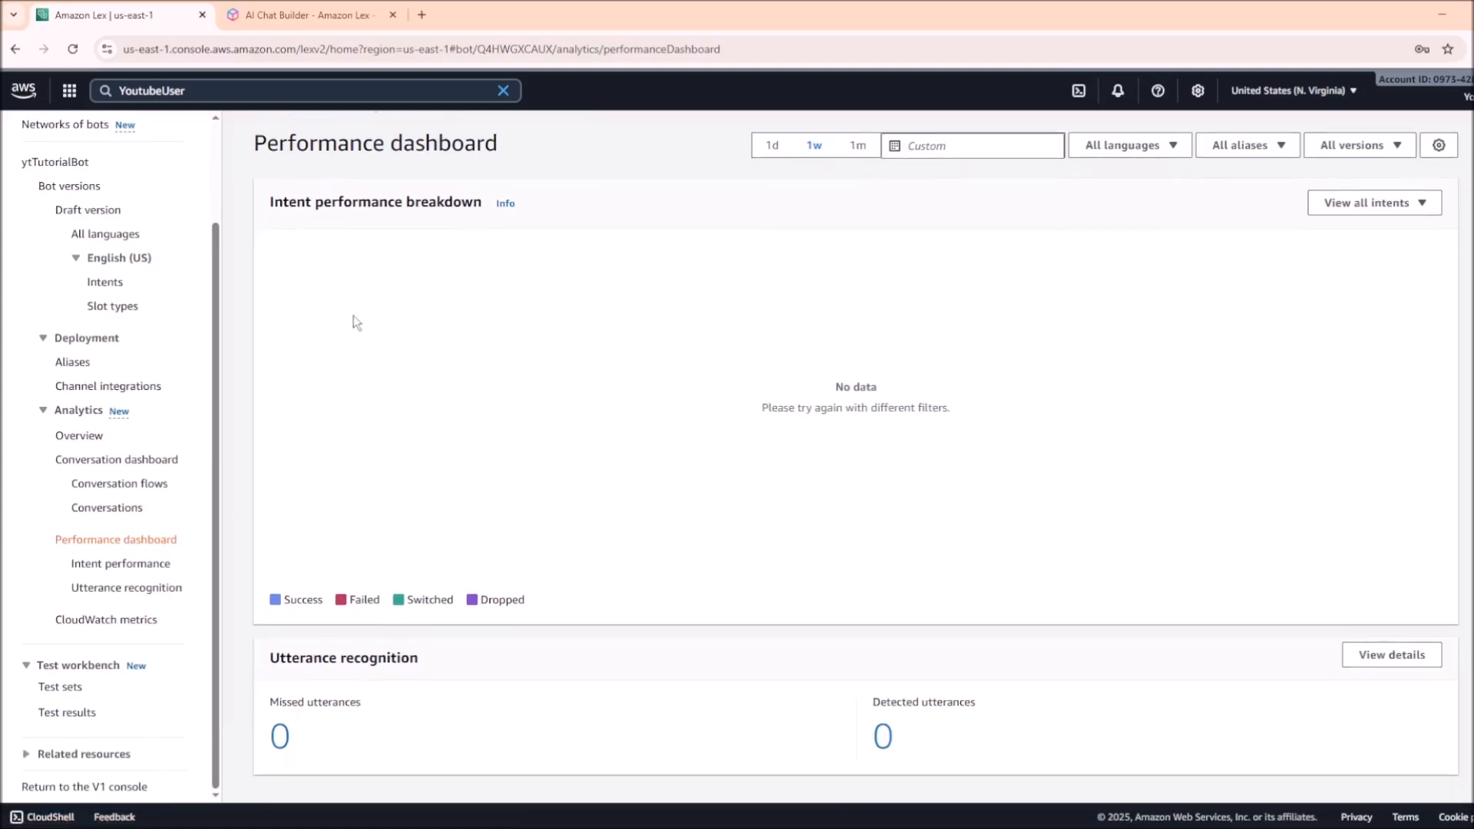
left_click_drag(297, 235, 520, 208)
left_click(385, 193)
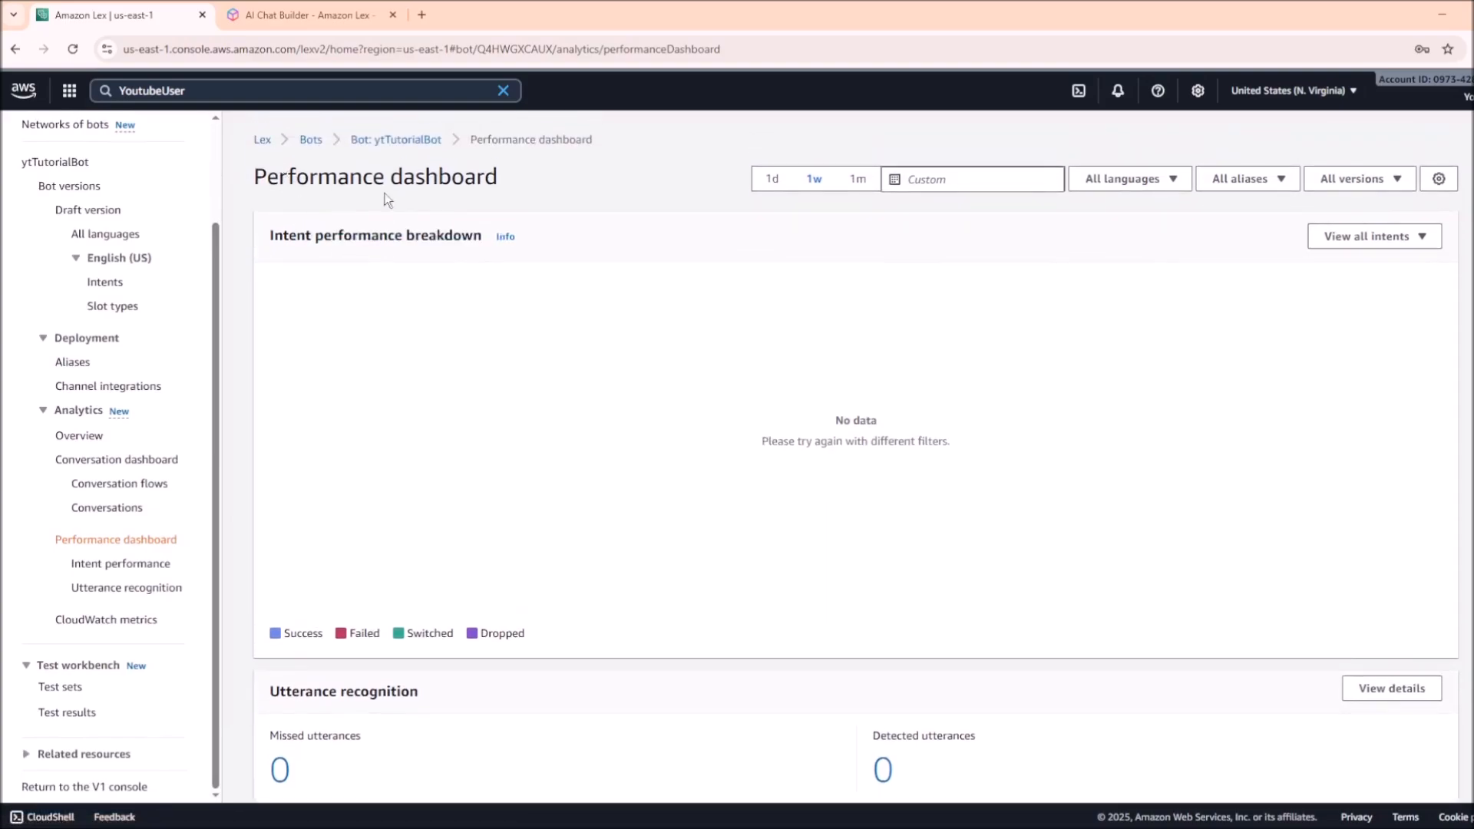
scroll(377, 269, "down", 1)
left_click_drag(288, 205, 444, 204)
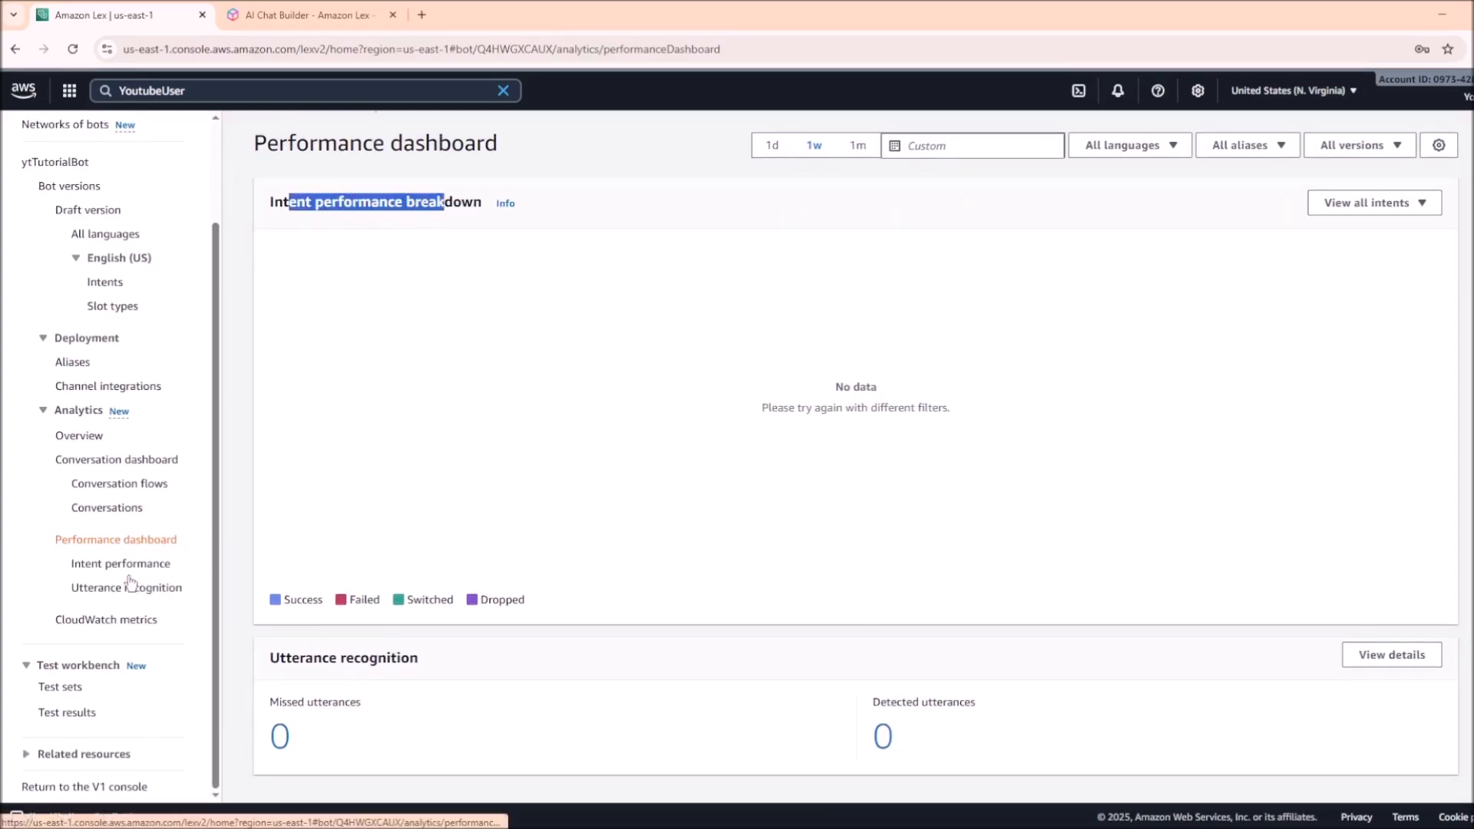
Open the bot's CloudWatch metrics, examine the text request count and latency charts, and return to the Amazon Lex welcome page
left_click(147, 627)
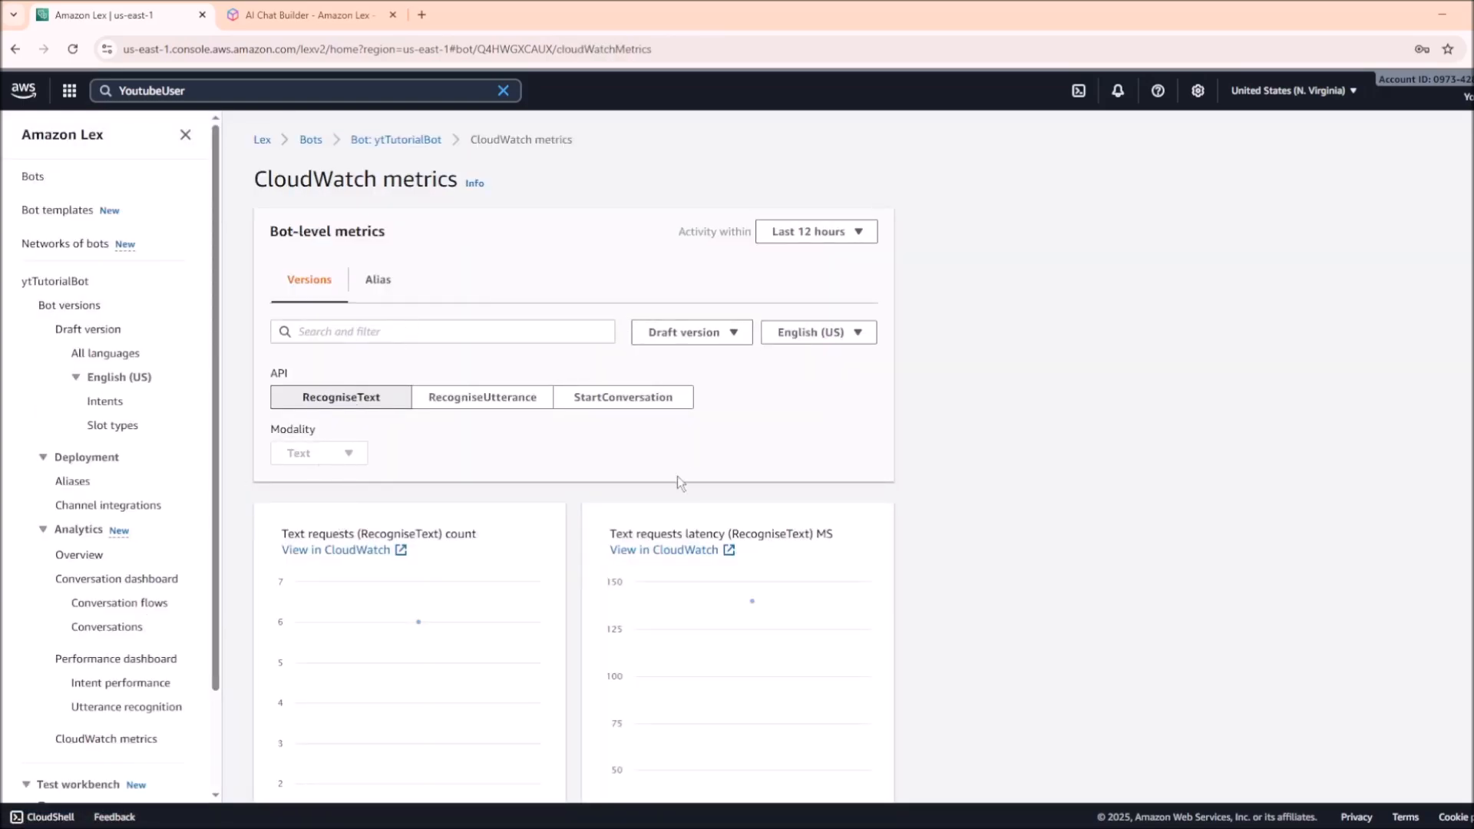
scroll(484, 425, "down", 2)
scroll(117, 563, "down", 1)
scroll(118, 563, "down", 1)
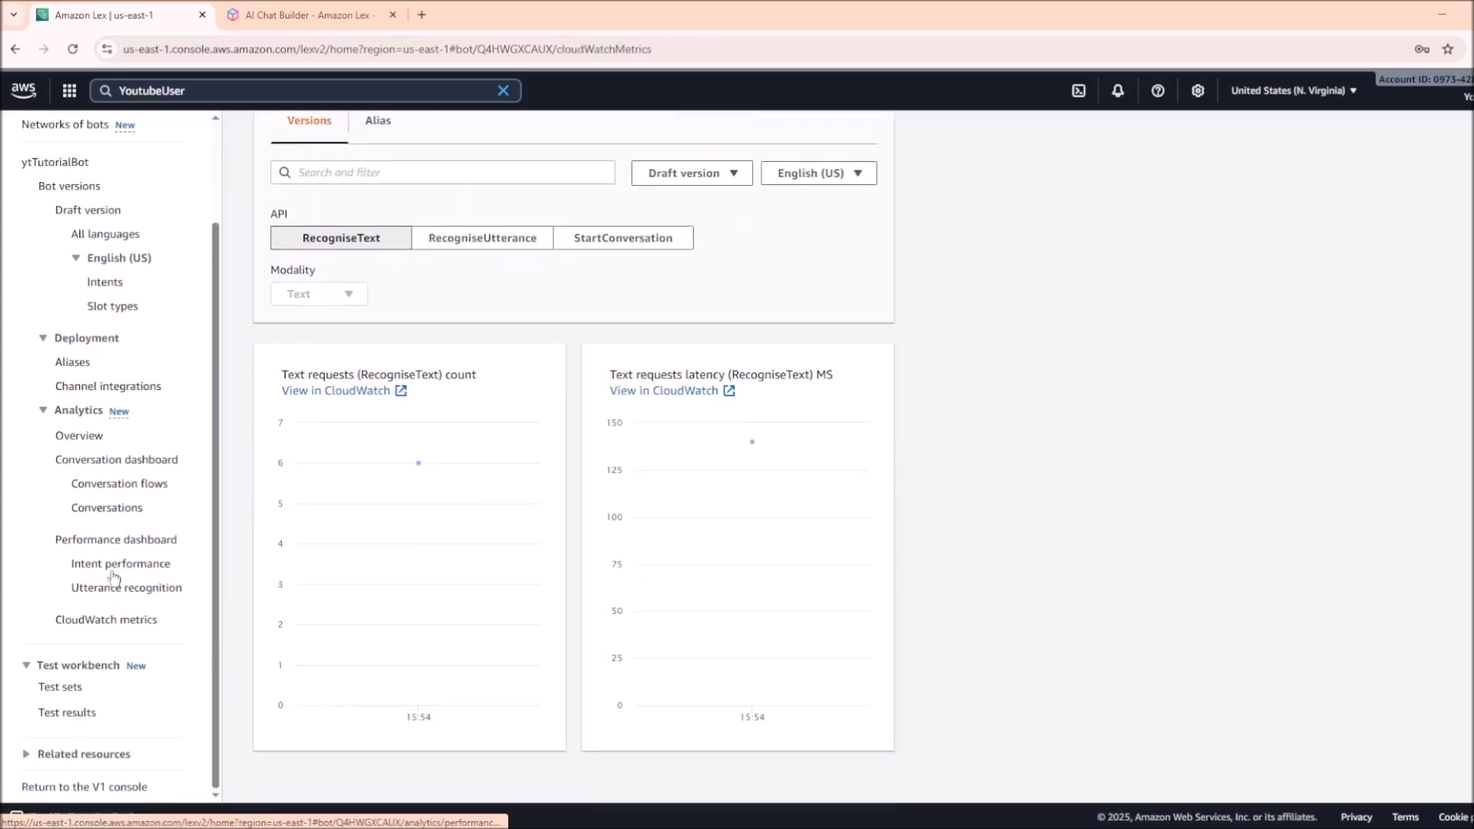
scroll(92, 469, "up", 3)
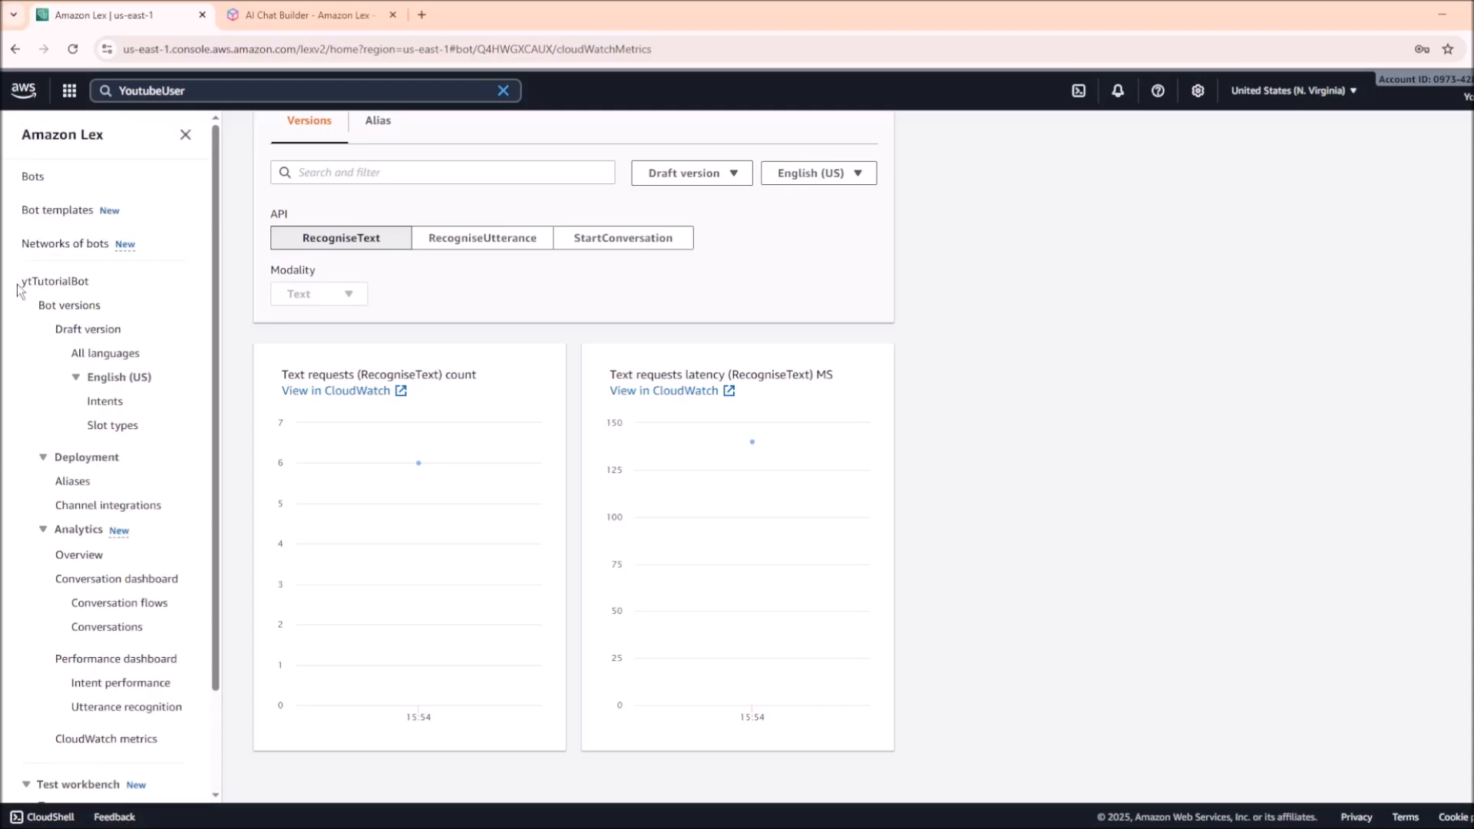
scroll(388, 436, "up", 2)
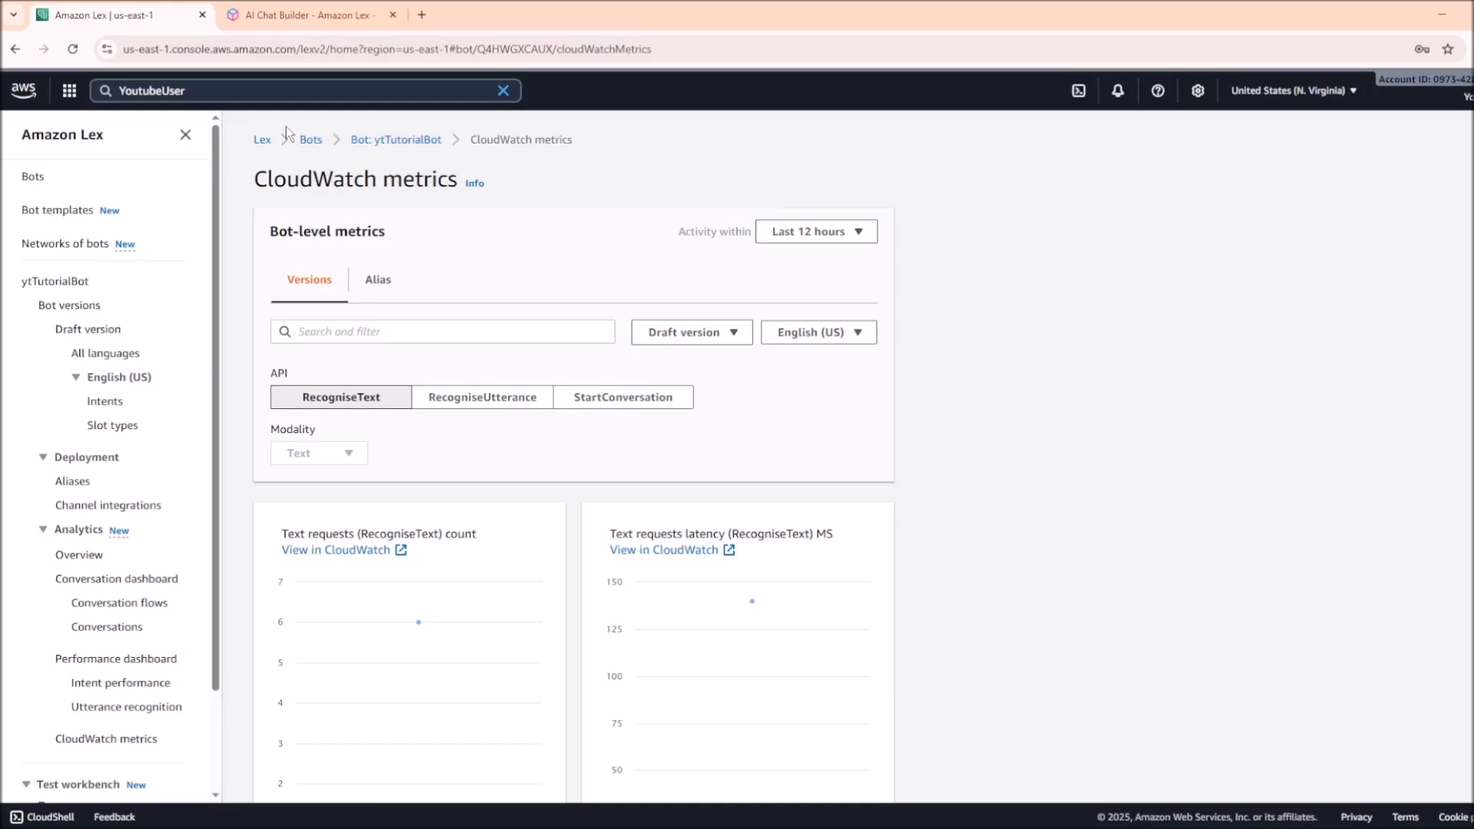
left_click(262, 139)
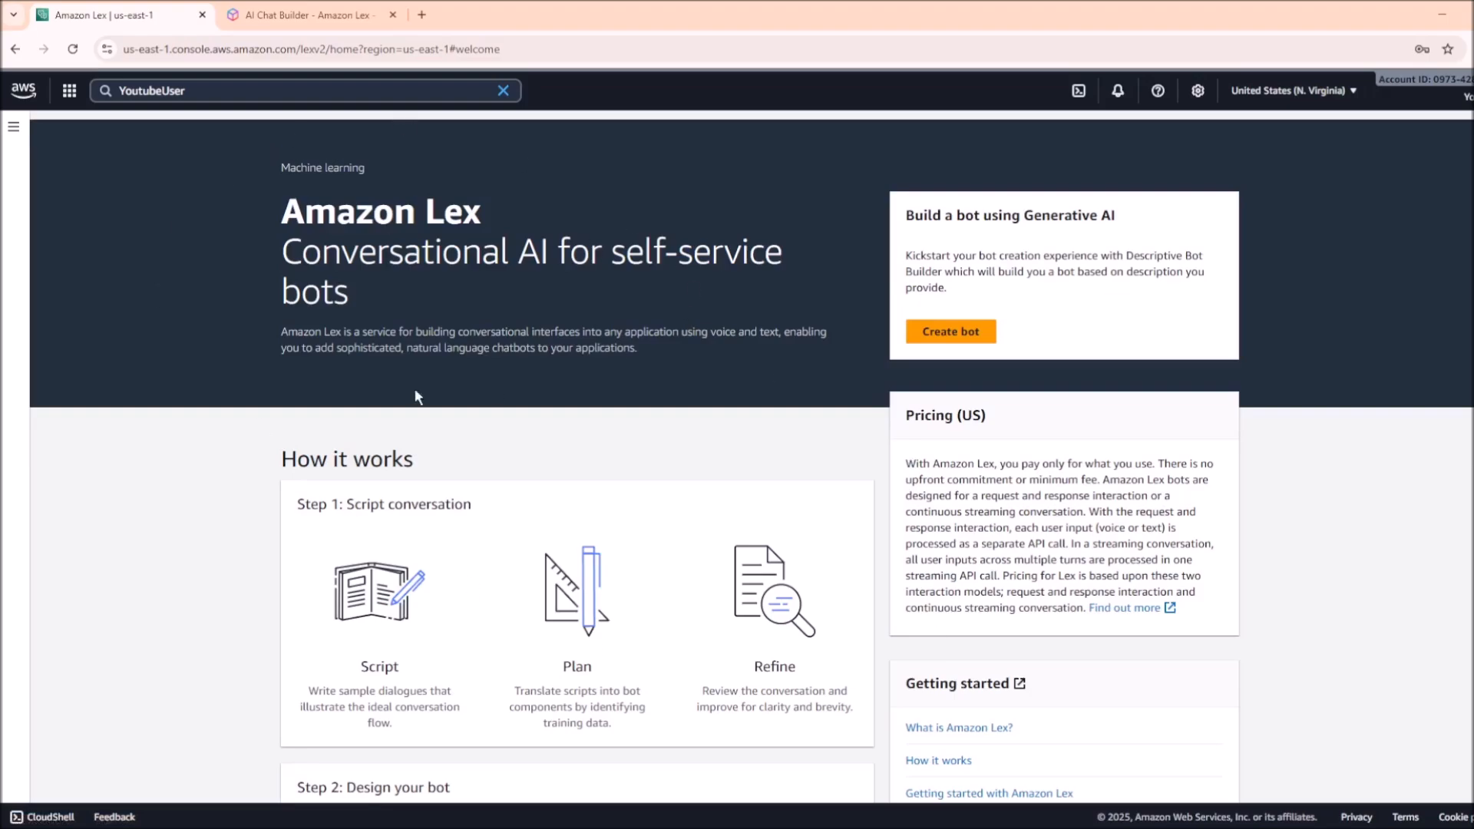